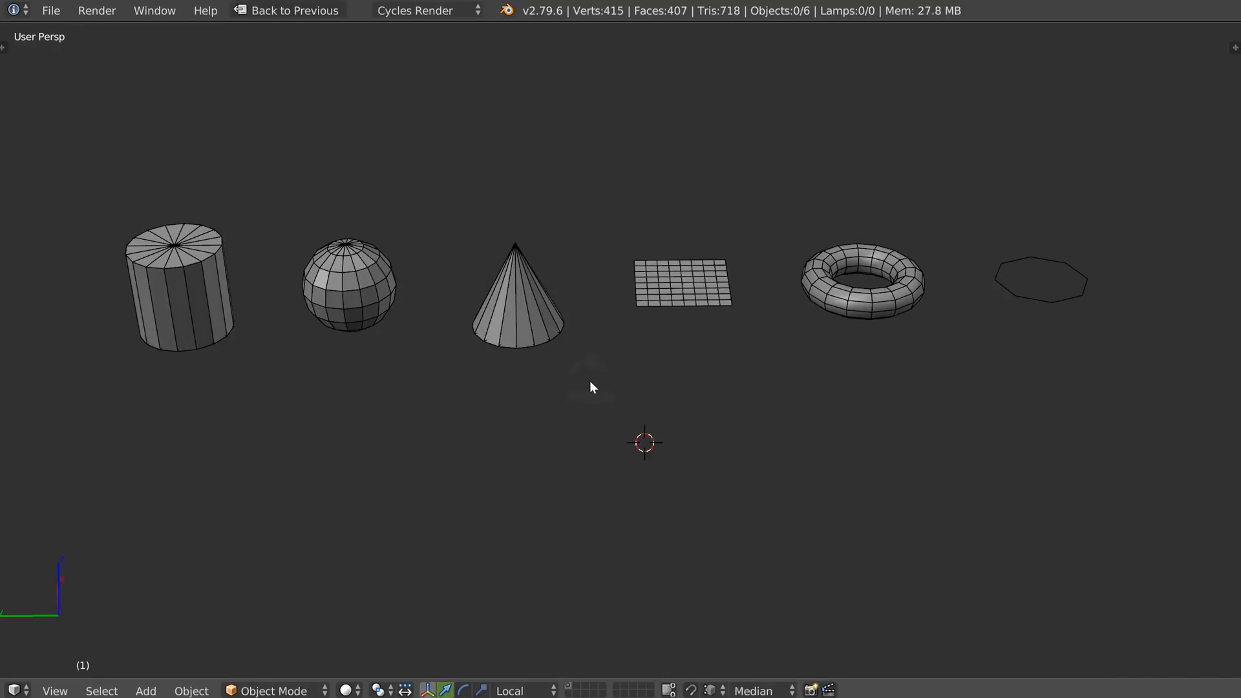
Add a mesh cylinder at the 3D cursor and vary its vertex count, ending at 12
key("shift+a")
mouse_move(587, 375)
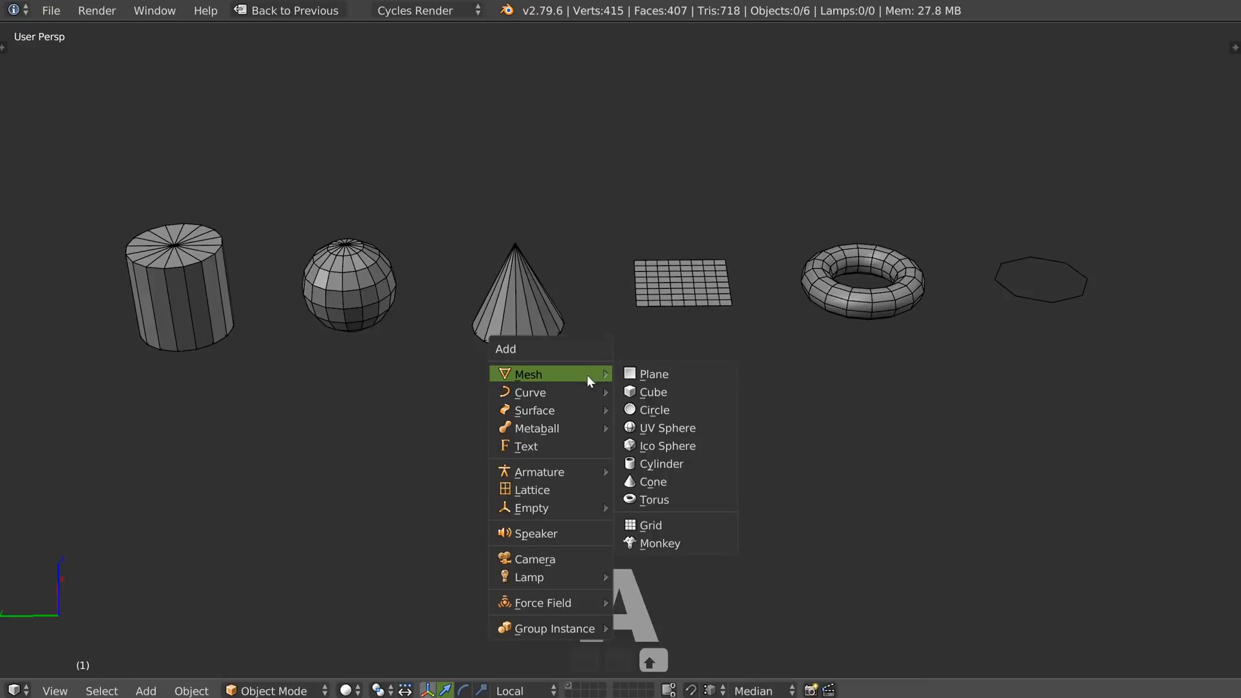
left_click(660, 464)
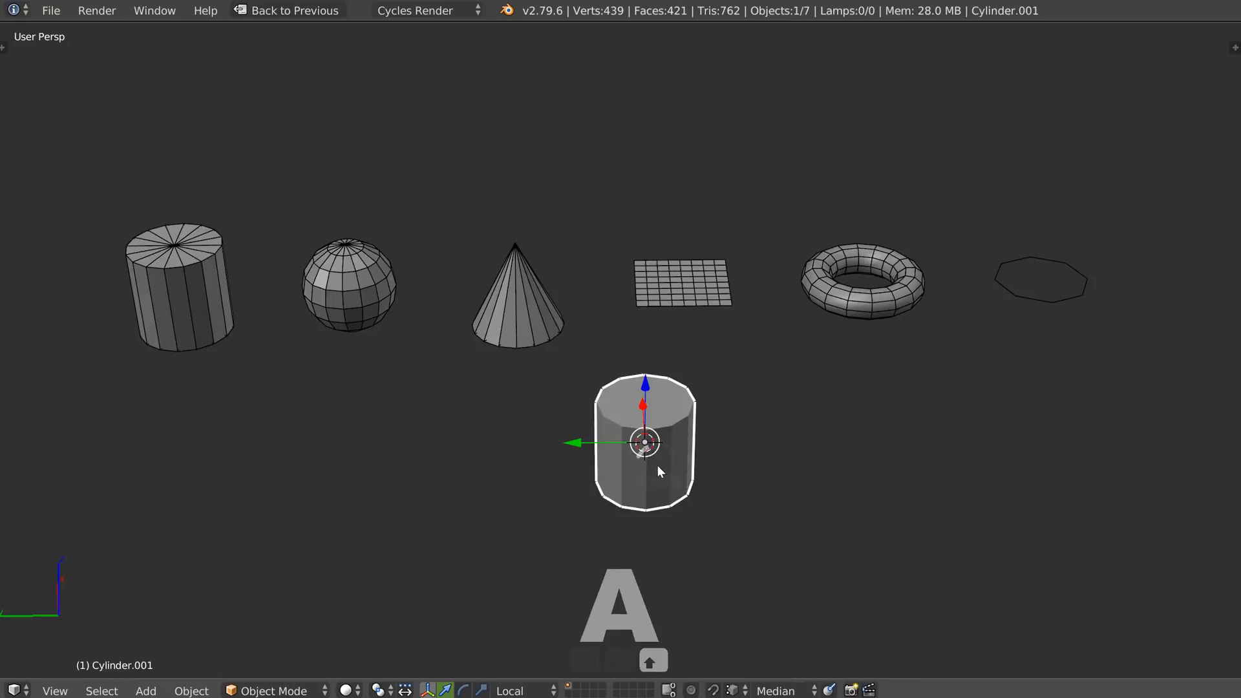
key("F6")
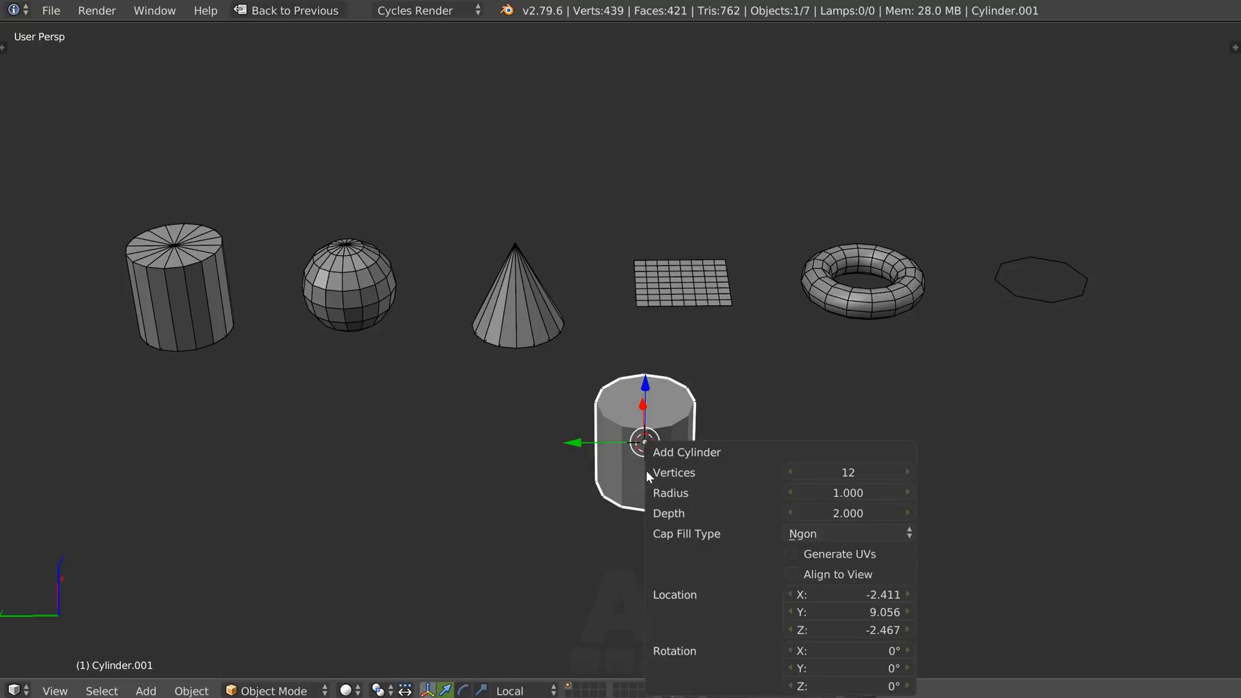
mouse_move(837, 467)
left_mouse_down()
mouse_move(857, 475)
mouse_move(845, 475)
left_mouse_up()
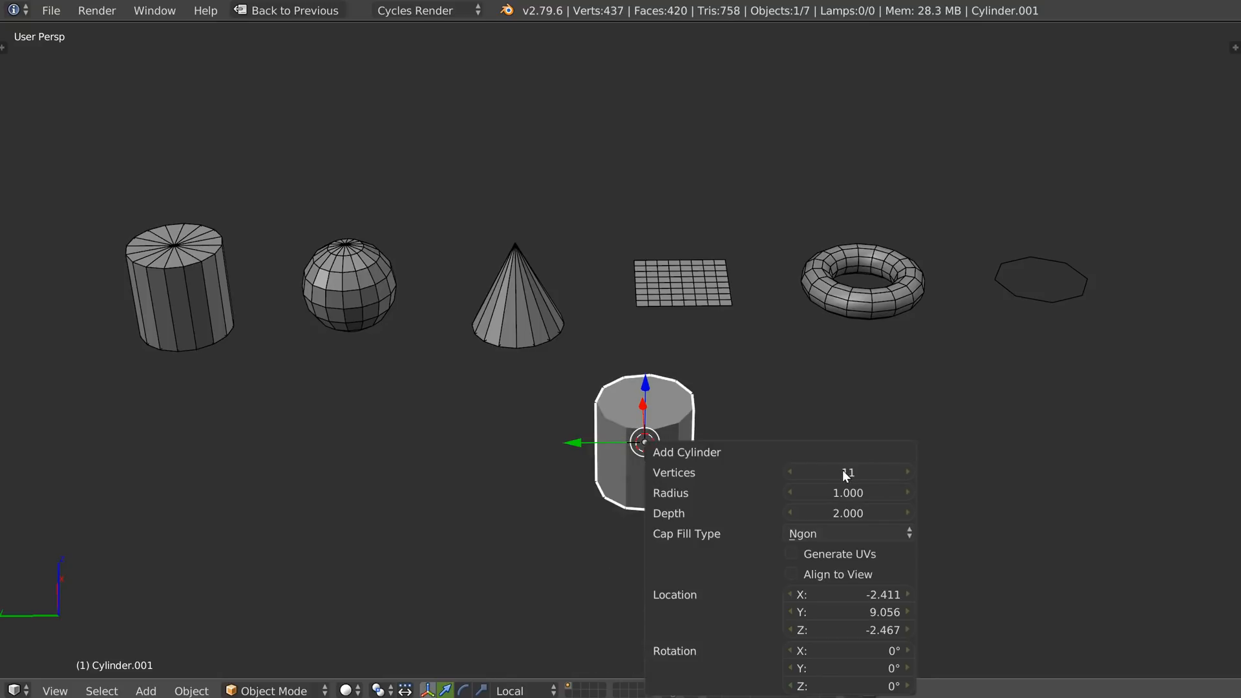
left_click(4, 48)
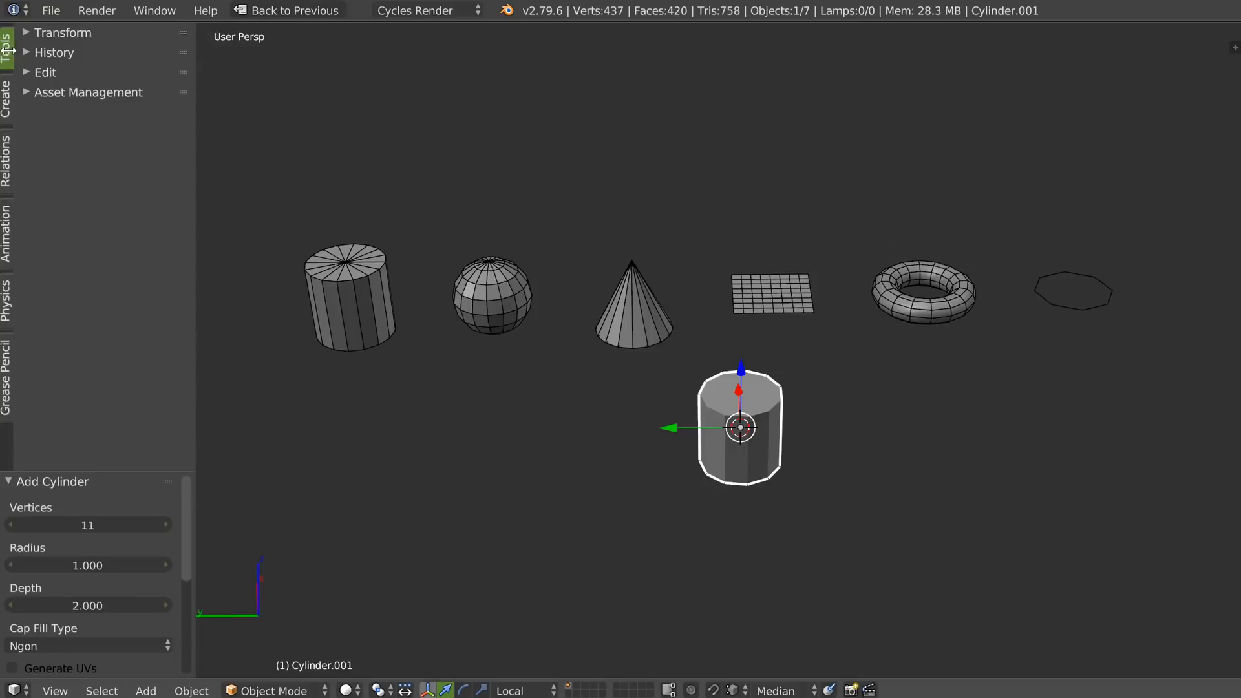
left_click_drag(80, 525, 77, 525)
Move the new cylinder away from the 3D cursor, about 4.16 units along Y
middle_click_drag(705, 446, 701, 446)
key("g")
left_click(580, 444)
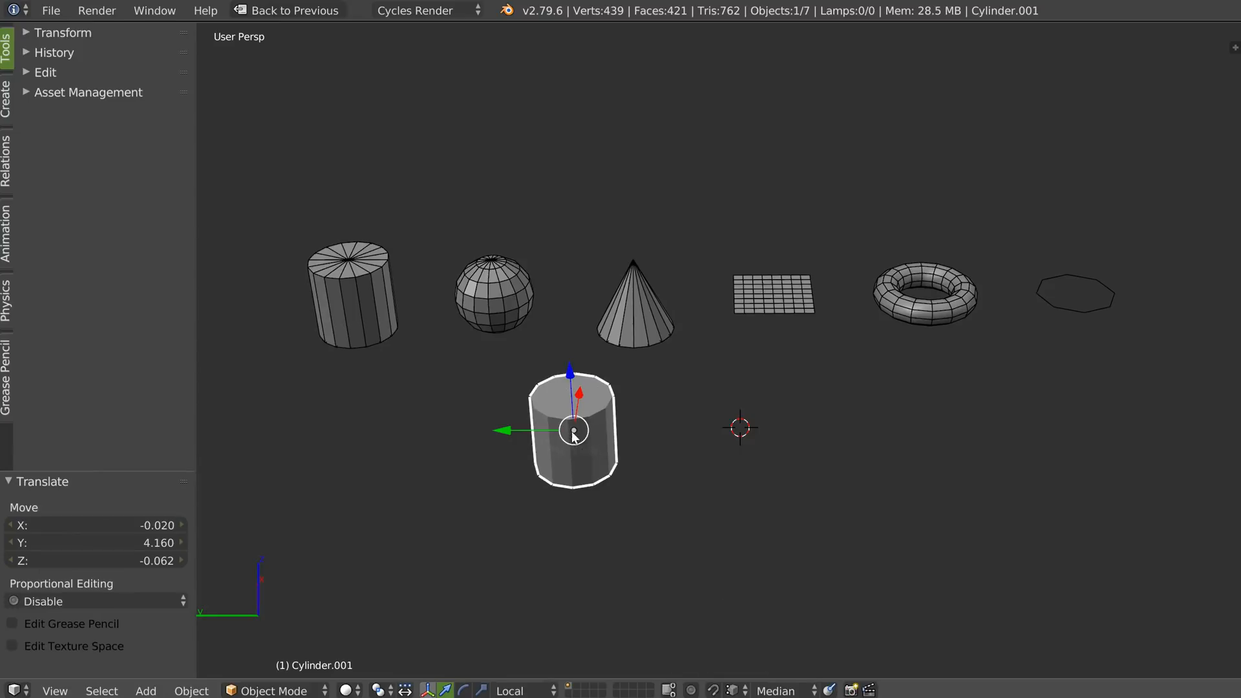
middle_click_drag(577, 446, 592, 438)
Add a second cylinder from the Speedflow Companion primitives at the moved cylinder's location and reduce it to 10 vertices
key("shift+q")
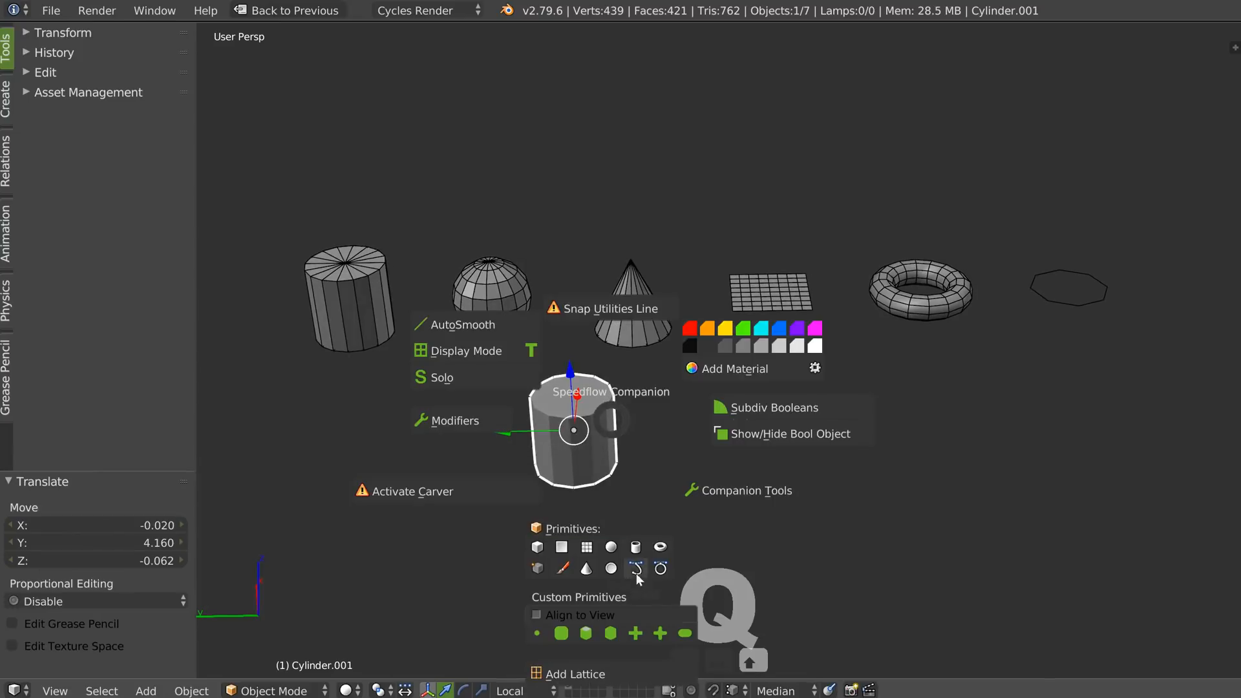
left_click(637, 553)
scroll(95, 526, "up", 2, "ctrl")
scroll(87, 524, "down", 8, "ctrl")
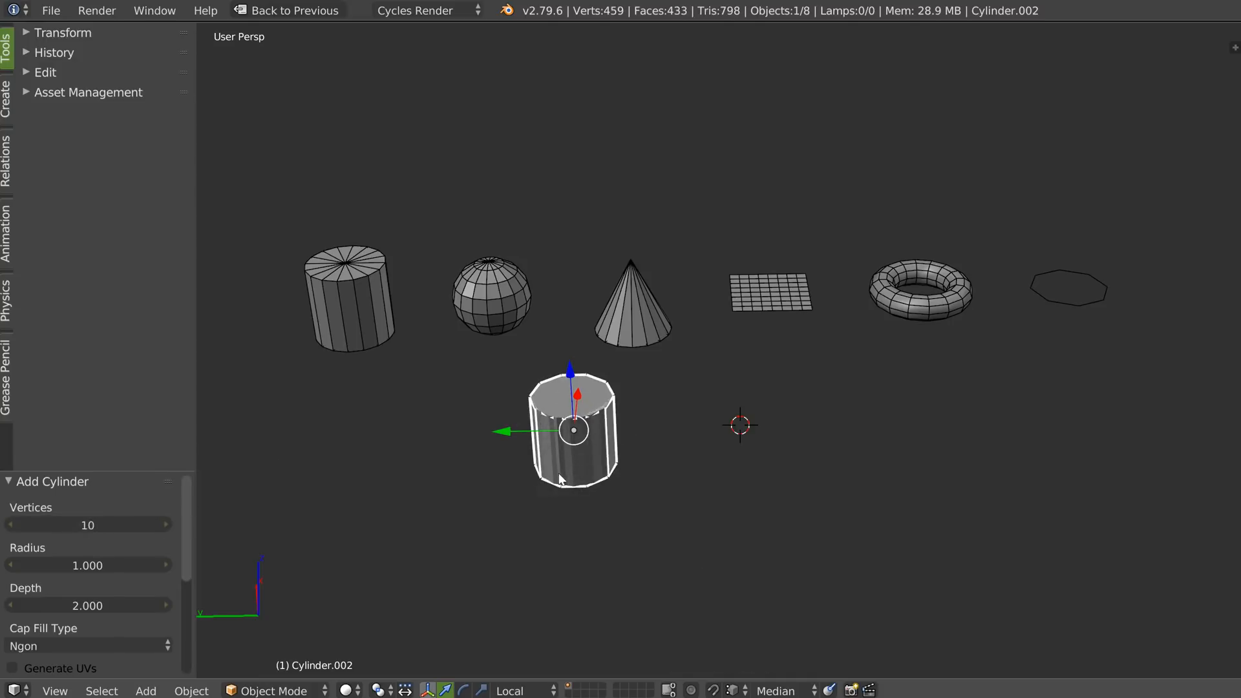
Delete both added cylinders and hide the tool shelf
key("x")
left_click(579, 463)
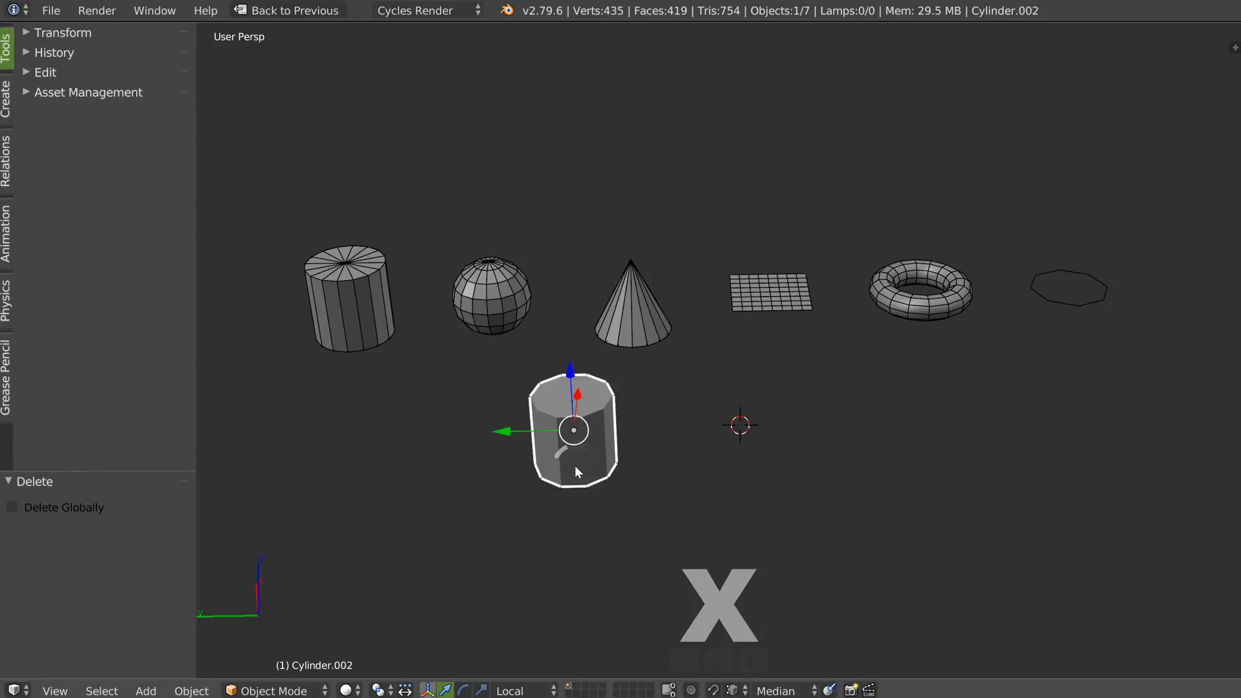
key("x")
left_click(568, 463)
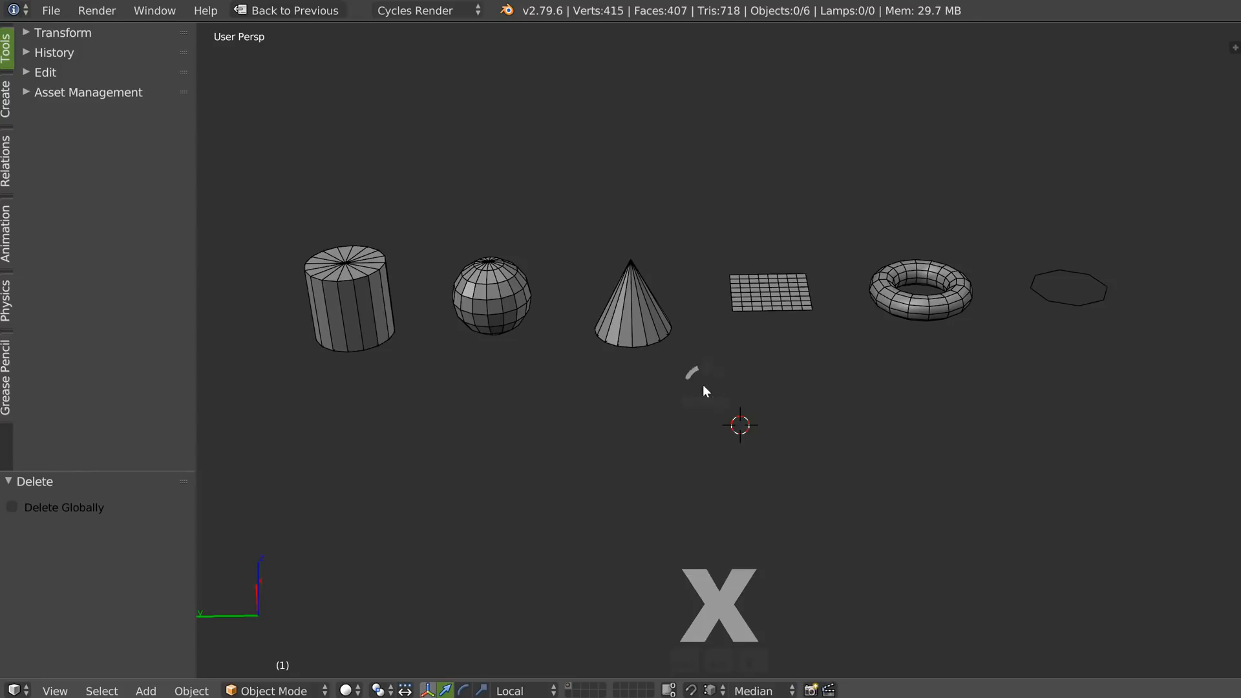
key("t")
middle_click_drag(603, 359, 636, 374, "shift")
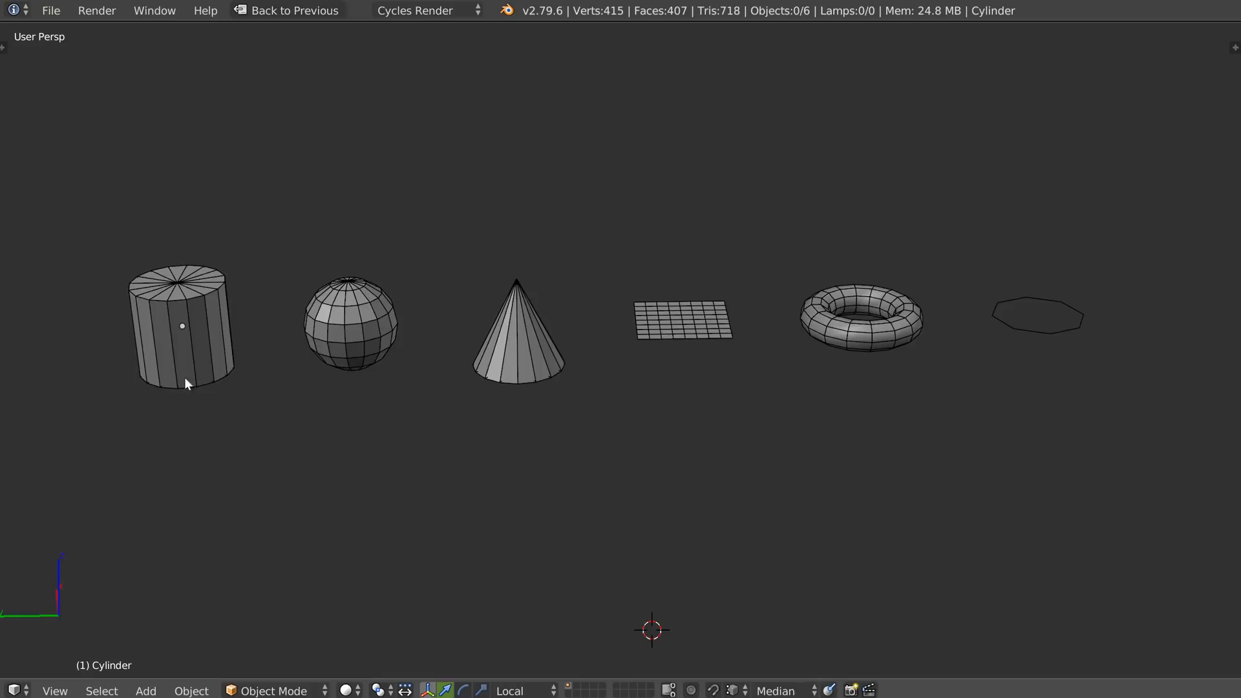
Select the existing cylinder in the row of primitives and turn on Speedflow Companion's on-screen text display
right_click(210, 358)
key("shift+q")
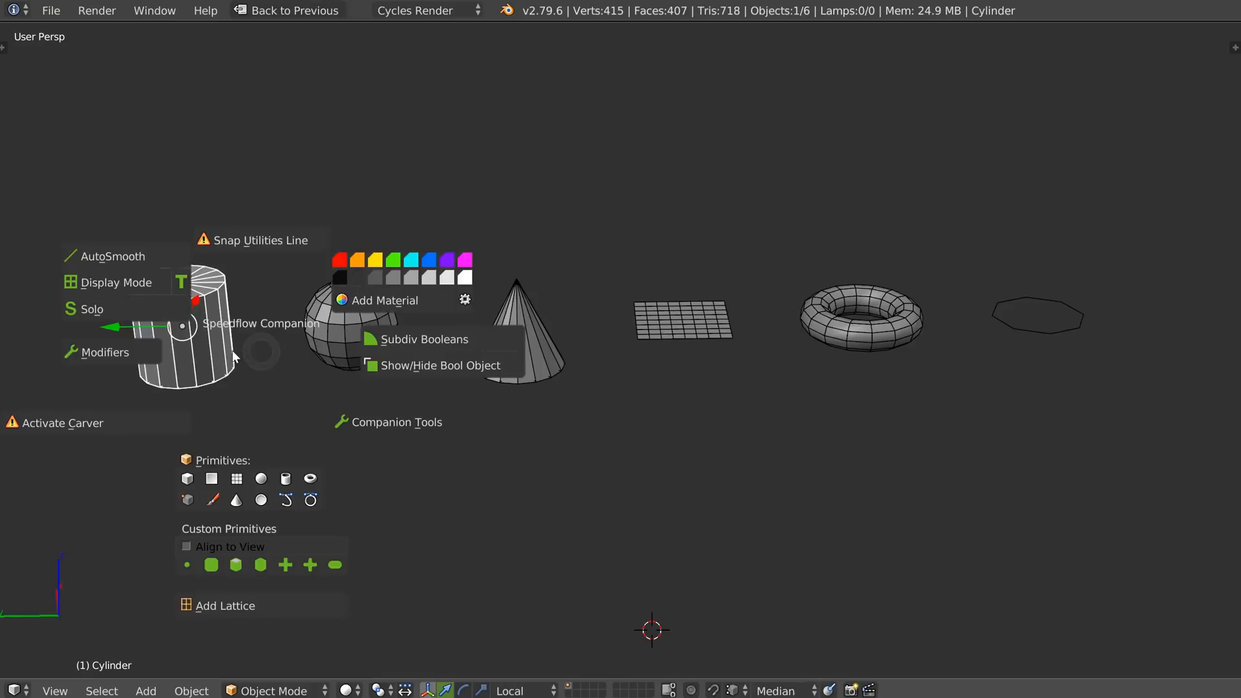
left_click(181, 283)
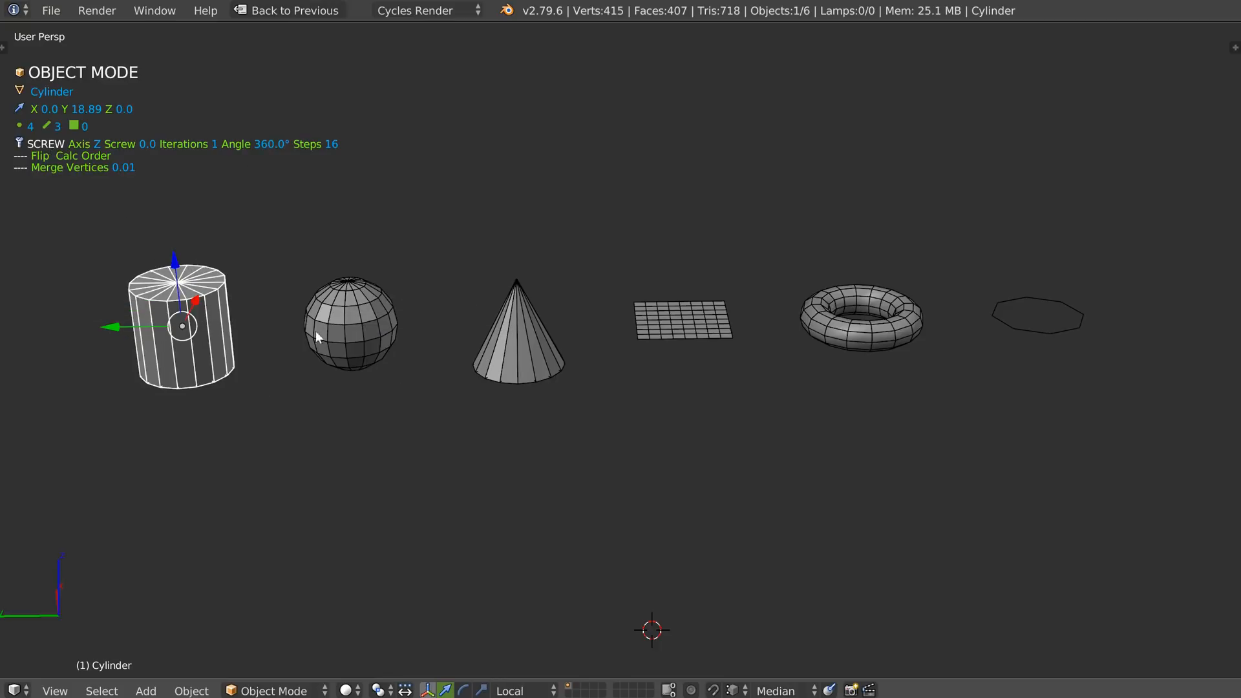
Examine the cylinder's base profile in edit mode and its Screw modifier in the modifiers list
key("Tab")
middle_click_drag(217, 310, 200, 276)
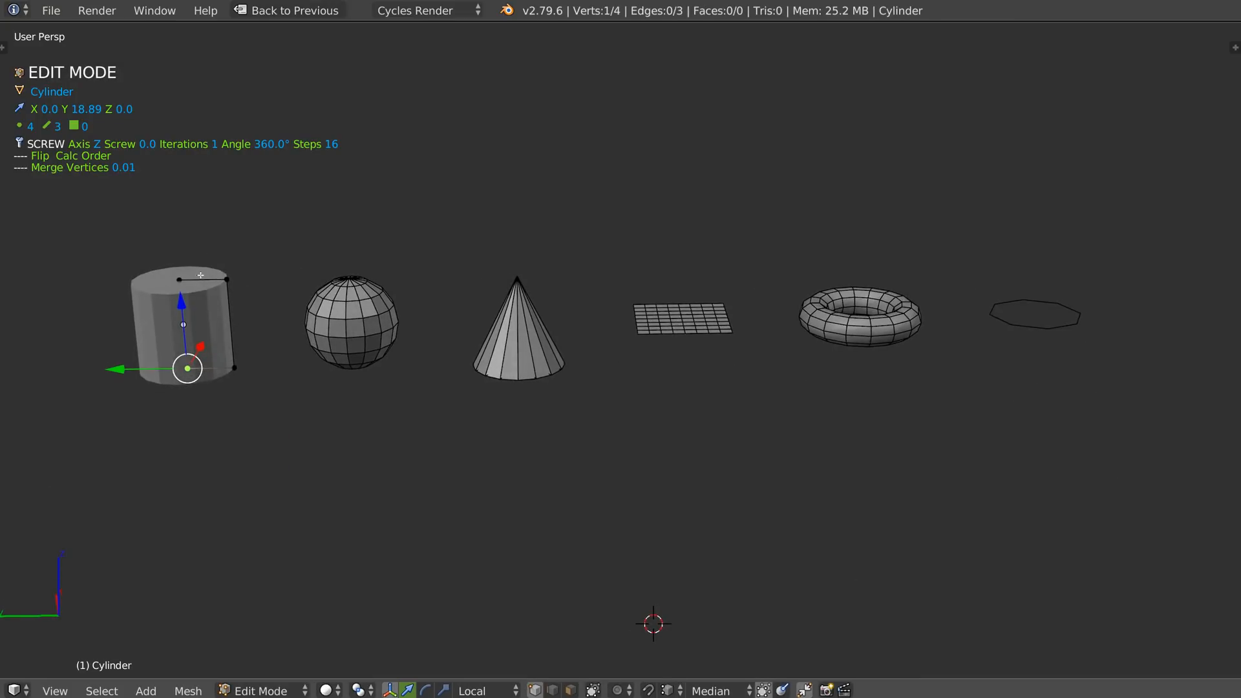
key("Tab")
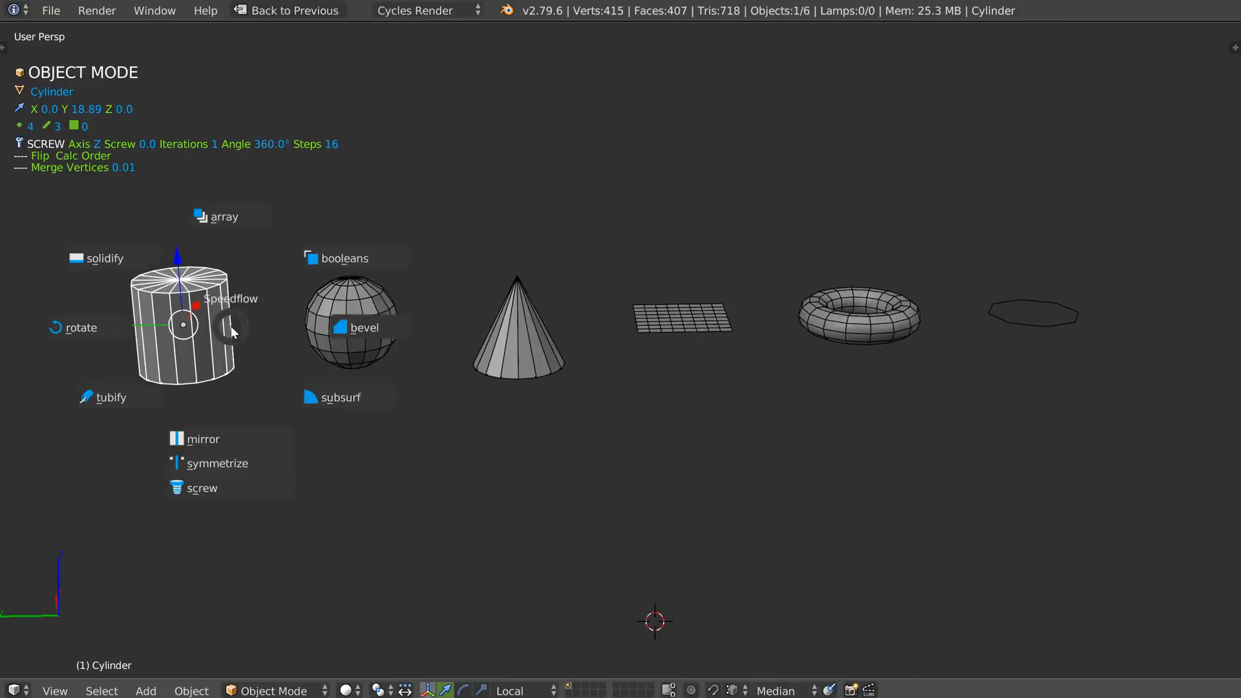
key("space")
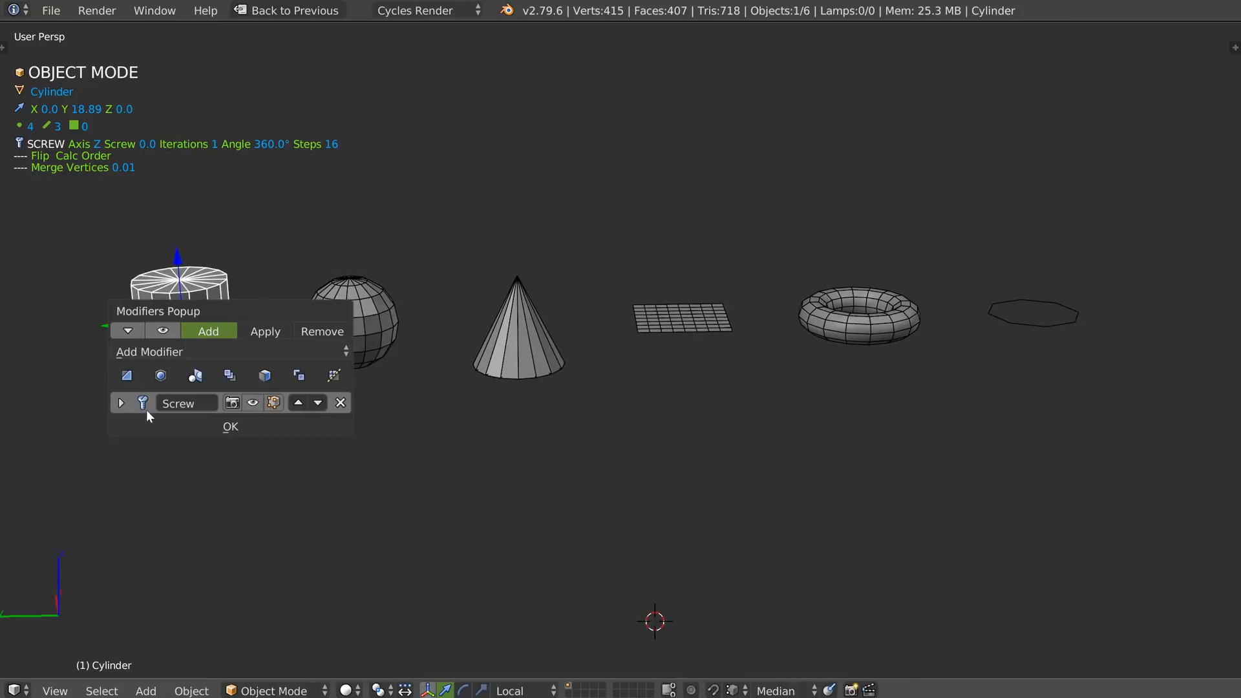
left_click(122, 404)
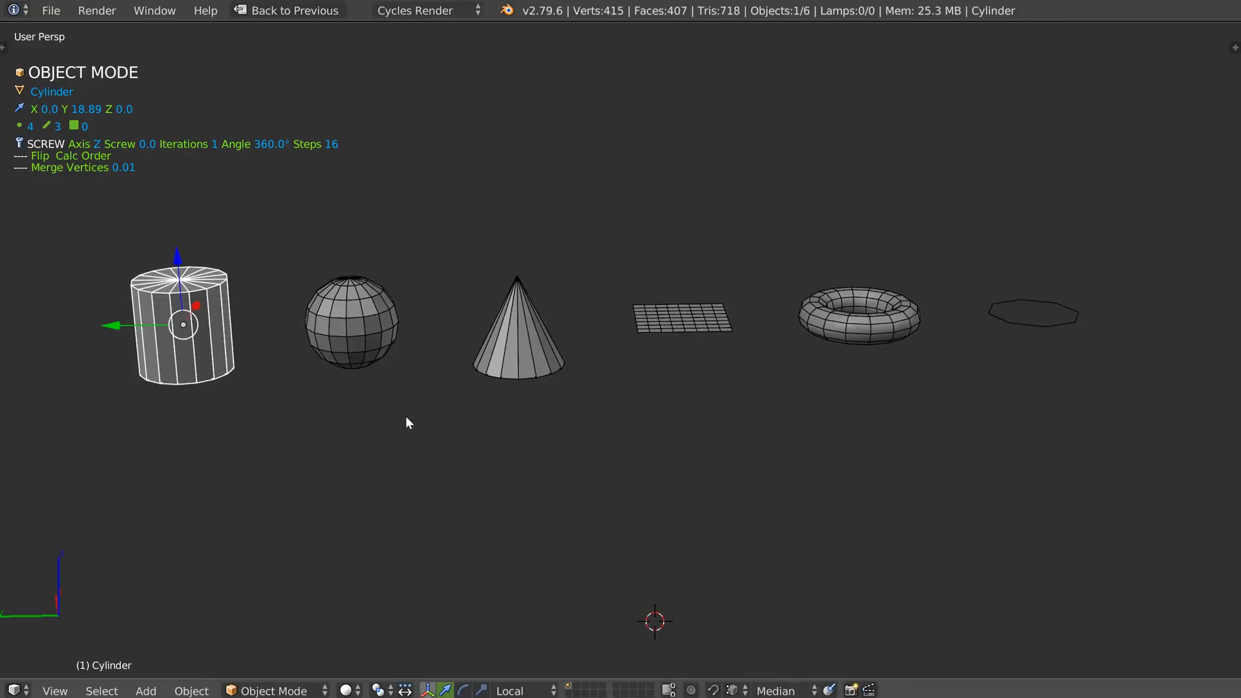
Set the steps of the cylinder's Screw modifier to 13 with Speedflow
key("space")
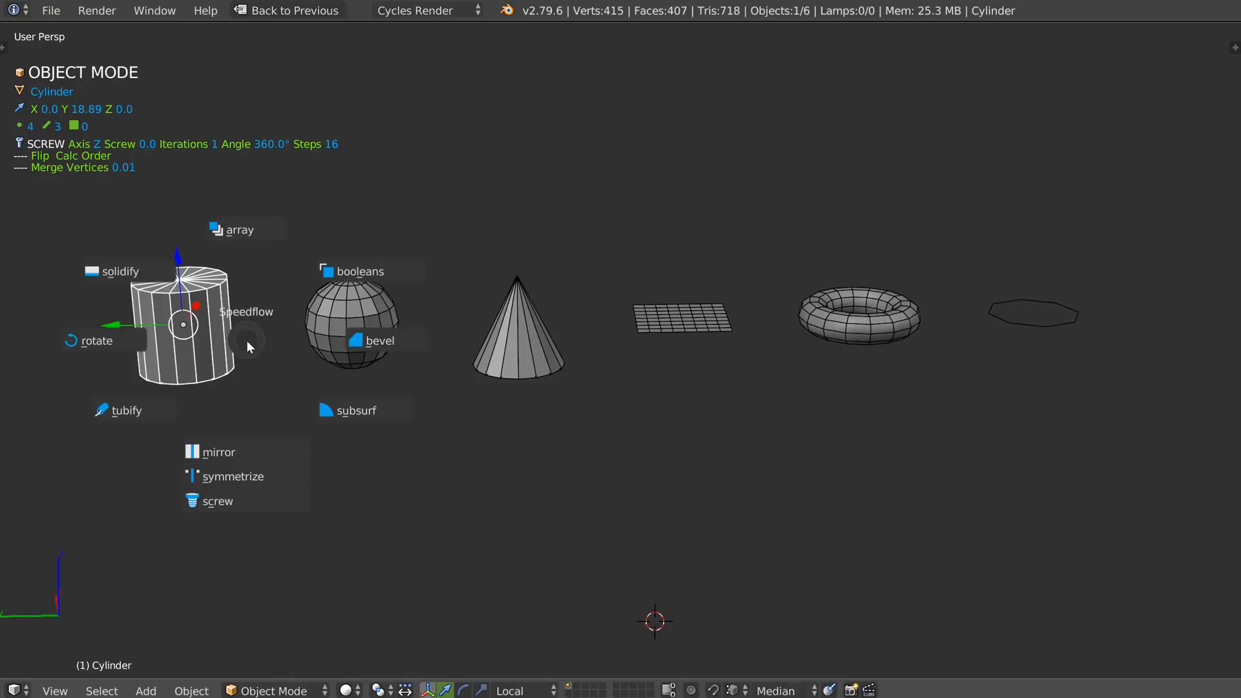
left_click(239, 502)
key("s")
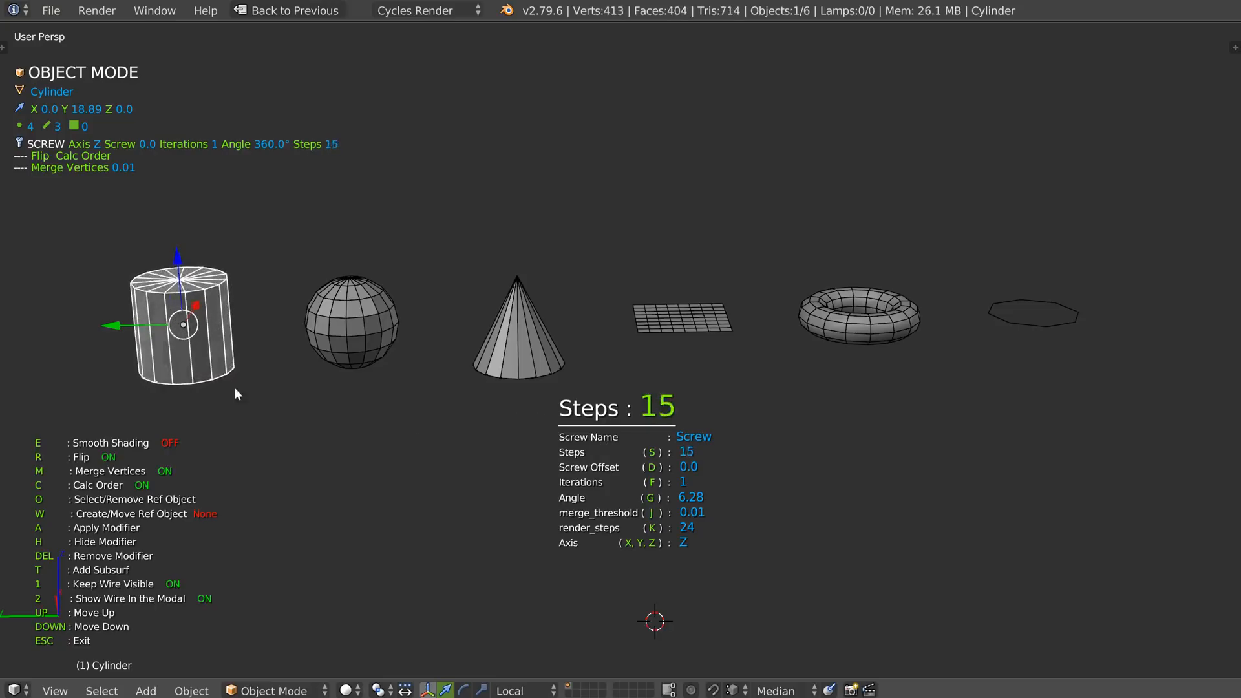
left_click(157, 396)
middle_click_drag(196, 396, 340, 388, "shift")
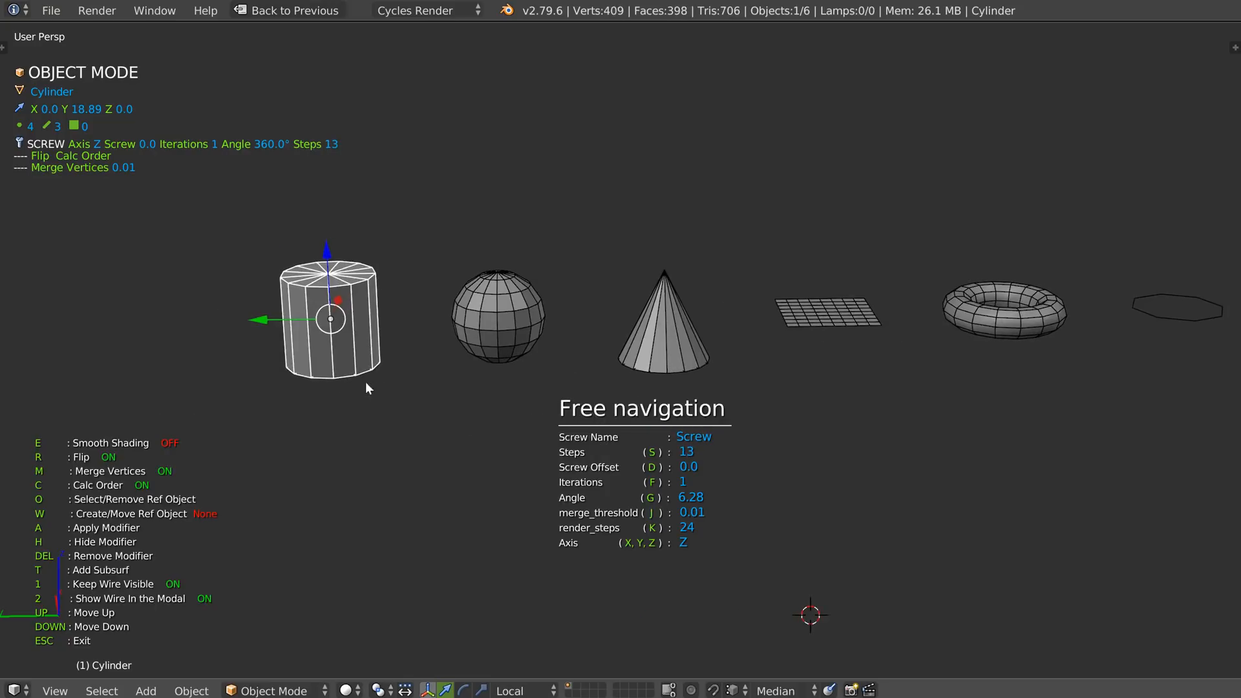
key("Escape")
Move the cylinder to about X 0.18, Y 19.74, Z 0.4 and rotate it freely to about 48° on Y
key("g")
left_click(338, 328)
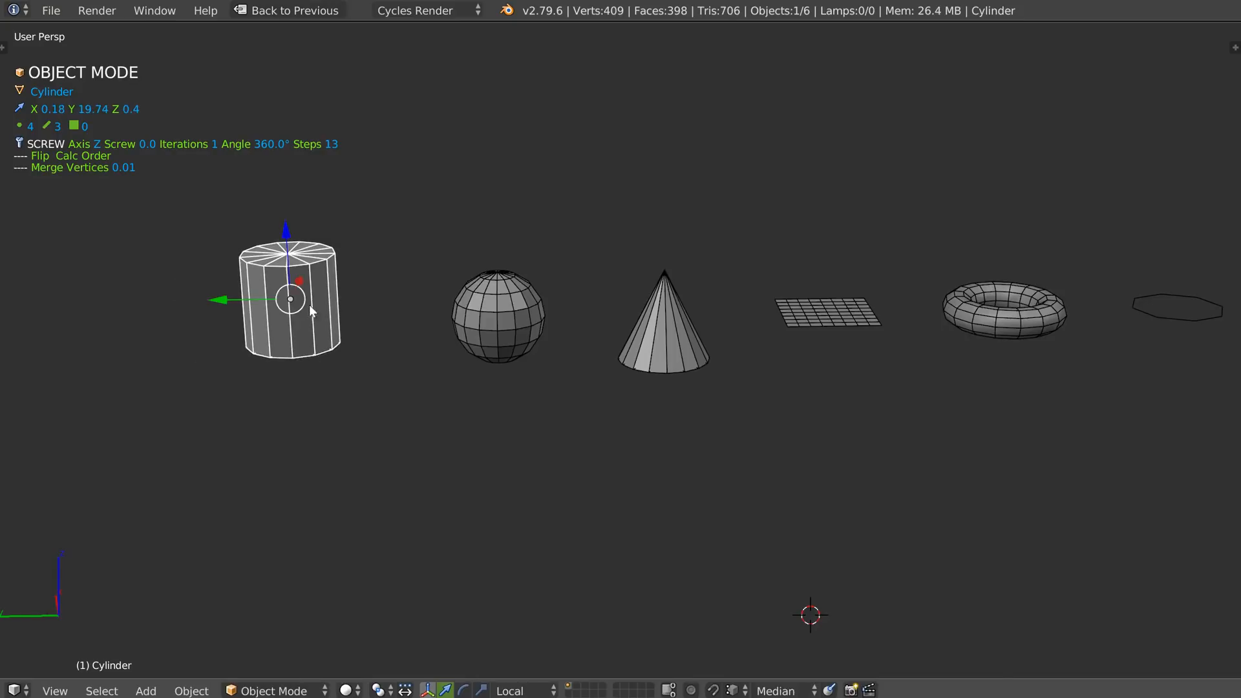
key("r")
key("r")
left_click(288, 273)
middle_click_drag(288, 274, 323, 306)
Scale the tilted cylinder along its local Z axis to about -2.56
key("s")
key("z")
key("z")
left_click(259, 387)
middle_click_drag(259, 387, 277, 369)
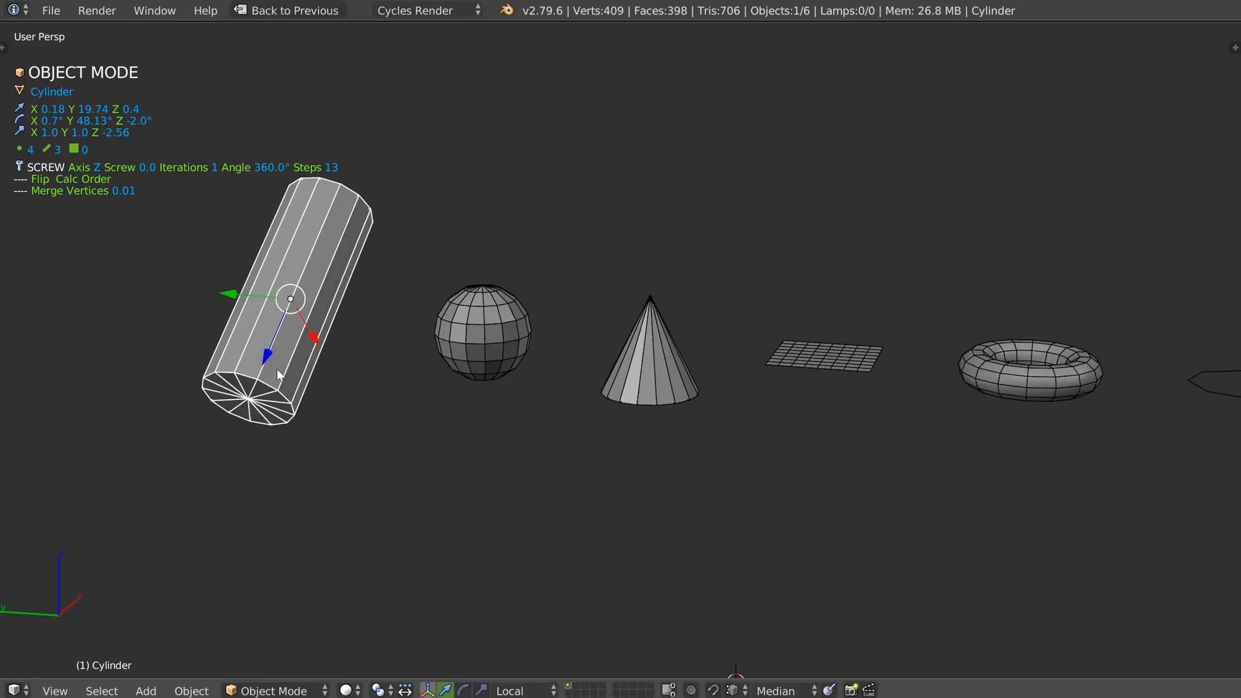
Change the steps of the tilted cylinder's Screw modifier with Speedflow, ending at 15
key("space")
left_click(264, 533)
key("s")
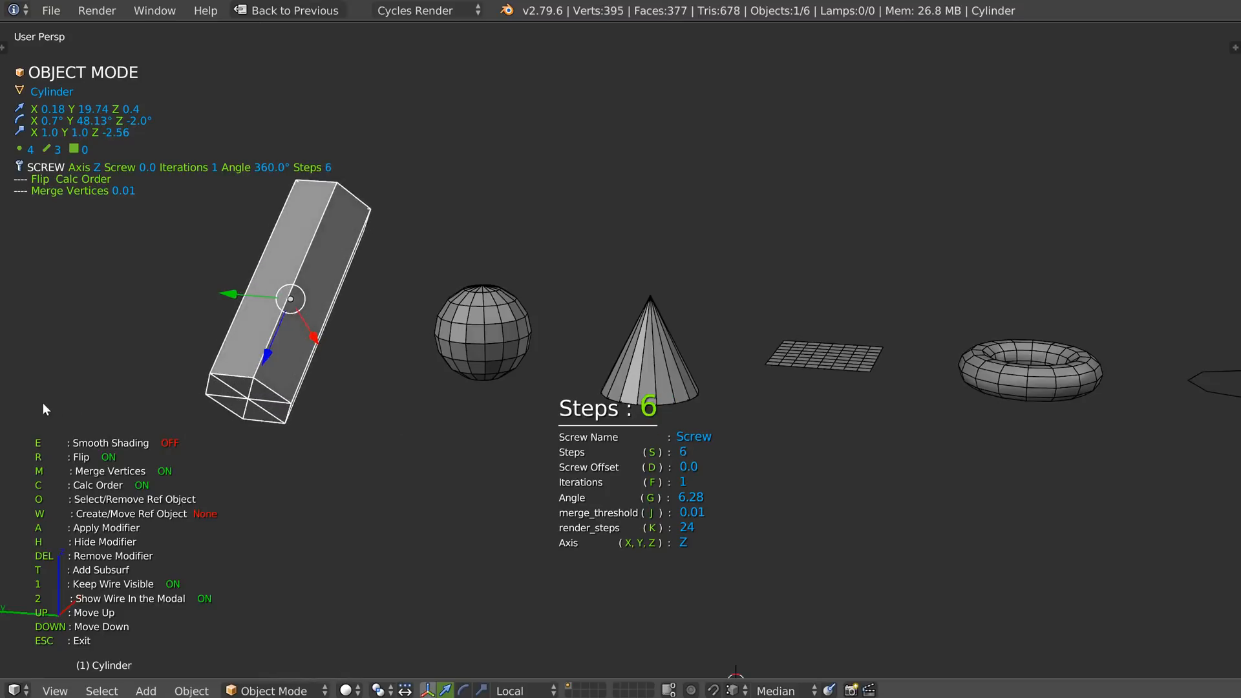
left_click(394, 442)
middle_click_drag(350, 421, 380, 426)
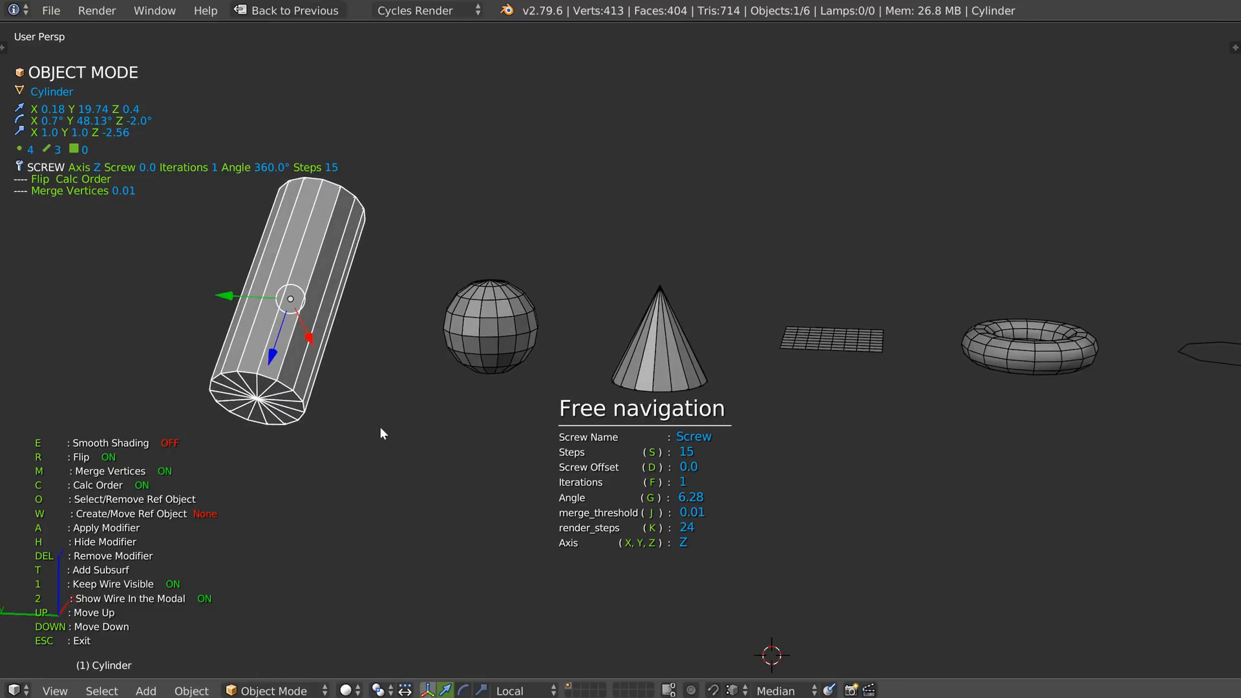
key("Escape")
Clear the cylinder's scale and rotation, and lower it to about Z 0.05
key("alt+s")
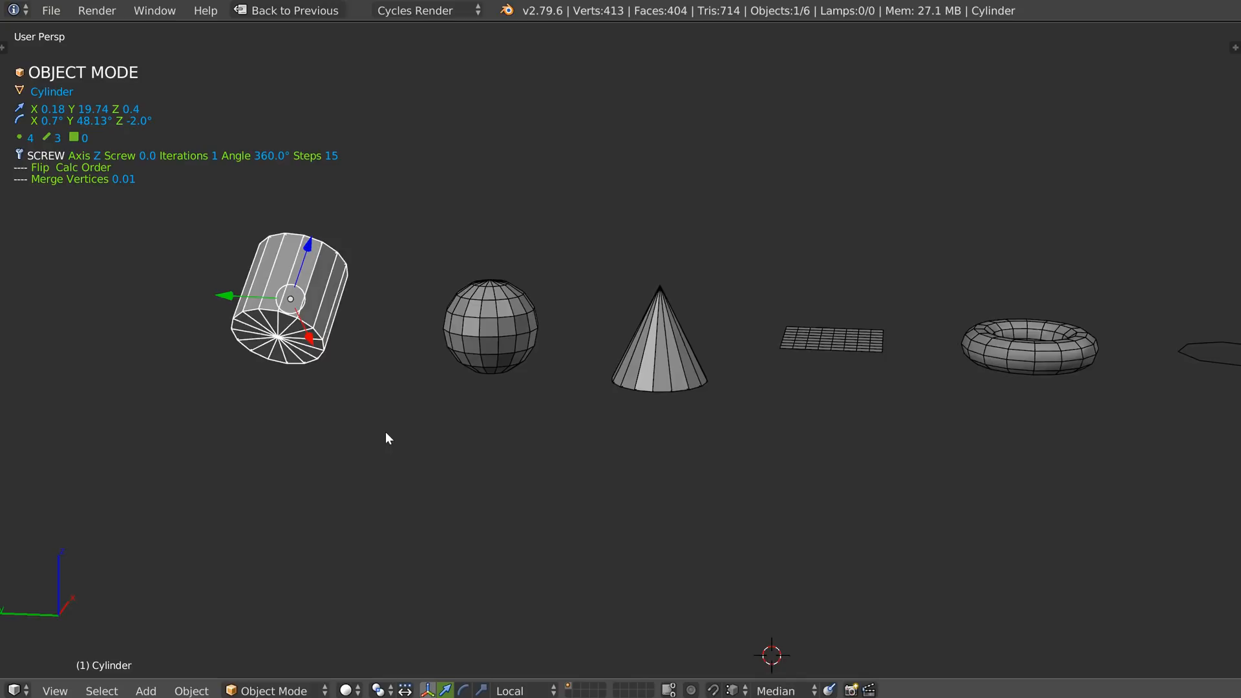
key("alt+r")
middle_click_drag(386, 433, 399, 387)
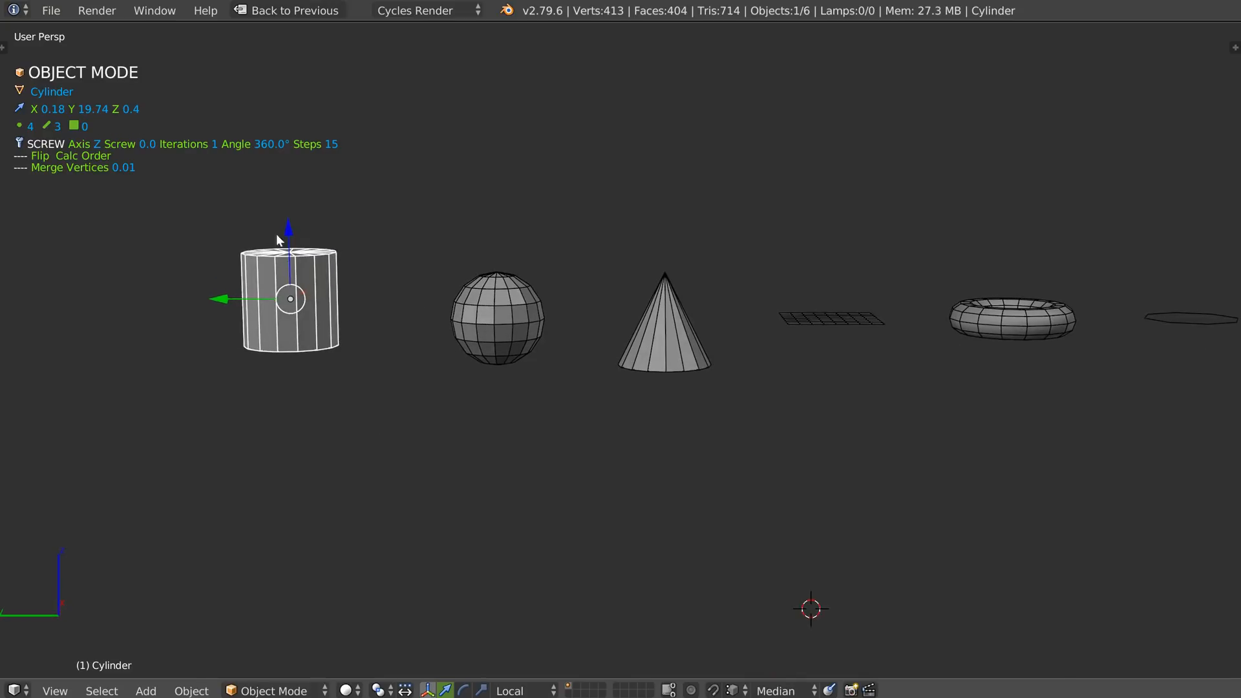
left_click_drag(278, 240, 288, 246)
middle_click_drag(288, 246, 363, 353)
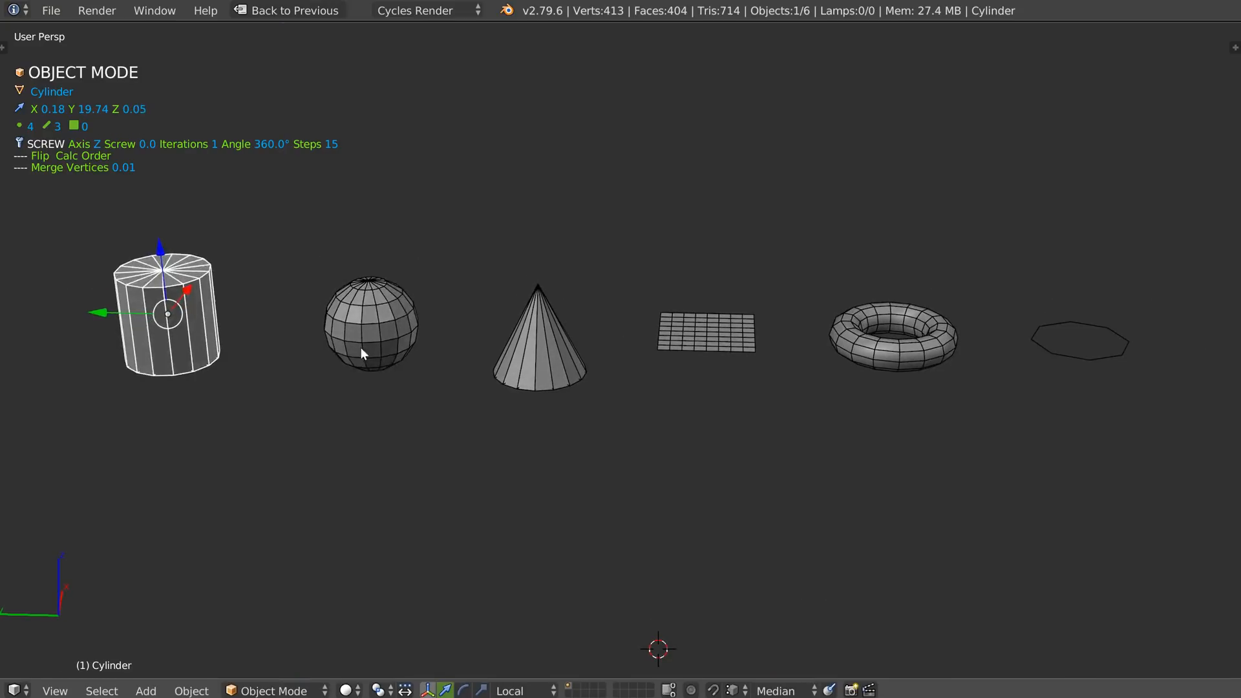
Select the sphere and examine its base mesh in edit mode
right_click(361, 347)
scroll(372, 349, "up", 3)
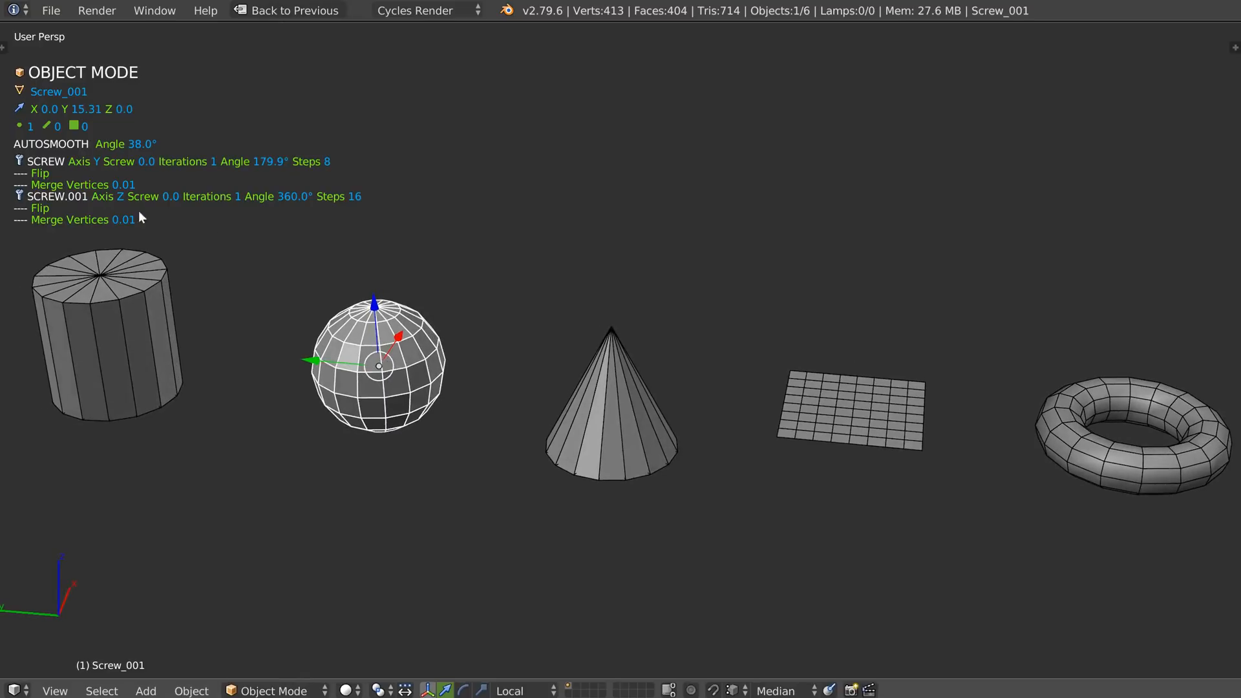
key("Tab")
middle_click_drag(371, 395, 381, 420)
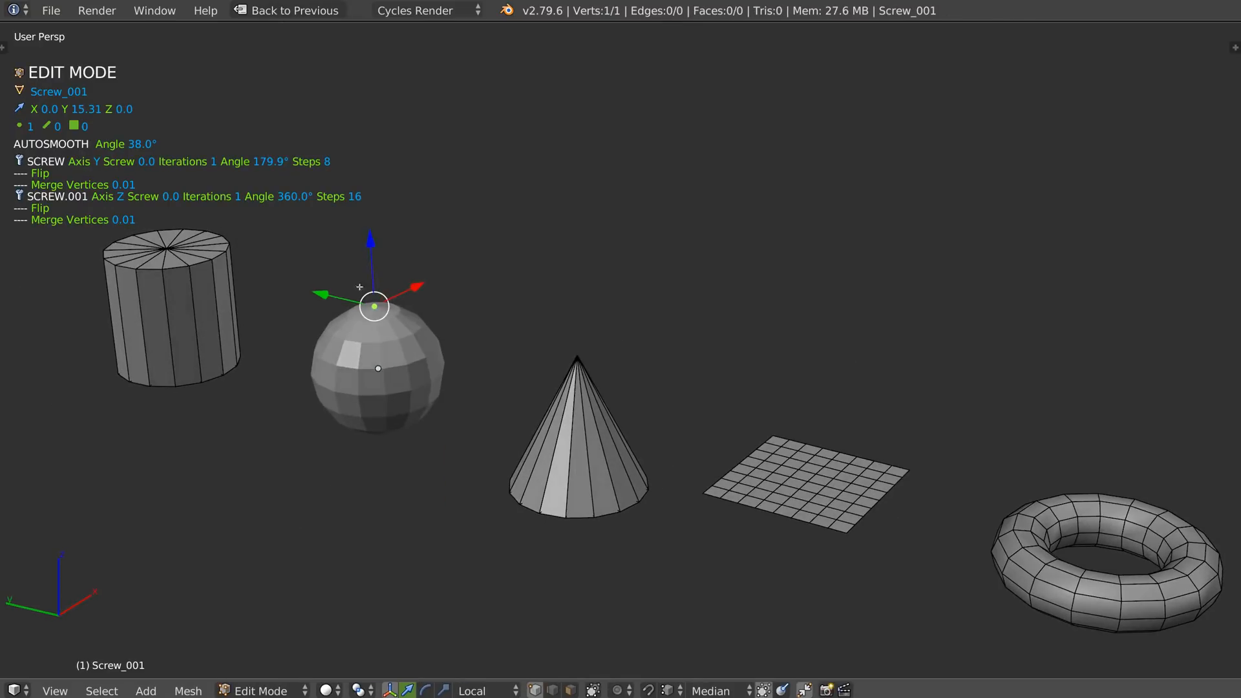
middle_click_drag(375, 309, 399, 301)
key("Tab")
Try other step counts such as 9 on the sphere's first Screw modifier with Speedflow, ending at 8
middle_click_drag(344, 383, 367, 363)
scroll(360, 378, "up", 3)
key("space")
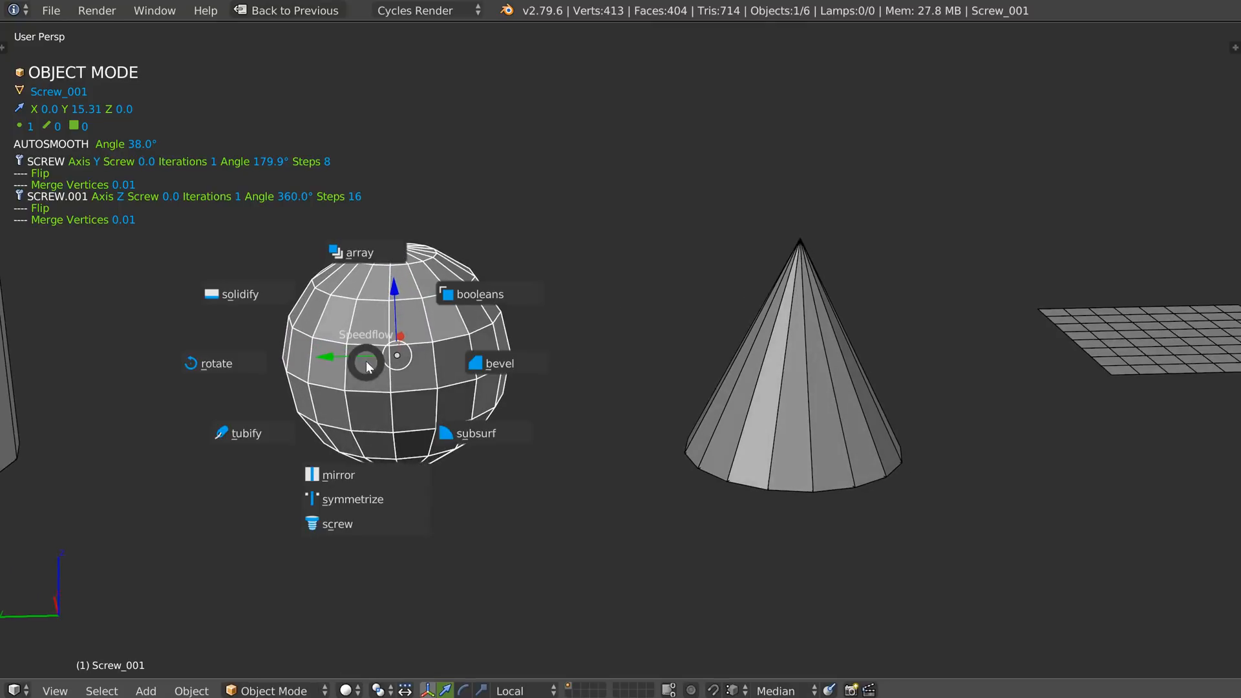
left_click(344, 527)
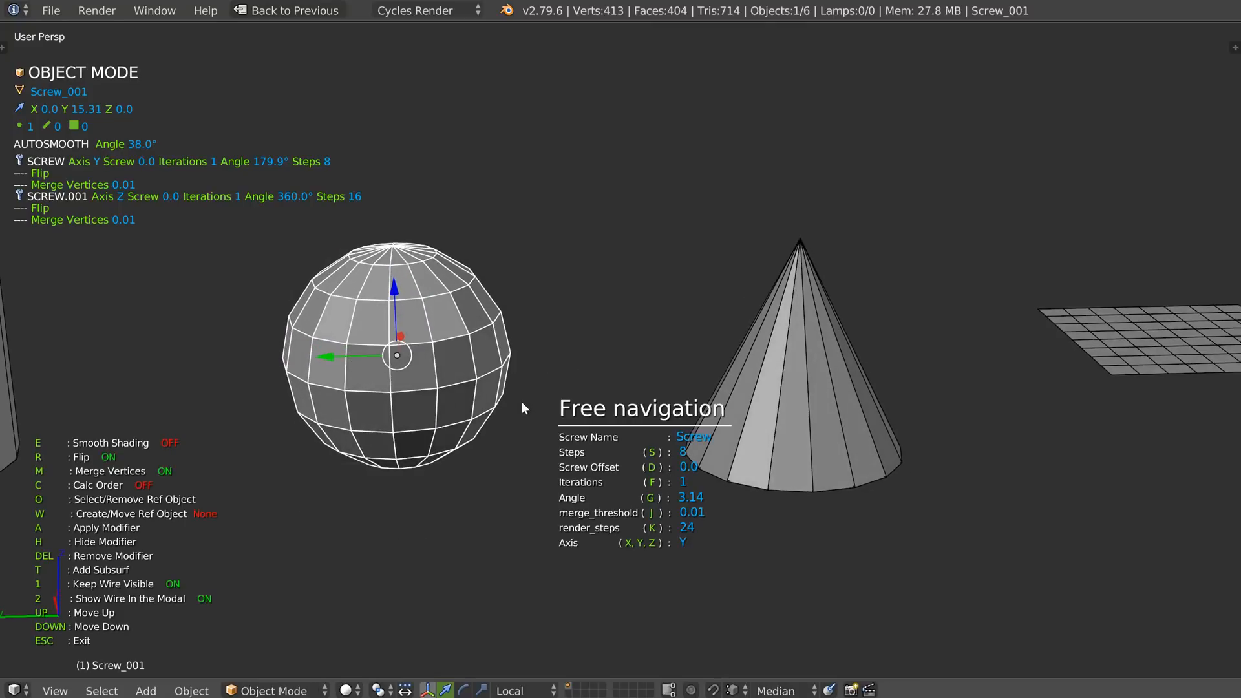
key("s")
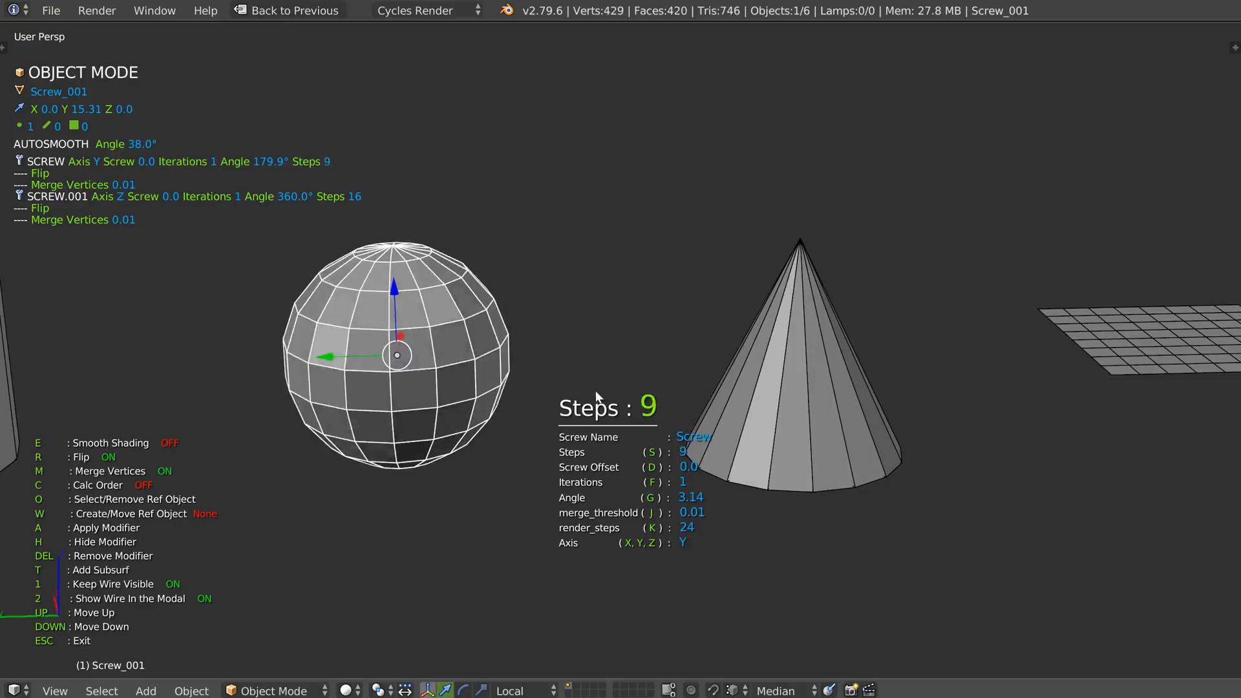
left_click(552, 386)
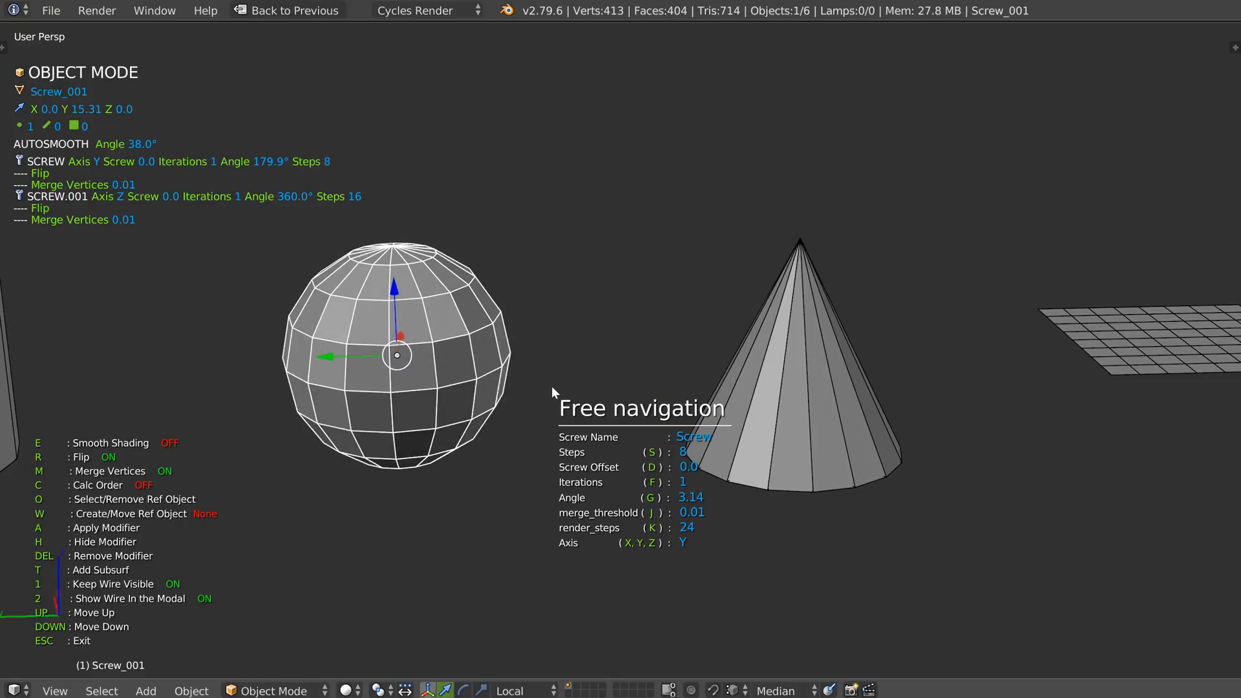
Switch to the sphere's second Screw modifier and try lower step counts such as 5, ending at 16
key("Right")
key("s")
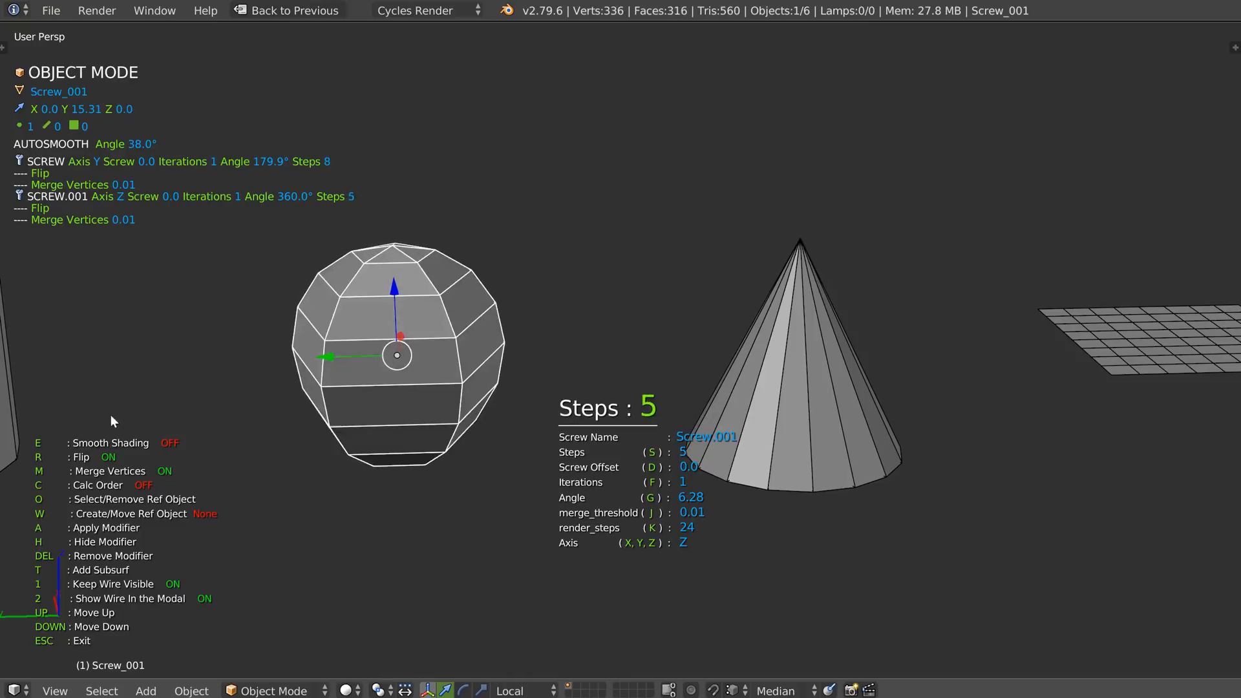
left_click(489, 375)
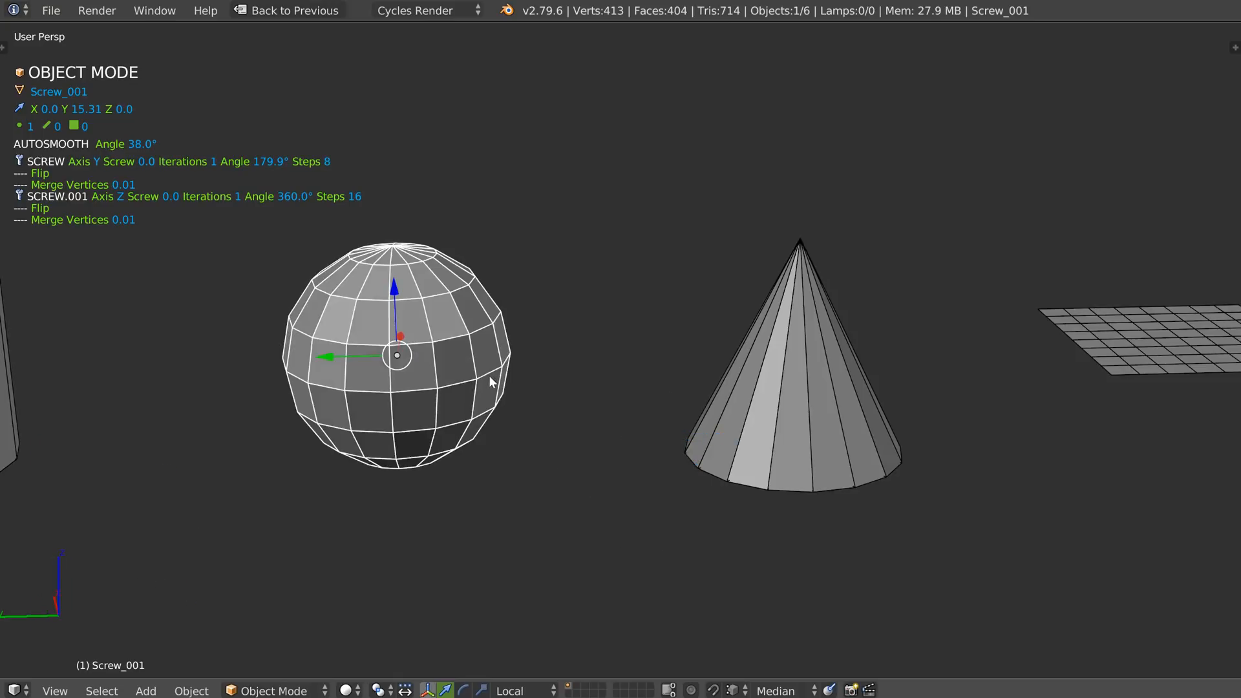
Flatten the sphere along its Z axis to a scale of about 0.27
key("s")
key("z")
left_click(393, 291)
middle_click_drag(394, 291, 400, 384)
Set the flattened sphere's first Screw modifier to 10 steps, try a larger screw offset, and reset the offset to 0
key("space")
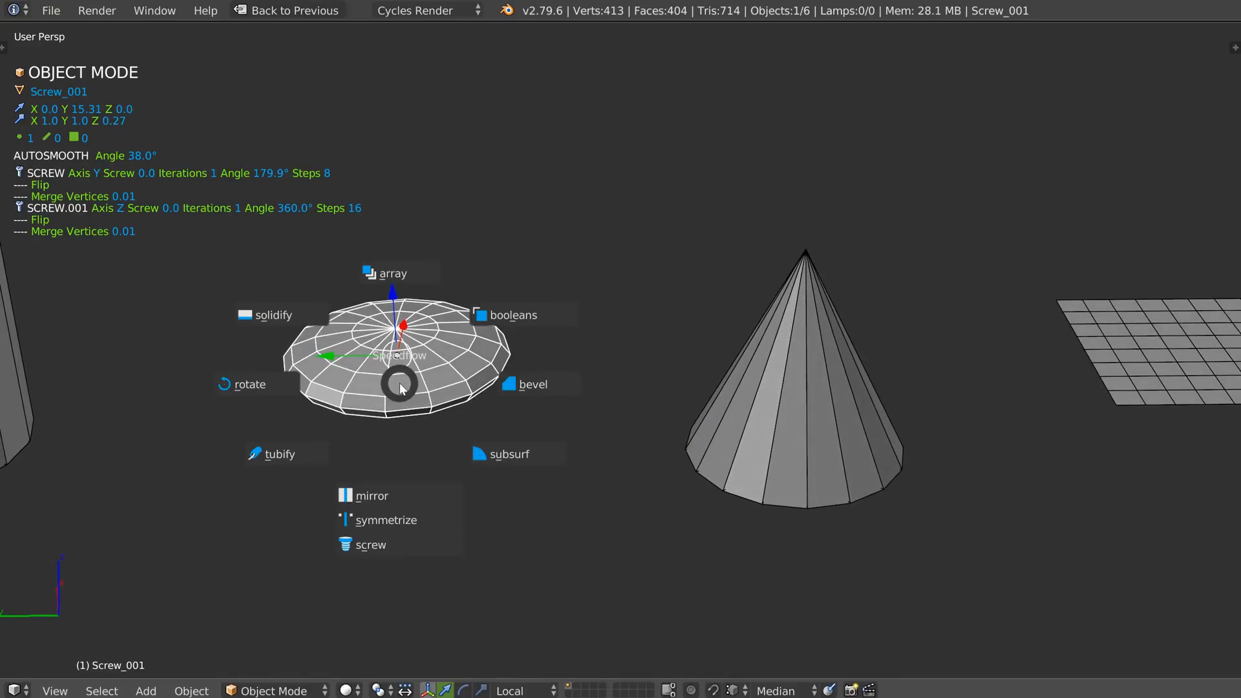
left_click(384, 545)
key("s")
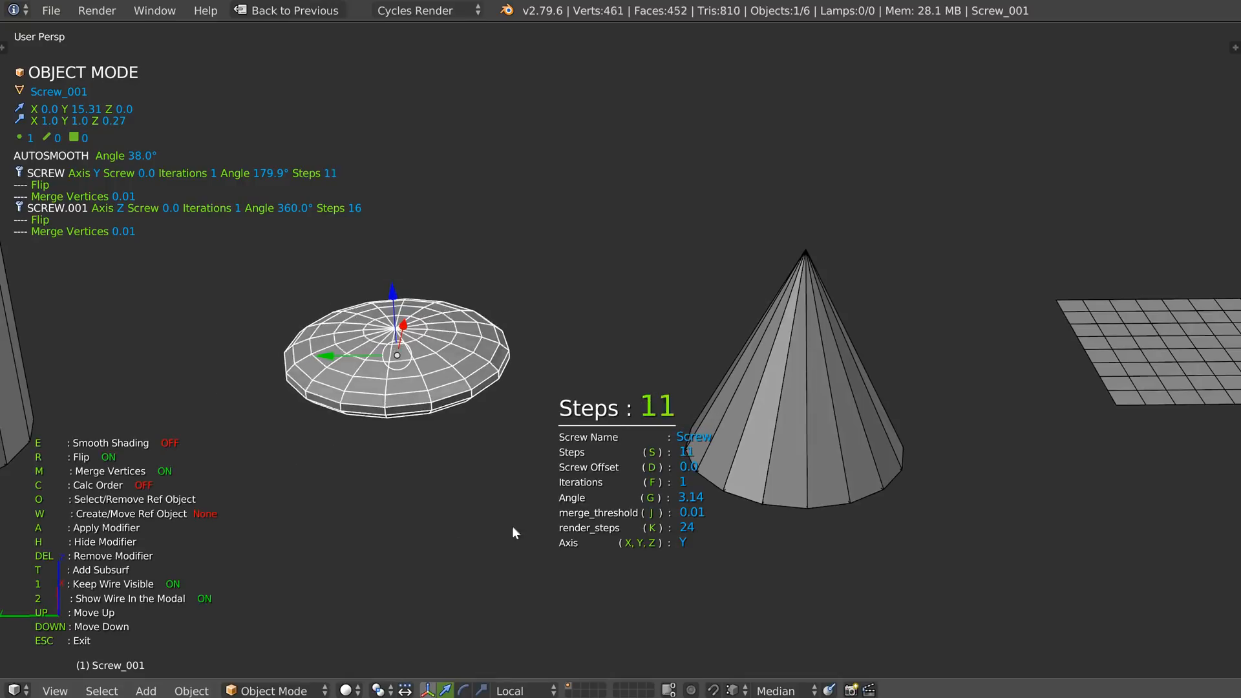
key("d")
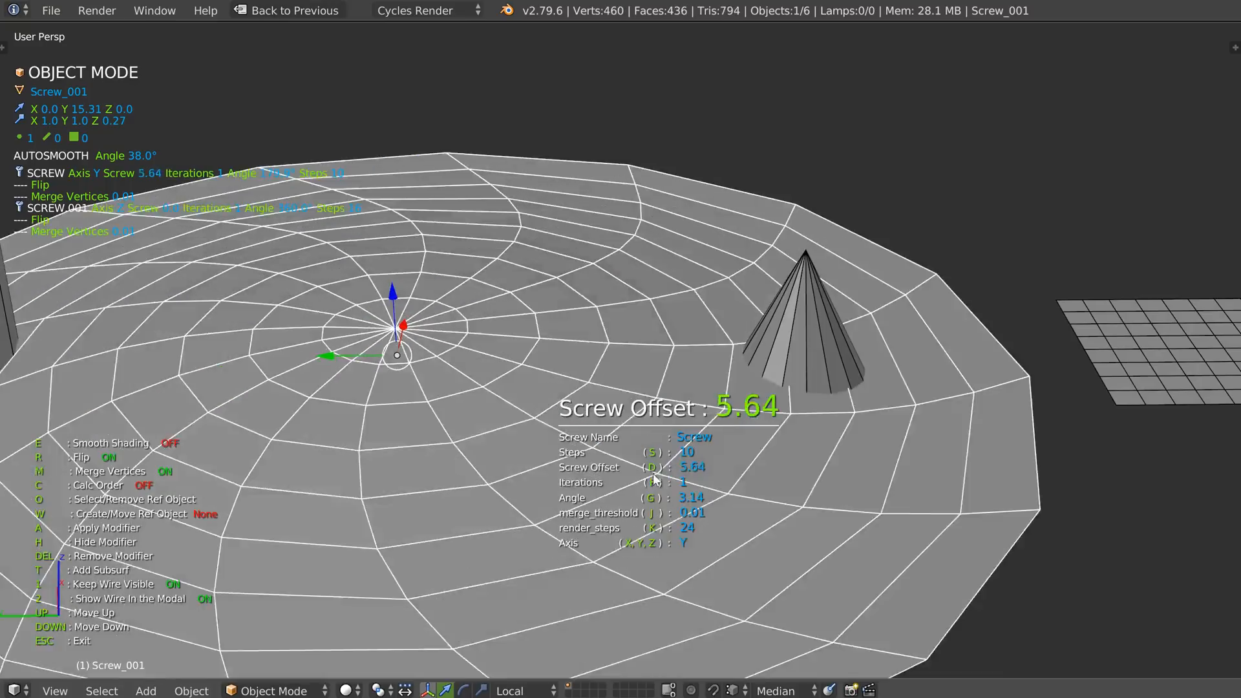
type("0")
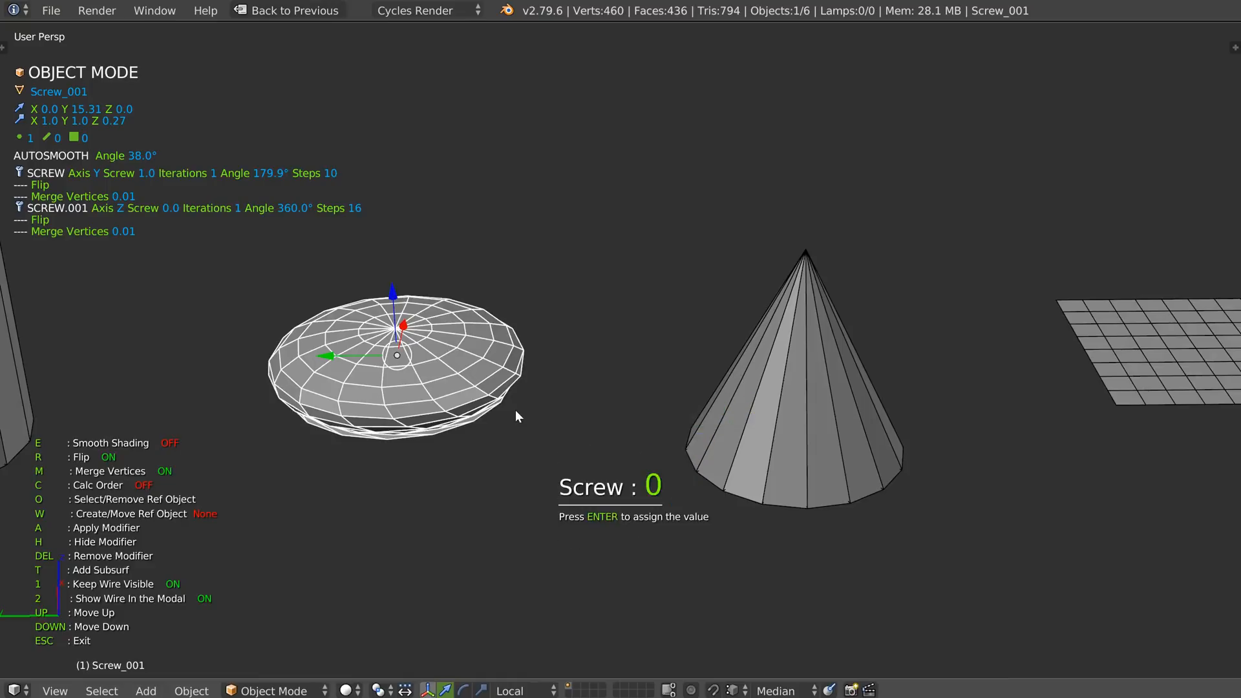
key("Return")
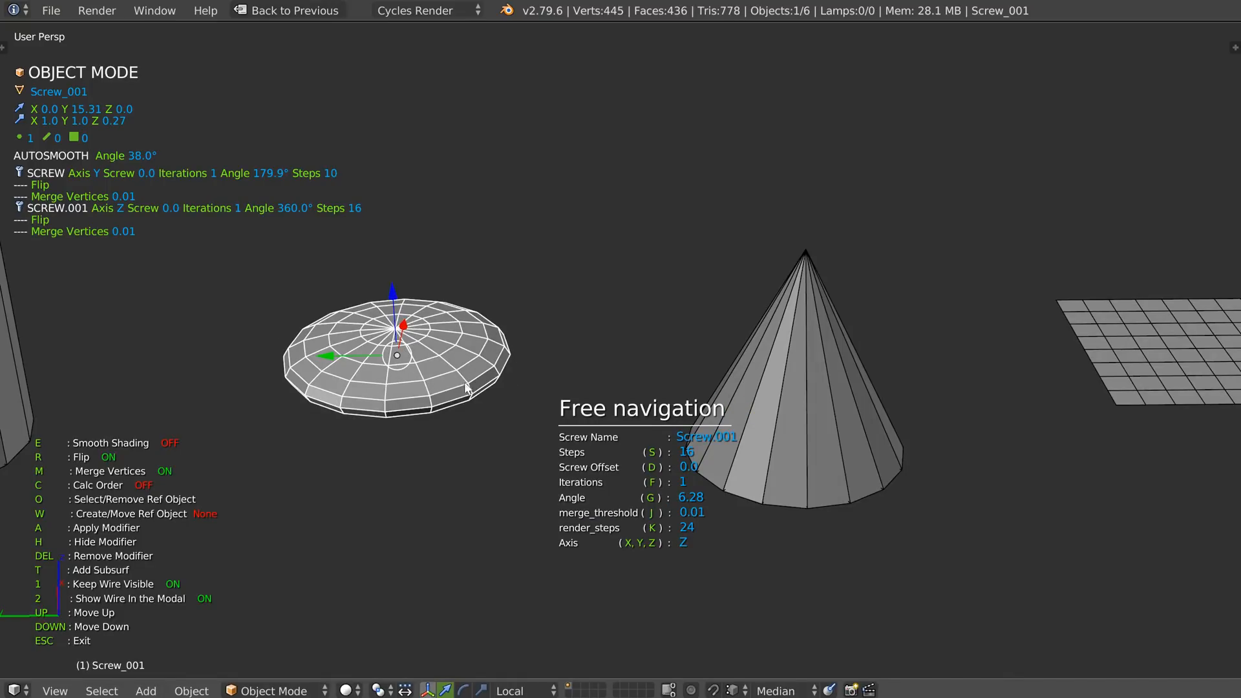
Try lower step counts such as 11 on the sphere's second Screw modifier, ending at 20
key("s")
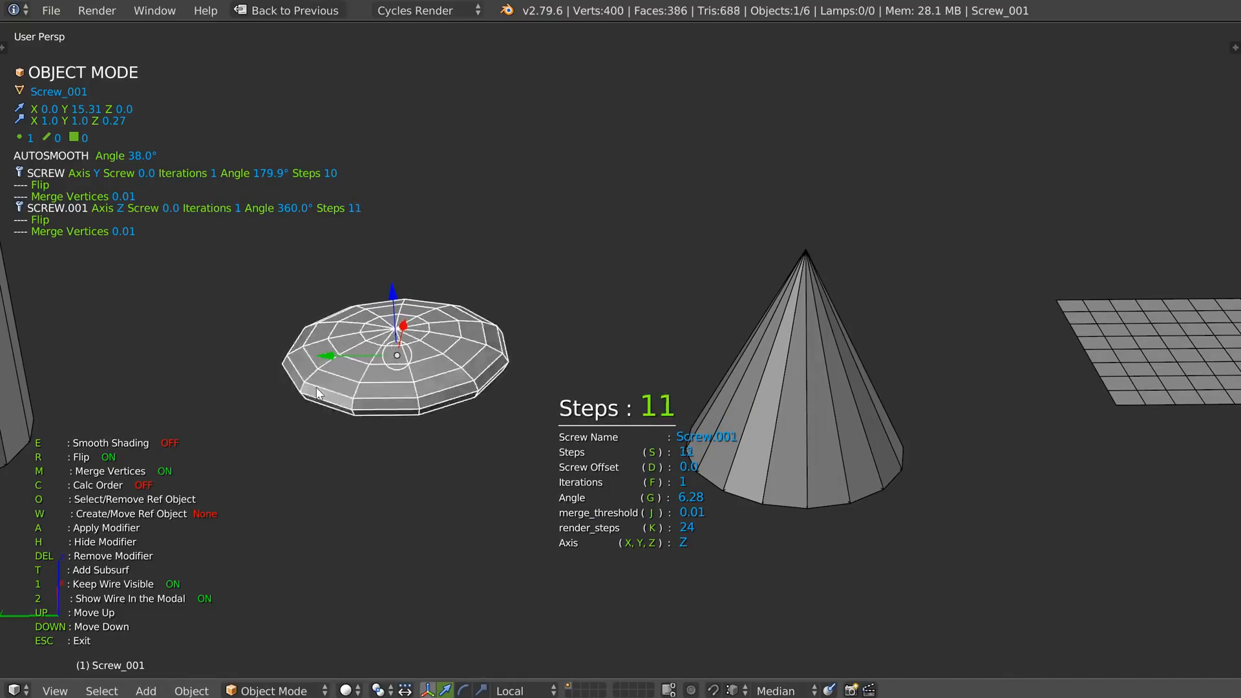
left_click(611, 371)
middle_click_drag(452, 362, 455, 367)
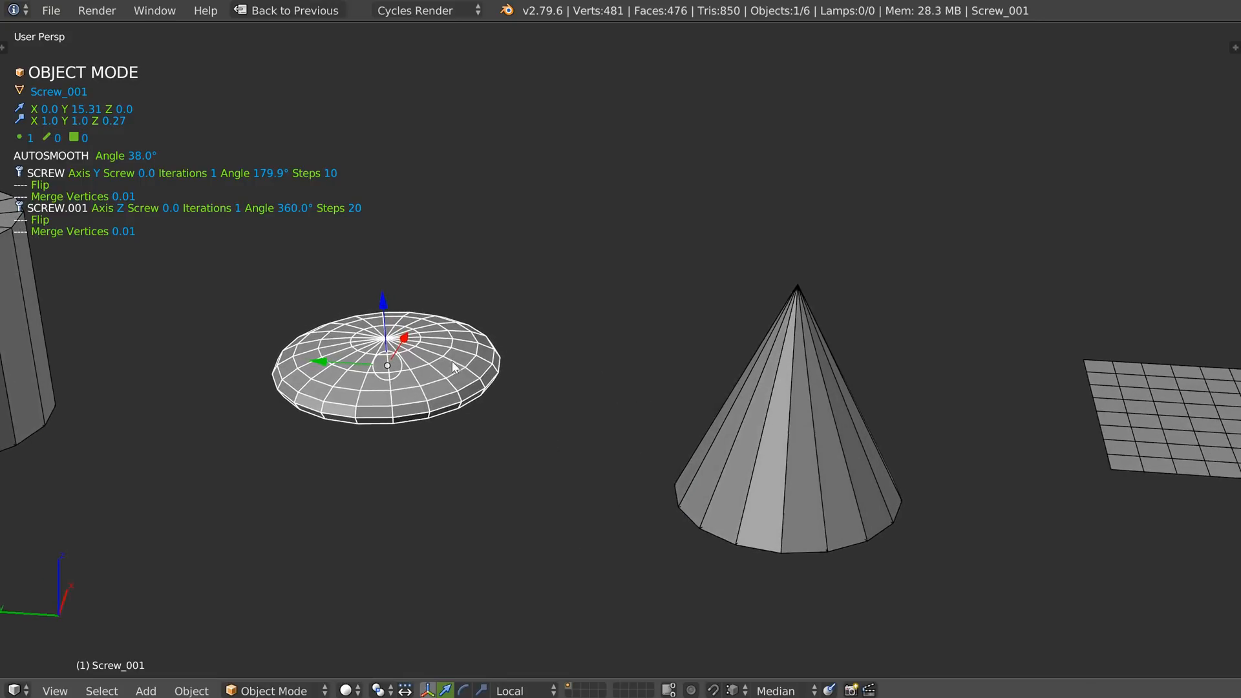
Add a cube and move it so it overlaps part of the flattened sphere
right_click(430, 386)
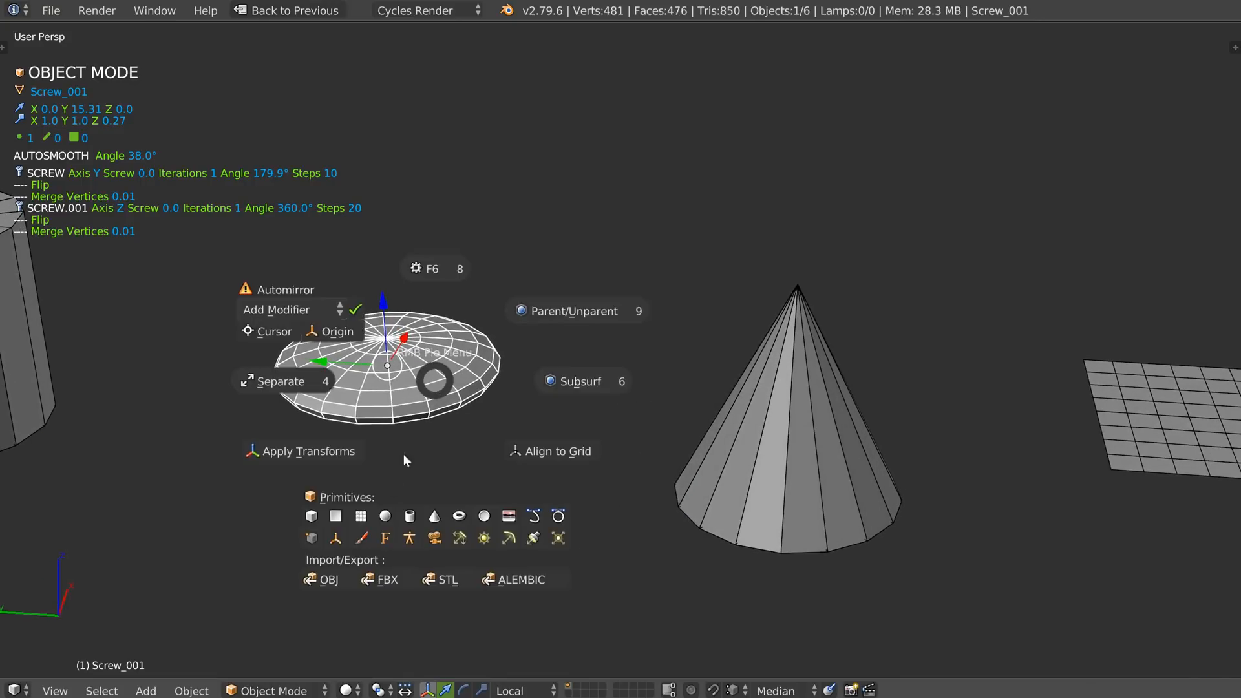
left_click(311, 517)
mouse_move(568, 405)
middle_mouse_down()
mouse_move(506, 377)
mouse_move(577, 386)
middle_mouse_up()
left_click_drag(576, 380, 432, 476)
Cut the flattened sphere with the cube using a Speedflow Boolean difference and reselect the sphere
left_click(244, 540, "shift")
right_click(244, 540)
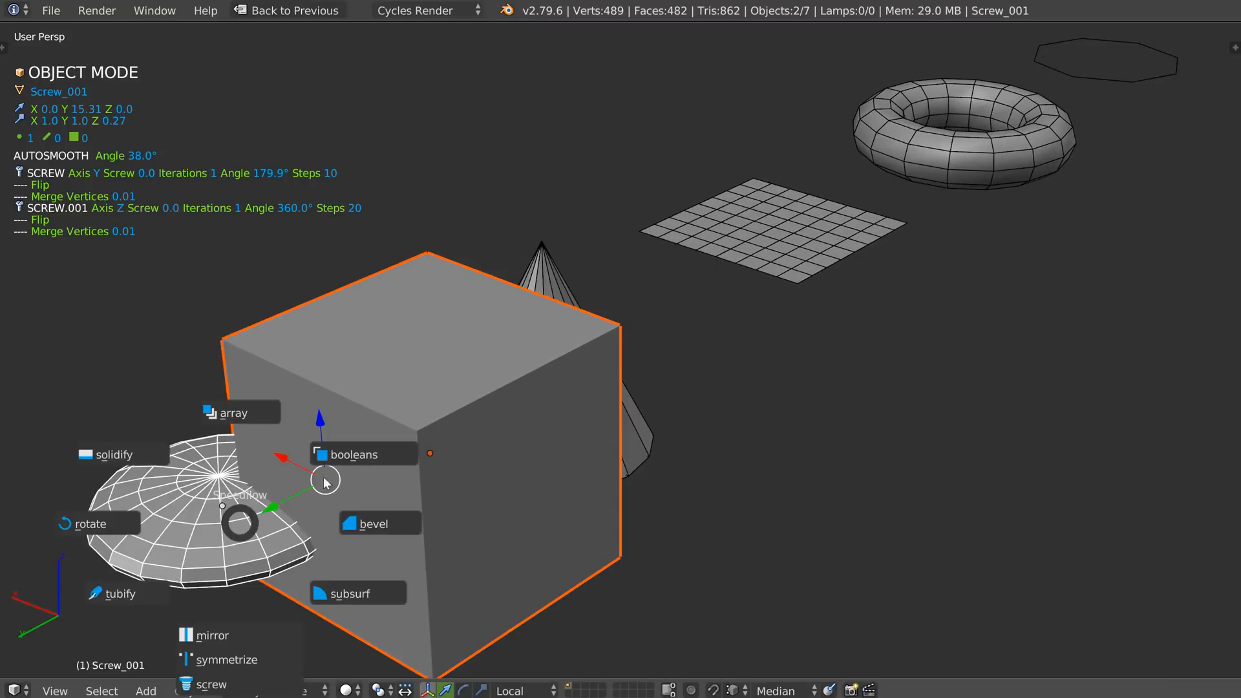
left_click(363, 452)
middle_click_drag(363, 452, 511, 332, "shift")
left_click(401, 421)
left_click(401, 421)
middle_click_drag(401, 421, 373, 395)
left_click(375, 379)
Set the cut sphere's first Screw modifier to 13 steps and its second Screw modifier to 19 steps
right_click(373, 394)
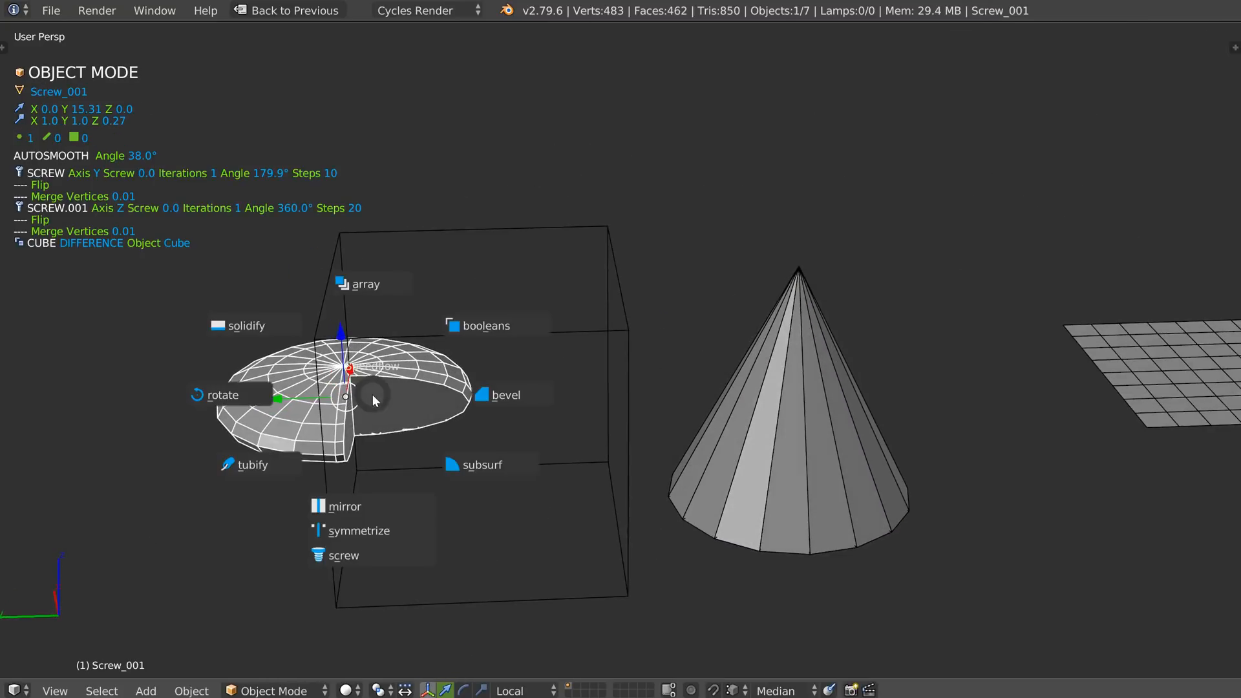
left_click(356, 554)
key("s")
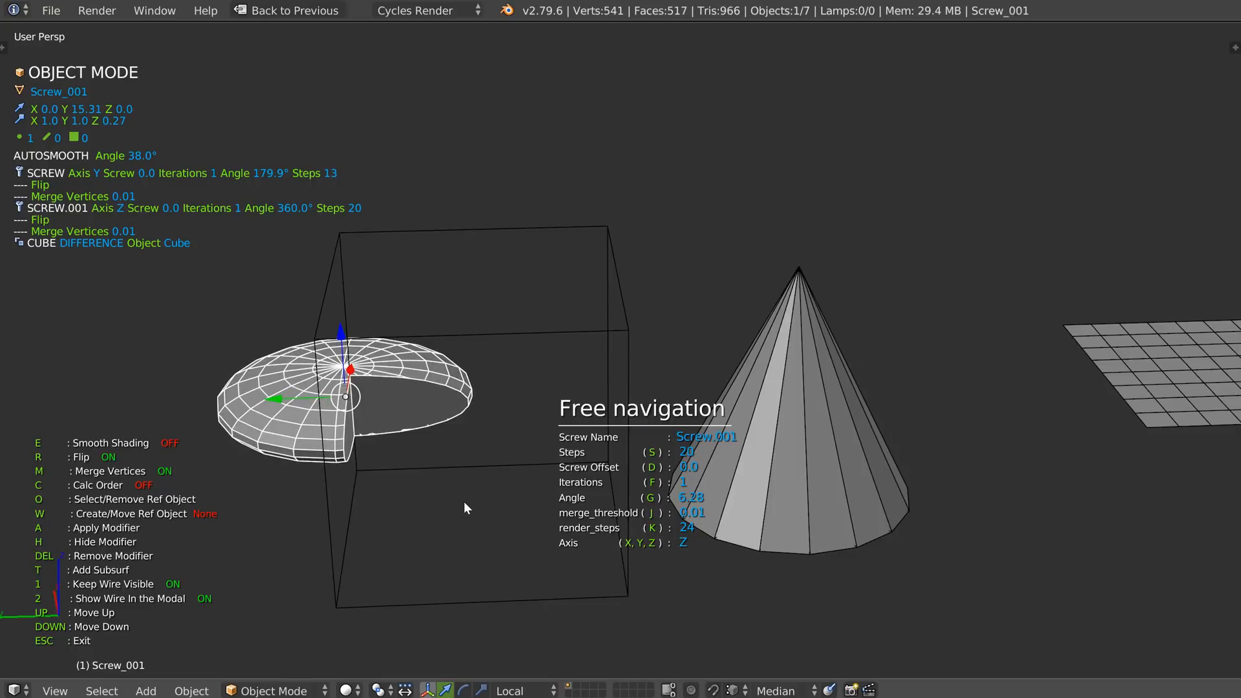
key("s")
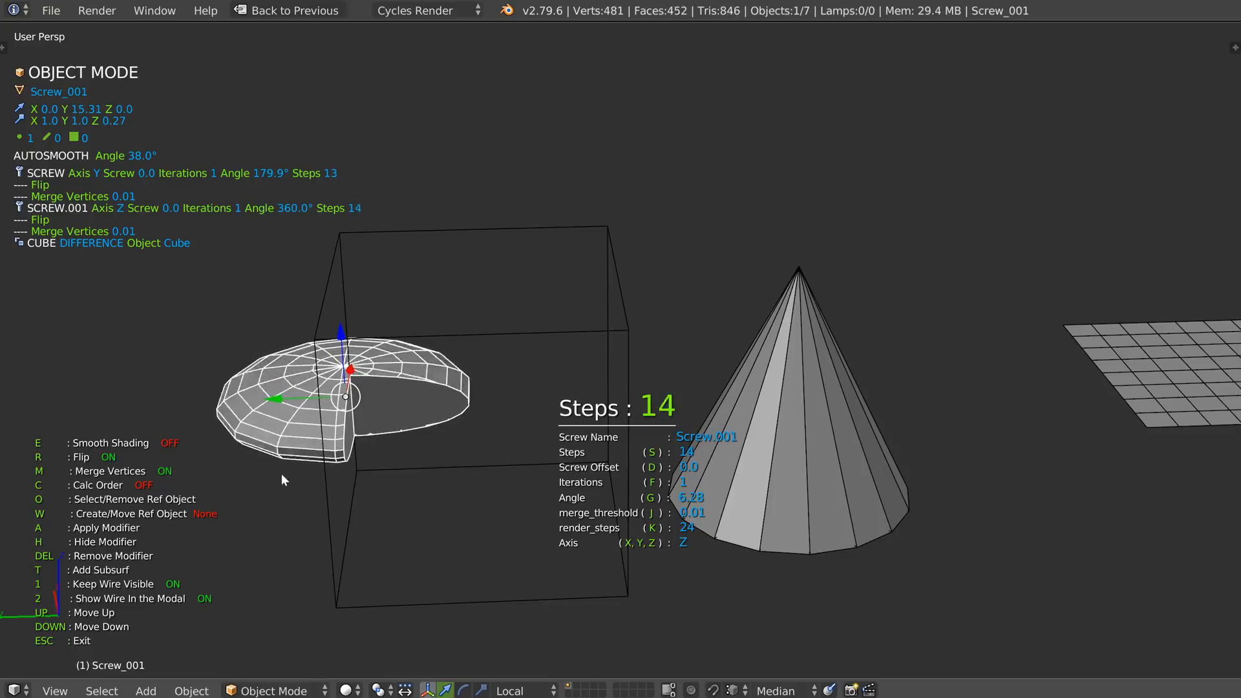
left_click(456, 453)
key("Escape")
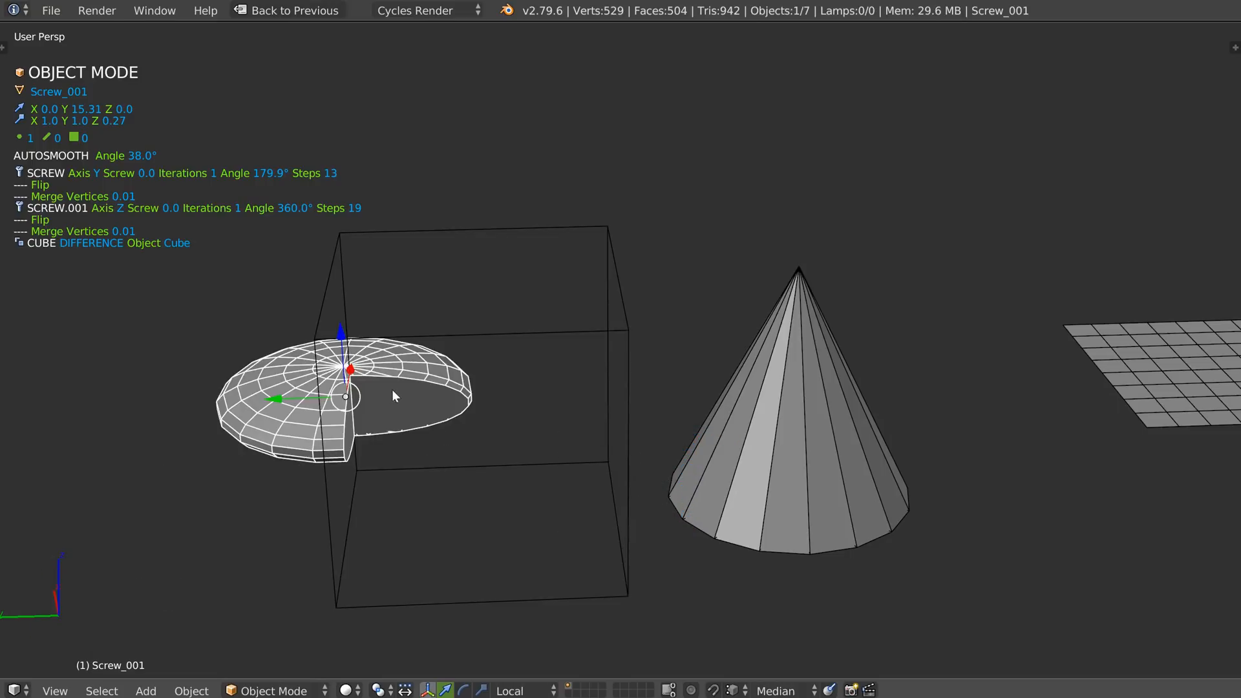
Delete the cube that cuts the sphere and clear the sphere's scale
key("space")
left_click(494, 326, "alt")
right_click(490, 338)
key("x")
left_click(489, 337)
right_click(367, 408)
key("alt+s")
Select the cone and examine its base mesh in edit mode
scroll(414, 417, "down", 2)
middle_click_drag(484, 435, 249, 391, "shift")
right_click(516, 389)
middle_click_drag(517, 391, 468, 375, "shift")
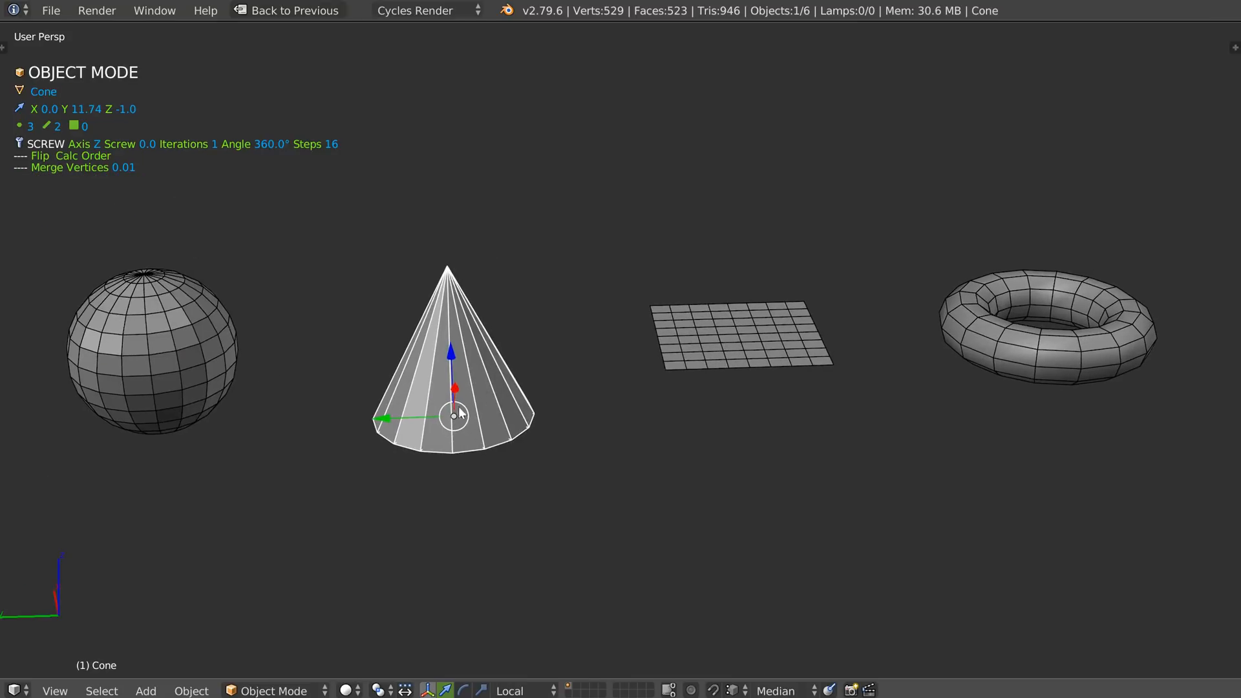
key("Tab")
middle_click_drag(461, 414, 455, 253)
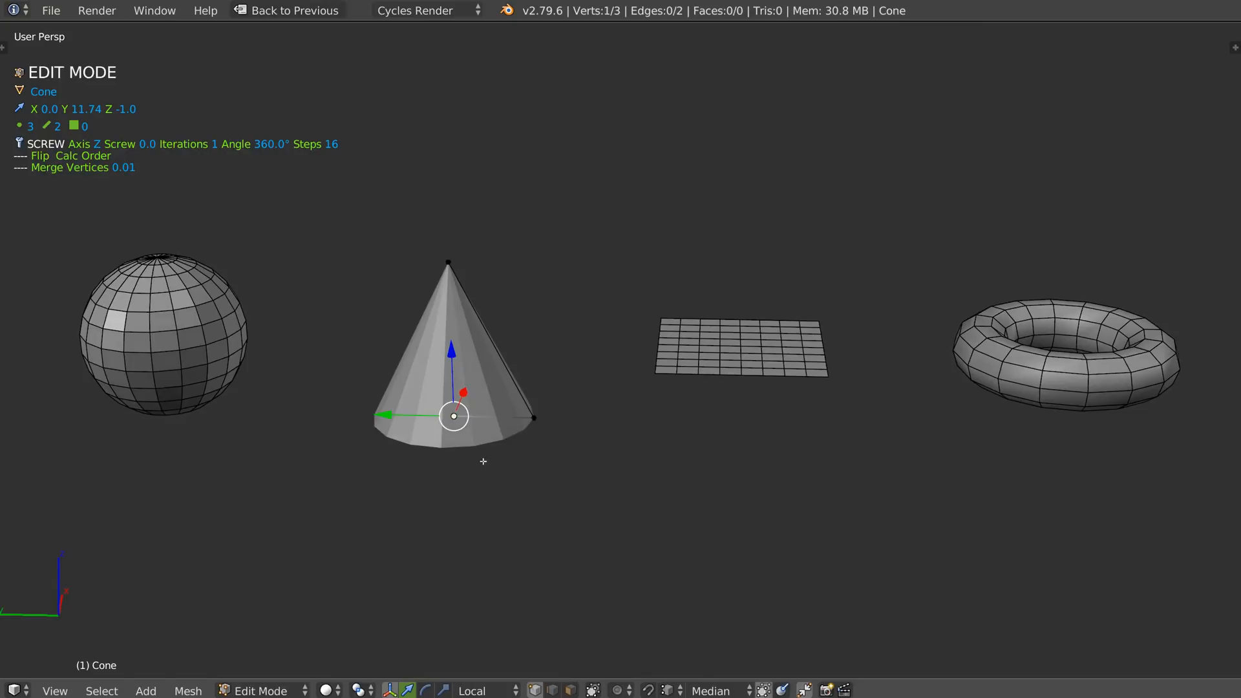
key("Tab")
Set the steps of the cone's Screw modifier to 19 with Speedflow
middle_click_drag(441, 373, 456, 369)
key("space")
left_click(431, 531)
key("s")
left_click(569, 477)
left_click(547, 475)
Lower the cone's apex vertex along Z to make the cone much flatter
key("Tab")
right_click(450, 254)
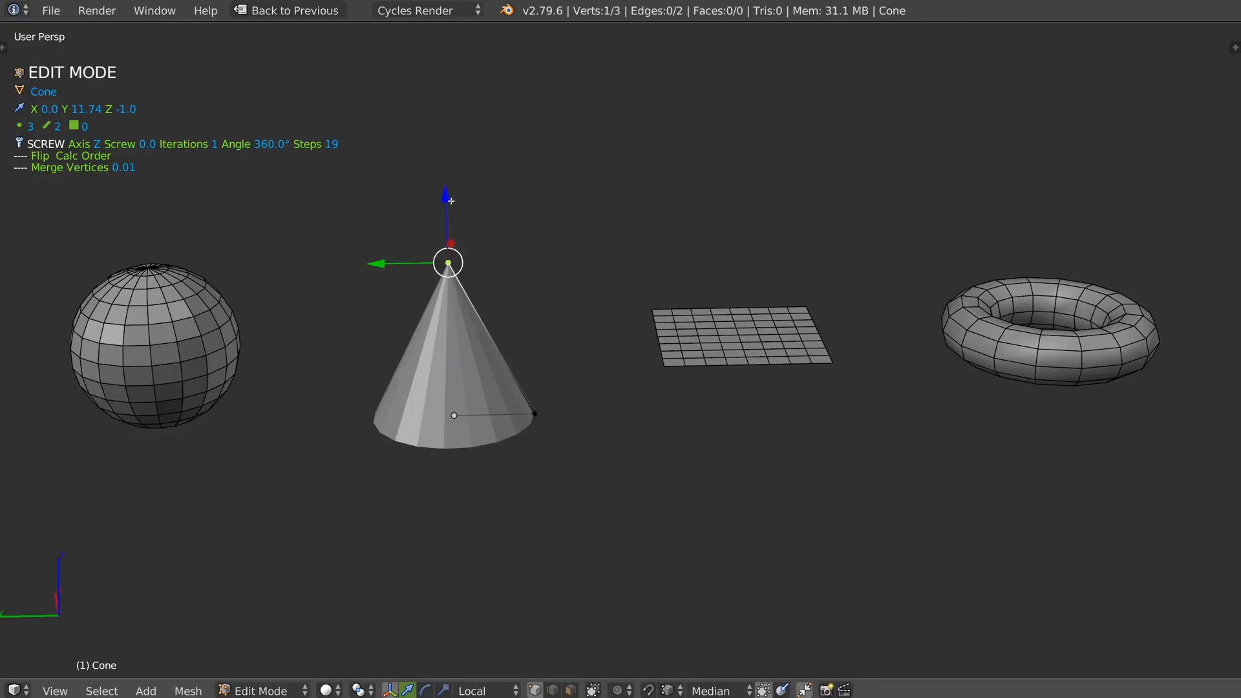
key("g")
key("z")
left_click(437, 313)
key("Tab")
middle_click_drag(448, 339, 457, 428)
Move the cone's base centre vertex down along Z so the underside comes to a shallow point
key("Tab")
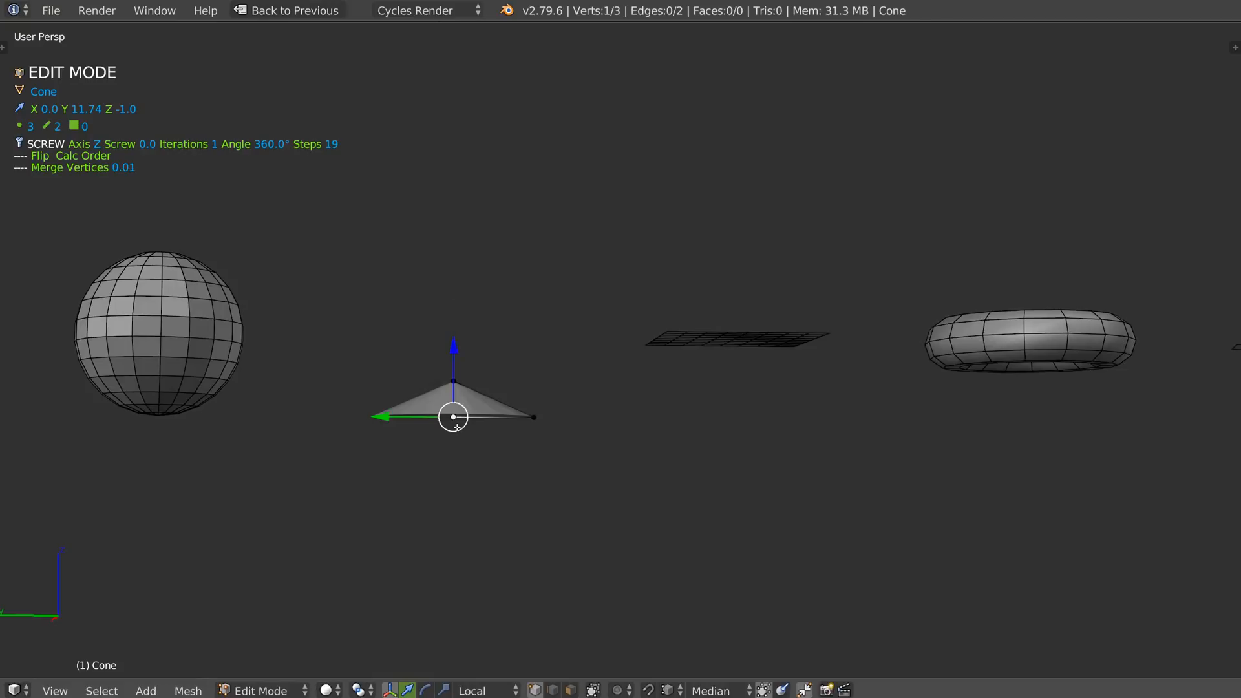
left_click_drag(454, 354, 497, 385)
middle_click_drag(498, 390, 476, 471)
key("Tab")
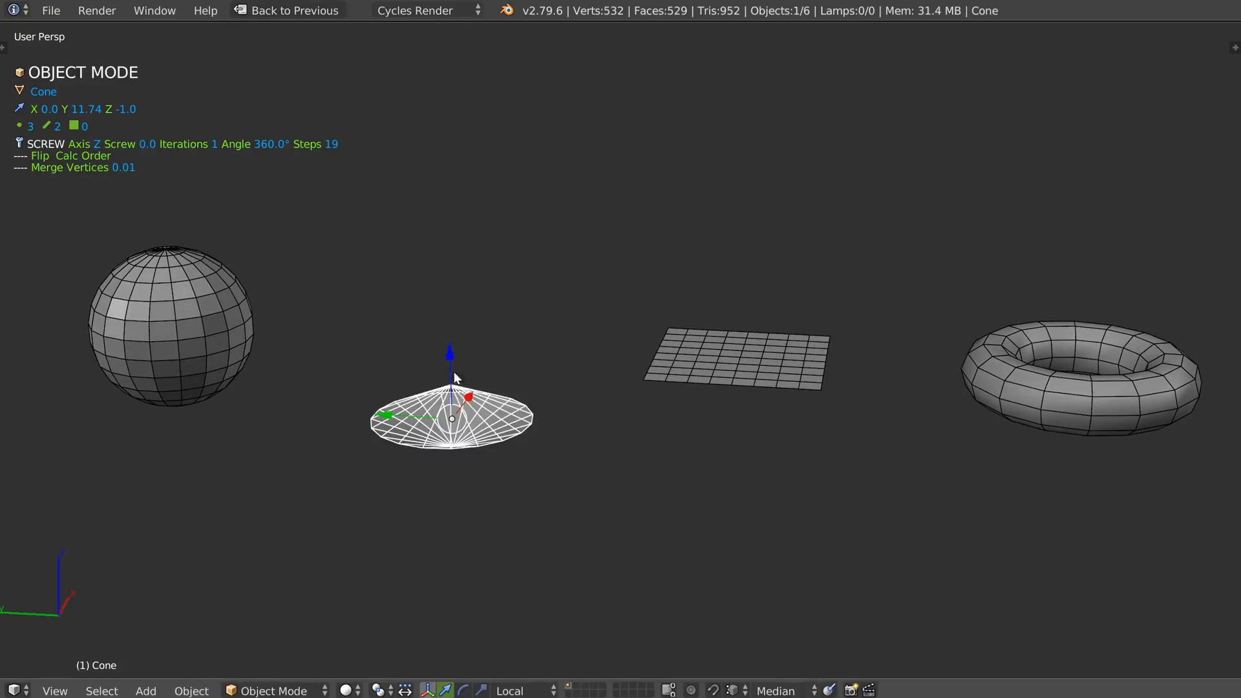
Toggle Calc Order off and back on for the cone's Screw modifier, and turn Flip off
key("q")
left_click(457, 578)
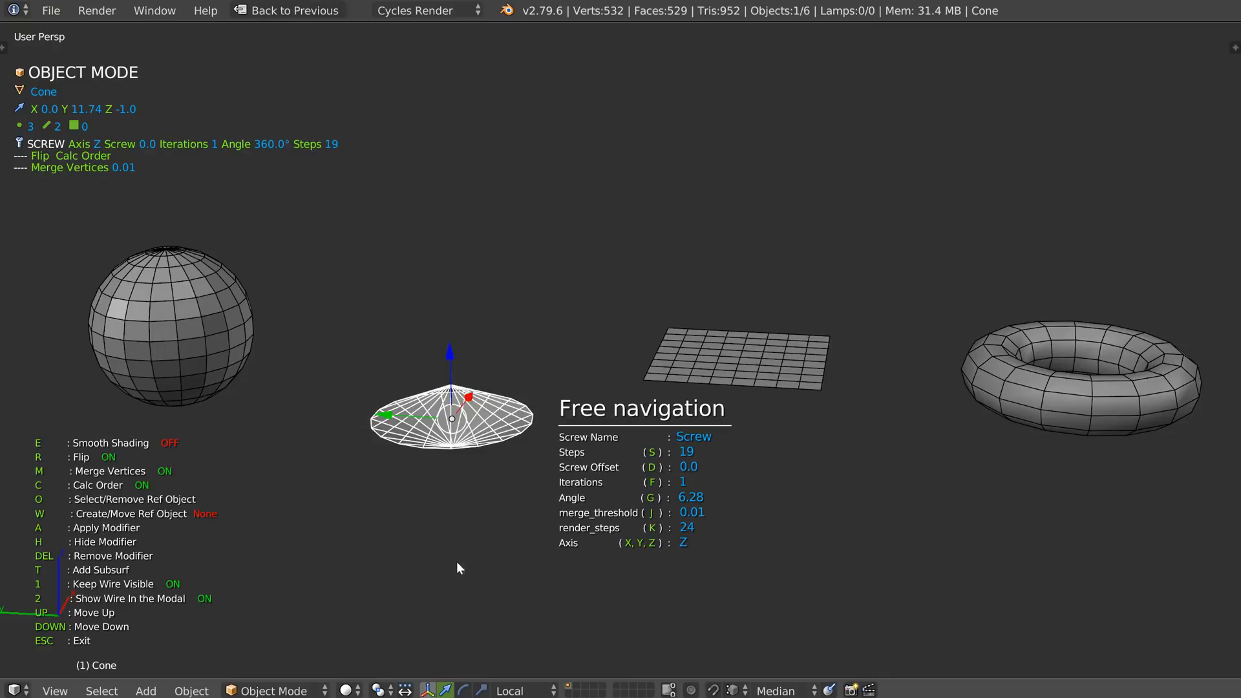
middle_click_drag(456, 562, 444, 495)
key("c")
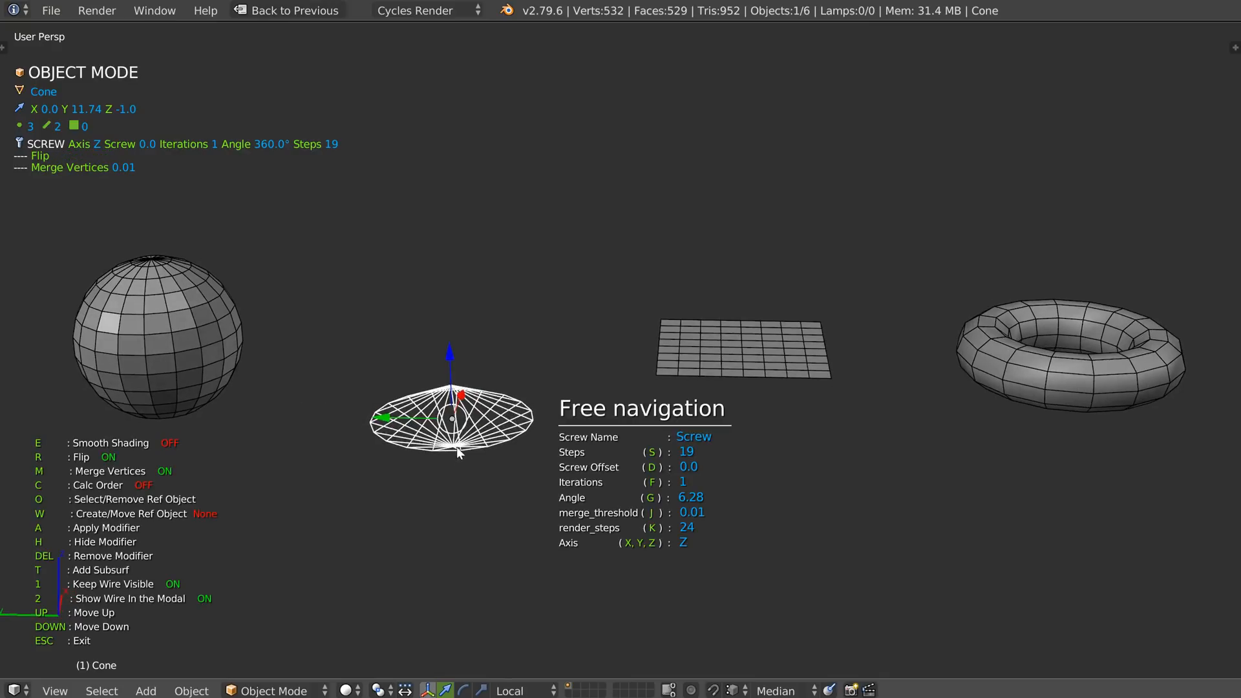
key("r")
mouse_move(449, 448)
middle_mouse_down()
mouse_move(475, 403)
mouse_move(448, 426)
mouse_move(402, 362)
mouse_move(418, 314)
mouse_move(447, 454)
middle_mouse_up()
key("c")
mouse_move(567, 368)
middle_mouse_down()
mouse_move(513, 392)
mouse_move(507, 329)
mouse_move(549, 371)
middle_mouse_up()
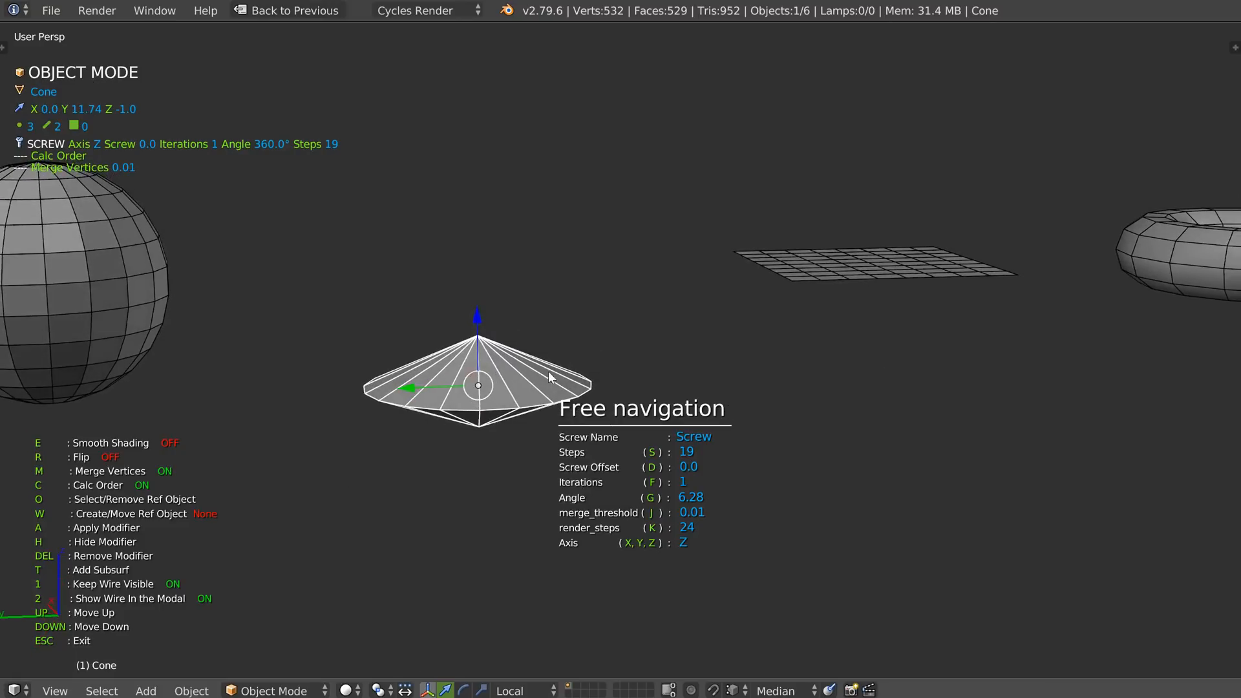
Raise the cone's apex vertex to make the cone tall again and return to object mode
key("Tab")
right_click(463, 322)
left_click_drag(477, 265, 475, 132)
middle_click_drag(474, 132, 534, 386)
key("ctrl+Tab")
left_click(496, 332)
key("Home")
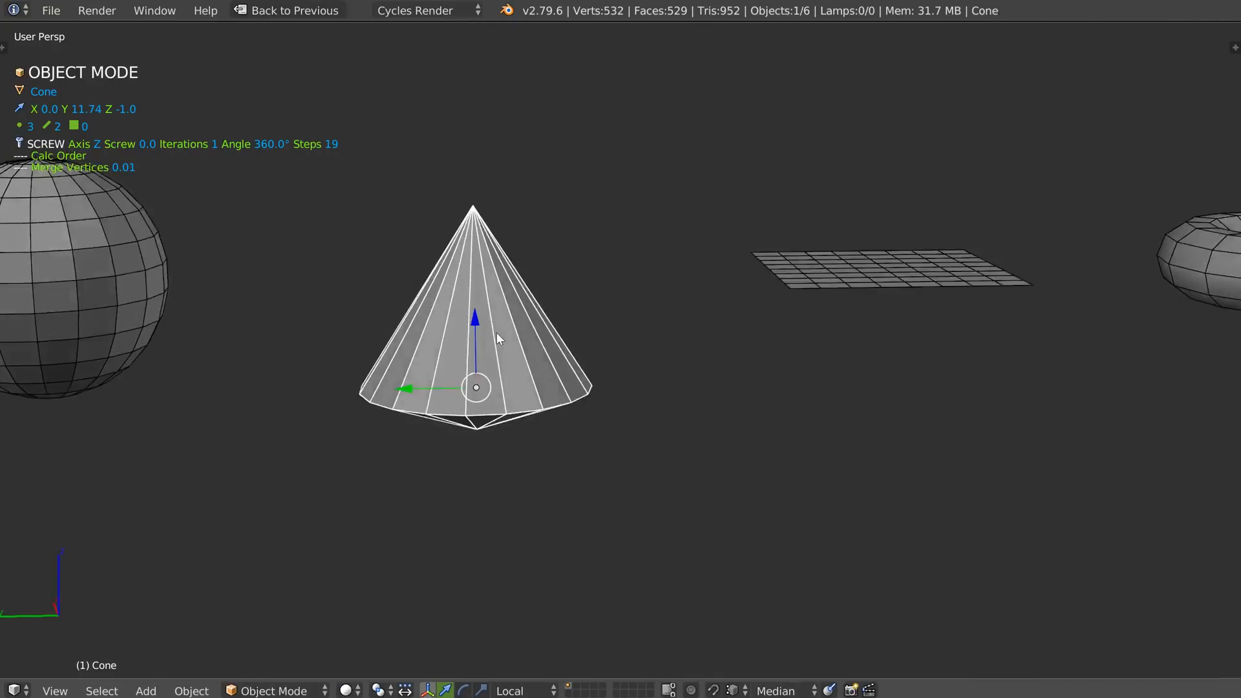
Set the cone's Screw steps to 16 and trackball-rotate the cone to about X -0.96°, Y -13.28°, Z 9.69°
key("alt+q")
left_click(487, 507)
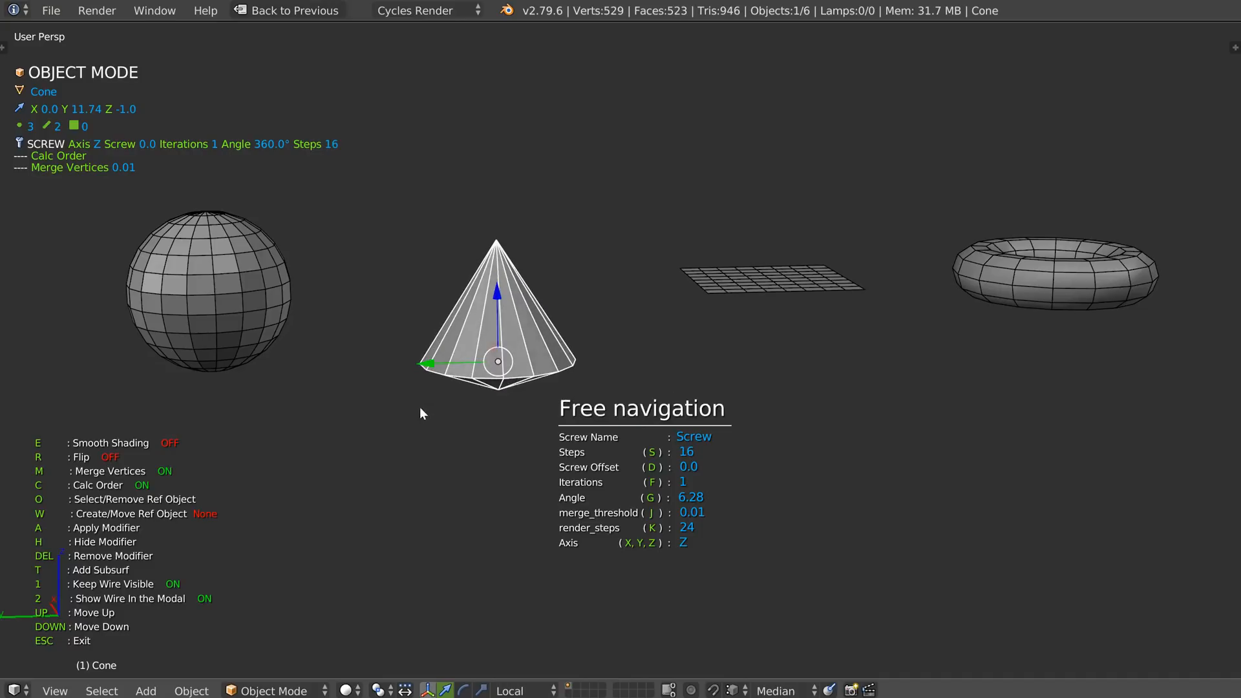
left_click(452, 397)
key("r")
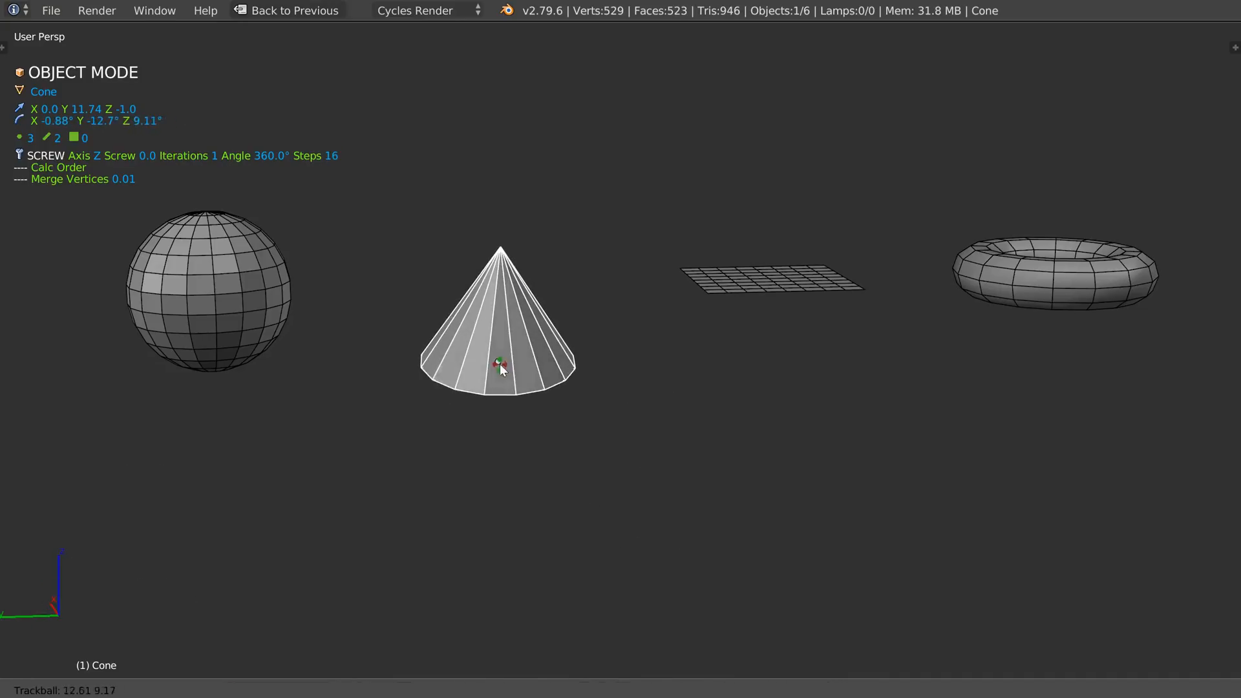
left_click(502, 369)
Try higher step counts such as 23 on the tilted cone's Screw modifier, ending at 15
key("alt+q")
left_click(485, 529)
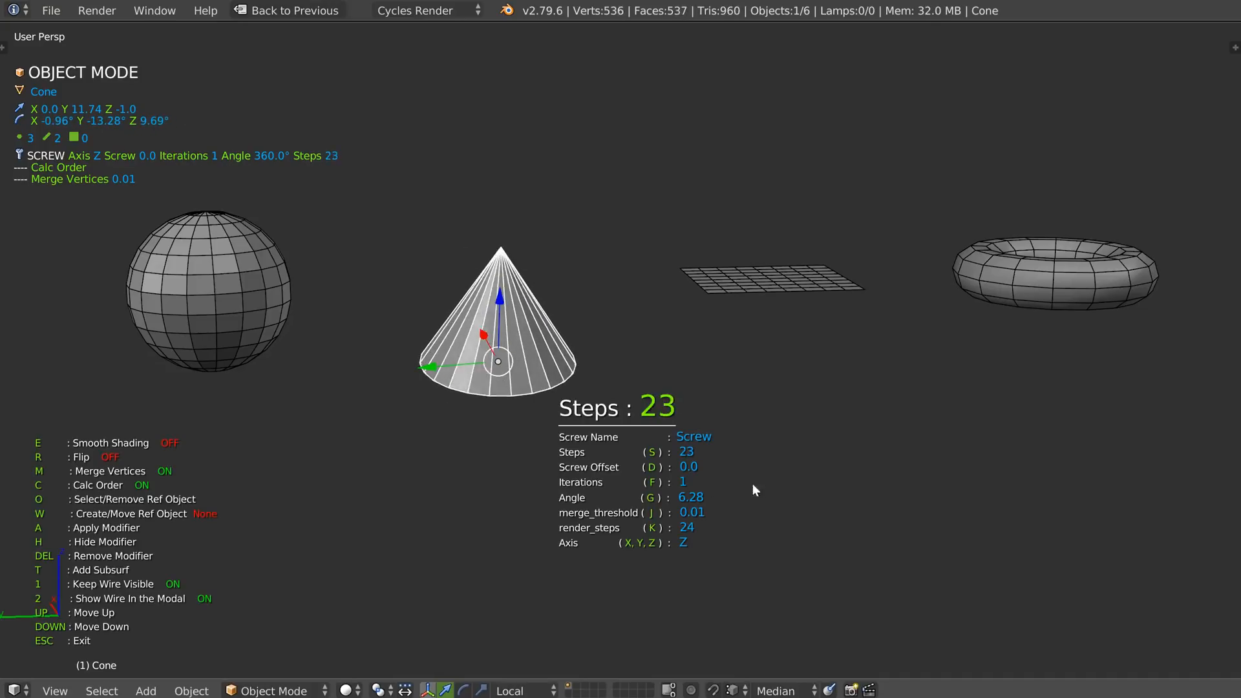
left_click(481, 460)
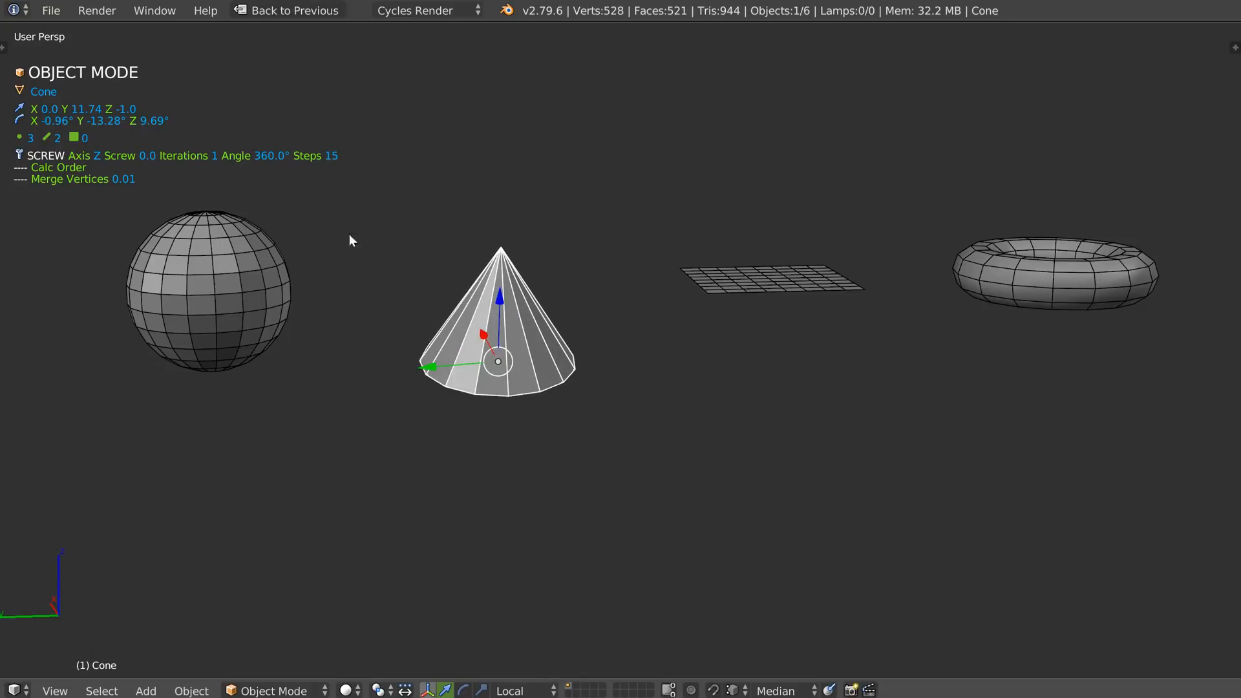
Select the grid and set its Subsurf modifier to level 4 with Speedflow
middle_click_drag(483, 285, 458, 369)
right_click(476, 358)
middle_click_drag(483, 326, 408, 273, "ctrl")
key("alt+s")
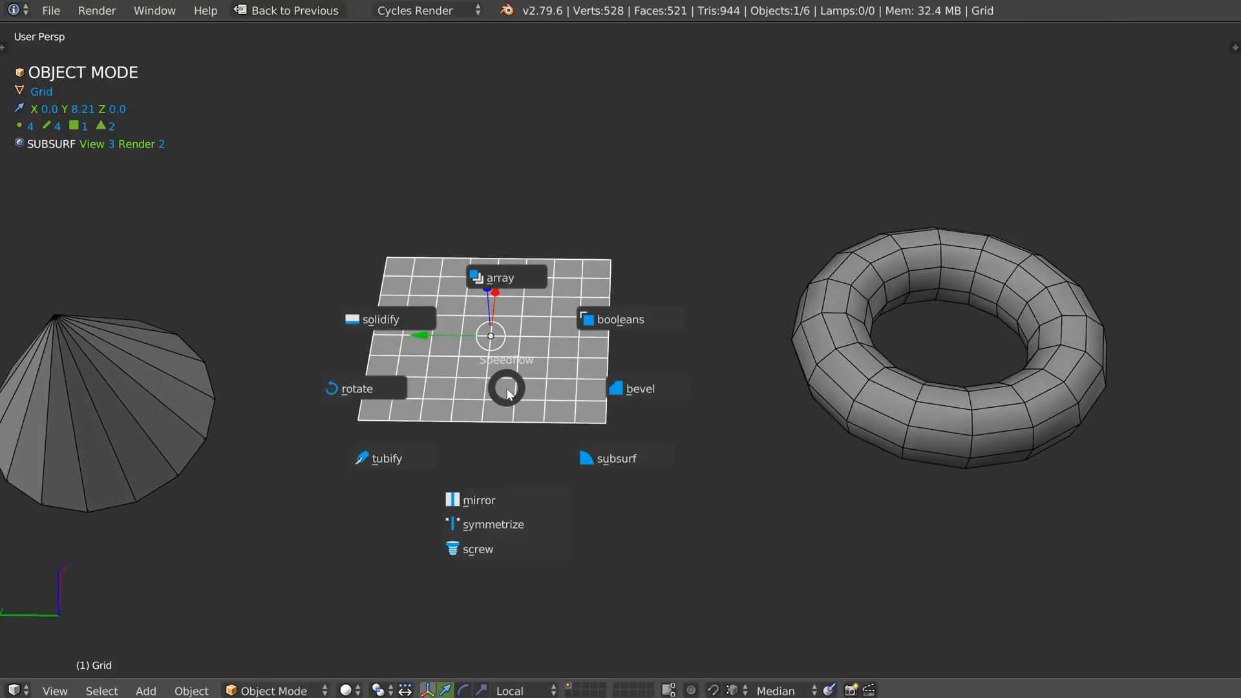
left_click(616, 460)
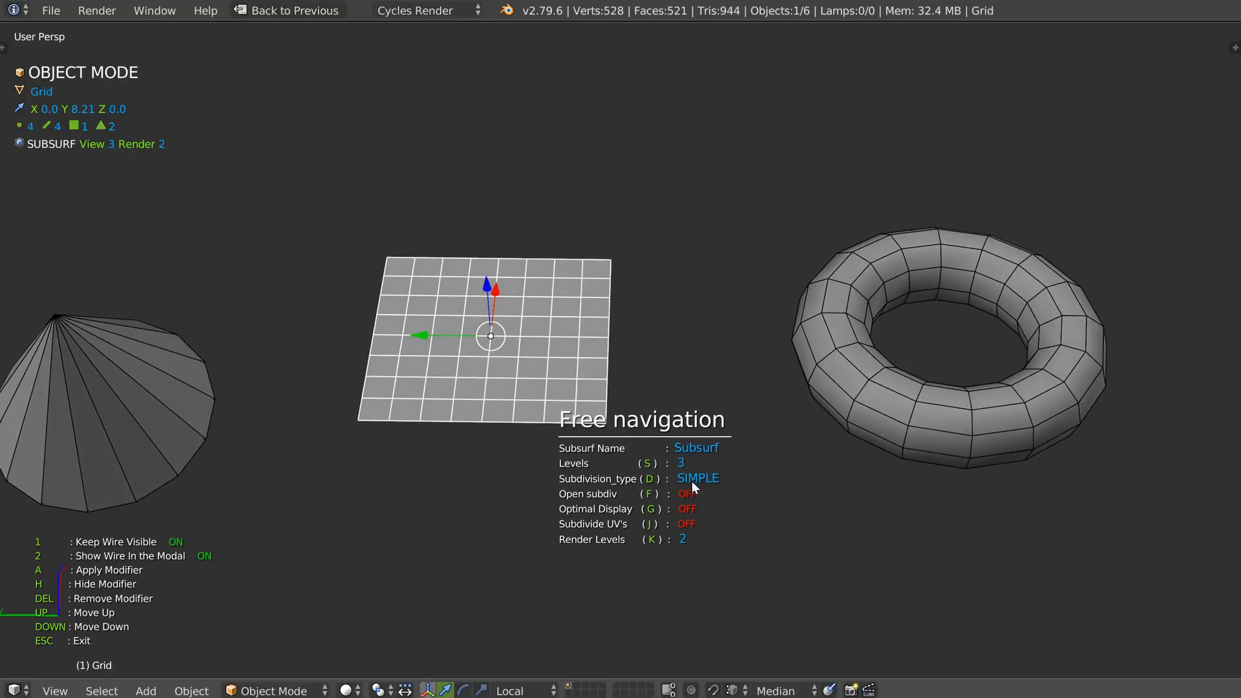
key("s")
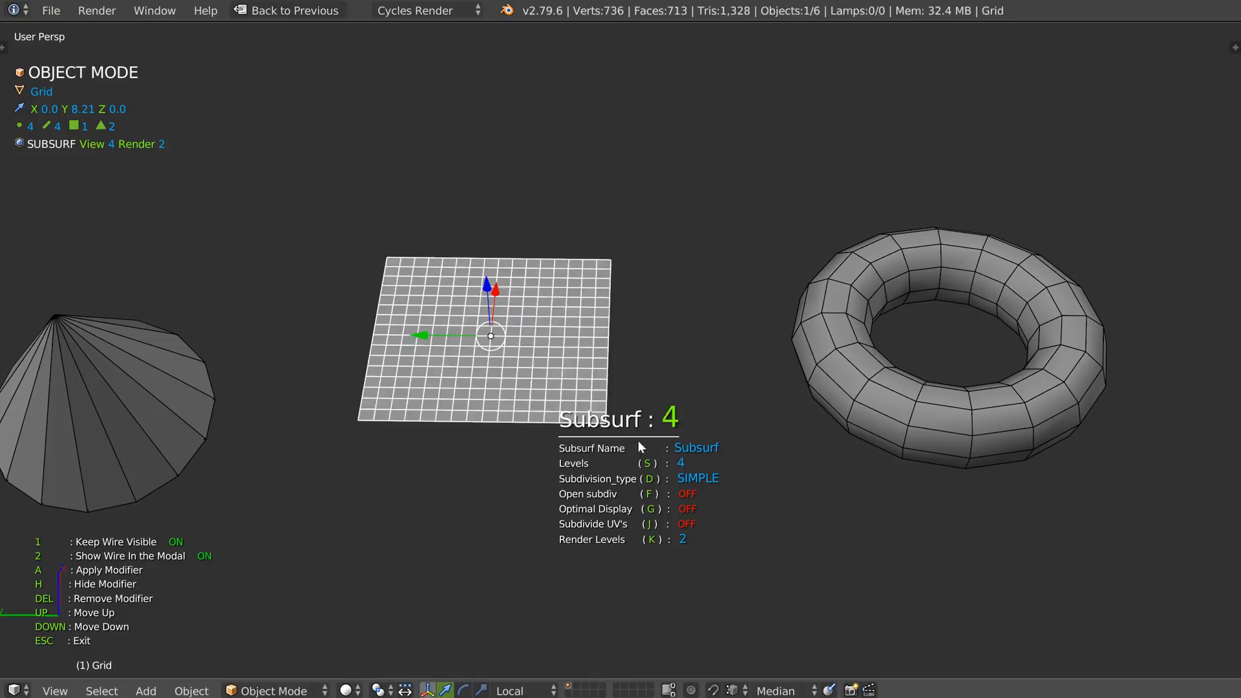
left_click(632, 449)
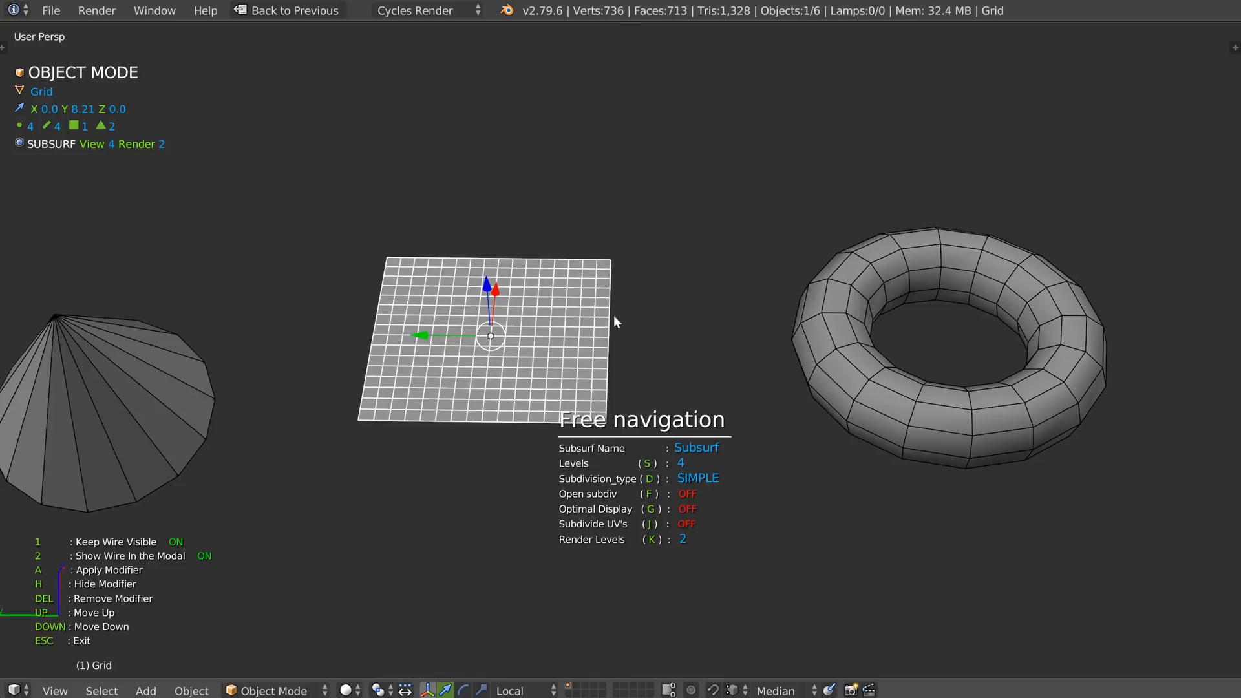
key("Escape")
Select the torus and examine its underlying curve in edit mode
scroll(578, 311, "down", 2)
middle_click_drag(580, 313, 419, 322, "shift")
middle_click_drag(609, 375, 536, 376, "shift")
scroll(541, 363, "up", 1)
right_click(540, 387)
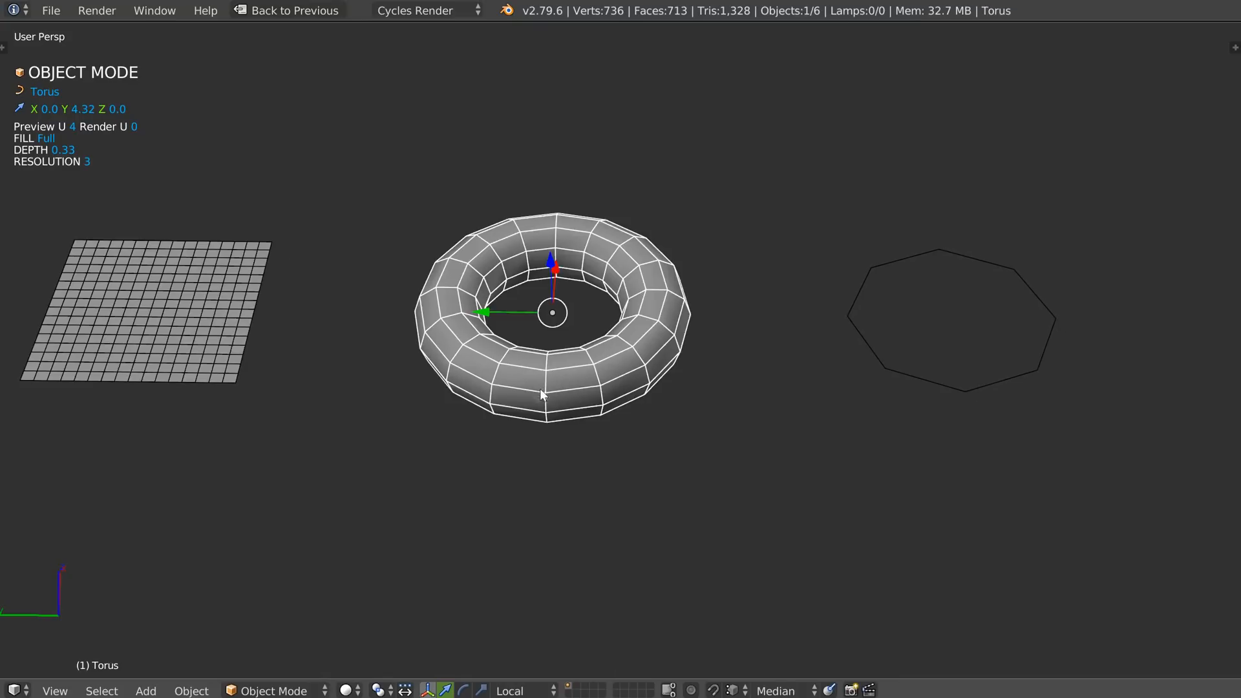
key("Tab")
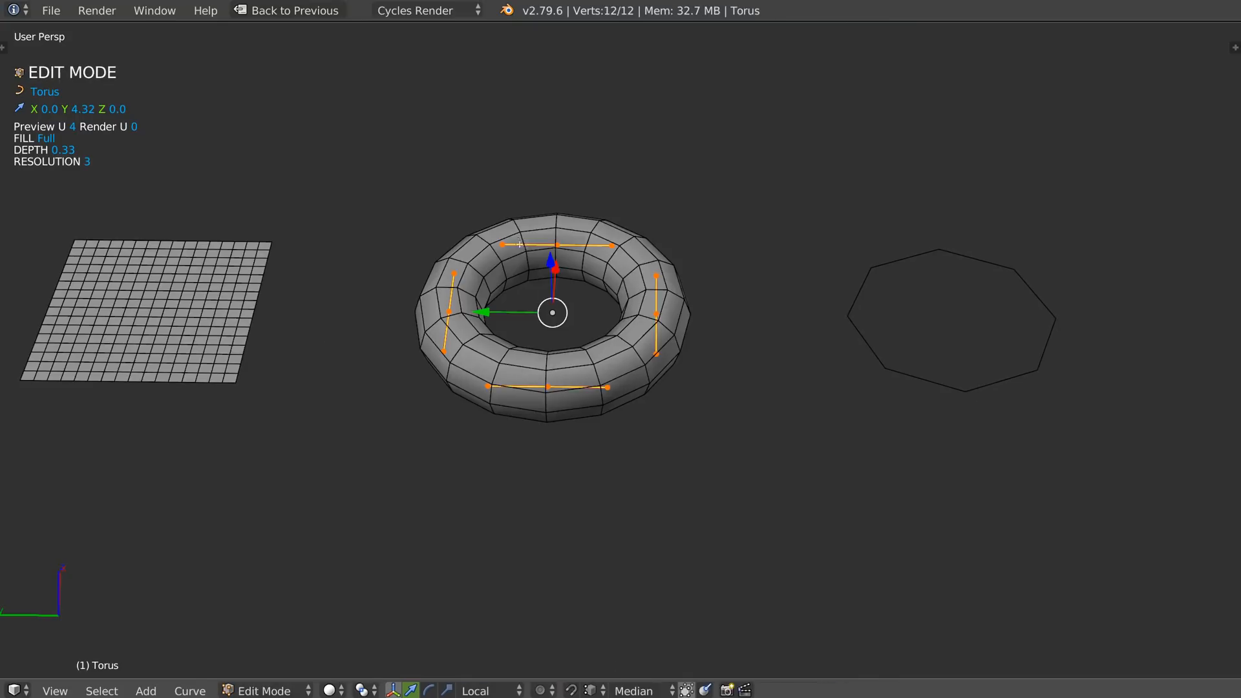
key("Tab")
Set the torus's Tubify depth to 0.35, with Resolution U 5 and Resolution V 3
key("ctrl+shift+space")
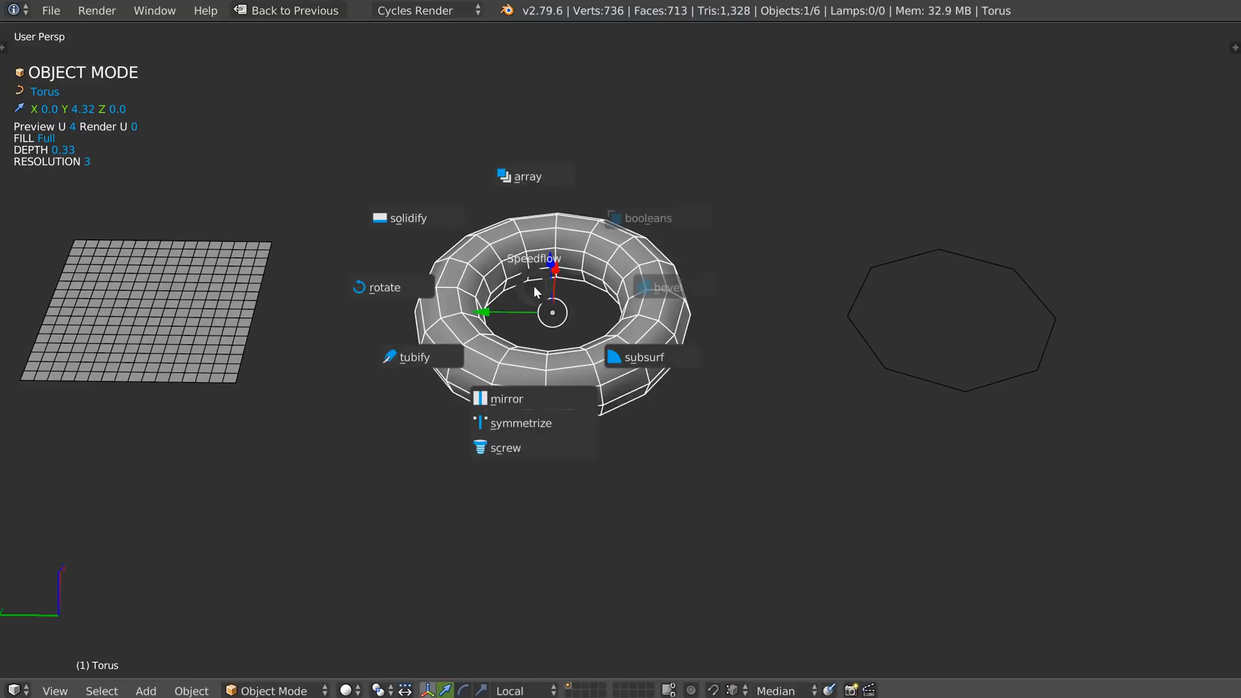
left_click(420, 362)
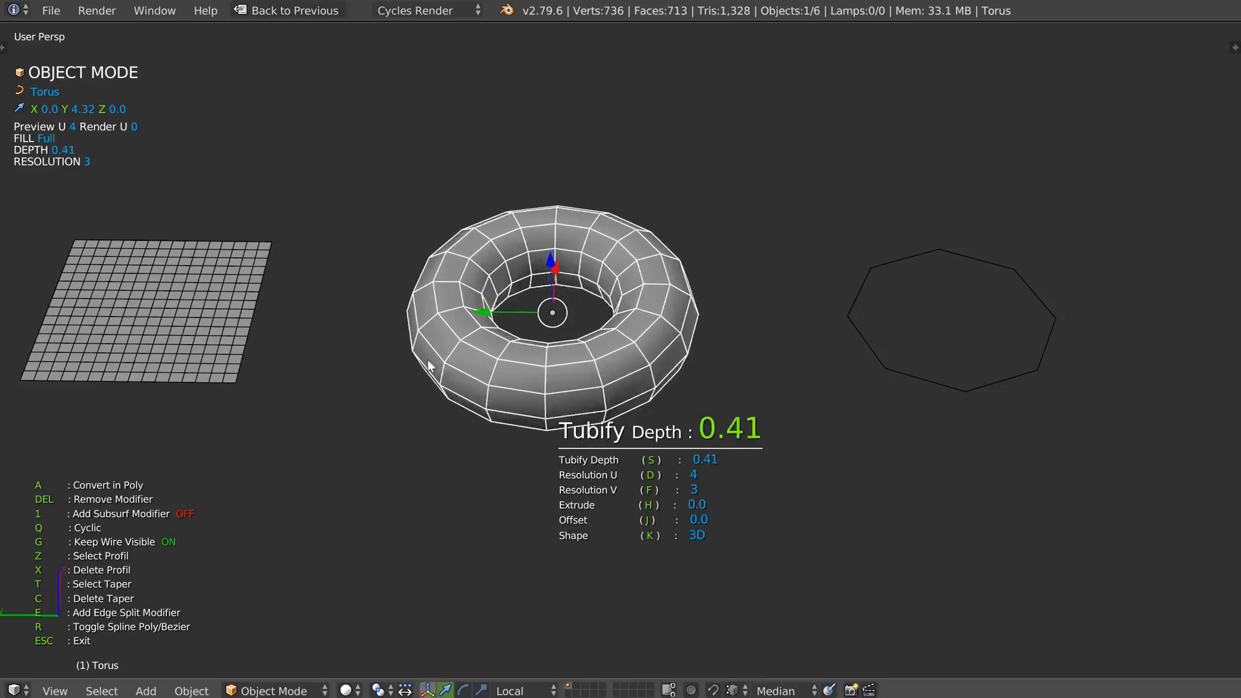
key("s")
key("d")
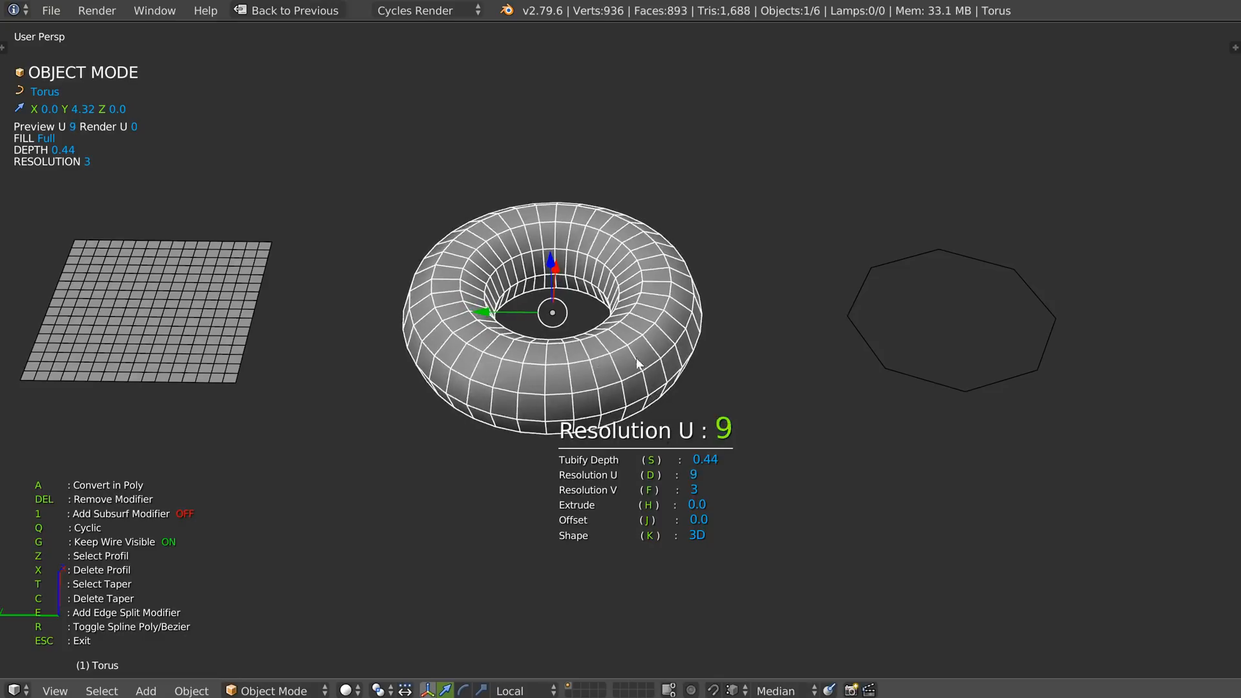
key("d")
key("f")
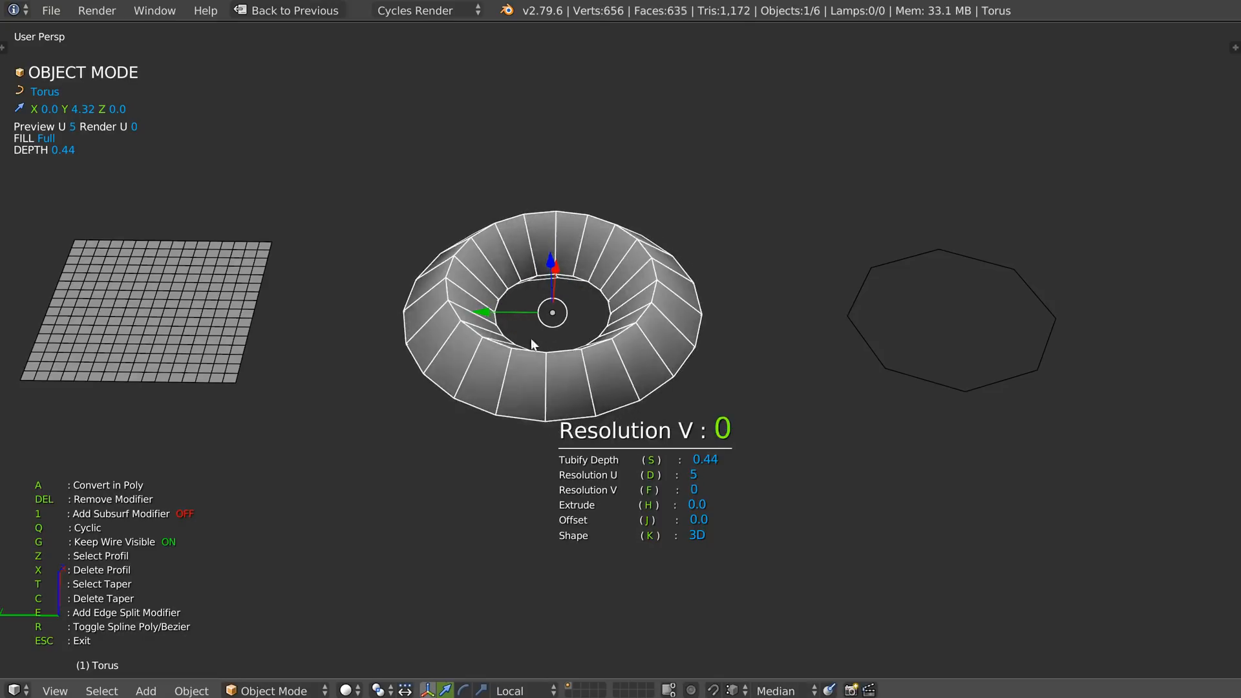
key("f")
key("s")
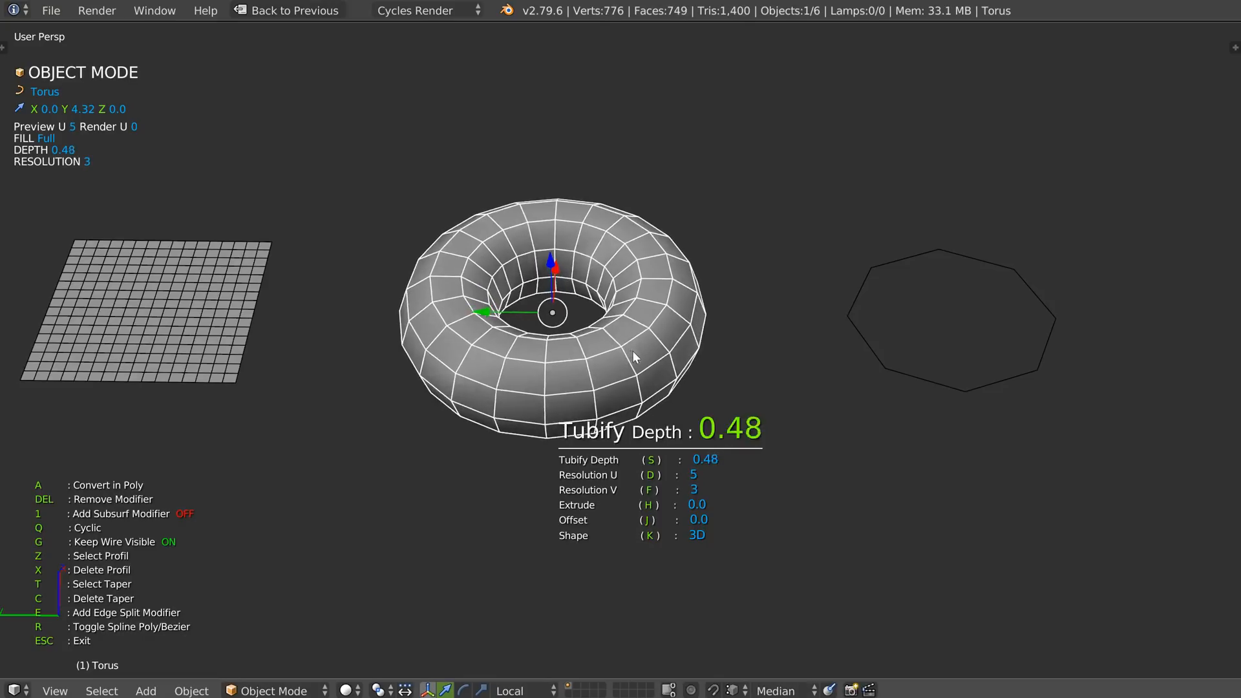
left_click(599, 352)
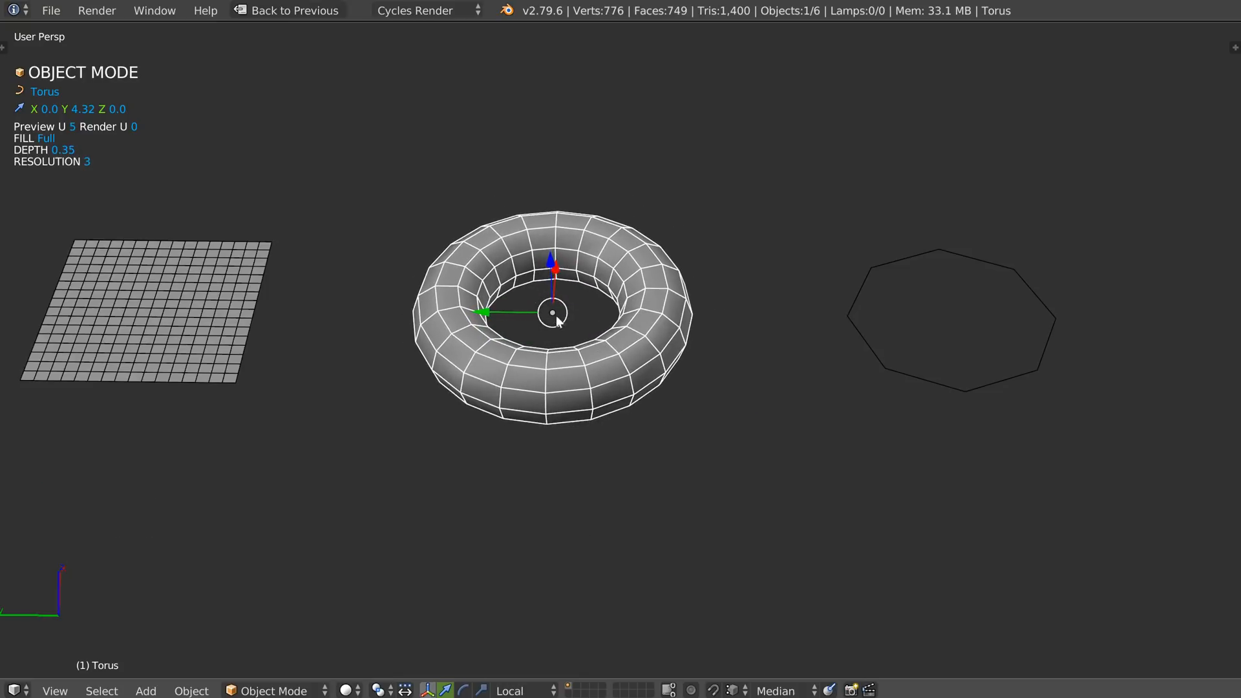
Trackball-rotate the torus to about X 22.61°, Y -70.36°, Z 21.5° and set Tubify depth 0.49, Resolution U 5 and Resolution V 3
key("r")
key("r")
left_click(584, 364)
key("space")
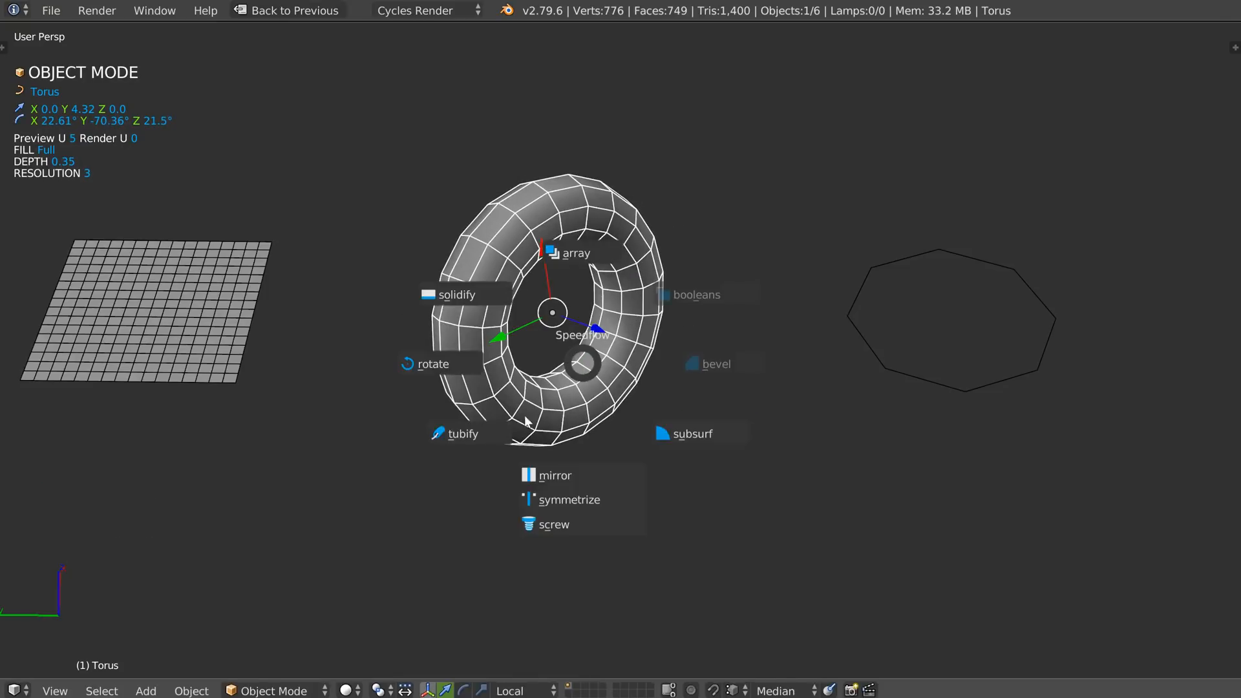
left_click(479, 435)
key("d")
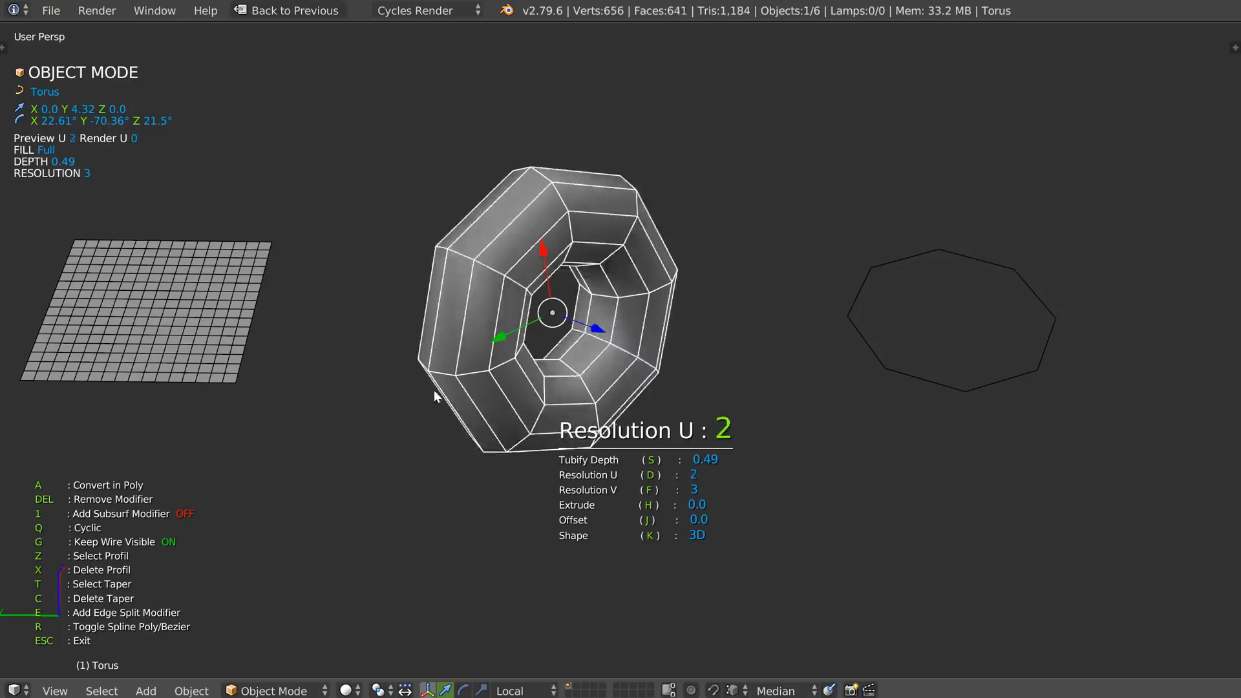
key("f")
key("f")
left_click(614, 384)
Scale the torus's curve points up about 1.92 times in edit mode and set Tubify depth 0.5, Resolution U 4 and Resolution V 1
key("Tab")
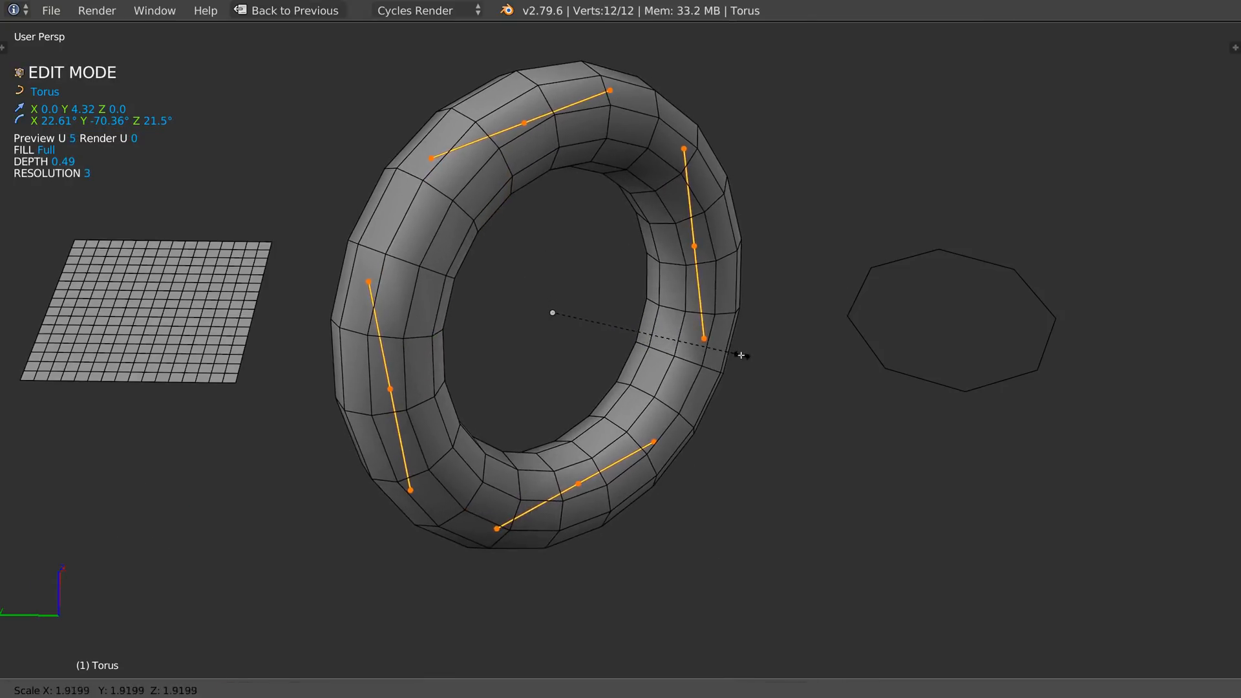
key("space")
left_click(520, 481)
key("d")
key("d")
key("d")
key("f")
key("f")
key("Escape")
key("Tab")
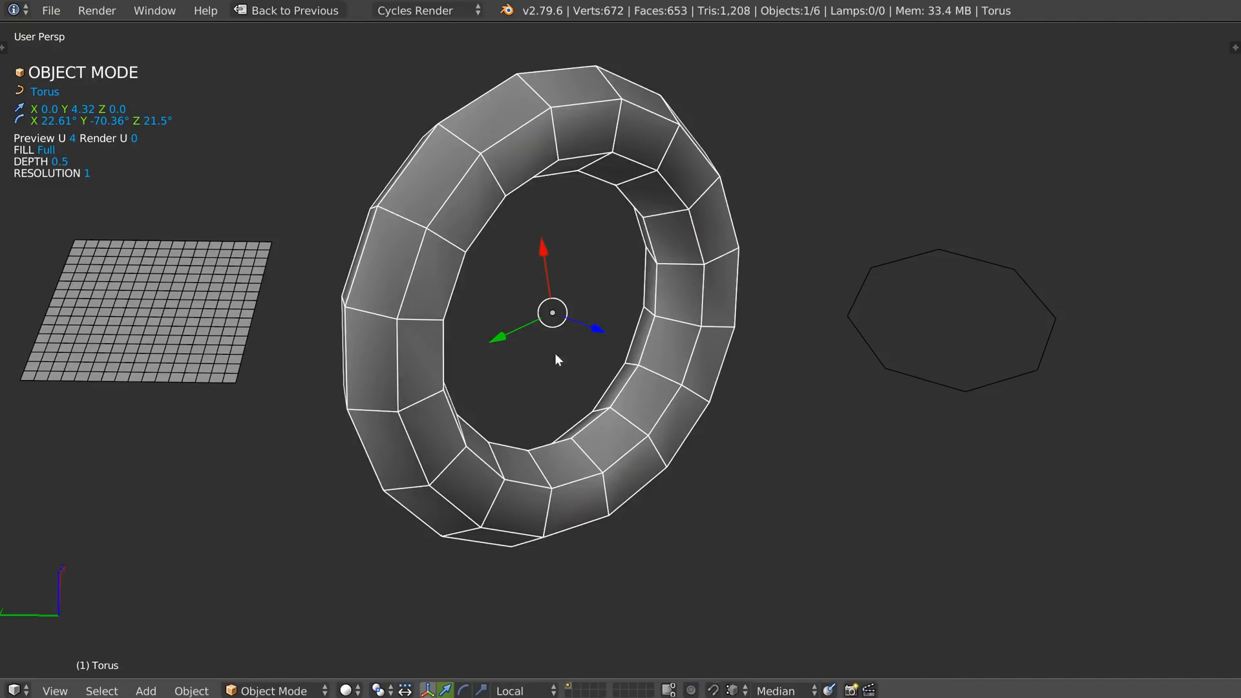
Clear the torus's rotation and scale the object down to about 0.43
key("alt+r")
key("s")
left_click(598, 377)
Set the scaled-down torus's Tubify depth to 0.79, with Resolution U 6 and Resolution V 5
key("space")
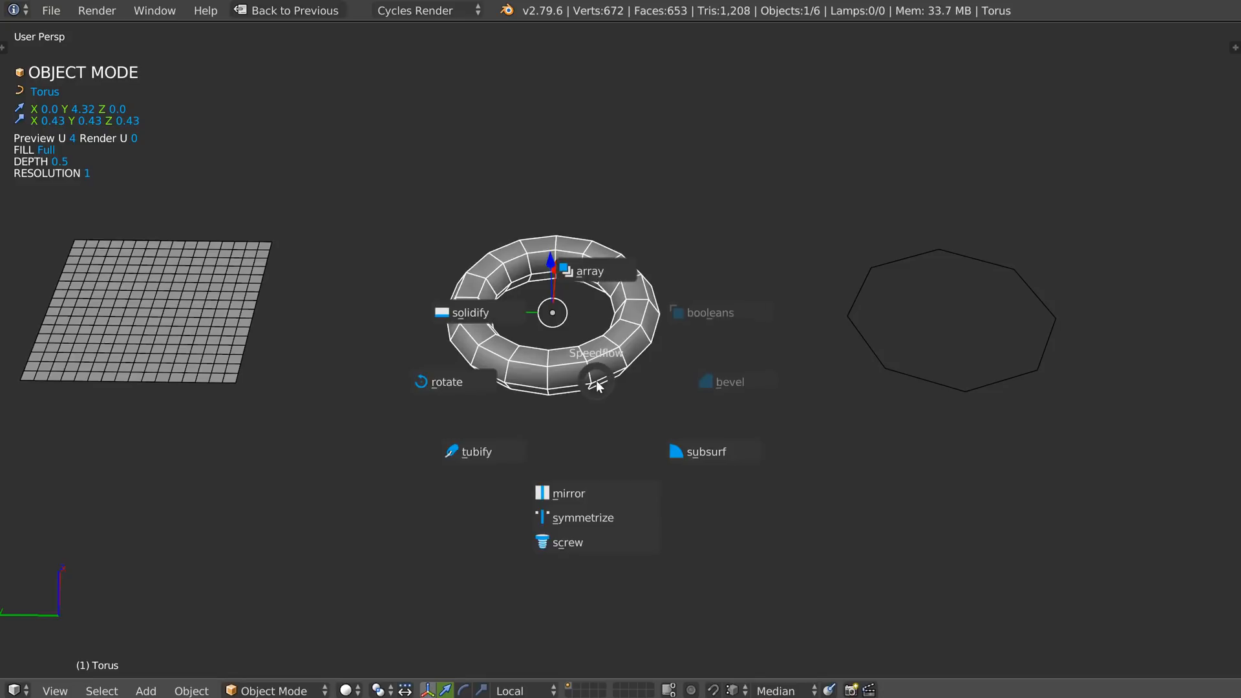
left_click(488, 450)
key("d")
key("f")
left_click(765, 383)
key("Escape")
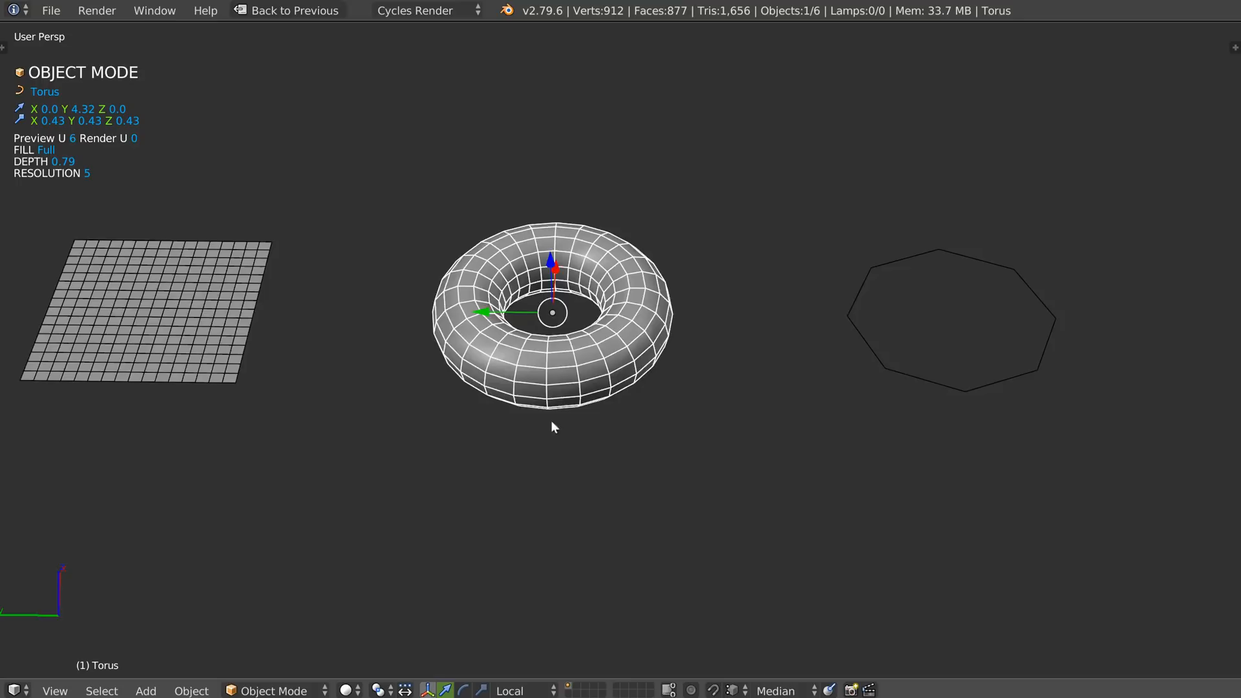
Examine the torus's option for converting the curve to a mesh and its Tubify settings
middle_click_drag(726, 297, 539, 300, "shift")
scroll(539, 297, "down", 2)
middle_click_drag(622, 294, 530, 289, "shift")
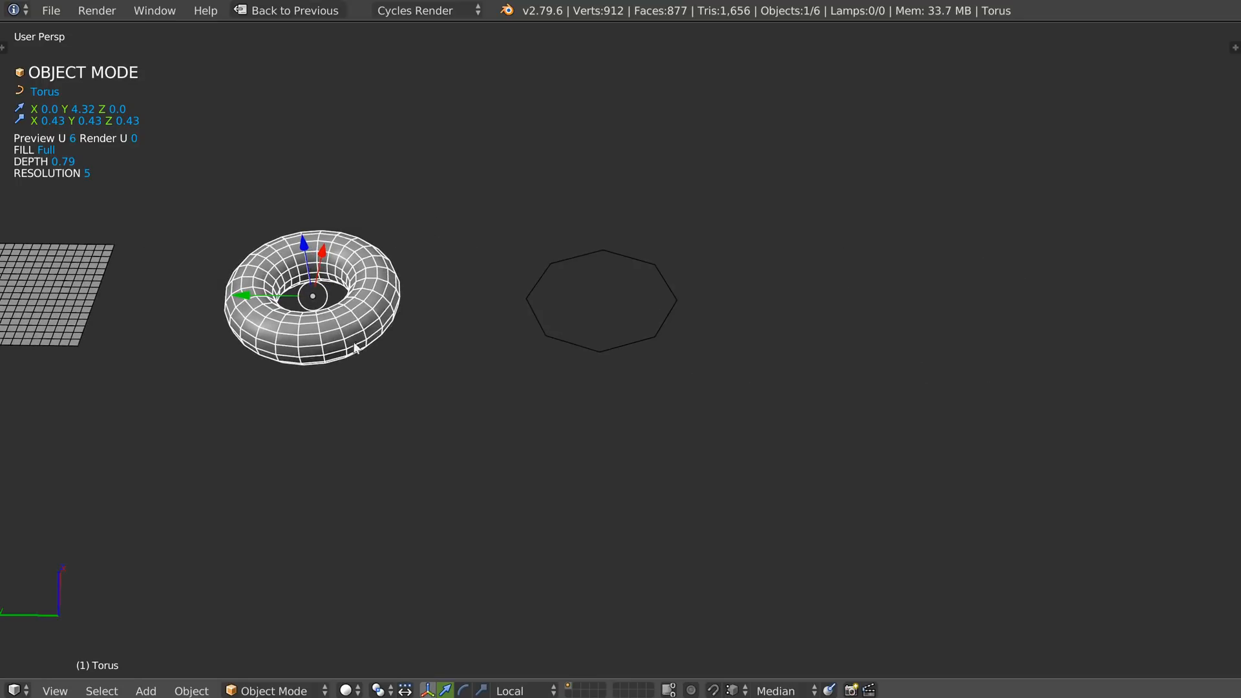
middle_click_drag(271, 327, 317, 341, "shift")
scroll(315, 340, "up", 3)
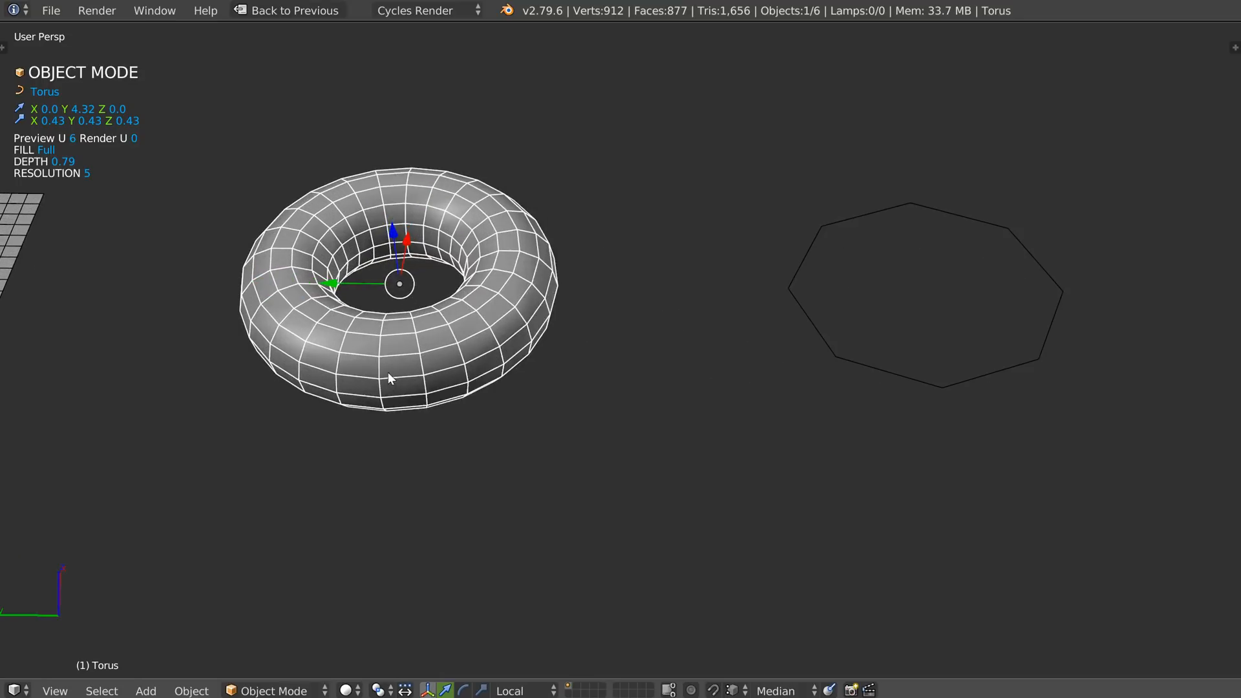
key("alt+c")
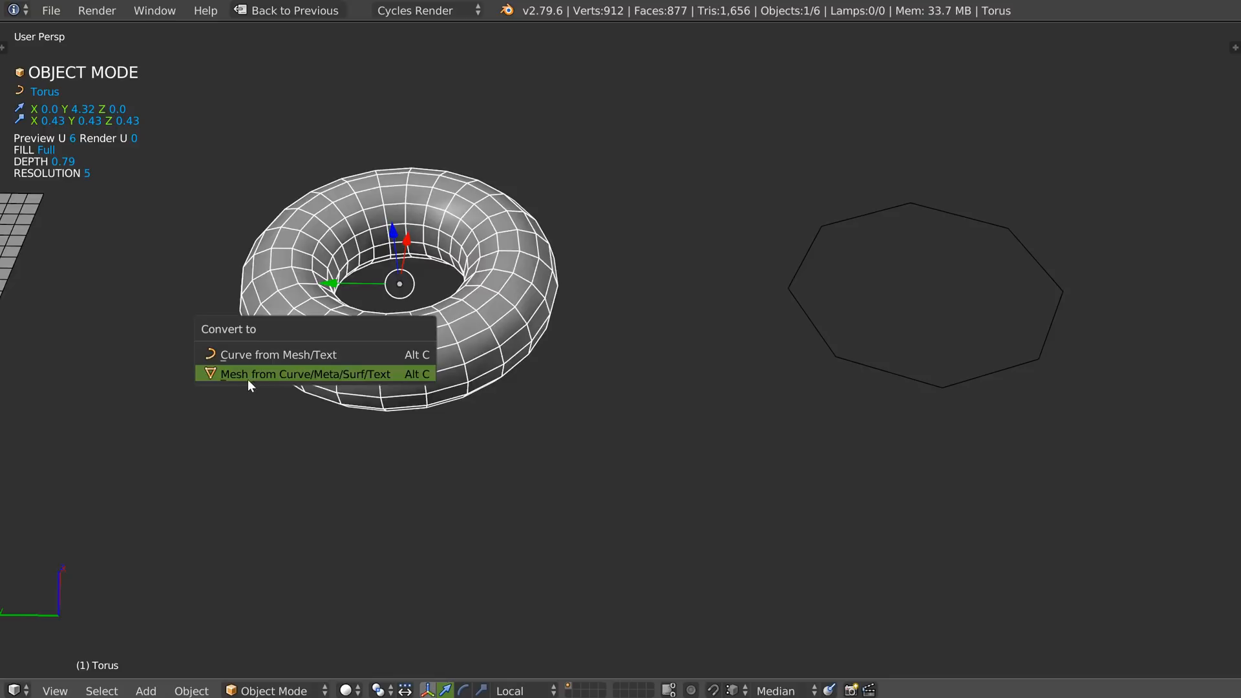
key("Escape")
key("space")
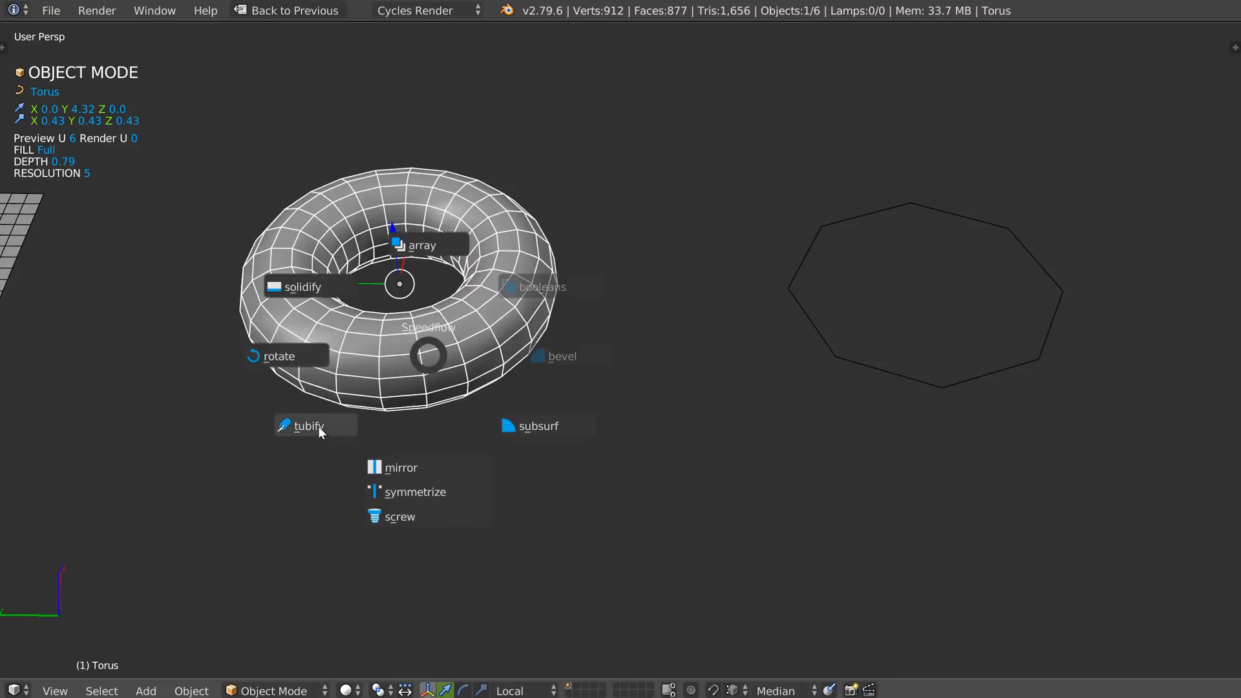
left_click(318, 426)
right_click(352, 407)
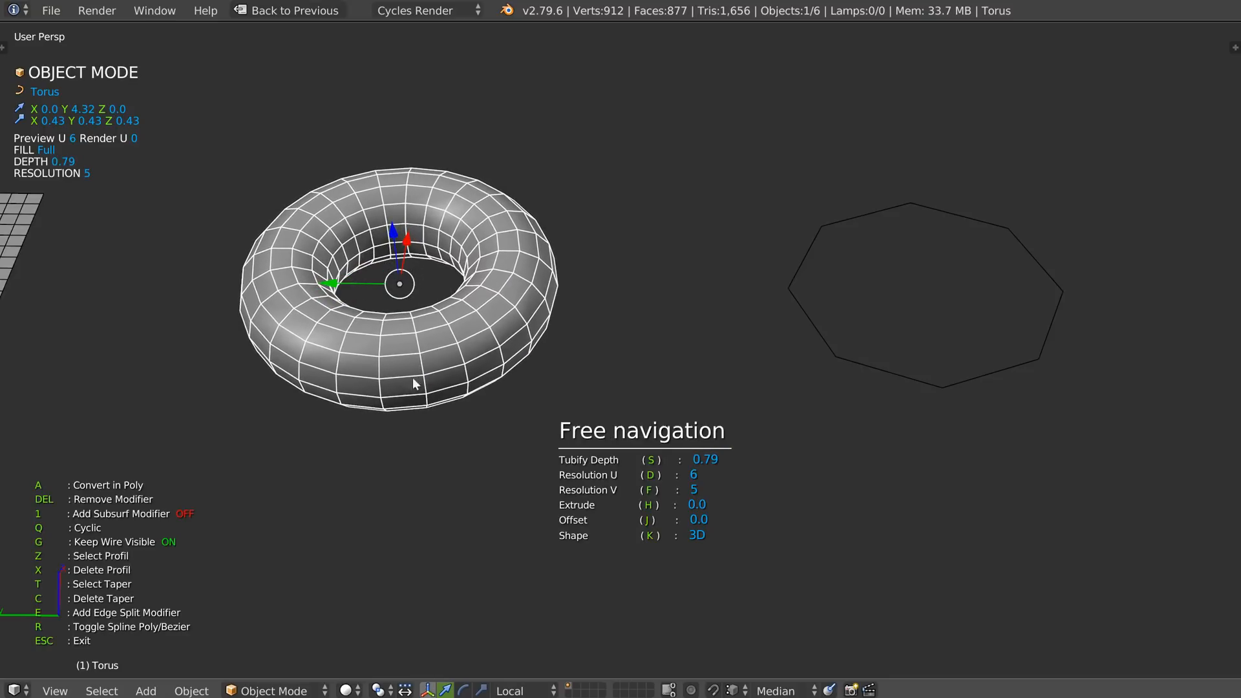
key("Escape")
Select the circle and examine its underlying mesh in edit mode
scroll(669, 311, "down", 6)
middle_click_drag(808, 349, 579, 328, "shift")
right_click(606, 352)
key("Tab")
left_click(602, 228)
key("Tab")
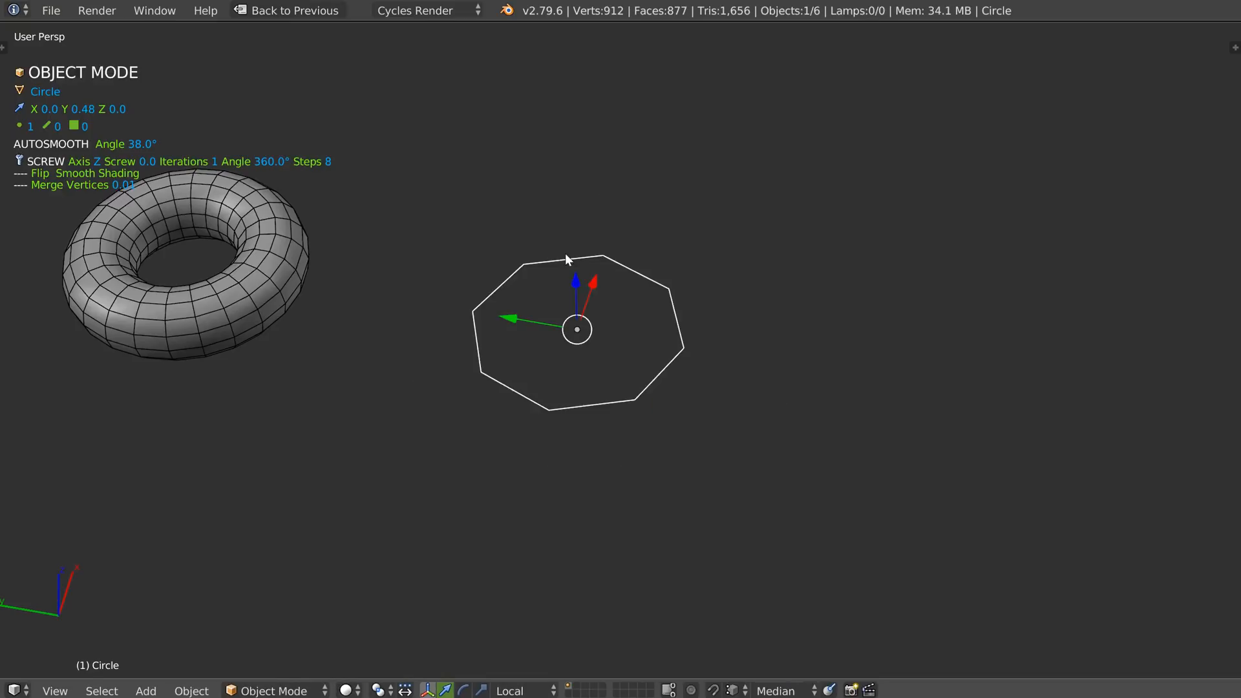
Set the circle's Screw steps to 10 with Speedflow
key("space")
left_click(528, 419)
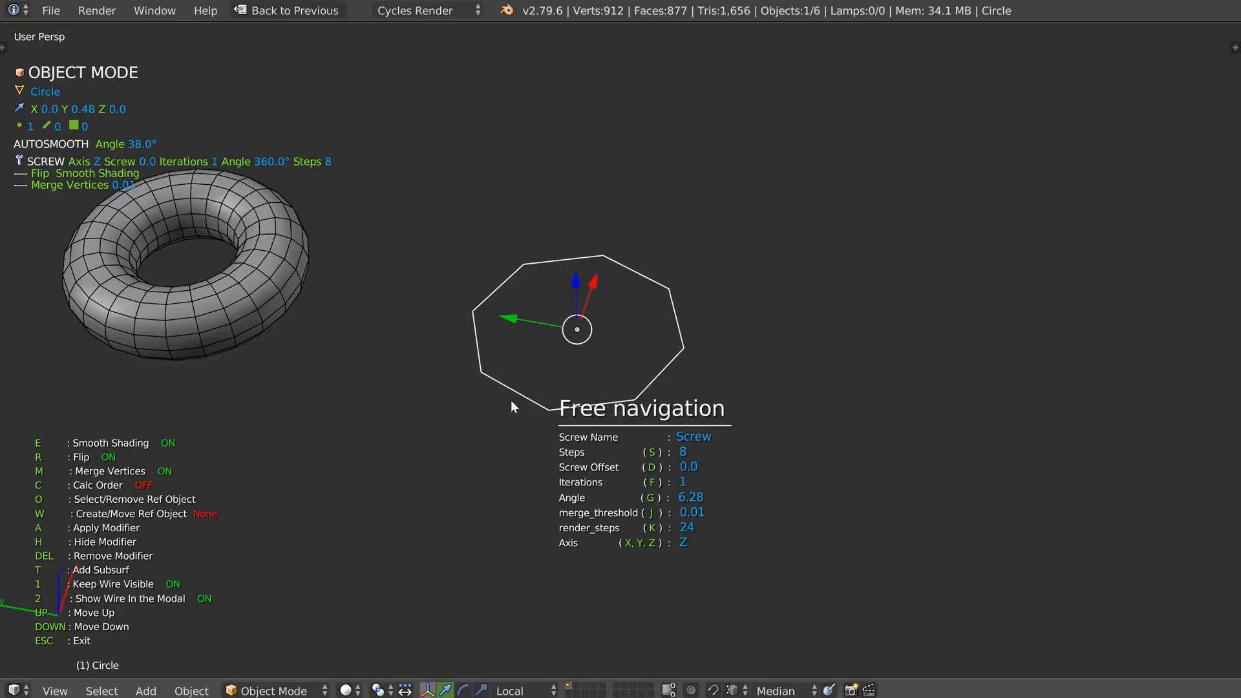
key("s")
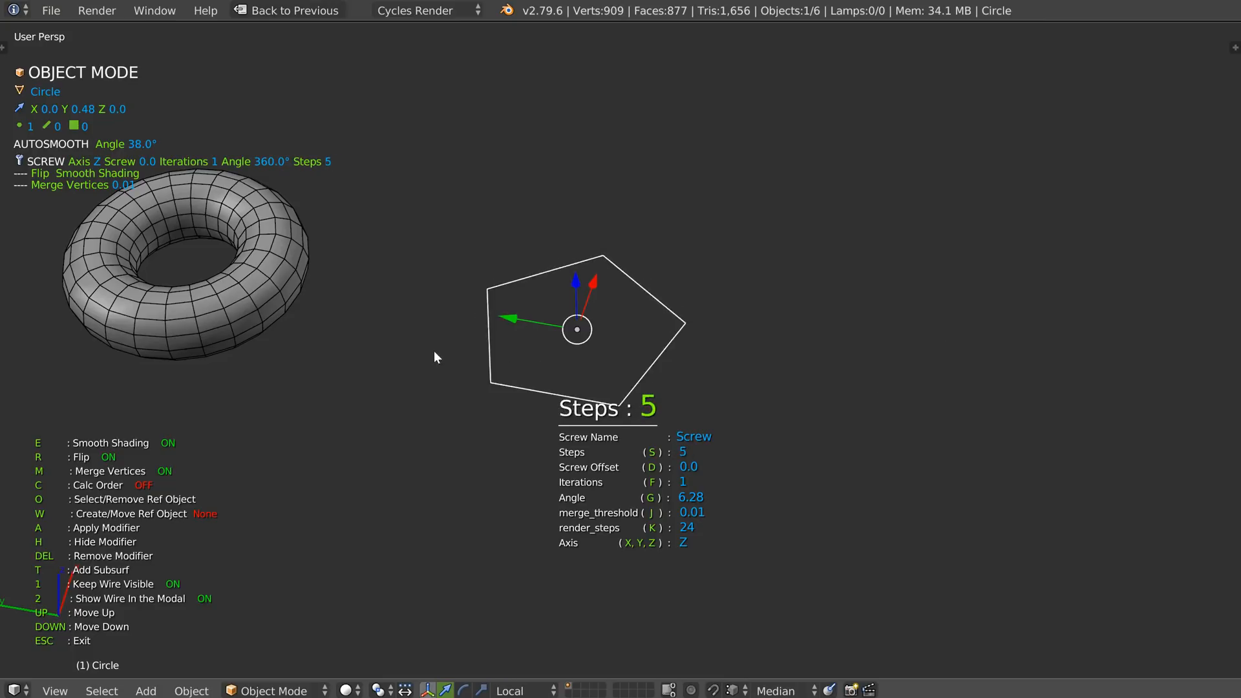
left_click(621, 353)
key("Escape")
Look over the full row of primitives from the cylinder to the circle
scroll(747, 301, "down", 5)
middle_click_drag(743, 302, 509, 295)
middle_click_drag(582, 347, 603, 362, "shift")
scroll(596, 346, "up", 1)
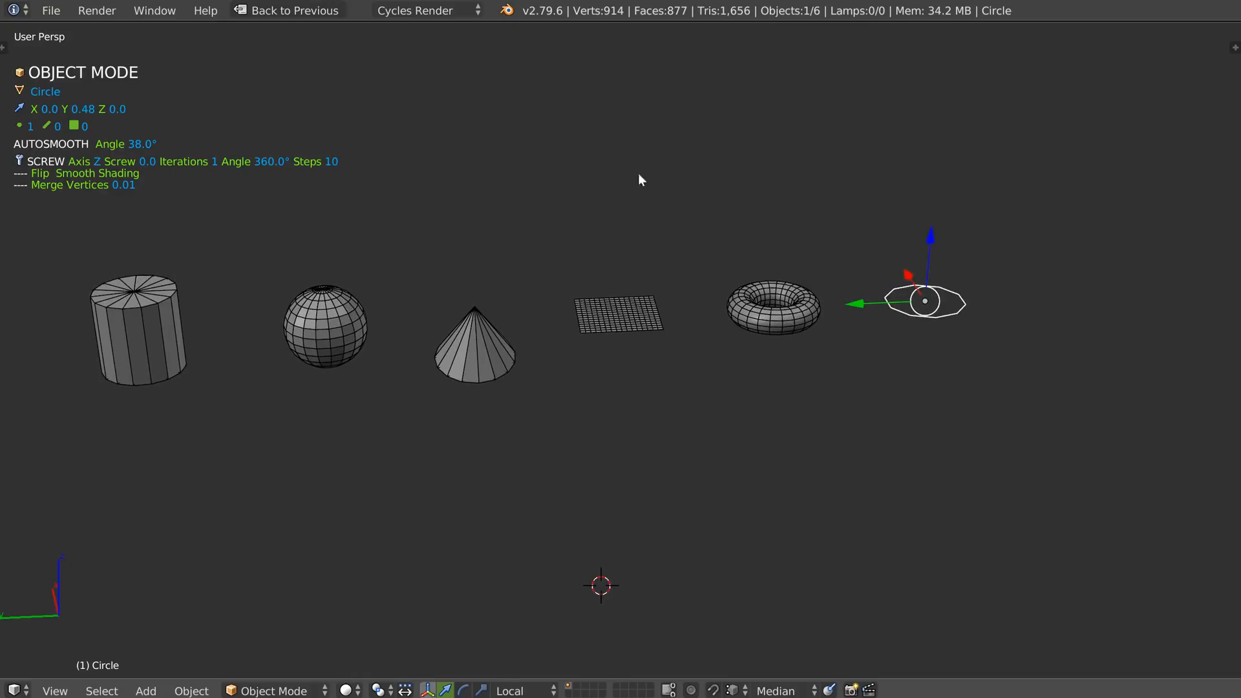
middle_click_drag(434, 357, 423, 351)
middle_click_drag(588, 280, 602, 323, "shift")
scroll(615, 311, "up", 1)
middle_click_drag(949, 391, 958, 400, "shift")
scroll(622, 372, "up", 1)
middle_click_drag(650, 357, 643, 353, "shift")
middle_click_drag(625, 394, 607, 358, "shift")
scroll(609, 368, "up", 1)
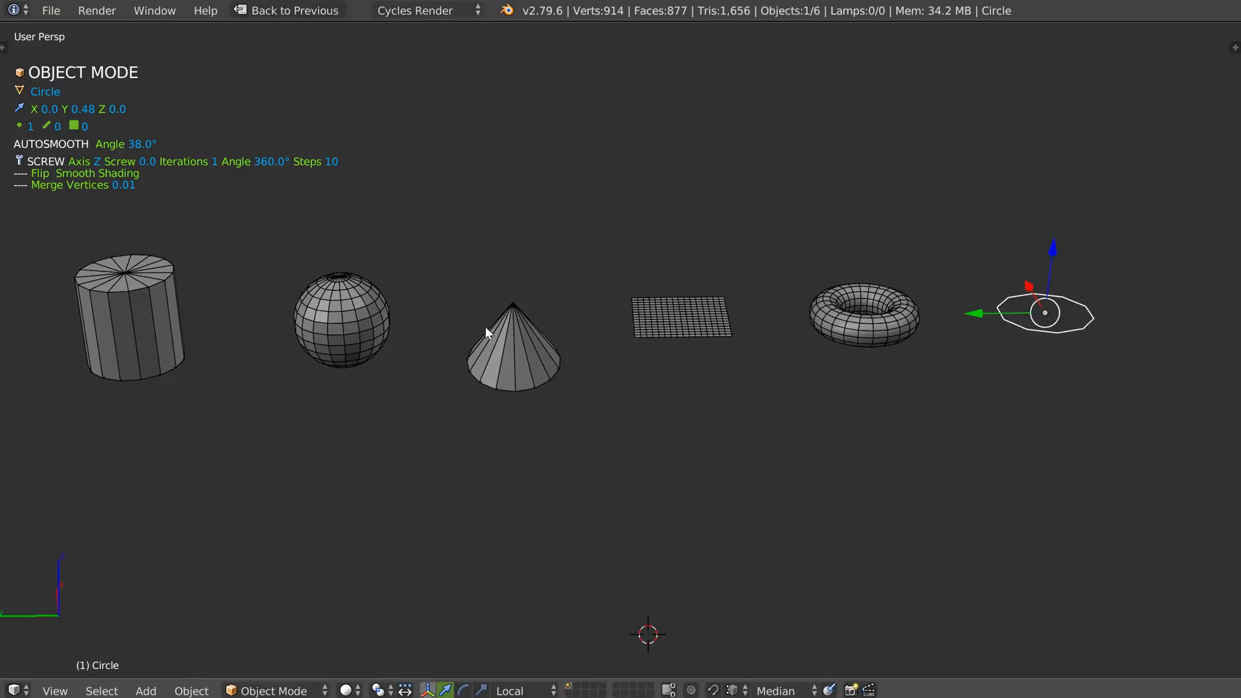
Select the cone and raise it along its local Z axis to about Z -0.46
right_click(517, 350)
key("space")
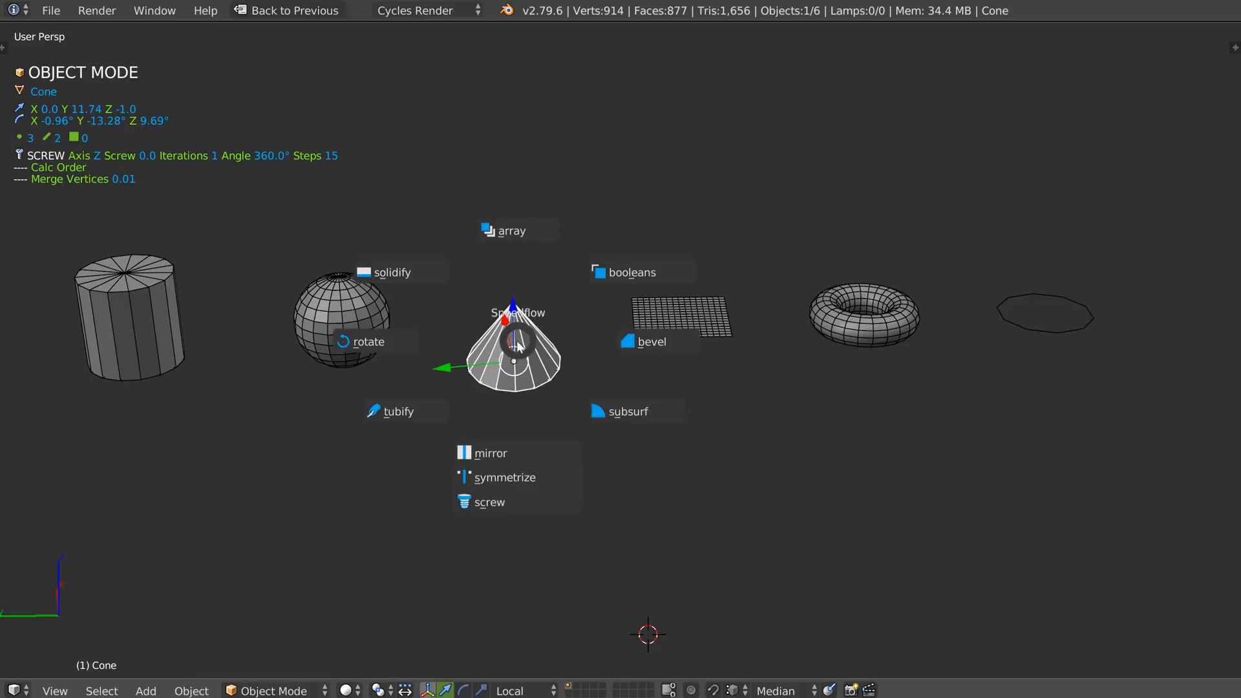
left_click(496, 510)
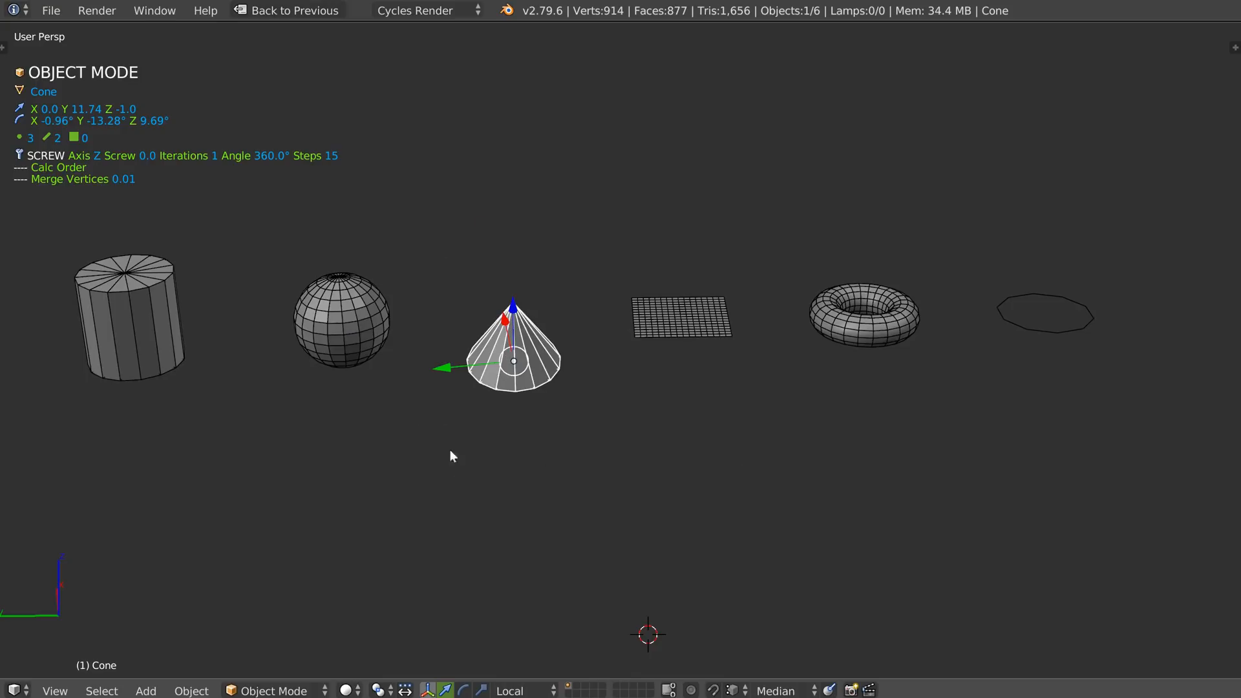
left_click_drag(517, 318, 517, 298)
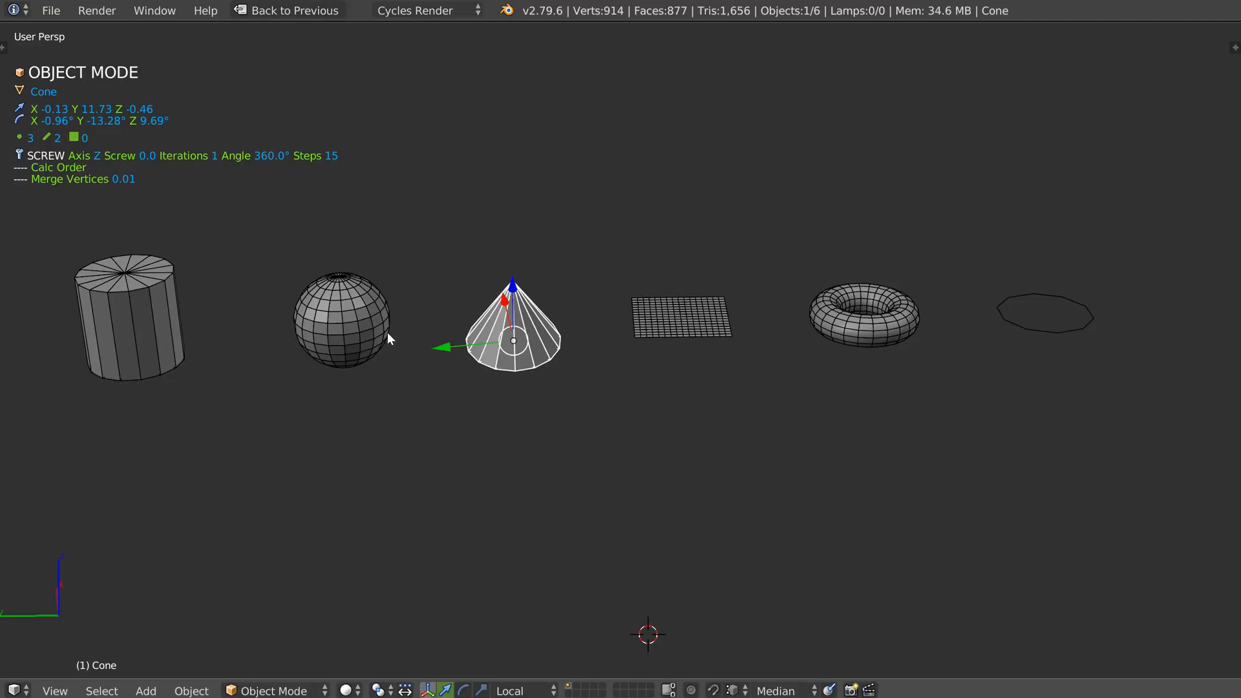
Select the cylinder and lower its two top profile vertices in edit mode to make it a short disc
scroll(282, 318, "up", 4)
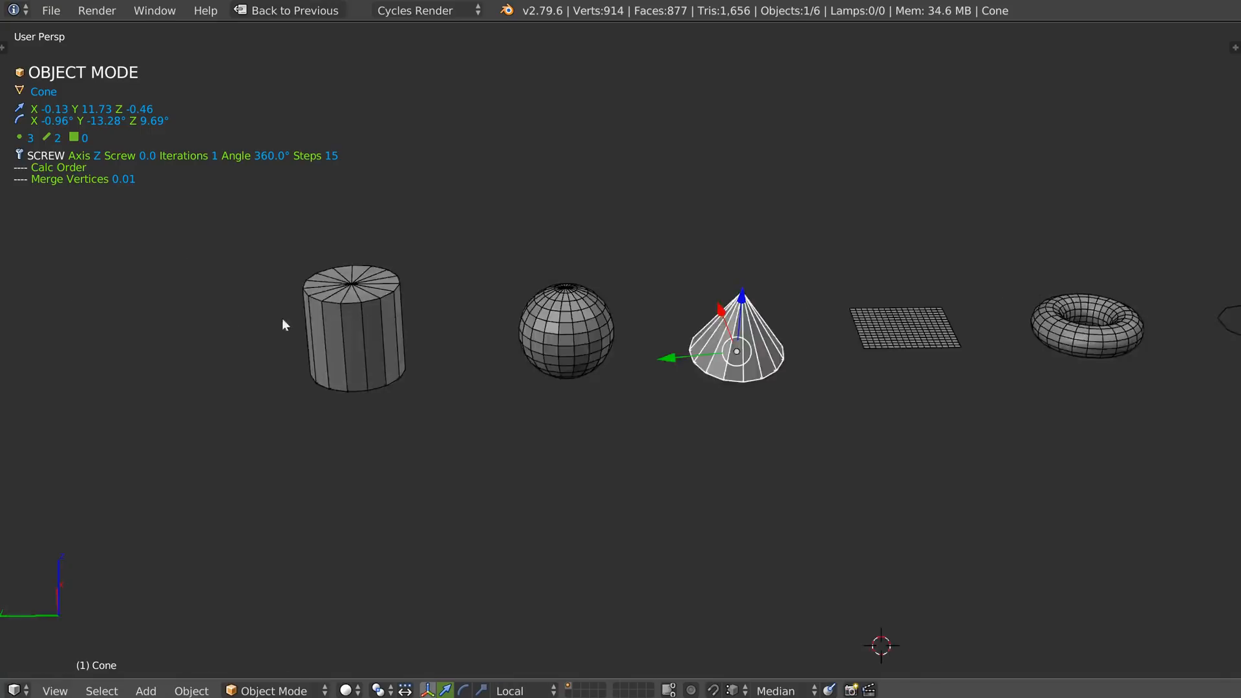
right_click(436, 333)
scroll(425, 324, "up", 1)
middle_click_drag(467, 315, 475, 312)
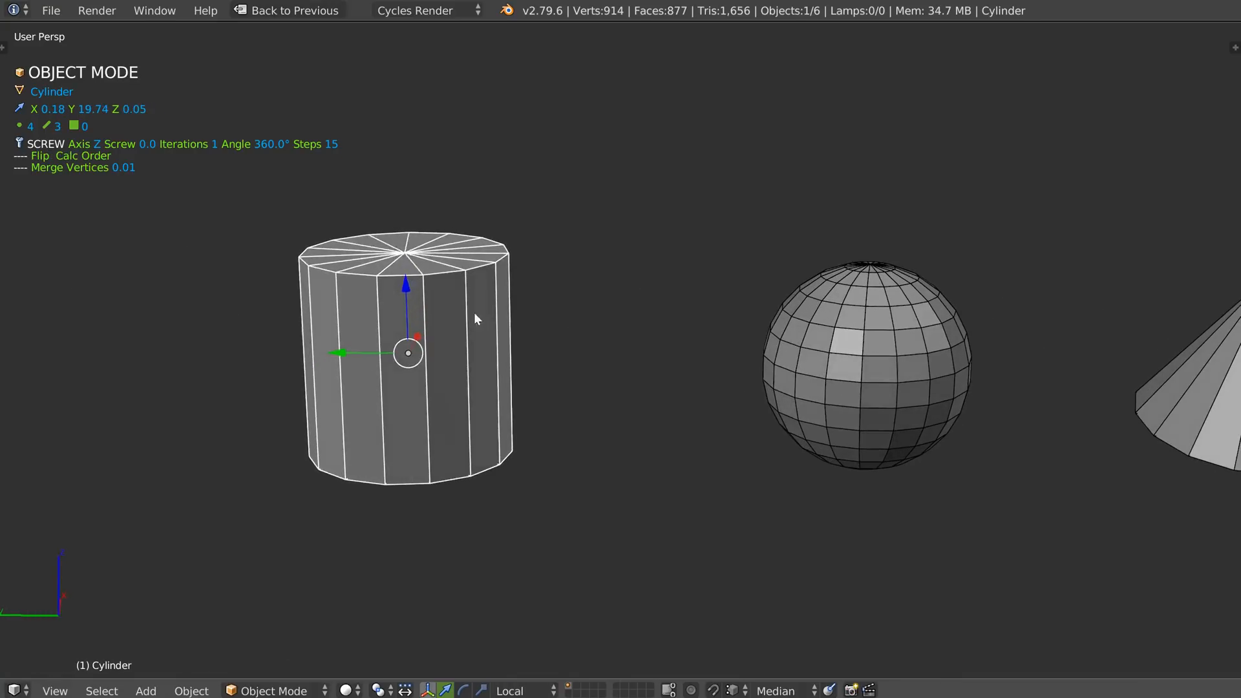
key("Tab")
right_click(405, 253)
right_click(509, 253, "shift")
left_click_drag(452, 179, 443, 336)
middle_click_drag(480, 462, 491, 355, "ctrl")
Move the cylinder profile's central top vertex outward along Y, opening a wide hole inside a narrow rim
right_click(367, 349)
key("g")
middle_click_drag(367, 352, 362, 377)
right_click(357, 358)
left_click_drag(301, 346, 416, 350)
middle_click_drag(434, 380, 444, 365)
Extrude the rim's inner vertex down along Z and inward along Y to form a recessed ledge
key("e")
key("z")
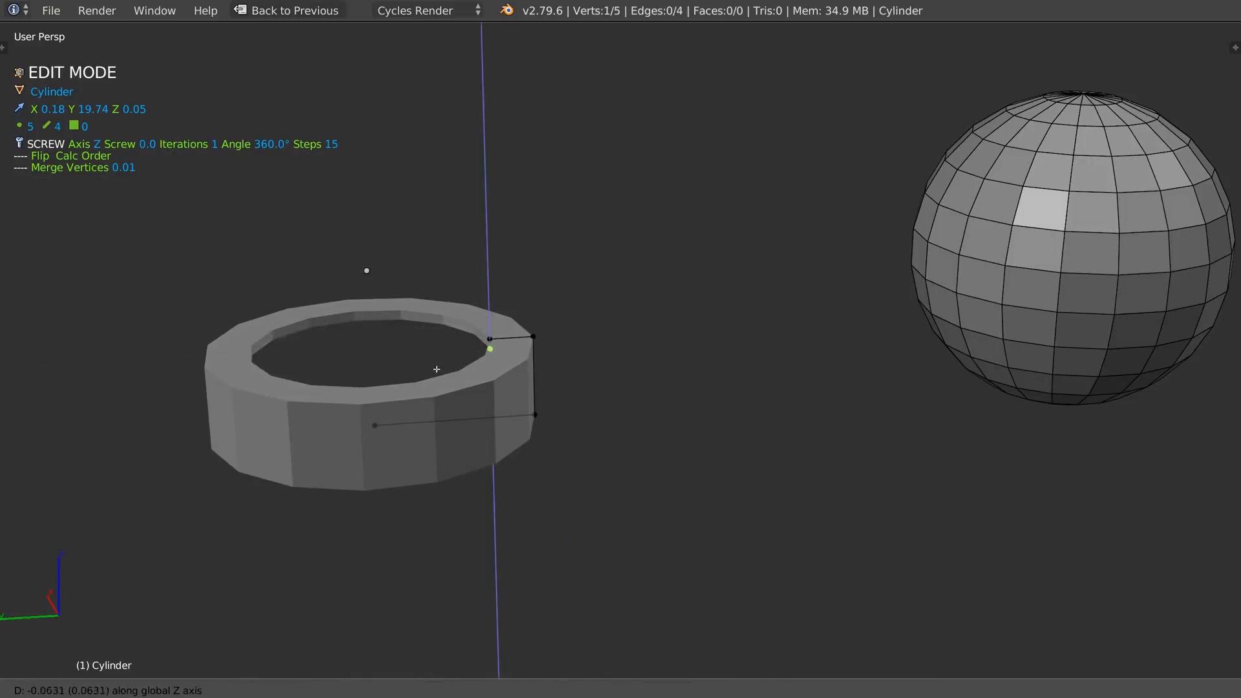
left_click(444, 391)
key("e")
key("y")
left_click(368, 390)
Extrude the ledge's inner vertex up about 0.14 along Z and inward along Y to form a raised centre
key("e")
key("z")
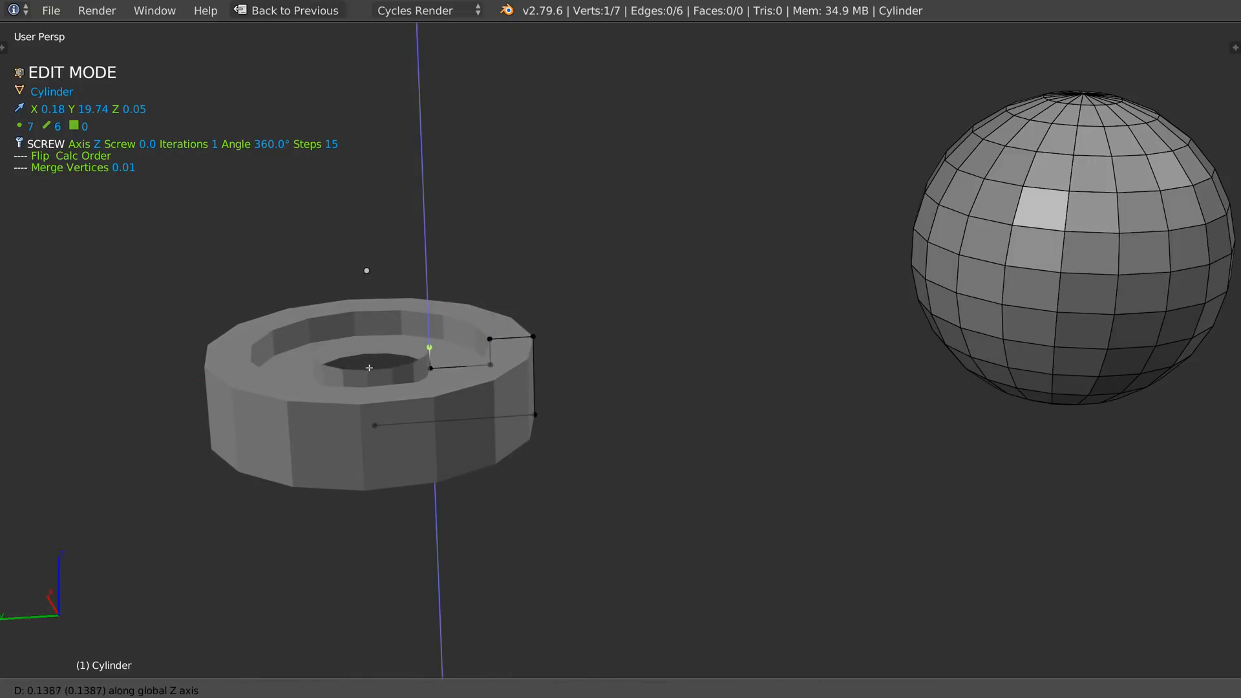
left_click(368, 369)
key("e")
key("y")
left_click(394, 394)
Enable vertex snapping and snap the last profile vertex onto the central axis to close the raised centre
key("ctrl+shift+Tab")
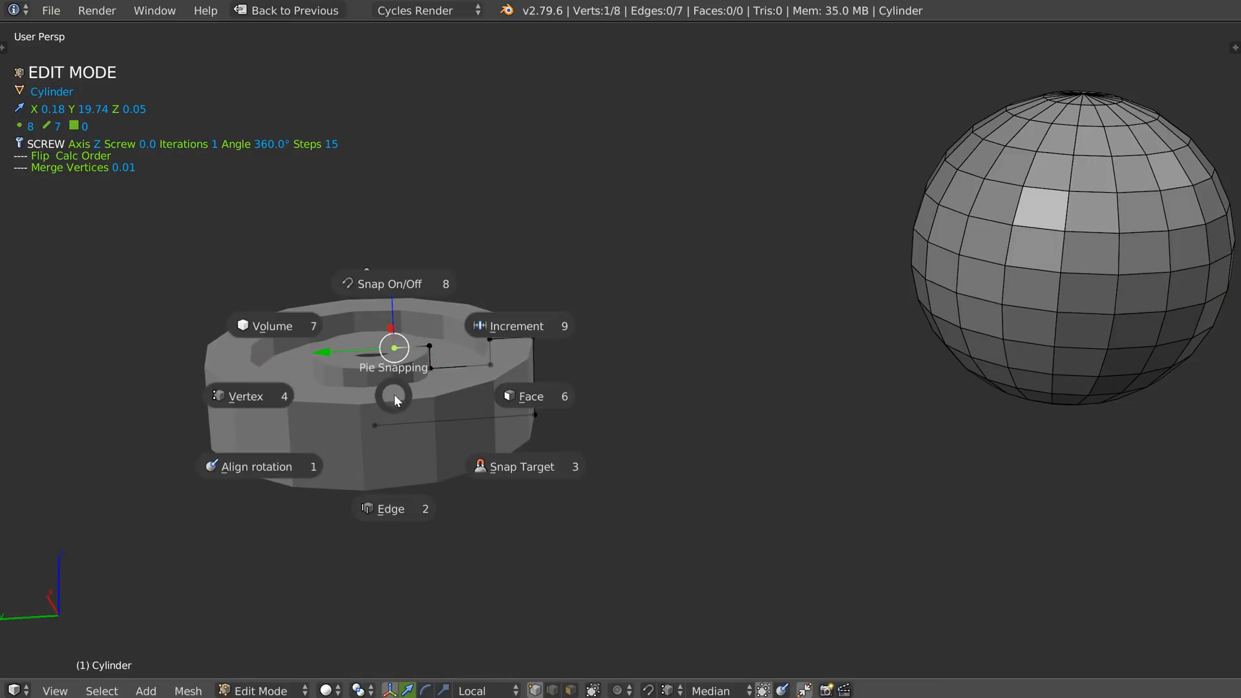
left_click(257, 404)
left_click_drag(327, 355, 377, 423)
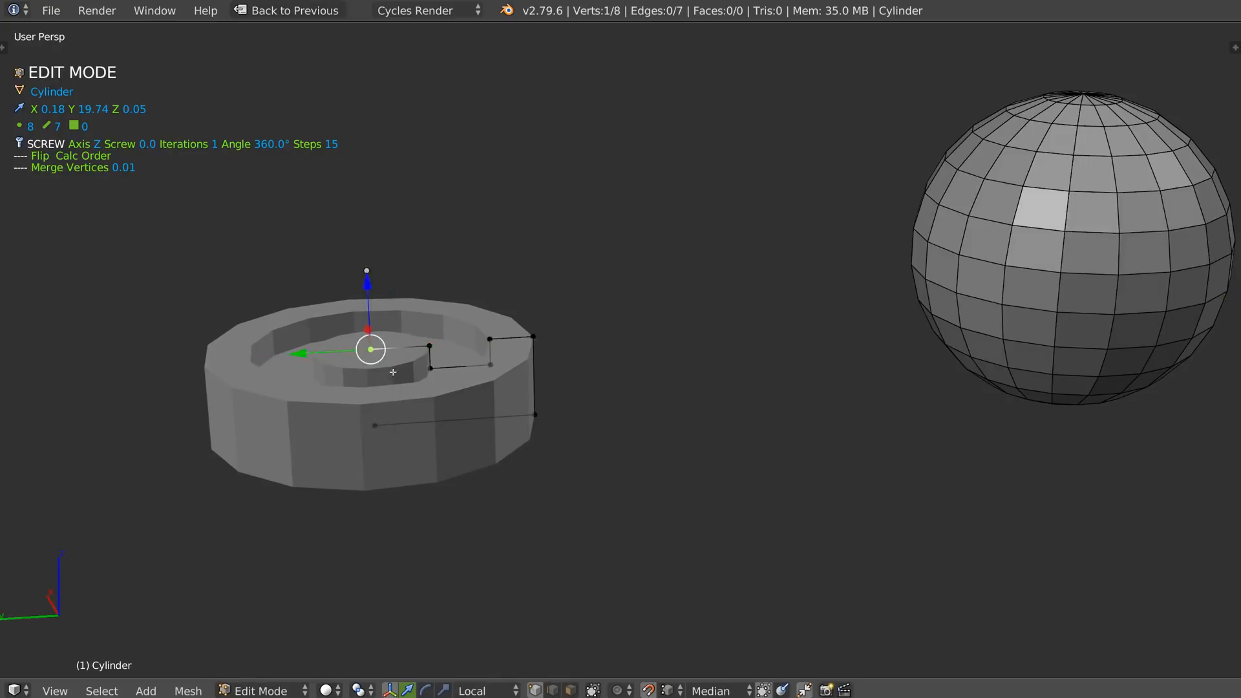
Bevel the profile's lower outer vertex through a vertex-group Bevel modifier with width 0.16 and 1 segment
middle_click_drag(393, 371, 459, 385)
scroll(558, 349, "up", 1)
middle_click_drag(558, 349, 557, 325)
right_click(534, 430)
middle_click_drag(533, 431, 516, 422)
key("space")
left_click(647, 424)
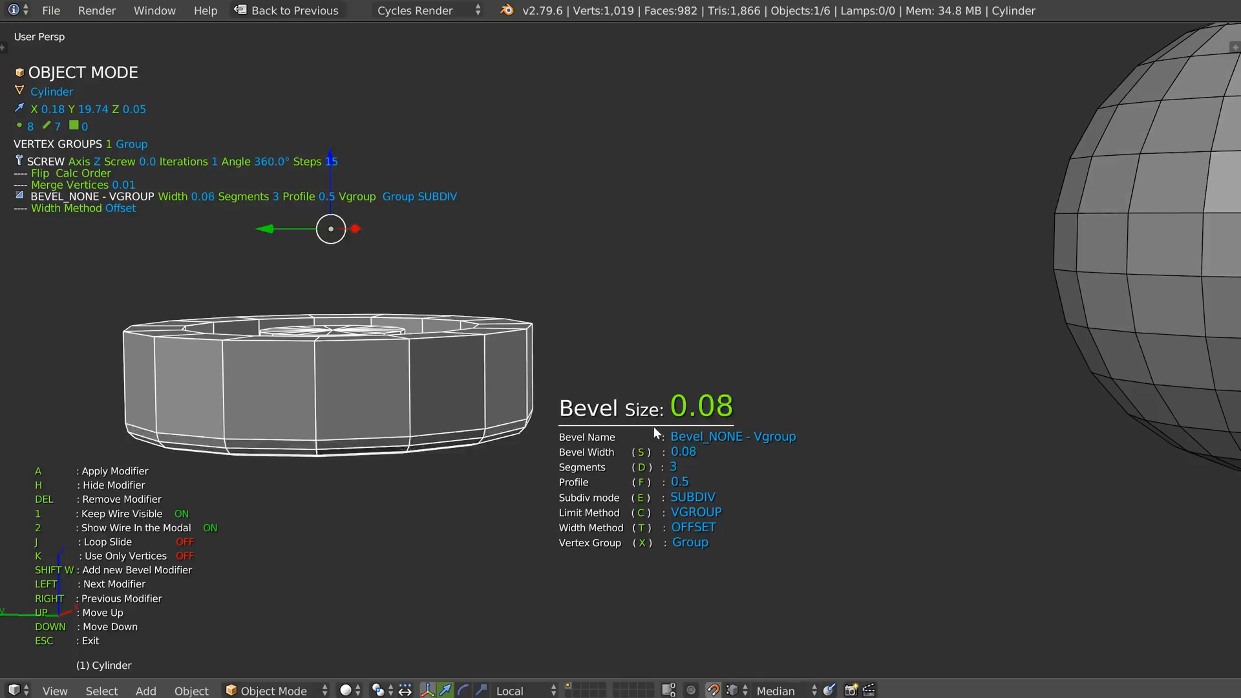
key("d")
Add a second vertex-group bevel on the profile's upper outer vertex with width 0.09, 2 segments and profile 0.0
scroll(644, 425, "down", 1)
middle_click_drag(587, 421, 495, 422)
key("Tab")
right_click(552, 337)
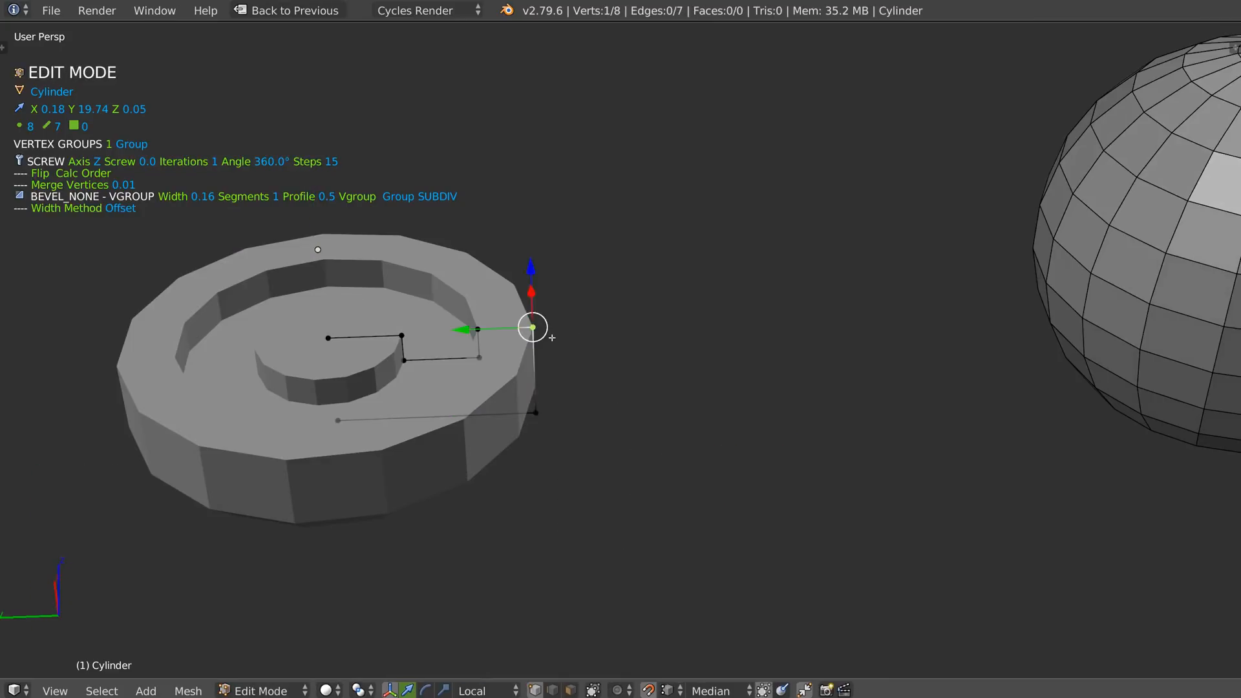
key("alt+q")
left_click(666, 334)
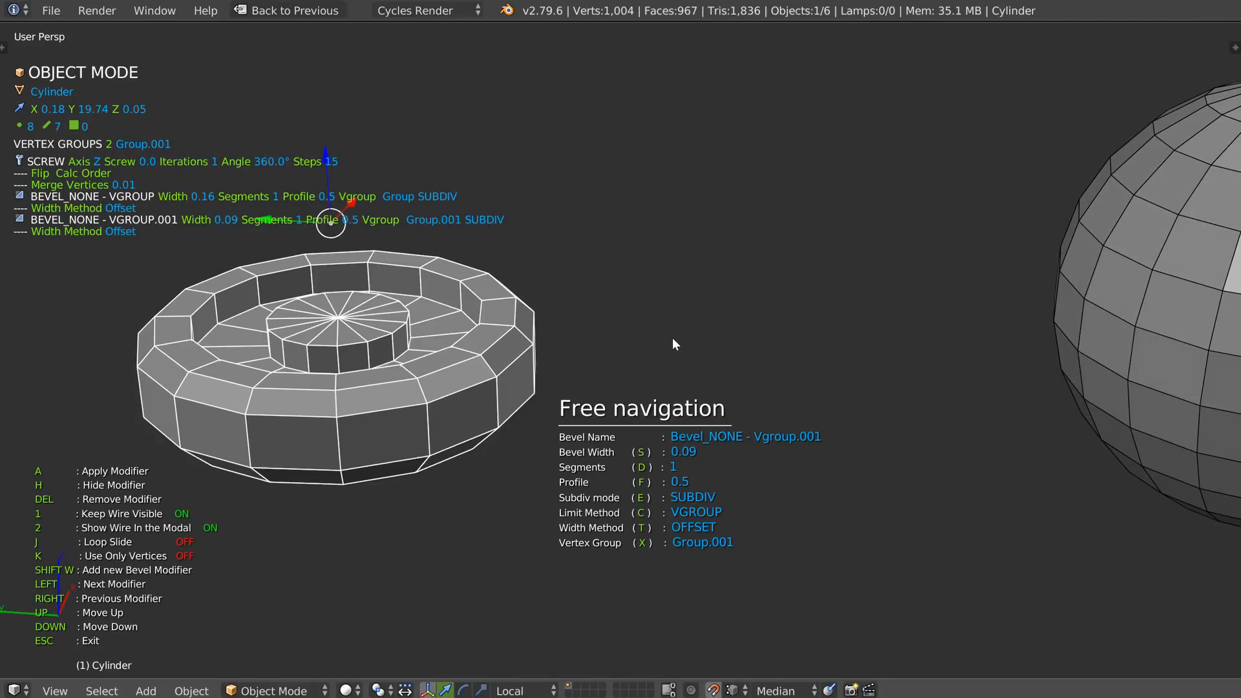
scroll(611, 340, "up", 1)
key("f")
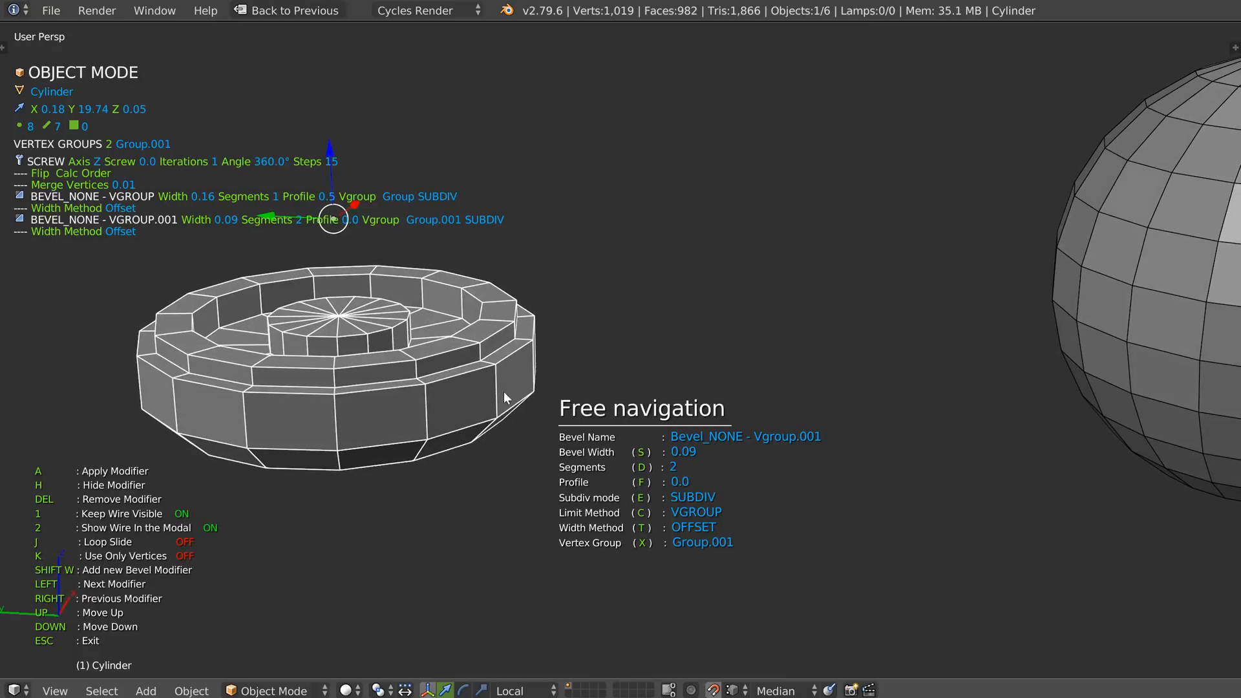
Bevel the raised centre's upper outer vertex through a third vertex-group Bevel modifier with width 0.05, 1 segment and profile 0.0
key("Tab")
middle_click_drag(500, 389, 500, 405)
right_click(406, 326)
key("alt+s")
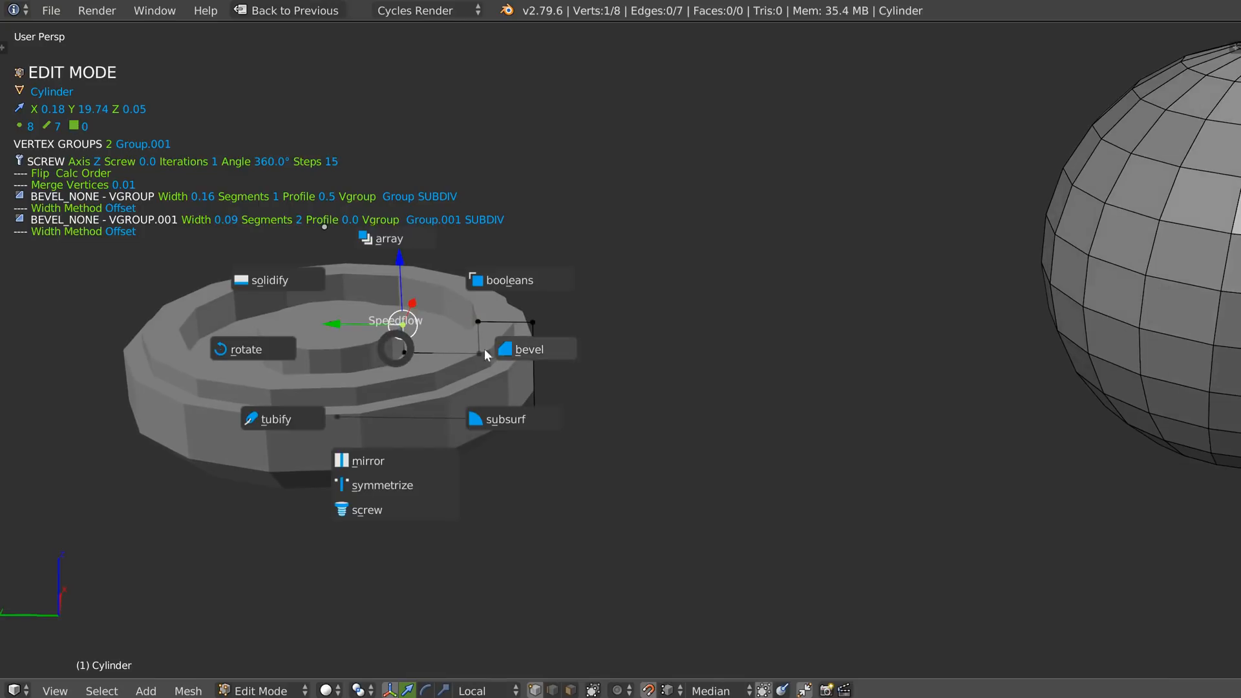
left_click(524, 350)
left_click(524, 349)
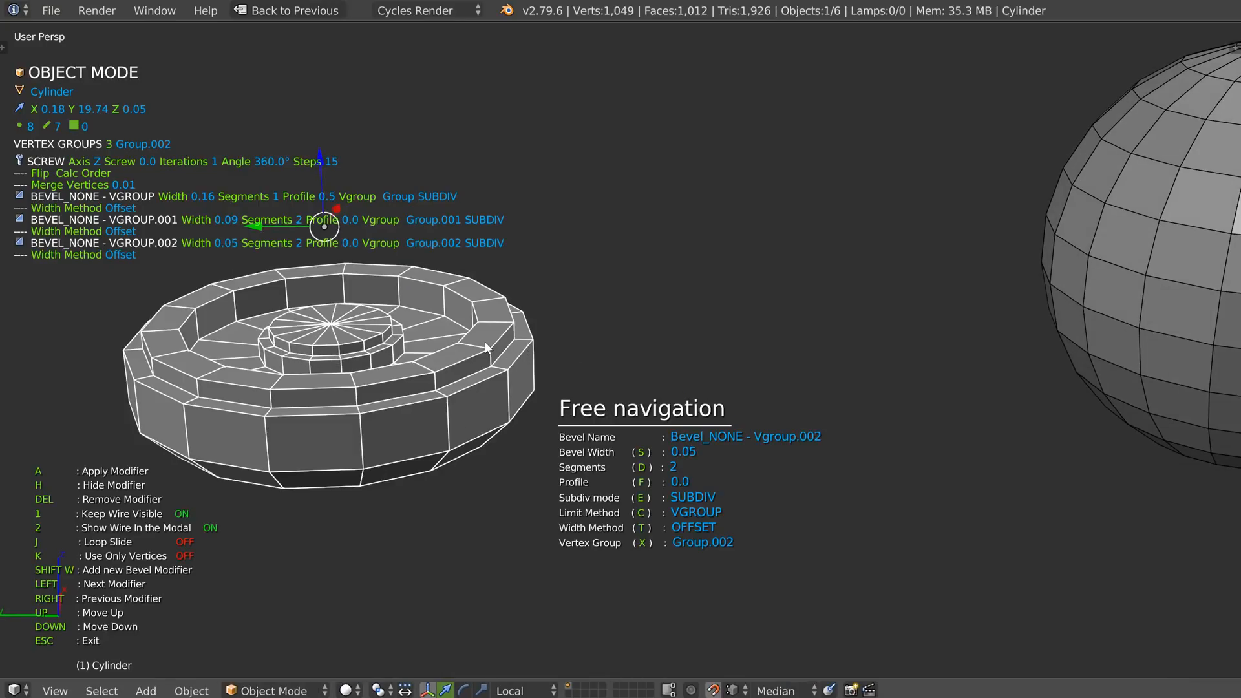
key("d")
left_click(429, 340)
middle_click_drag(404, 362, 549, 391)
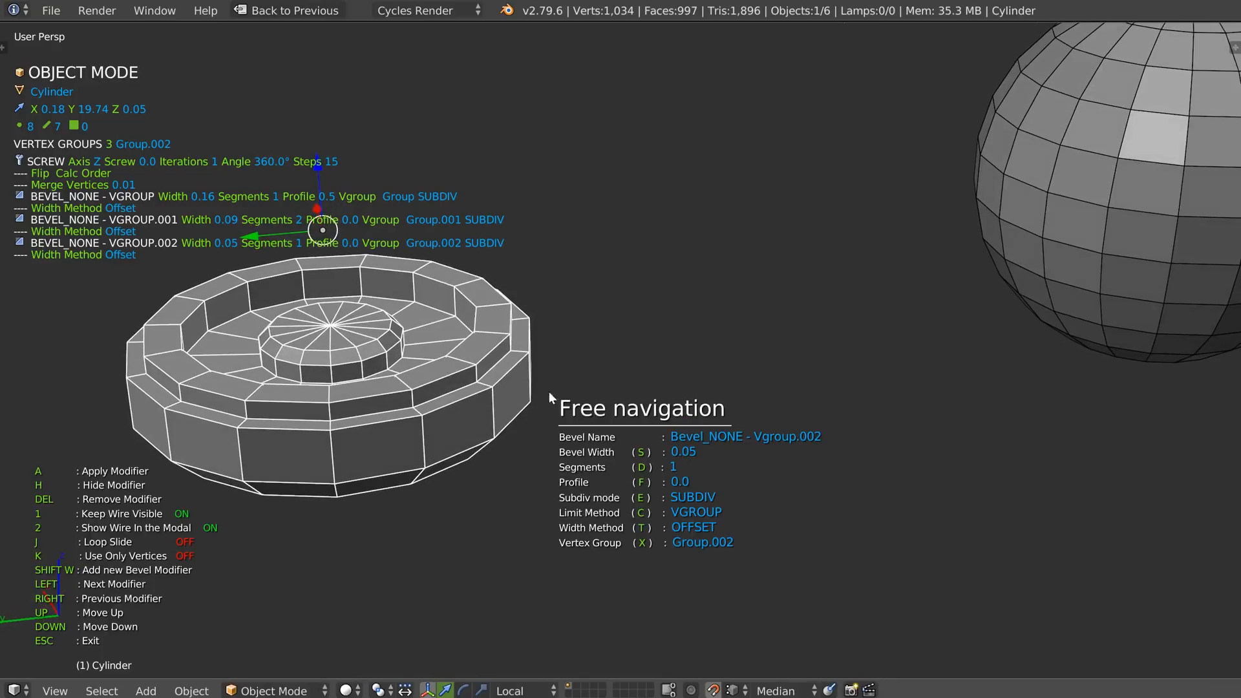
Add an angle-limited Bevel modifier to the cylinder with width 0.02 and 3 segments
key("shift+w")
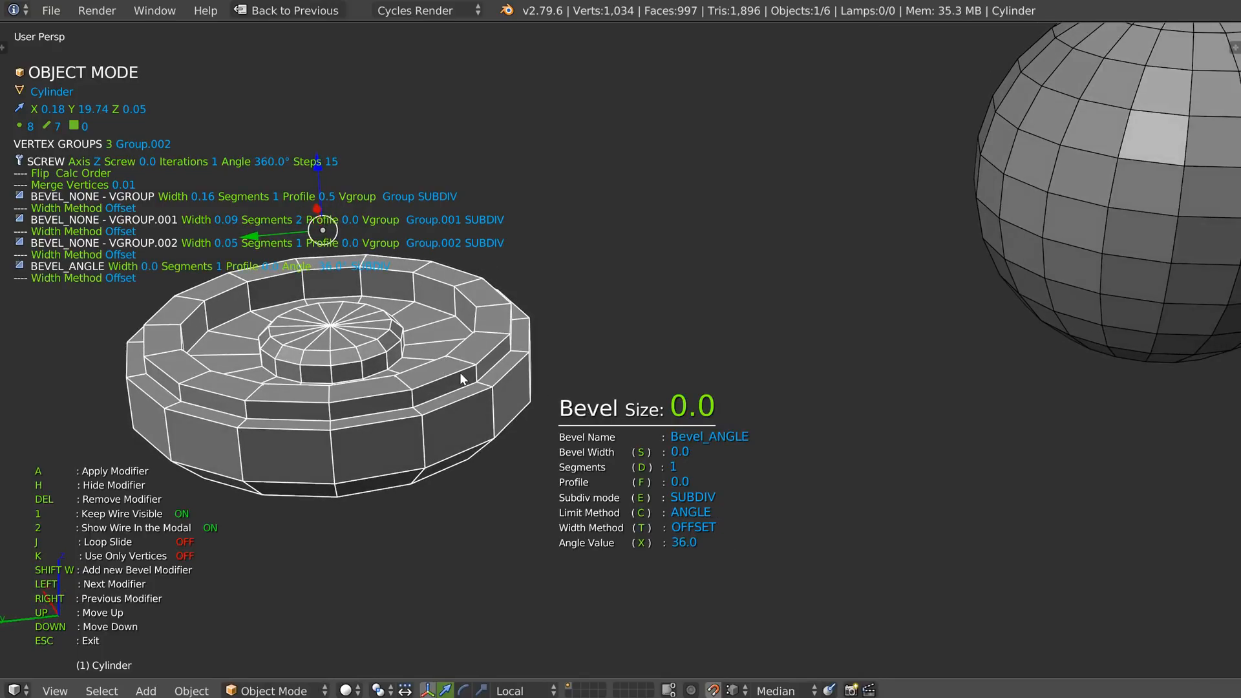
left_click(463, 376)
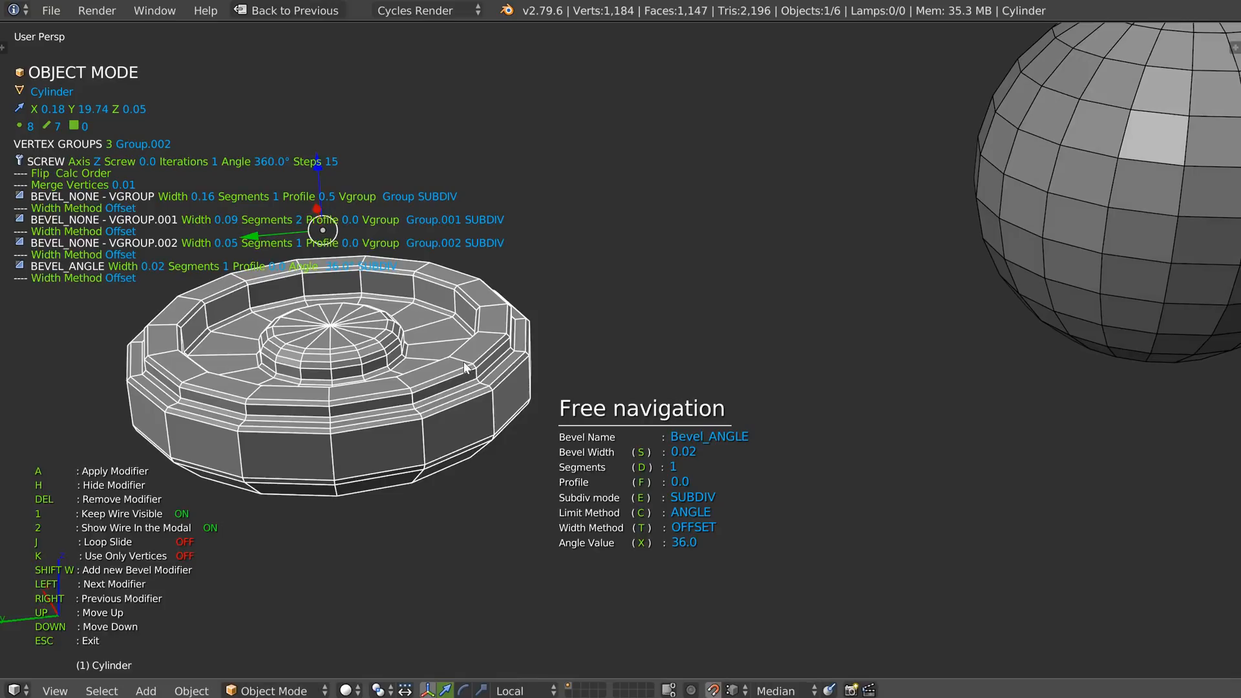
key("d")
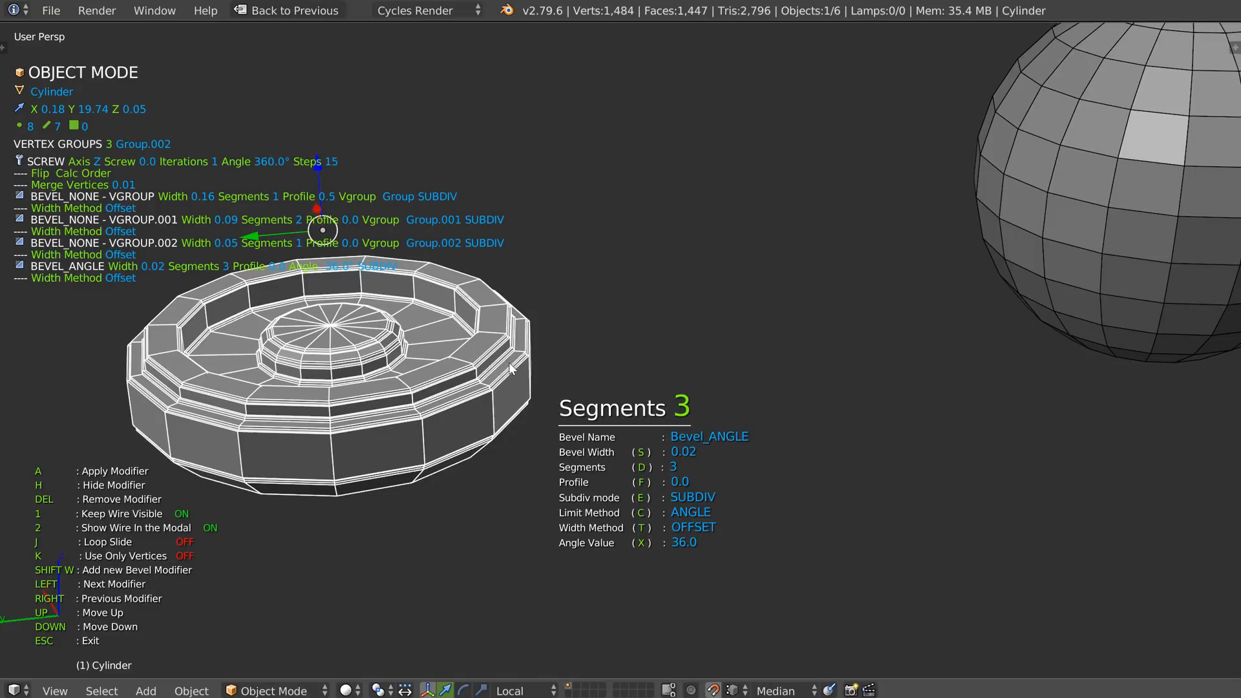
left_click(506, 363)
Add a Subsurf modifier with 2 levels to the cylinder and turn off its wire display
key("Tab")
key("Tab")
key("space")
left_click(534, 431)
left_click(536, 417)
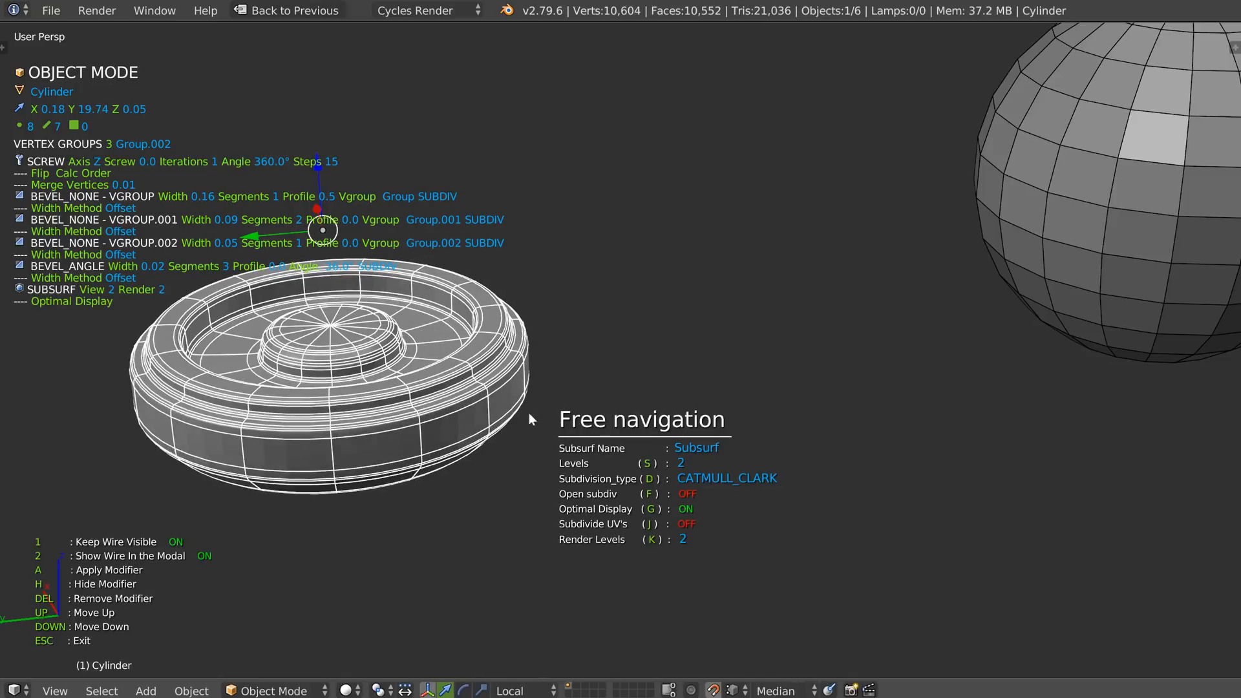
key("z")
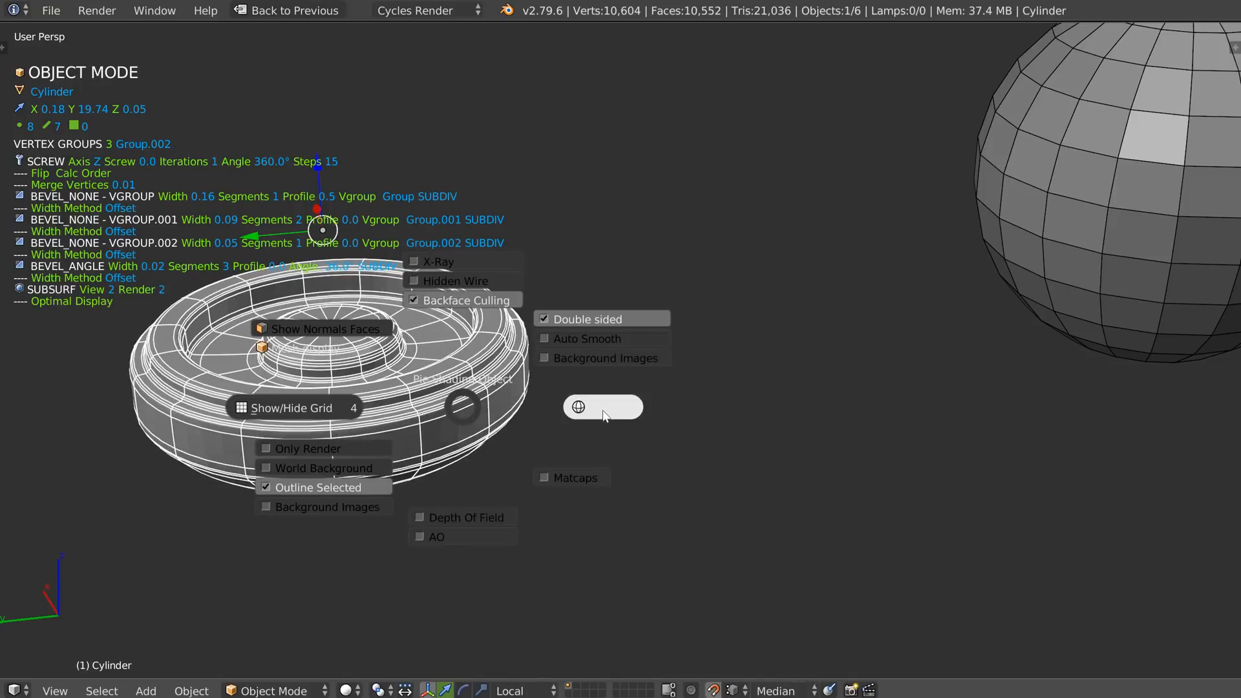
left_click(605, 414)
mouse_move(469, 393)
middle_mouse_down()
mouse_move(428, 309)
mouse_move(456, 389)
middle_mouse_up()
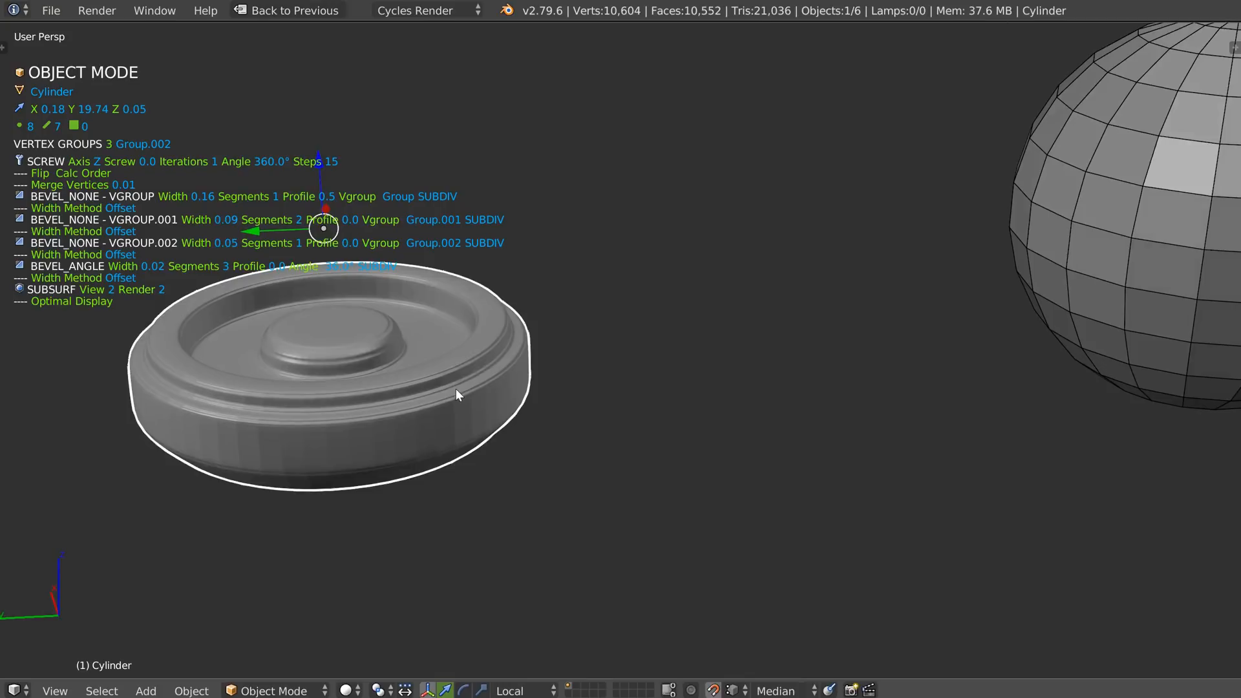
Enable smooth shading in the cylinder's Screw modifier
key("space")
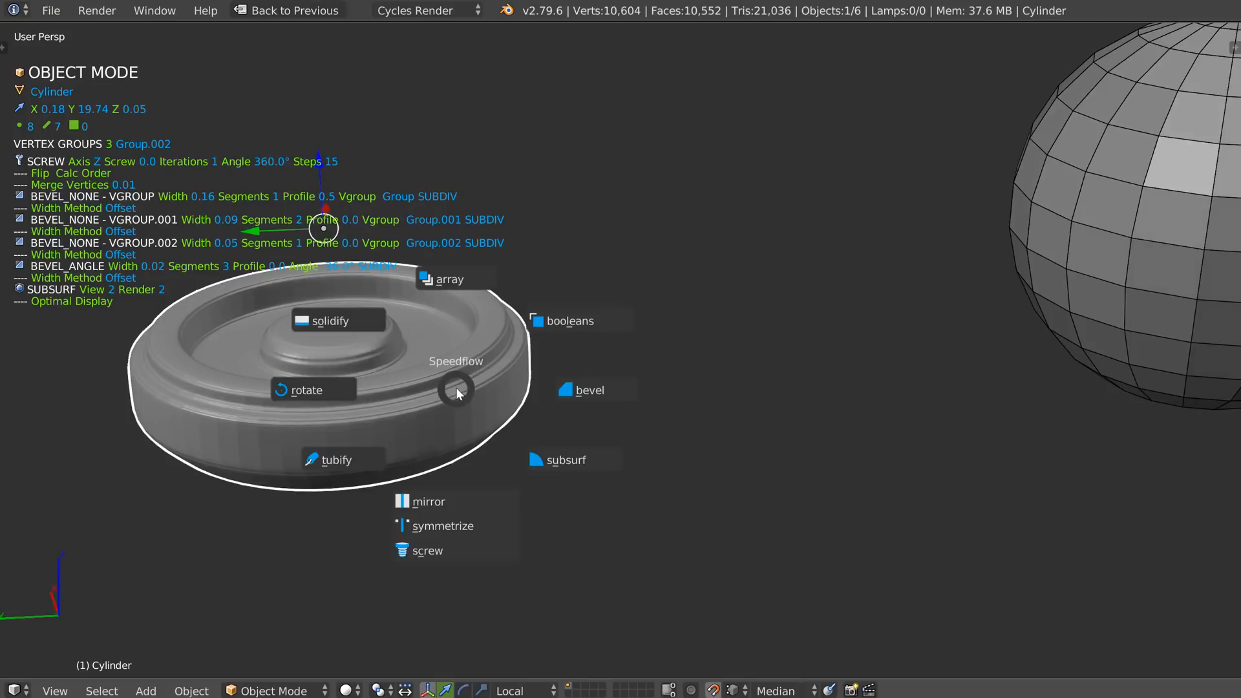
left_click(440, 552)
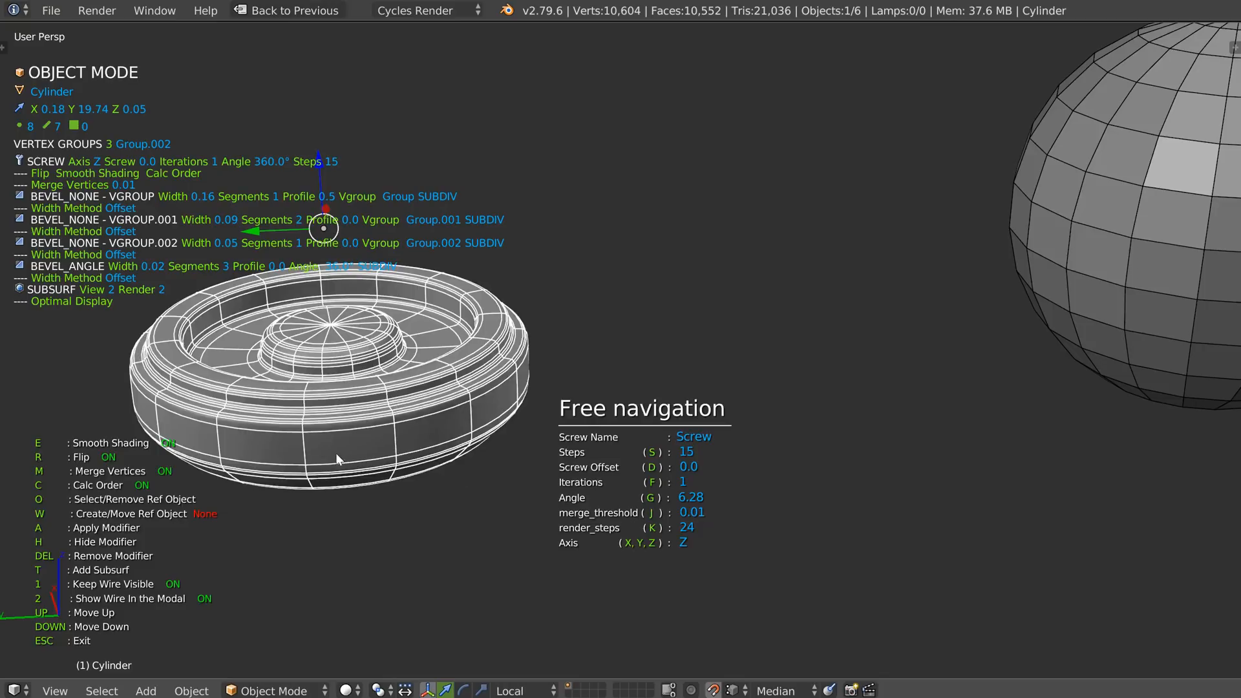
key("Escape")
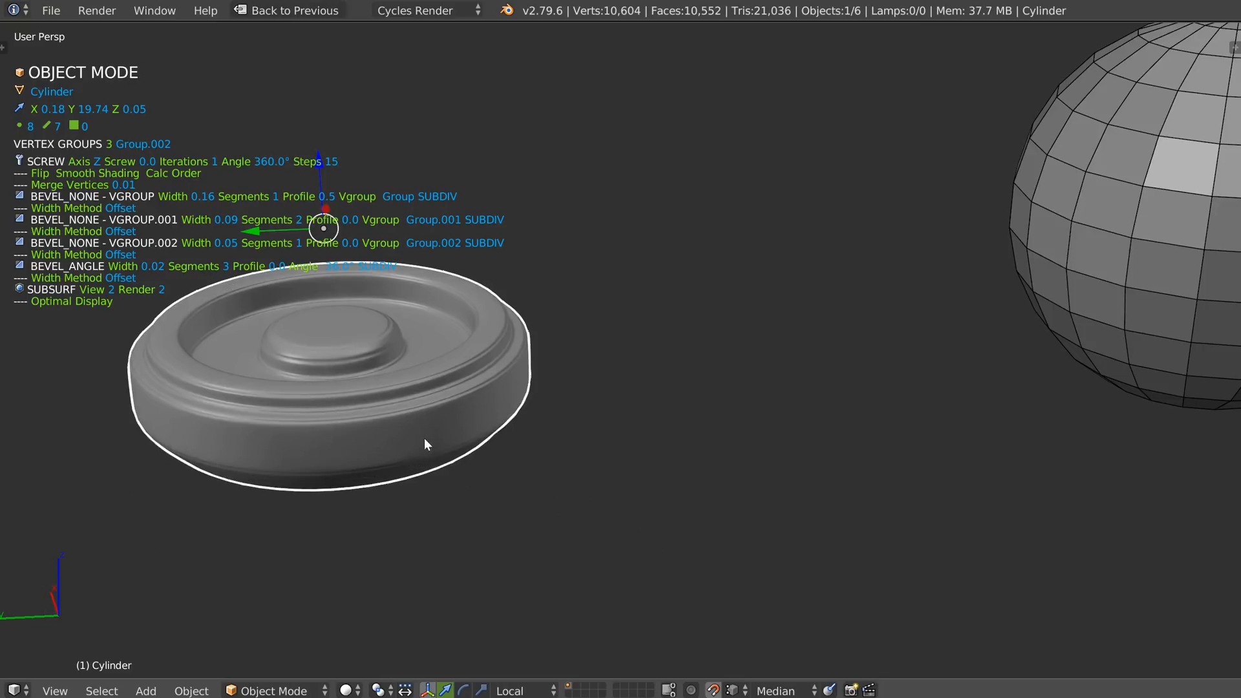
Change the cylinder's angle-limited bevel to profile 0.51 and 4 segments, and turn off the wire display
key("alt+v")
left_click(561, 435)
key("Right")
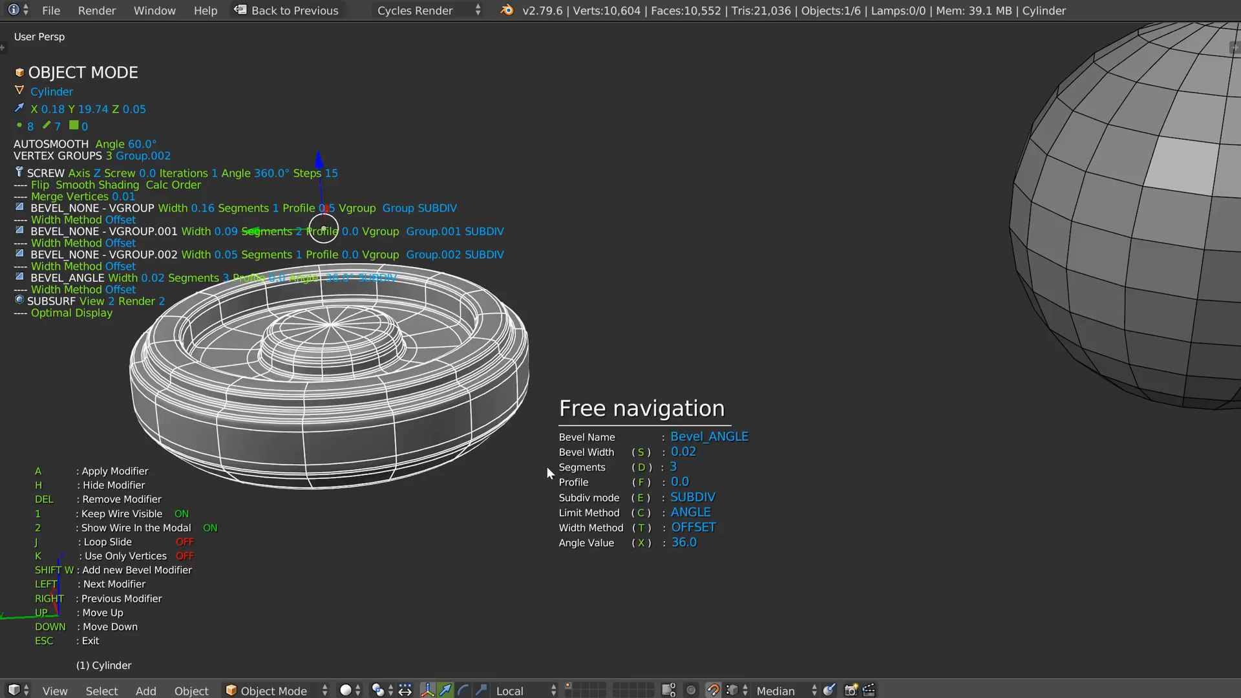
key("f")
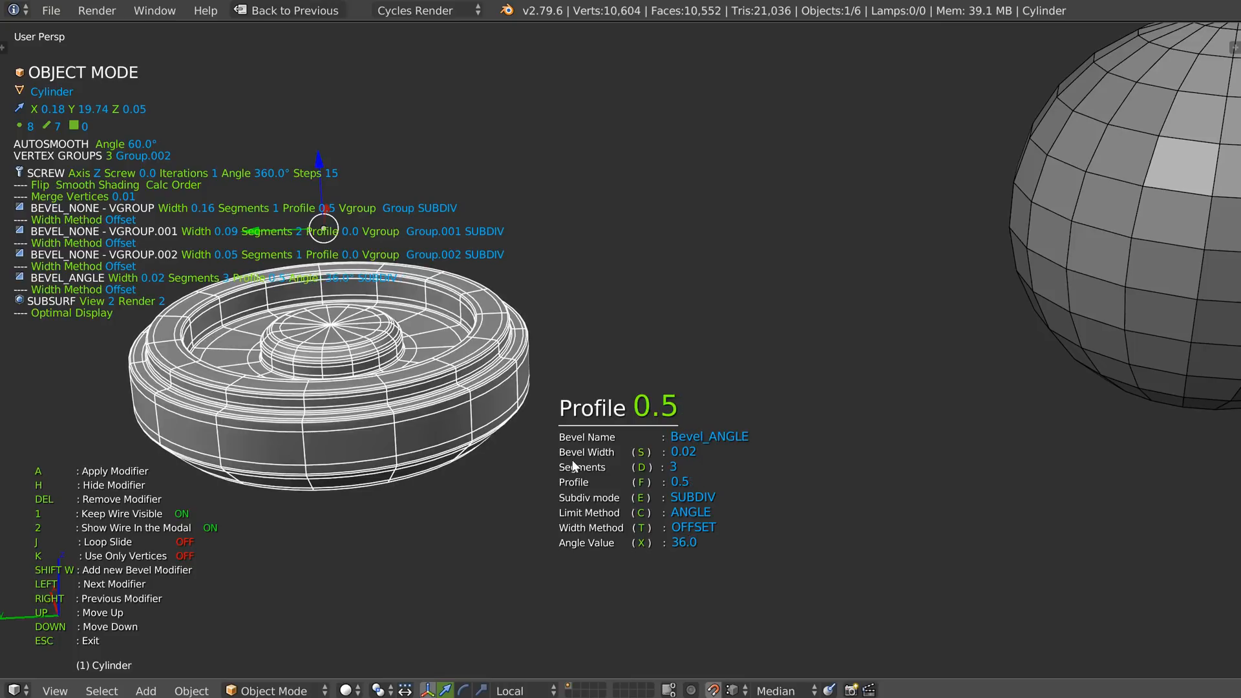
left_click(573, 463)
scroll(437, 424, "up", 6)
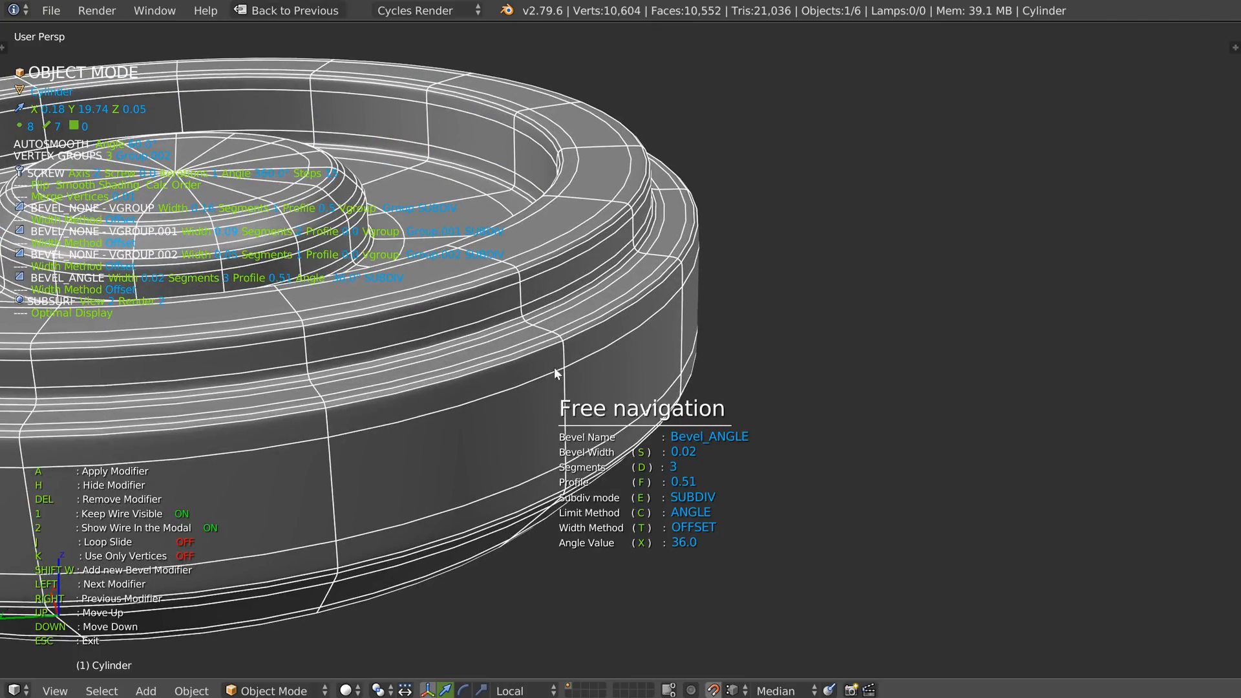
key("d")
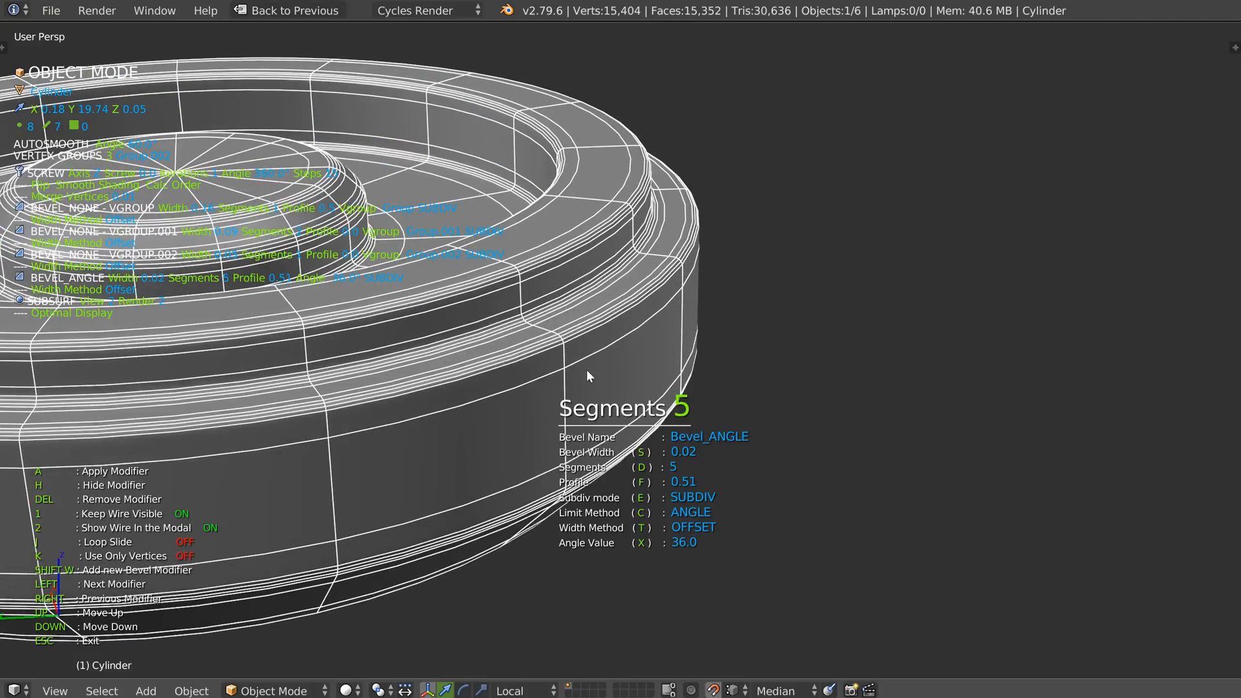
left_click(572, 370)
key("Escape")
scroll(552, 373, "down", 5)
key("shift+z")
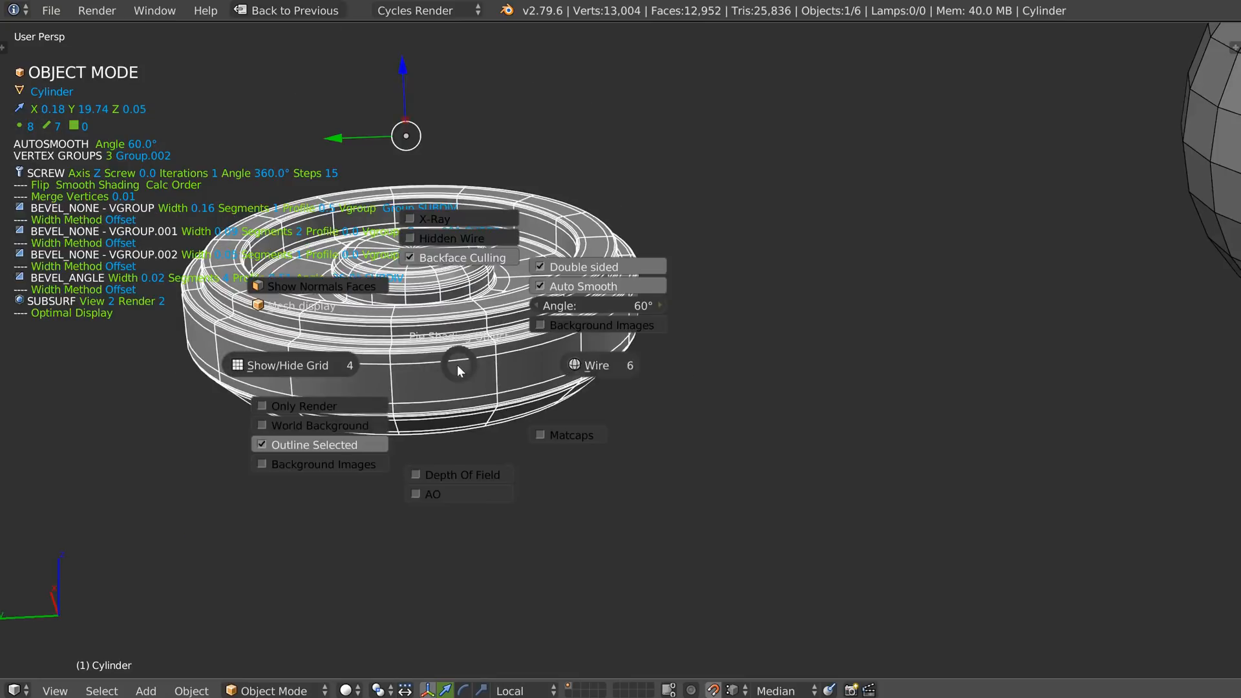
left_click(561, 370)
Set the cylinder's Screw modifier to 18 steps
middle_click_drag(562, 370, 471, 333)
scroll(497, 377, "down", 3)
key("space")
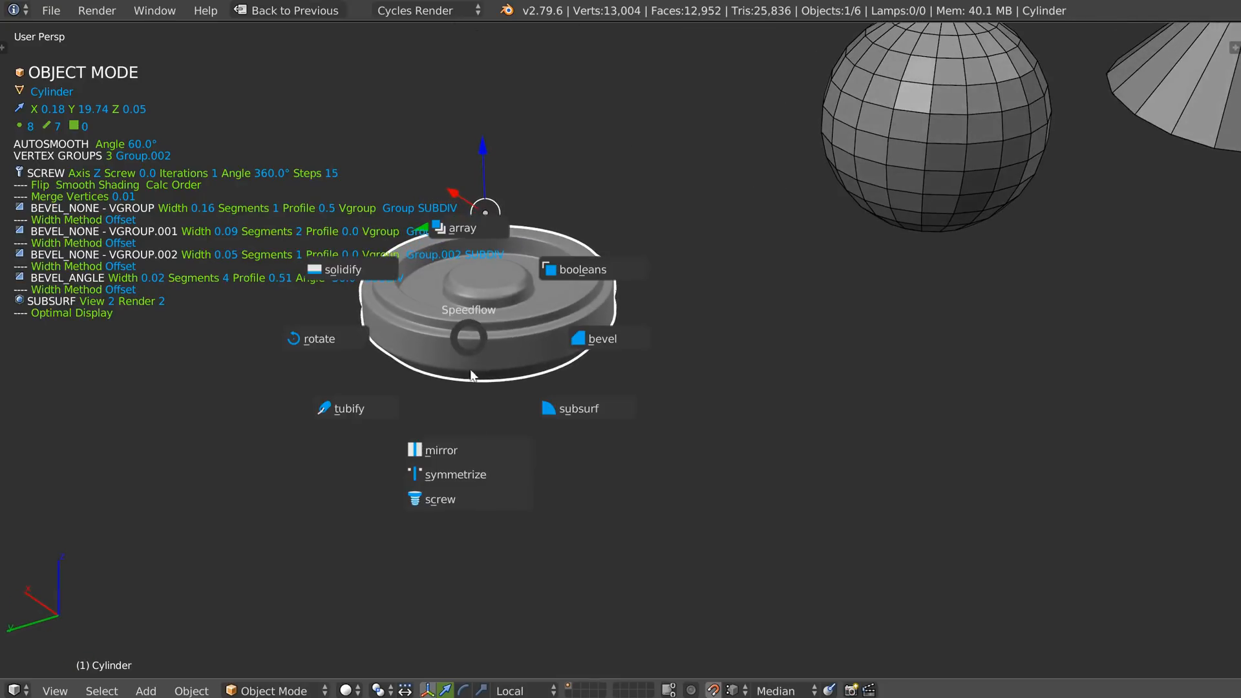
left_click(474, 504)
key("s")
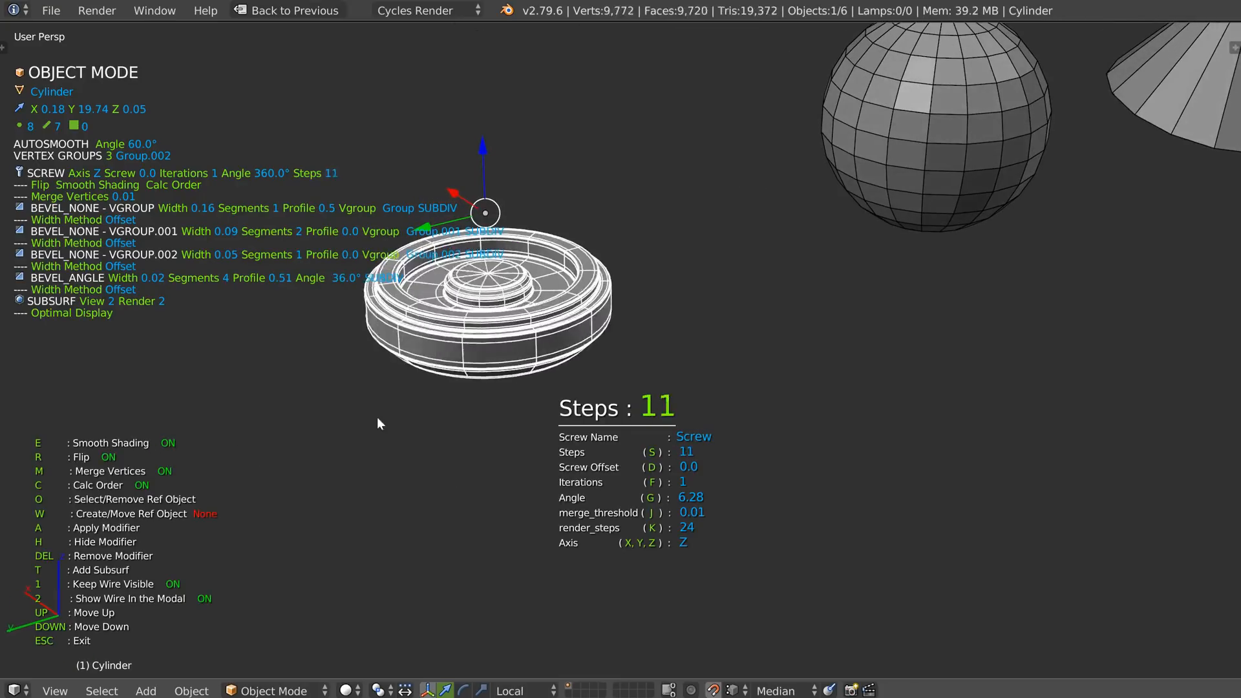
left_click(624, 364)
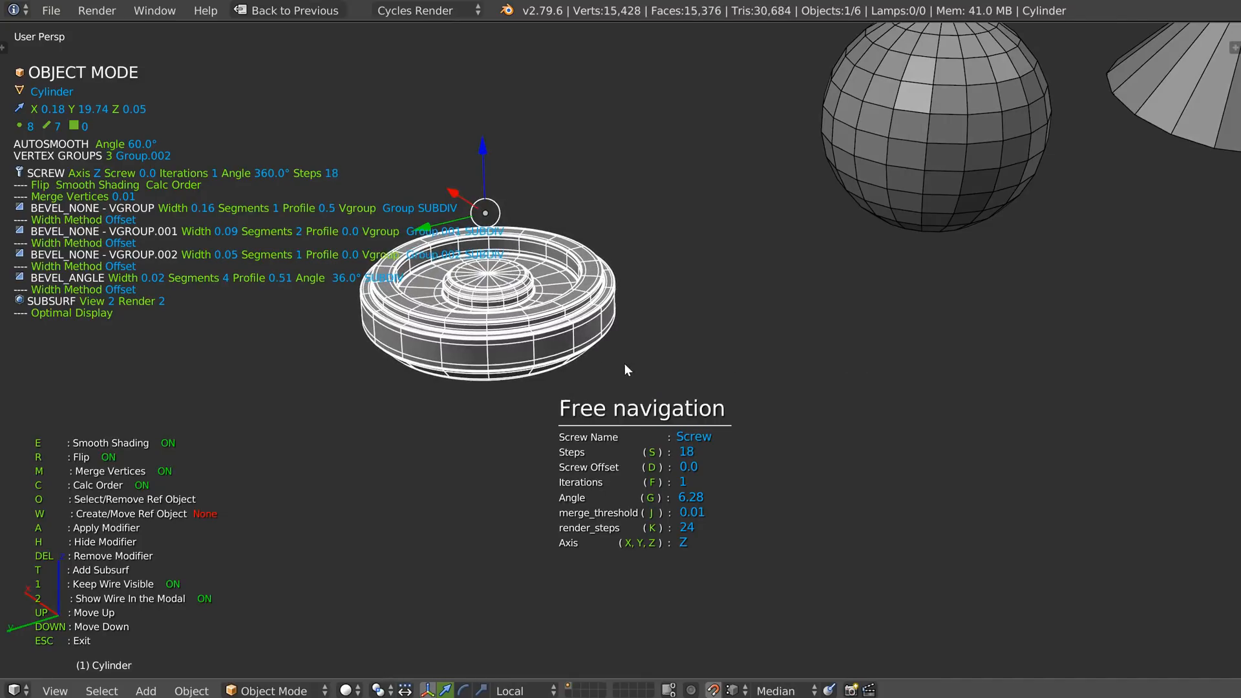
key("Escape")
Extract the vertical inner-wall edge of the cylinder's profile into a separate object
scroll(529, 285, "up", 3)
middle_click_drag(565, 258, 588, 342, "shift")
scroll(556, 336, "up", 1)
key("Tab")
right_click(620, 315)
scroll(590, 339, "down", 1)
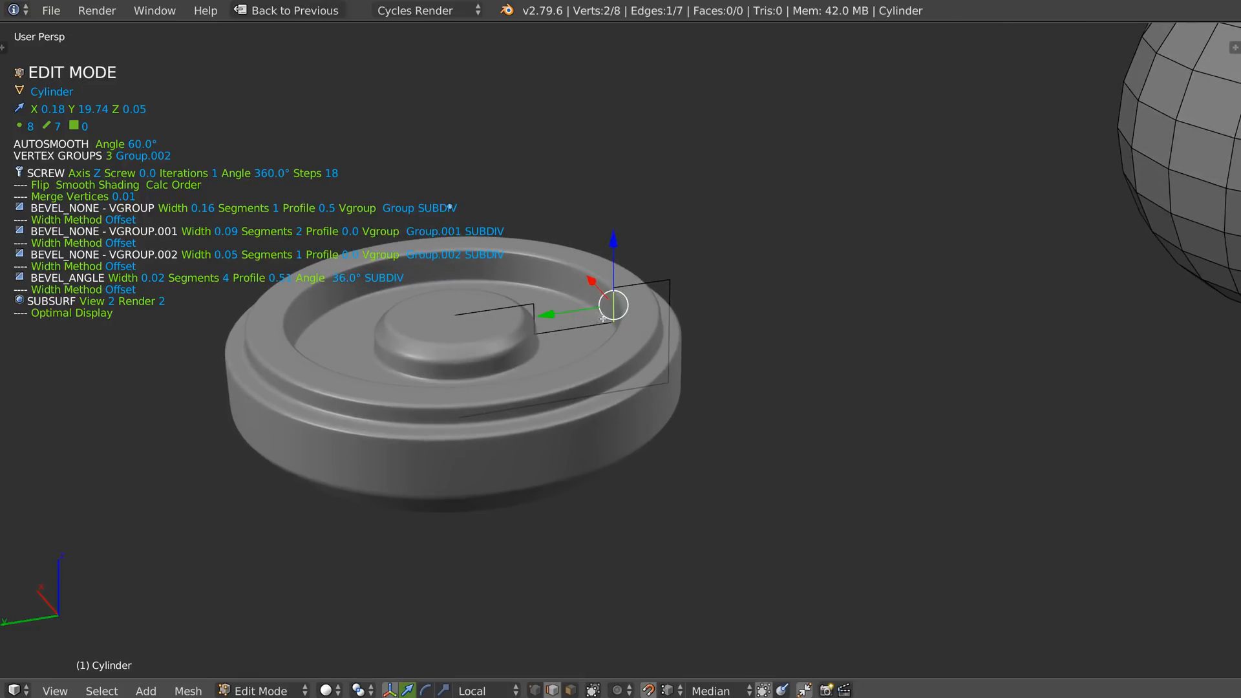
right_click(603, 318)
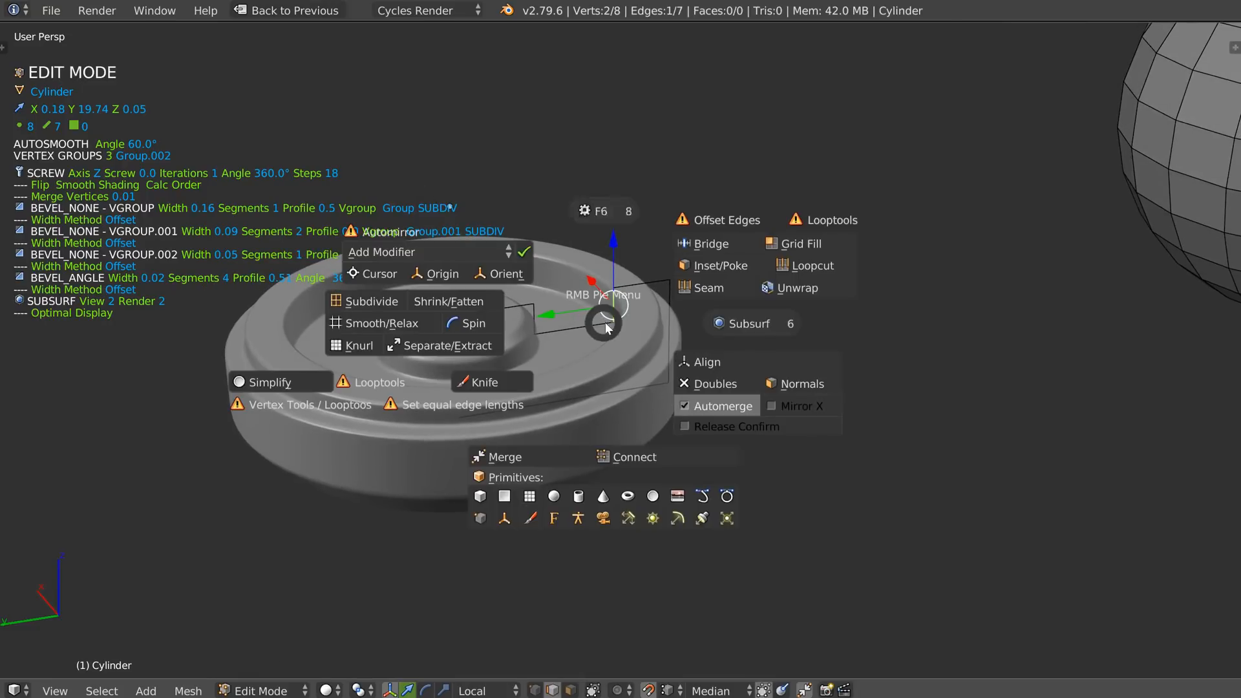
left_click(465, 345)
key("Tab")
key("Tab")
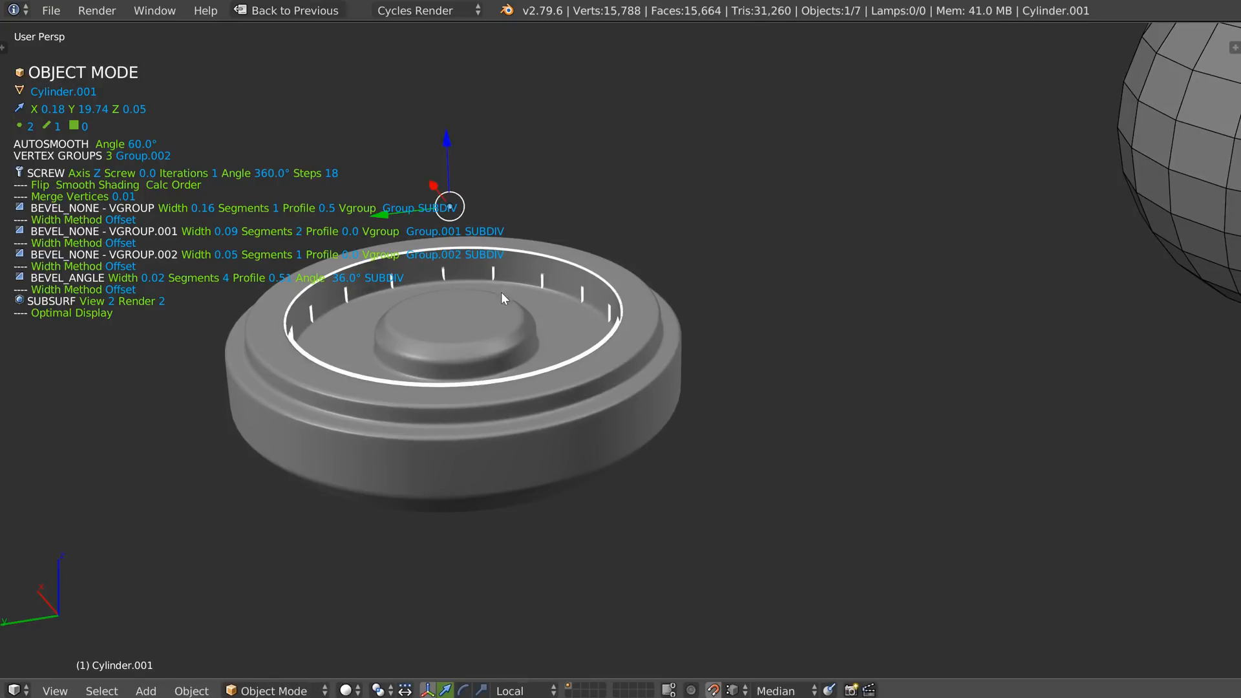
Remove all modifiers from the extracted edge object
key("space")
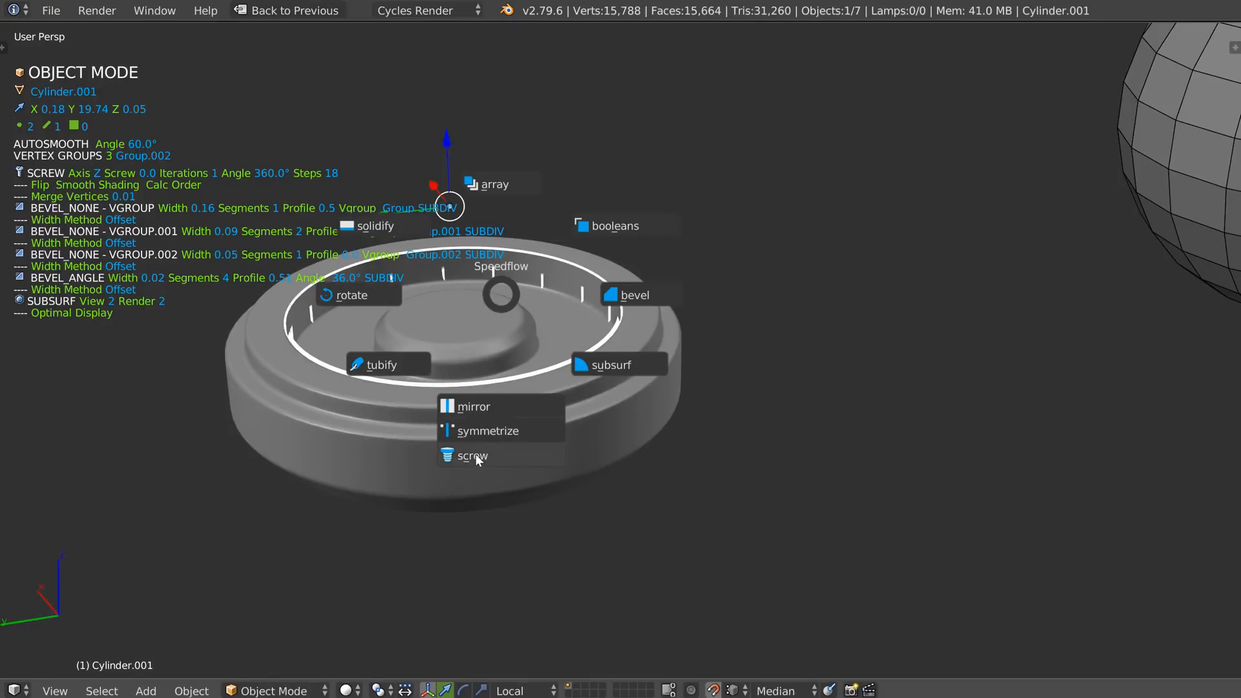
key("Escape")
key("shift+space")
left_click(350, 366)
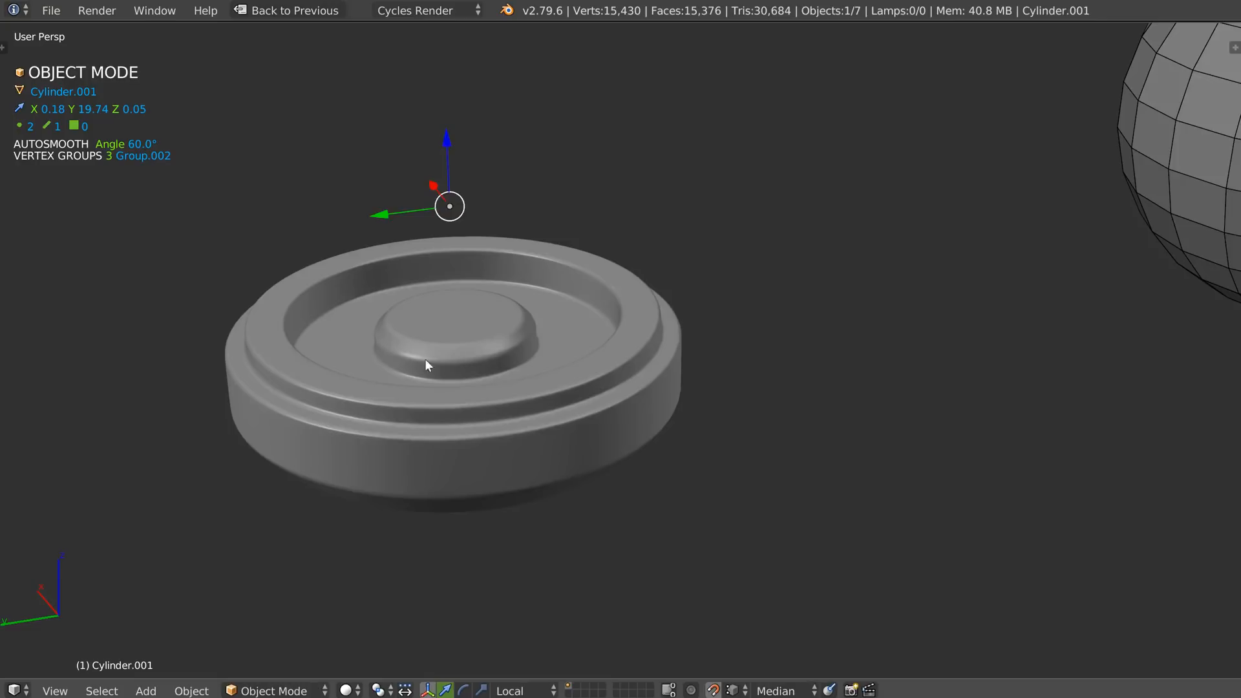
Add a Screw modifier around Z with 26 steps to the extracted edge
key("space")
left_click(502, 510)
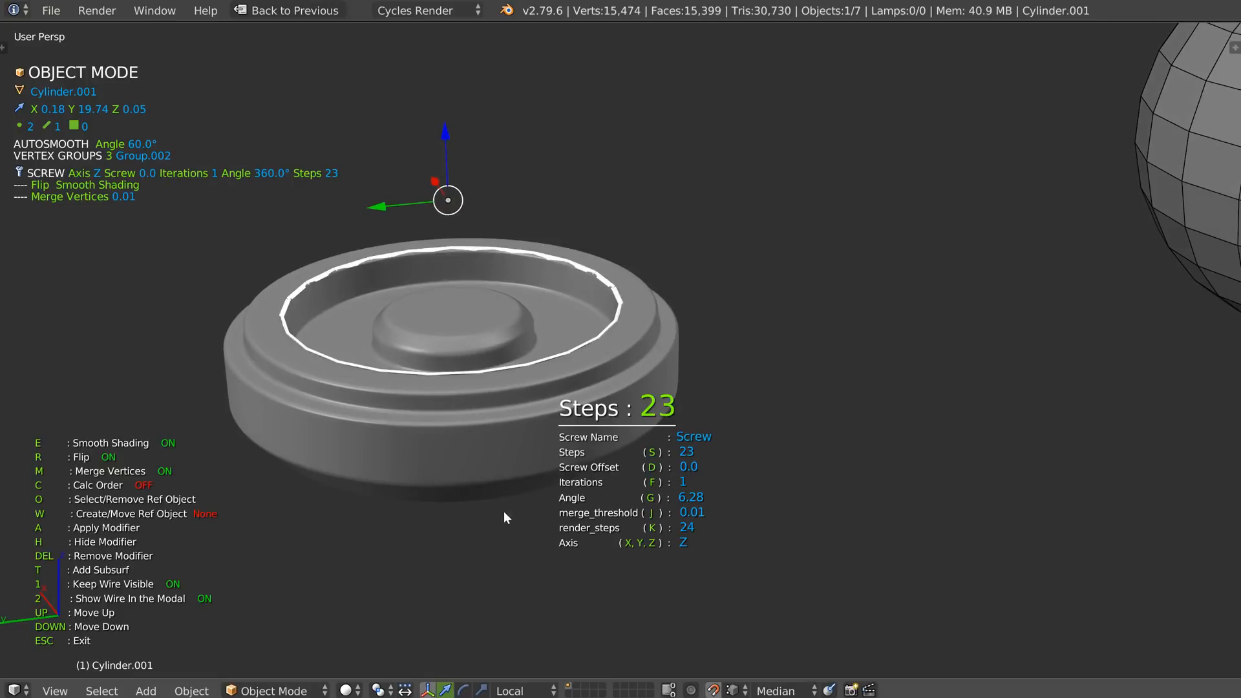
middle_click_drag(549, 359, 647, 362)
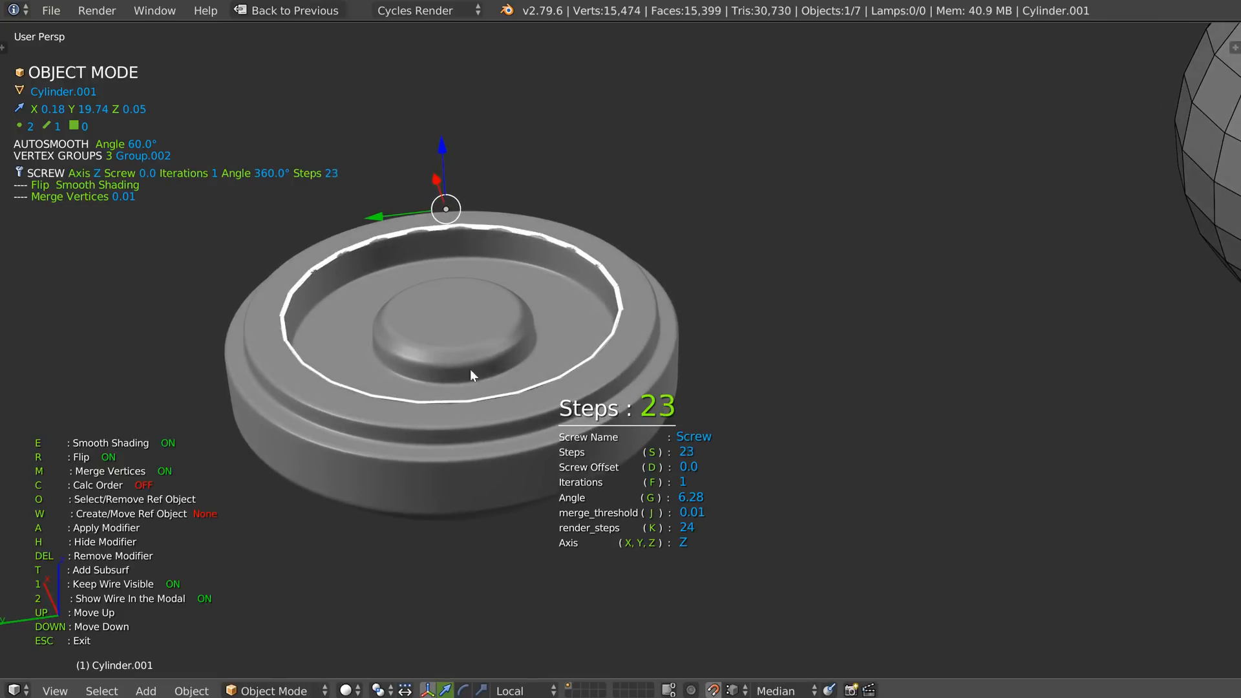
left_click(588, 373)
key("Escape")
Thicken the new ring inward with a Solidify modifier of thickness -0.23
key("space")
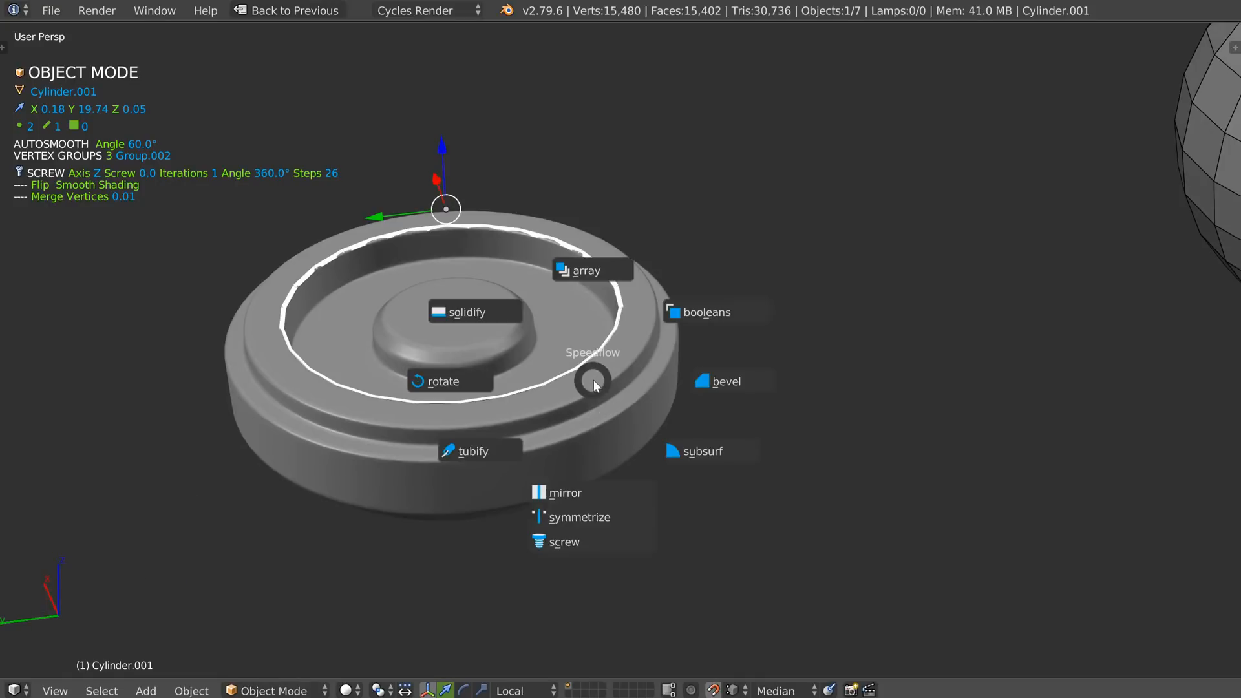
left_click(489, 311)
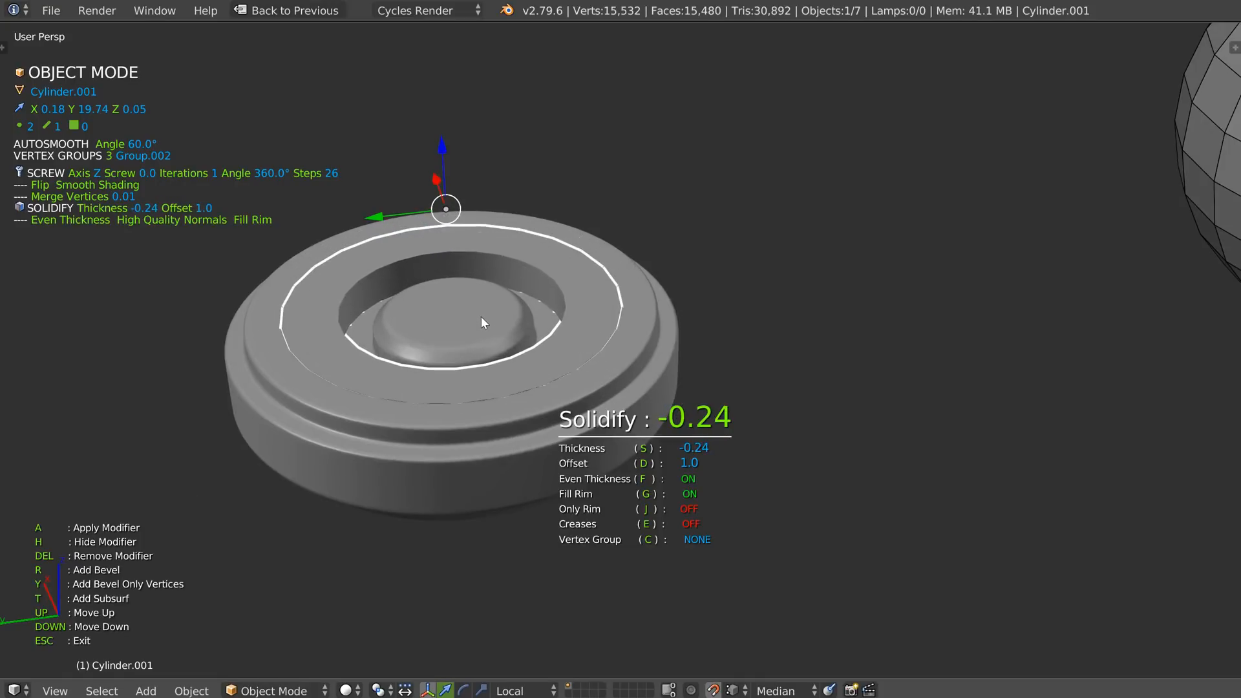
left_click(483, 316)
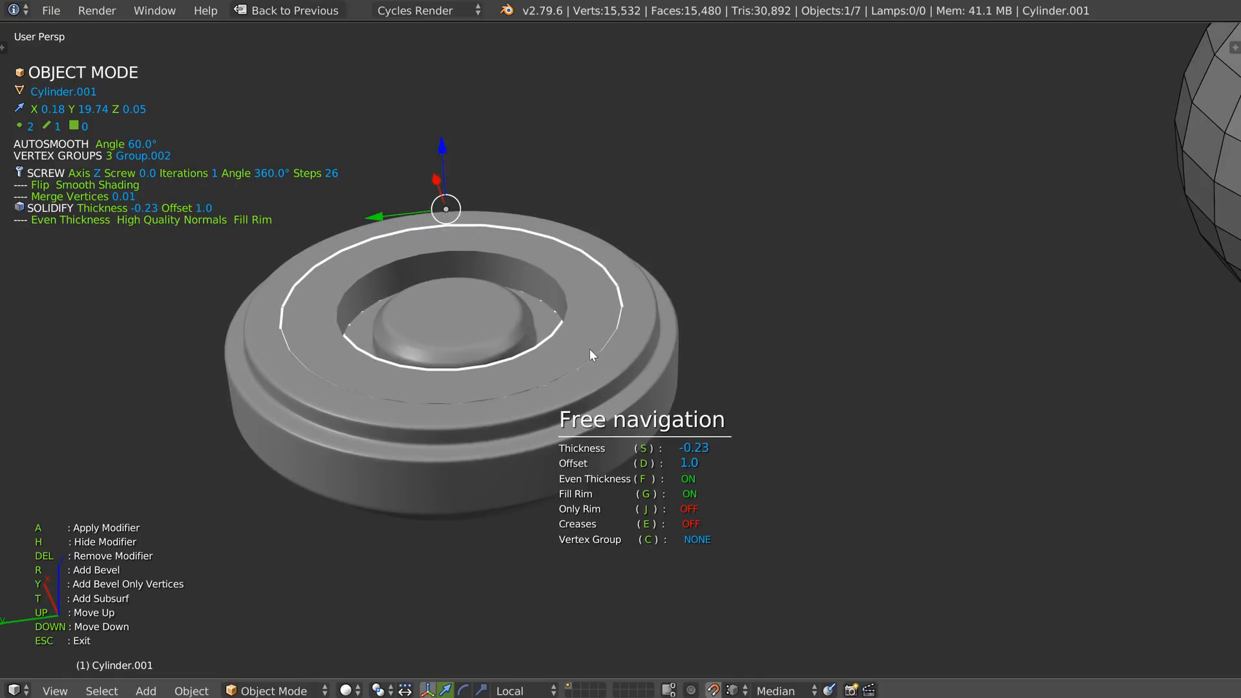
Add an angle-limited Bevel modifier to the ring with width 0.03 and 1 segment
key("r")
key("s")
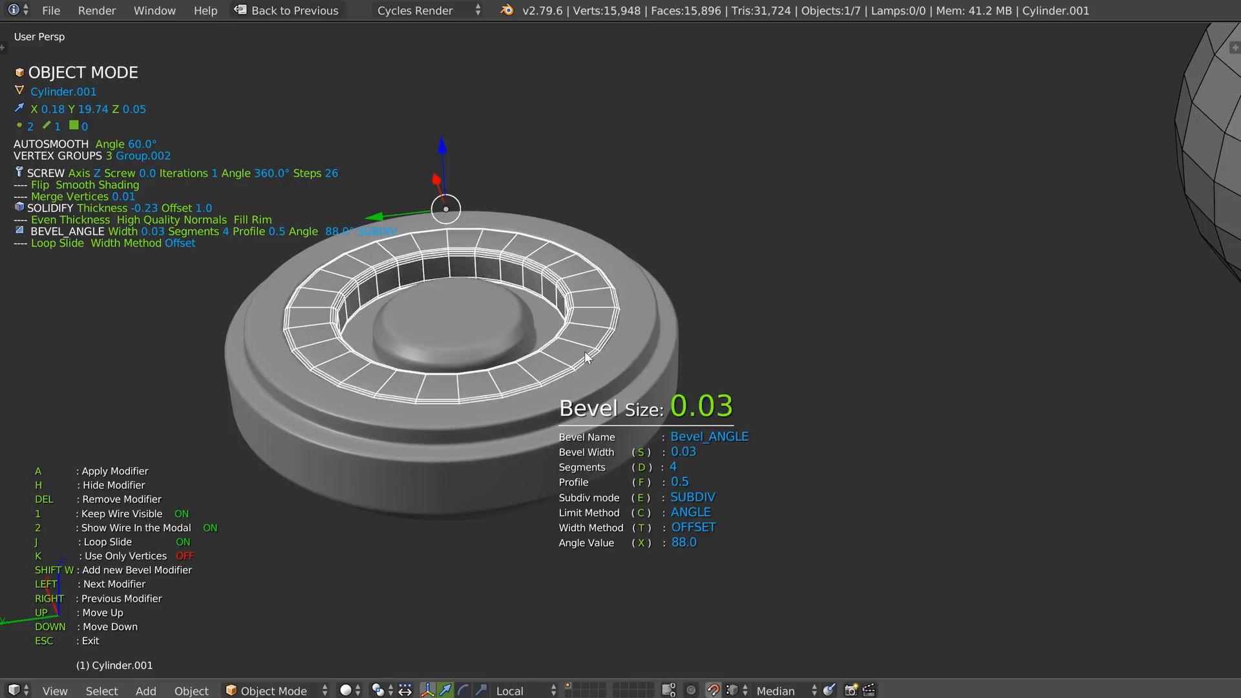
left_click(587, 352)
key("d")
left_click(540, 353)
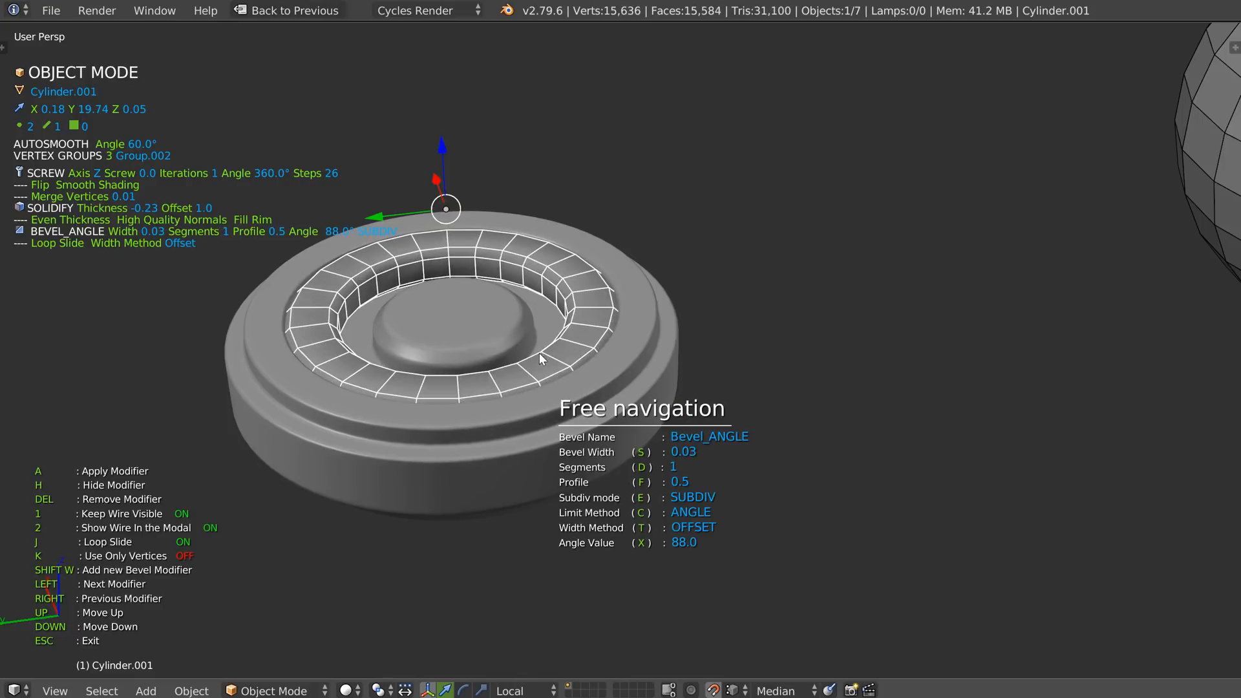
Add a second angle-limited Bevel modifier to the ring with width 0.01 and 3 segments
key("shift+w")
left_click(554, 357)
key("d")
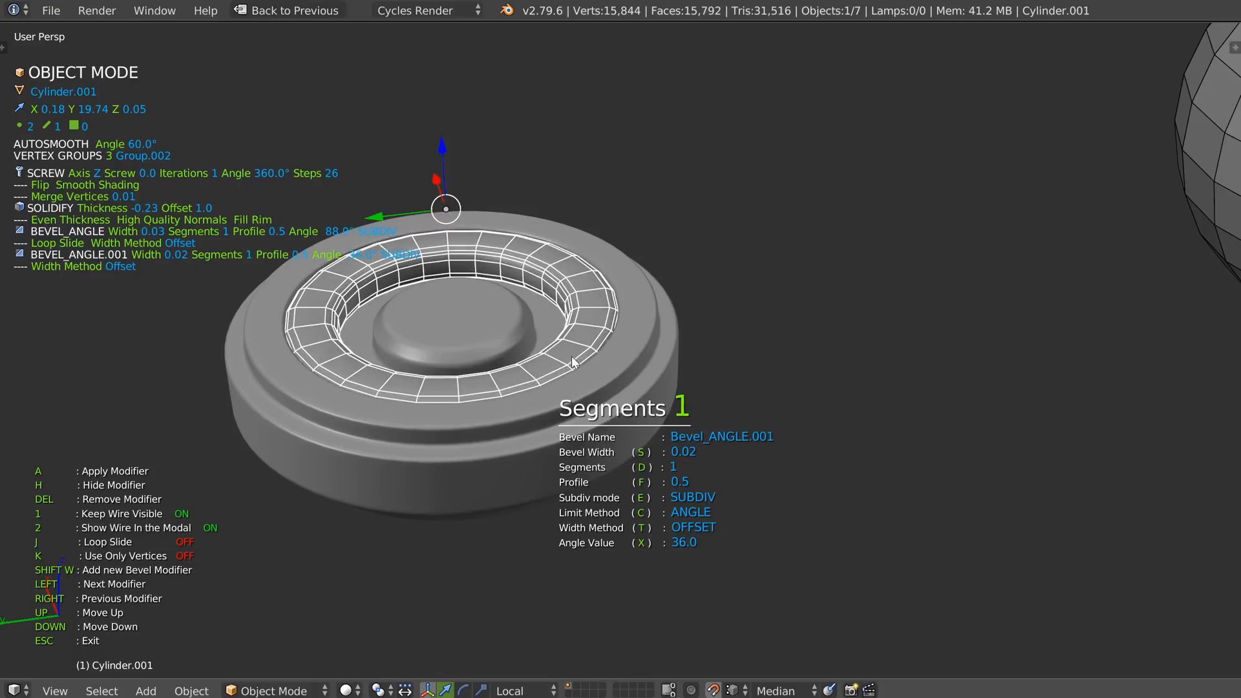
left_click(601, 359)
key("s")
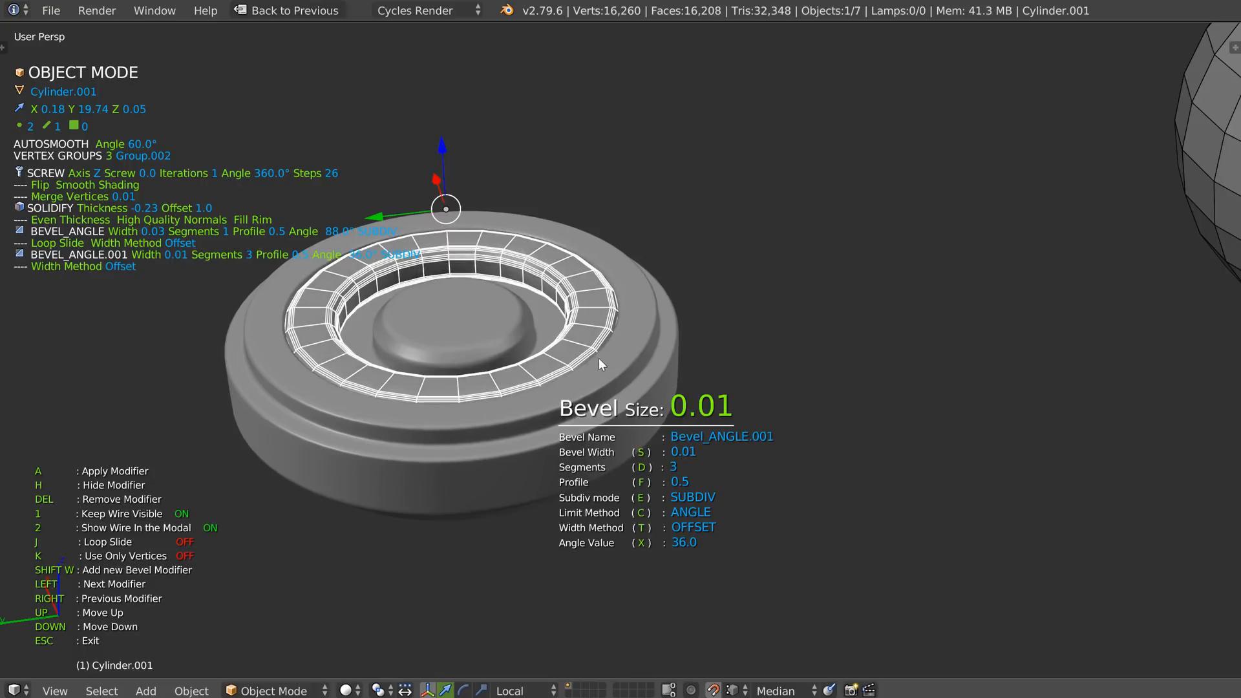
left_click(592, 359)
key("Escape")
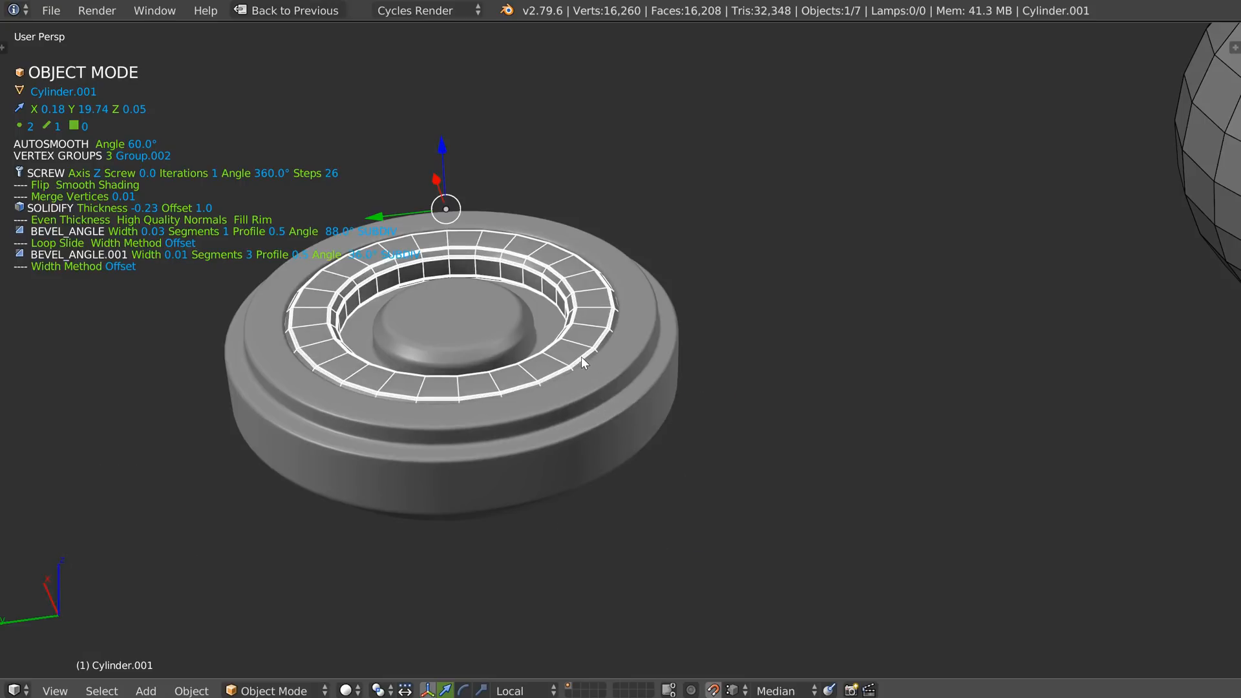
Set the Screw modifier of the outer cylinder body to 24 steps
right_click(536, 416, "shift")
key("space")
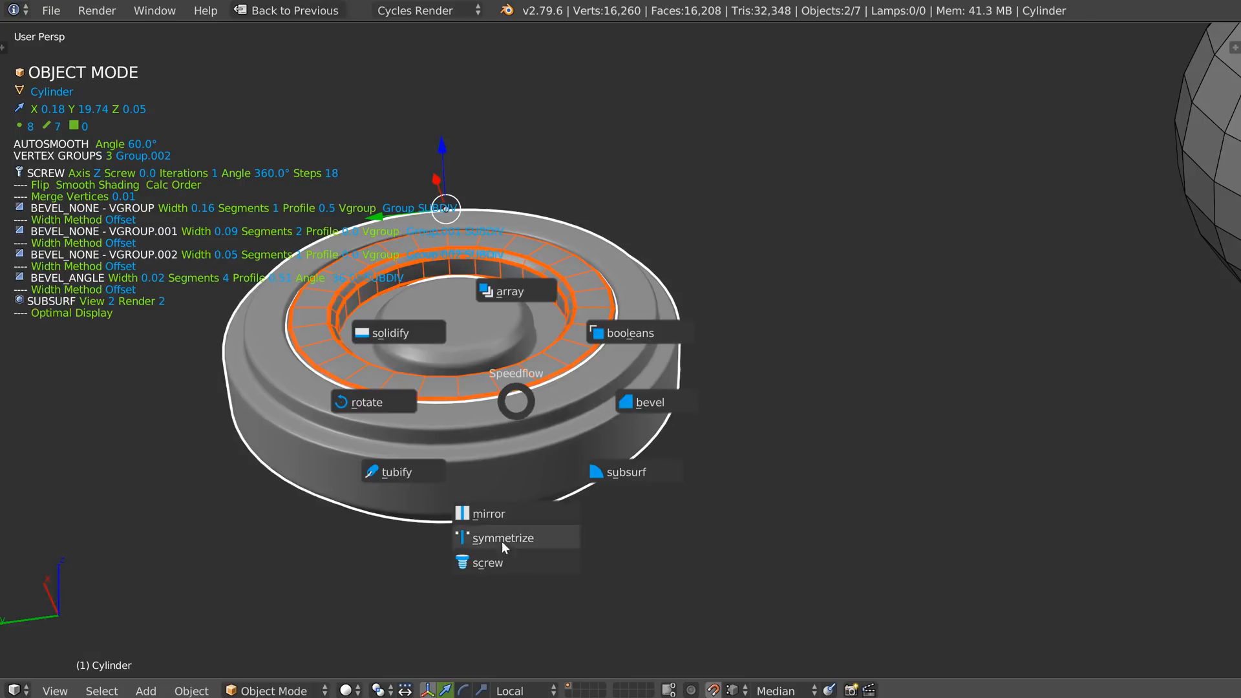
left_click(494, 564)
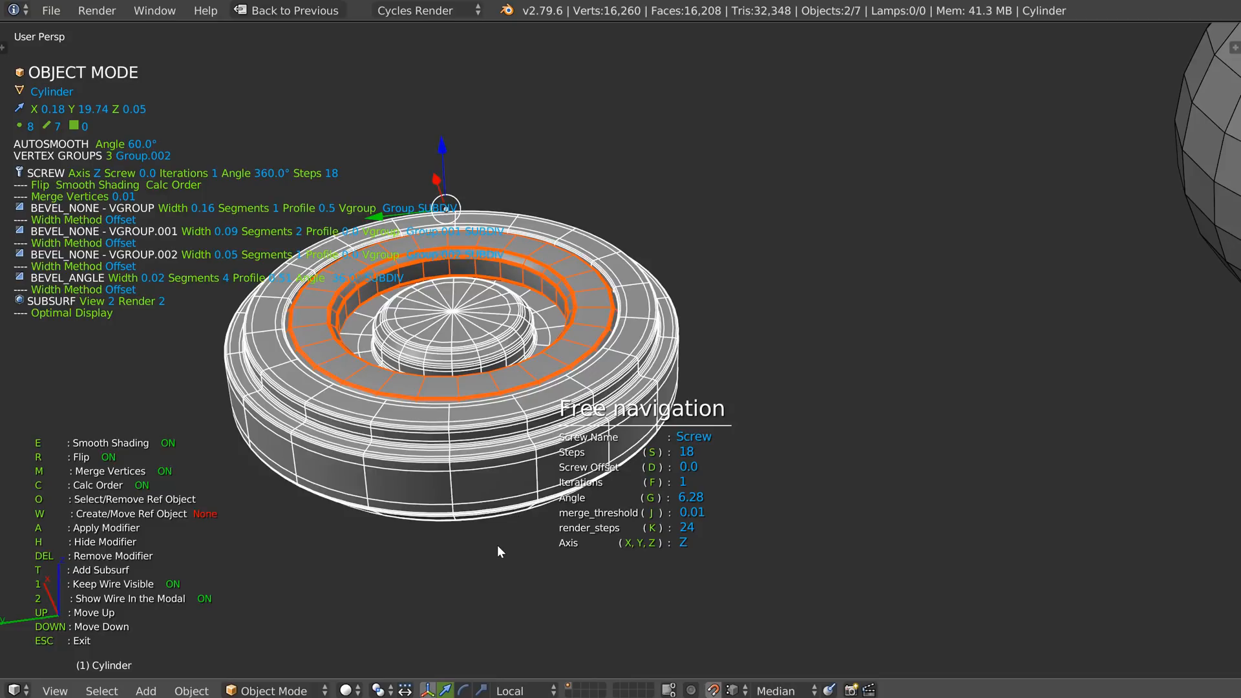
key("s")
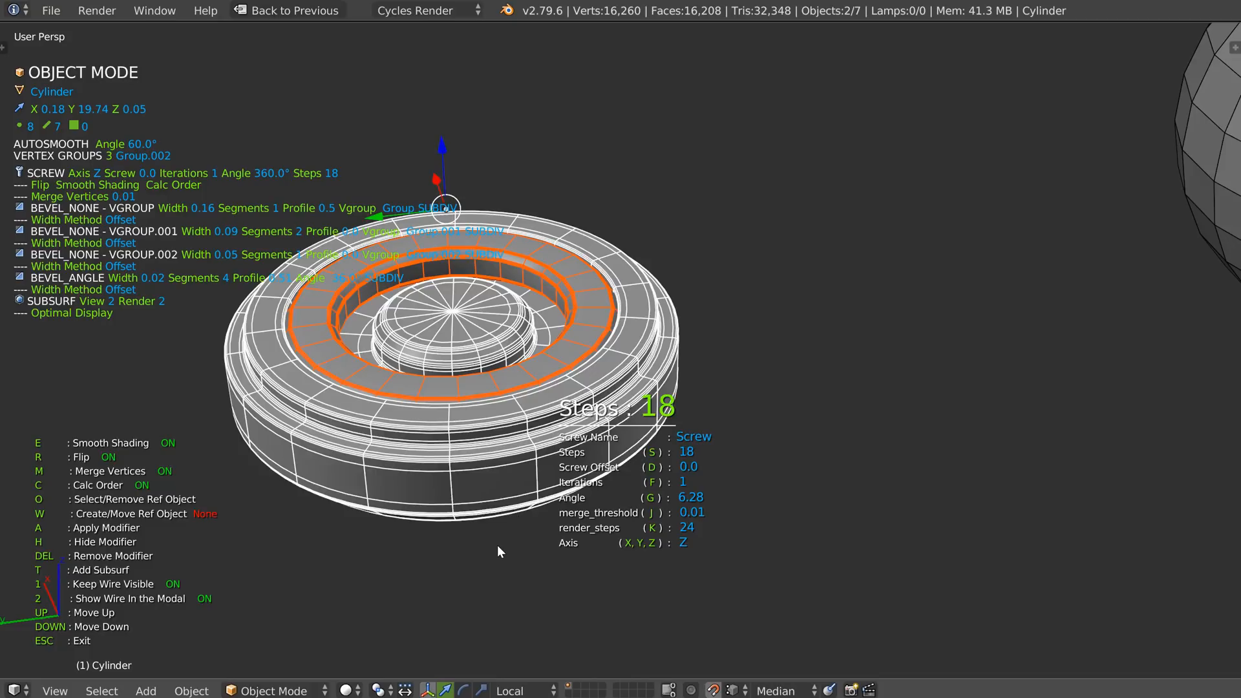
type("24")
key("Return")
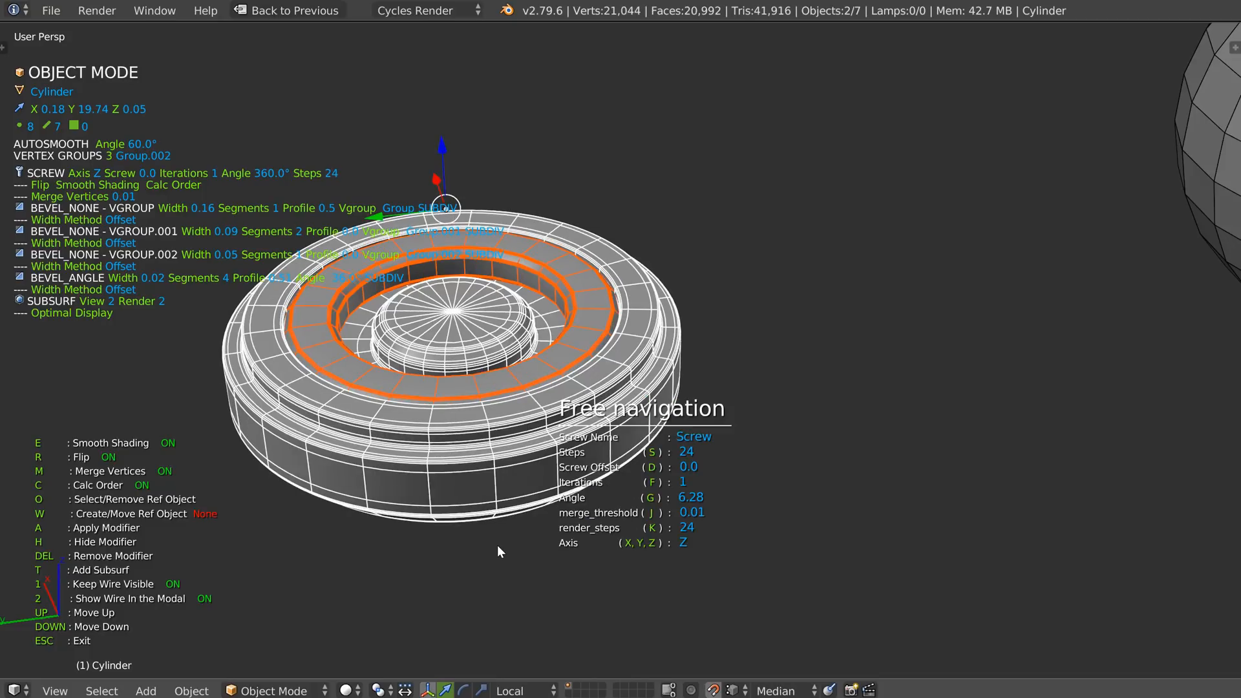
middle_click_drag(460, 340, 461, 392)
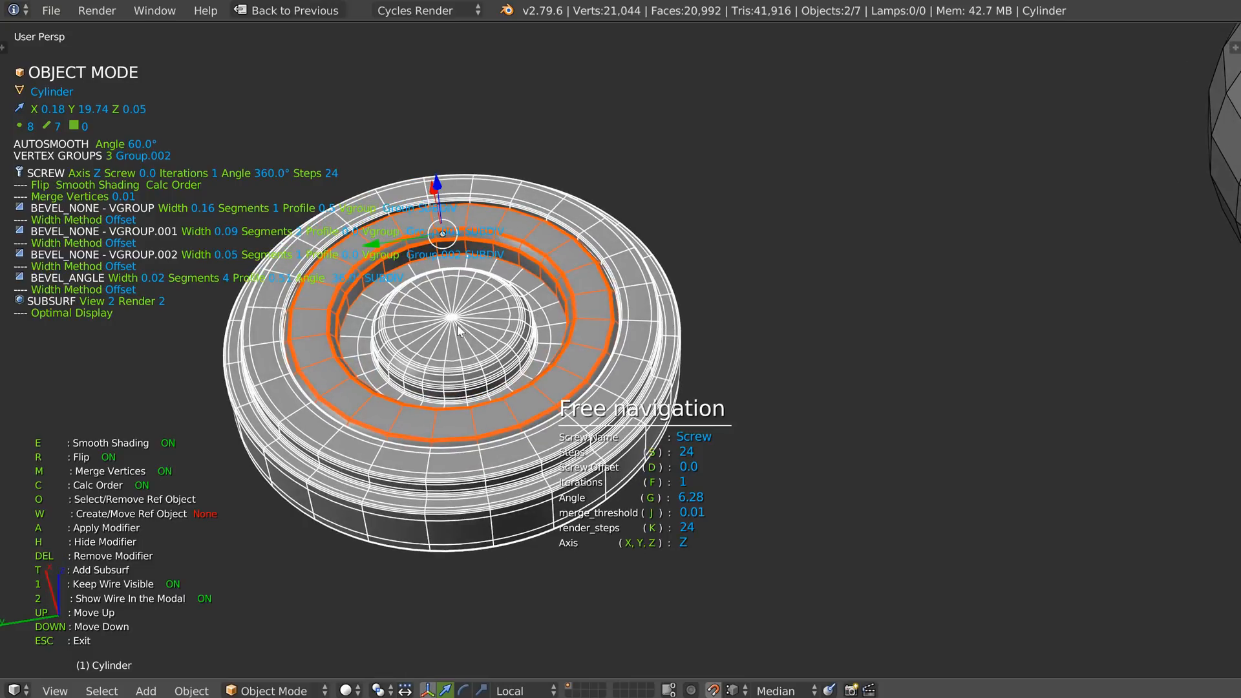
key("Escape")
Add a Catmull-Clark Subsurf modifier with 2 levels to the inner ring
right_click(589, 381)
right_click(615, 395)
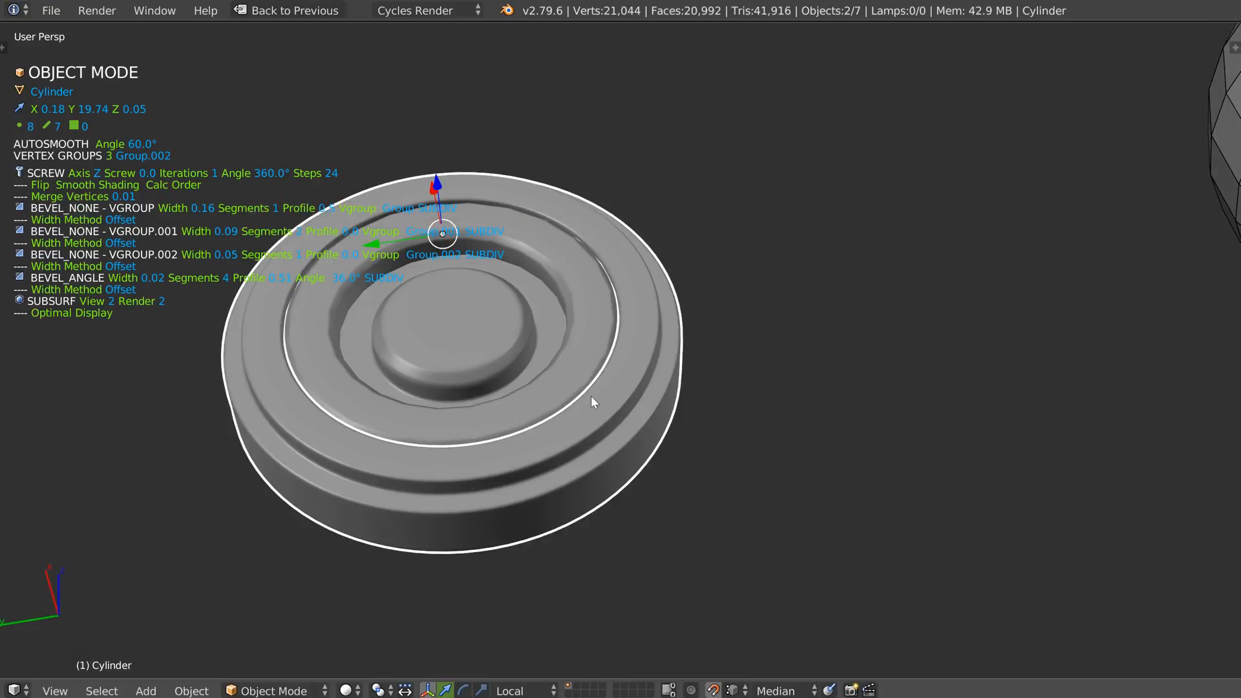
key("space")
left_click(690, 467)
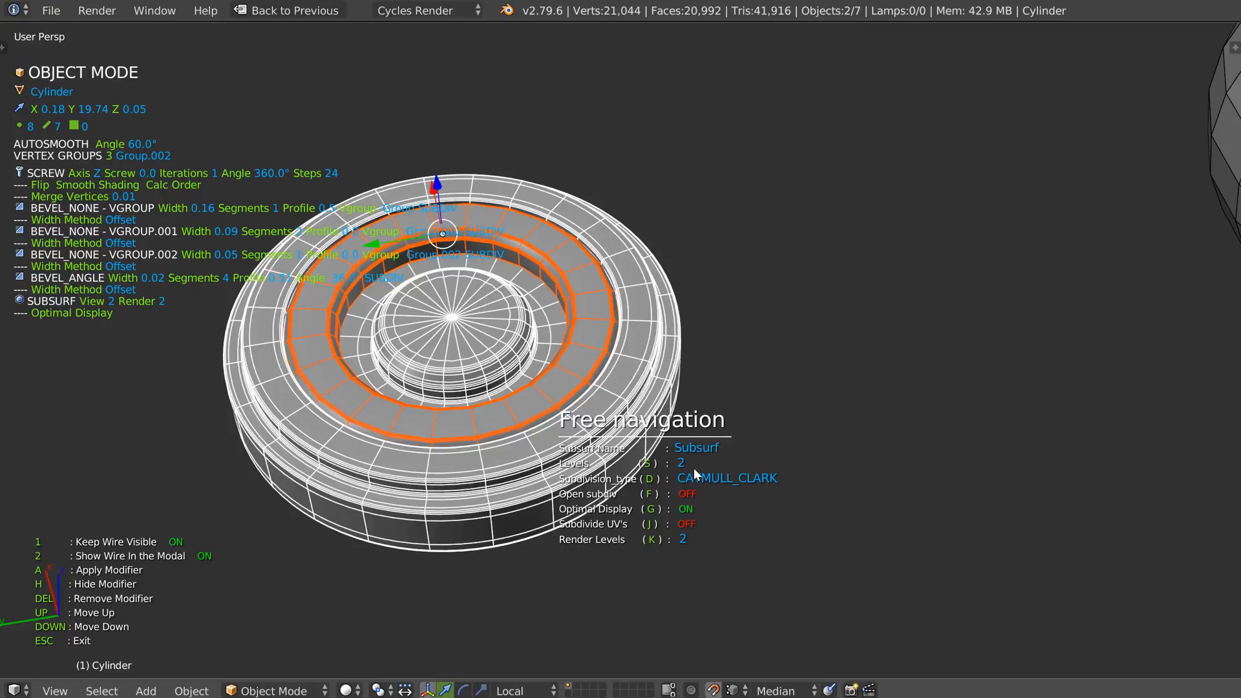
type("s2")
key("Return")
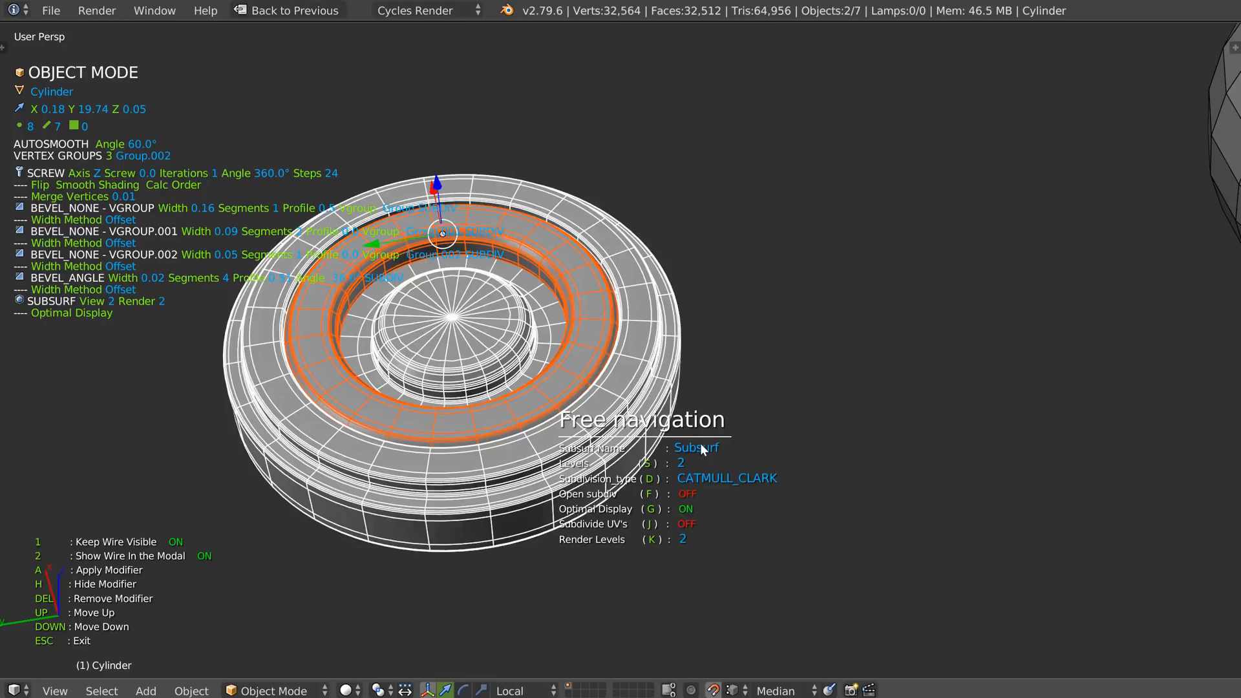
left_click(529, 420)
Assign a light grey material to the cylinder body and a dark grey material to the inner ring
middle_click_drag(531, 415, 555, 355)
key("q")
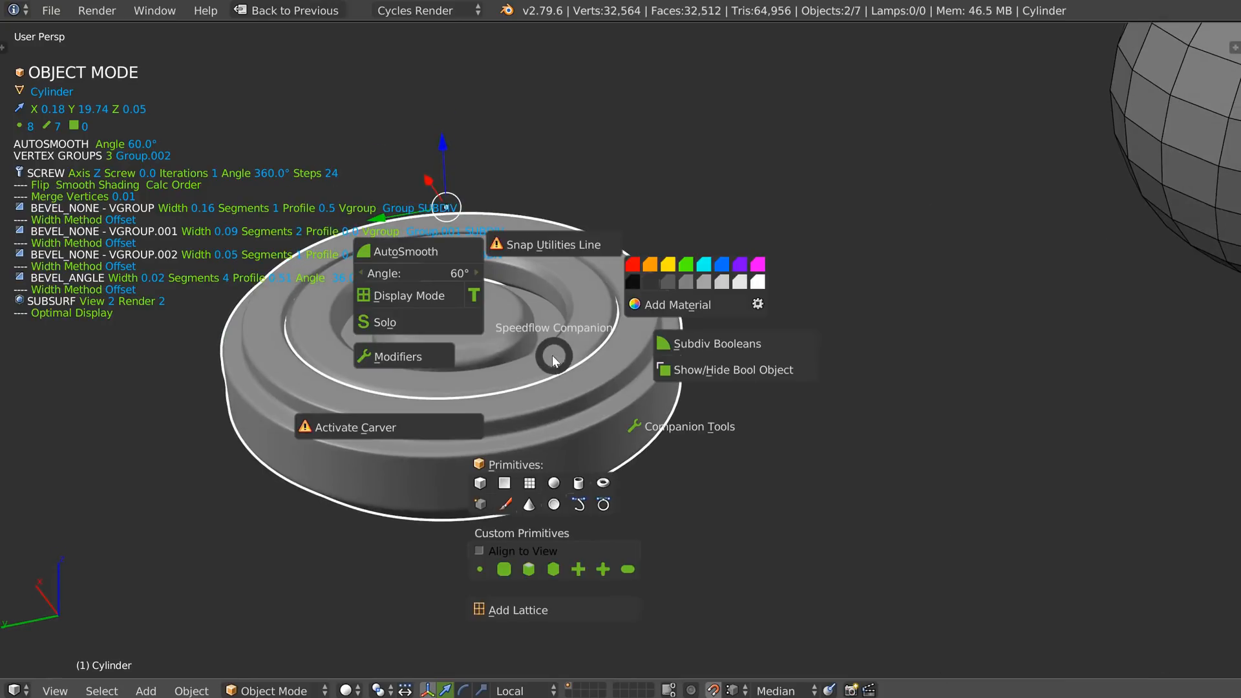
left_click(723, 282)
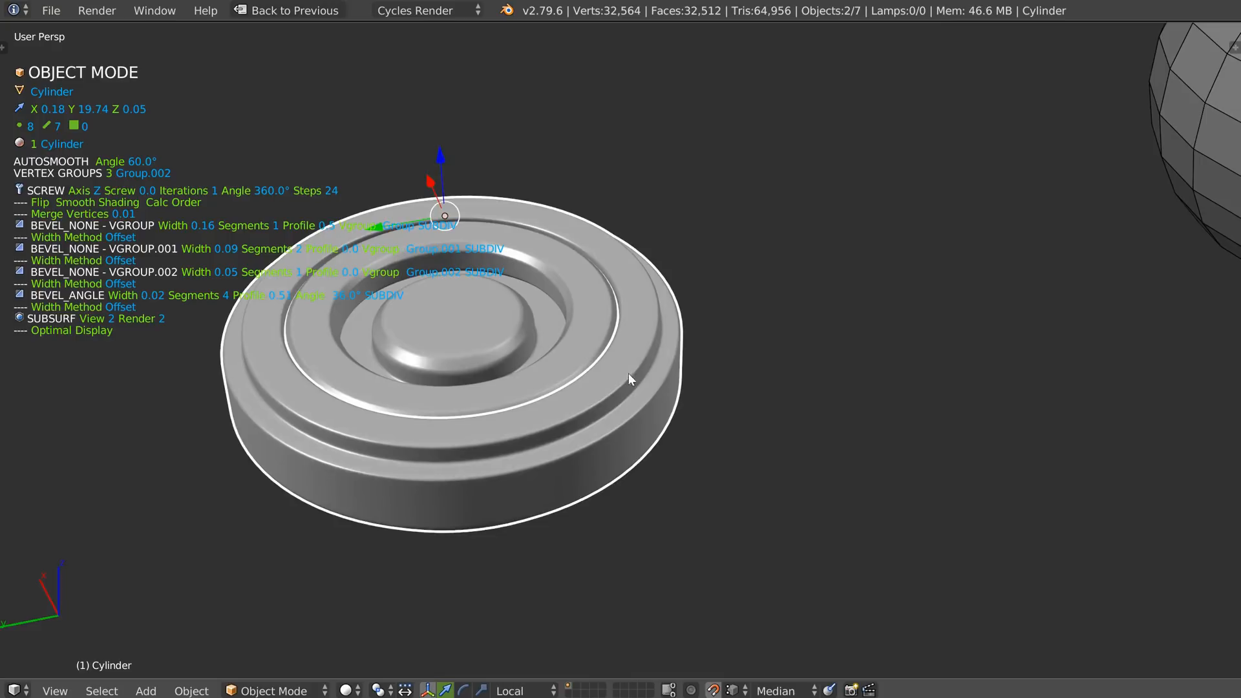
right_click(627, 378)
key("q")
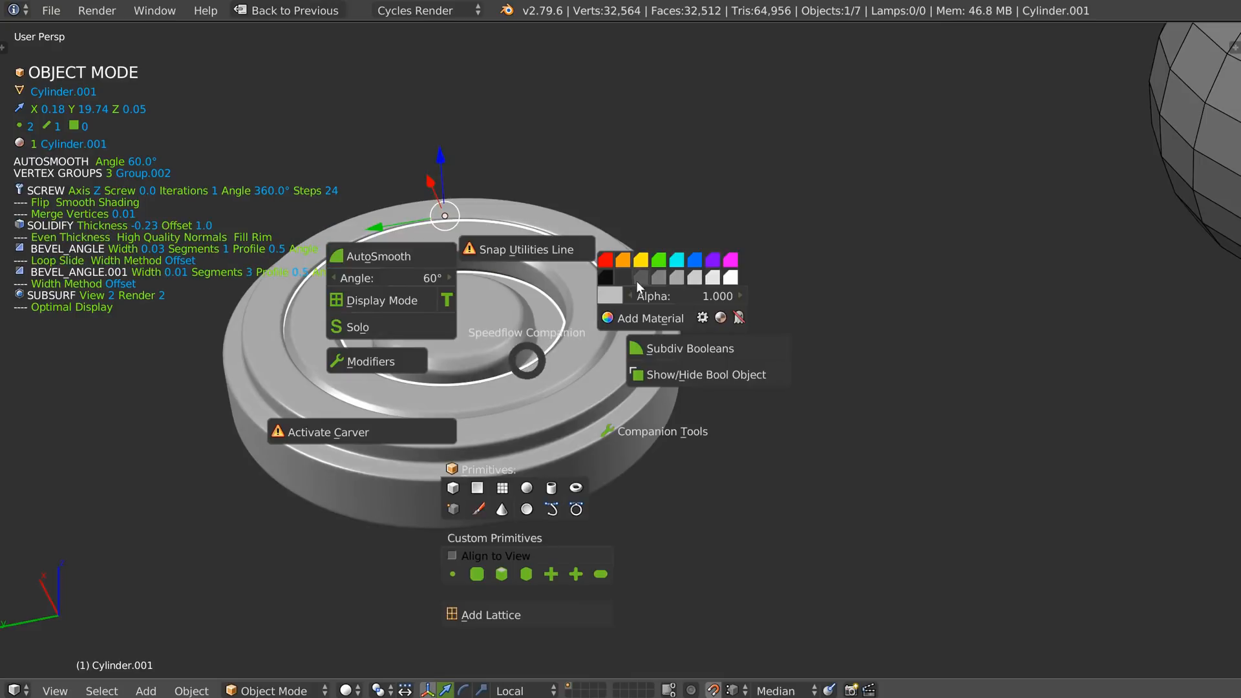
left_click(623, 277)
middle_click_drag(510, 358, 566, 407)
Move the upper outer rim edge of the cylinder body's profile along its local Z axis
right_click(615, 401, "shift")
scroll(608, 398, "down", 3)
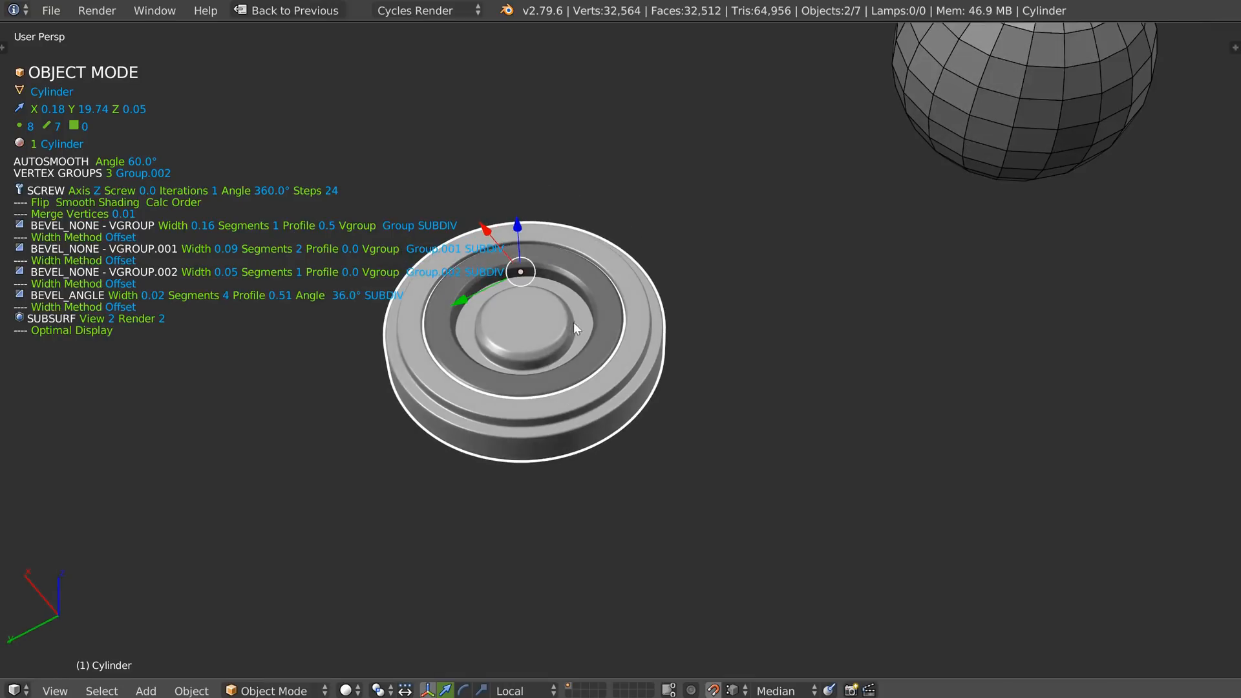
scroll(564, 310, "up", 1)
middle_click_drag(558, 278, 436, 379)
middle_click_drag(607, 380, 672, 339)
middle_click_drag(679, 350, 690, 334)
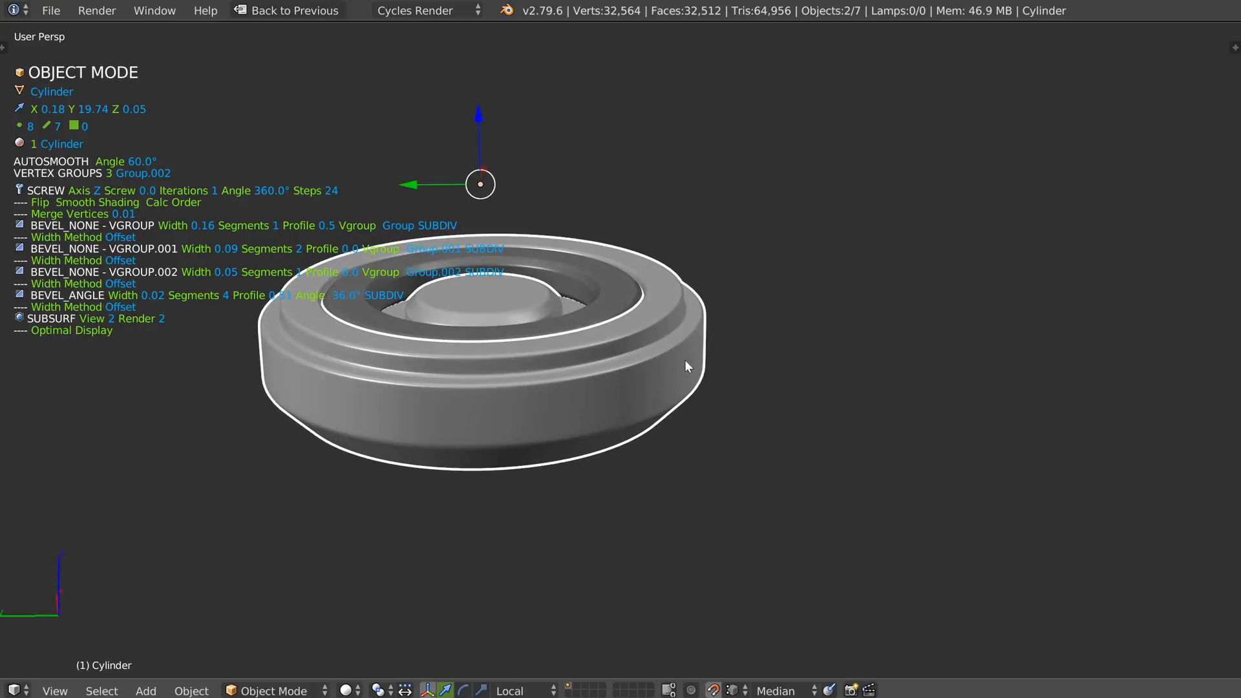
key("Tab")
right_click(710, 289)
right_click(646, 279, "shift")
key("g")
key("z")
key("z")
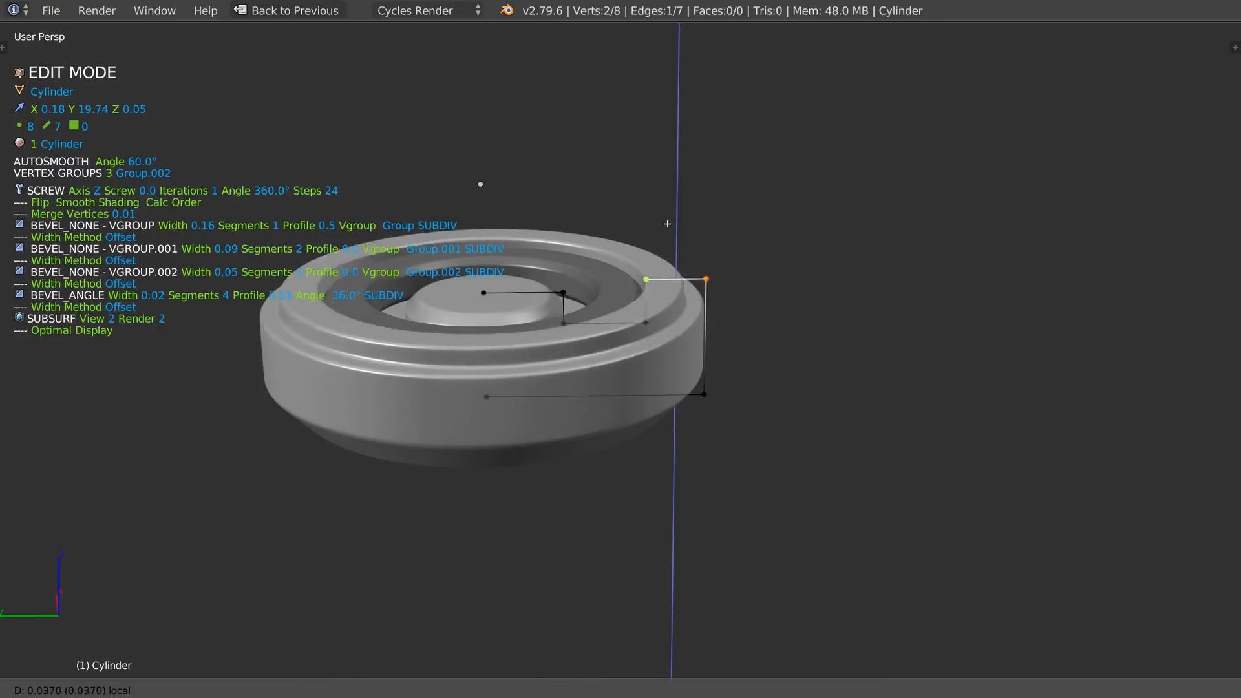
left_click(671, 231)
Reshape the cylinder profile by moving the groove's outer bottom vertex inward and the lower outer vertex outward
right_click_drag(646, 322, 563, 335)
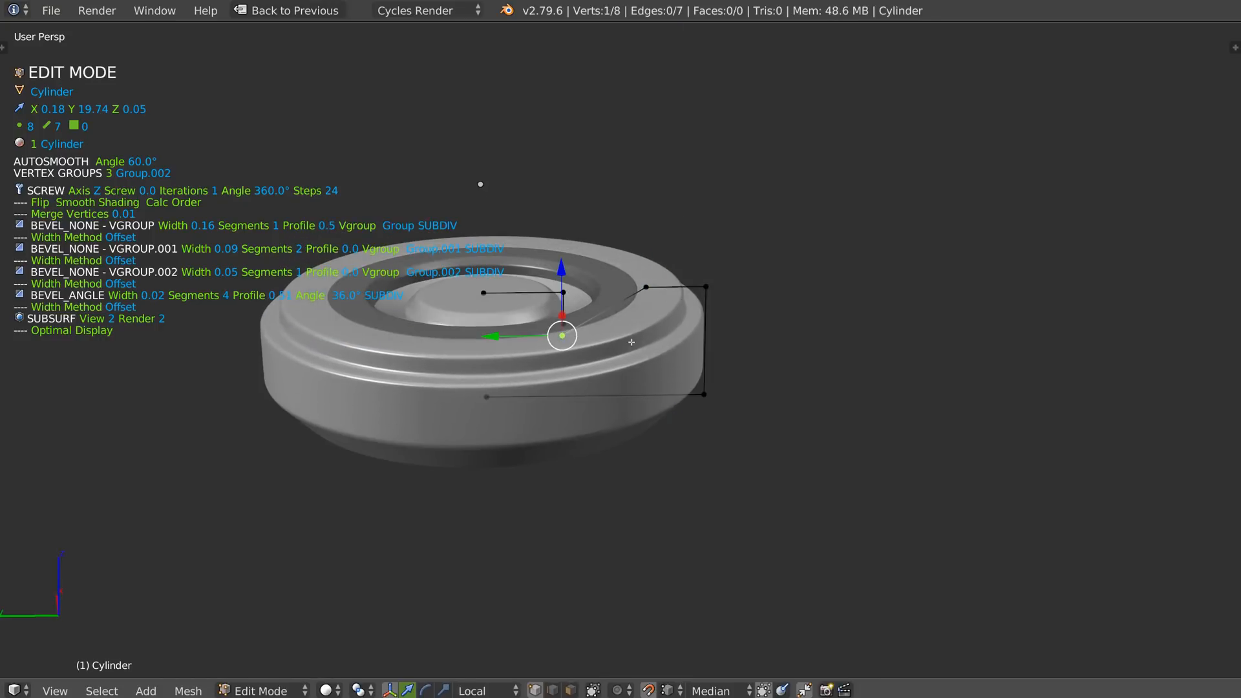
key("Escape")
right_click(767, 398)
left_click_drag(630, 396, 684, 376)
key("Tab")
Examine the base mesh behind the Screw-based sphere in Edit Mode, then return to Object Mode
middle_click_drag(666, 310, 481, 407)
scroll(754, 307, "down", 4)
scroll(649, 328, "down", 3)
middle_click_drag(649, 326, 641, 308)
scroll(641, 308, "up", 2)
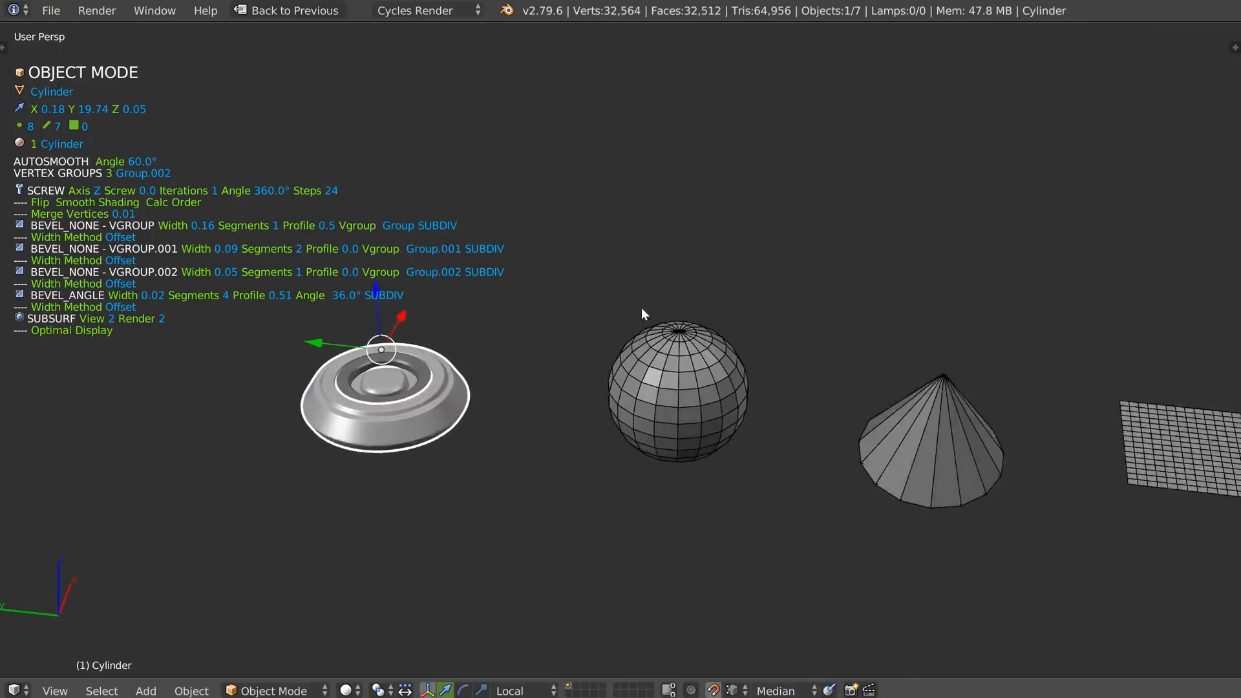
right_click(702, 365)
middle_click_drag(703, 365, 658, 343, "shift")
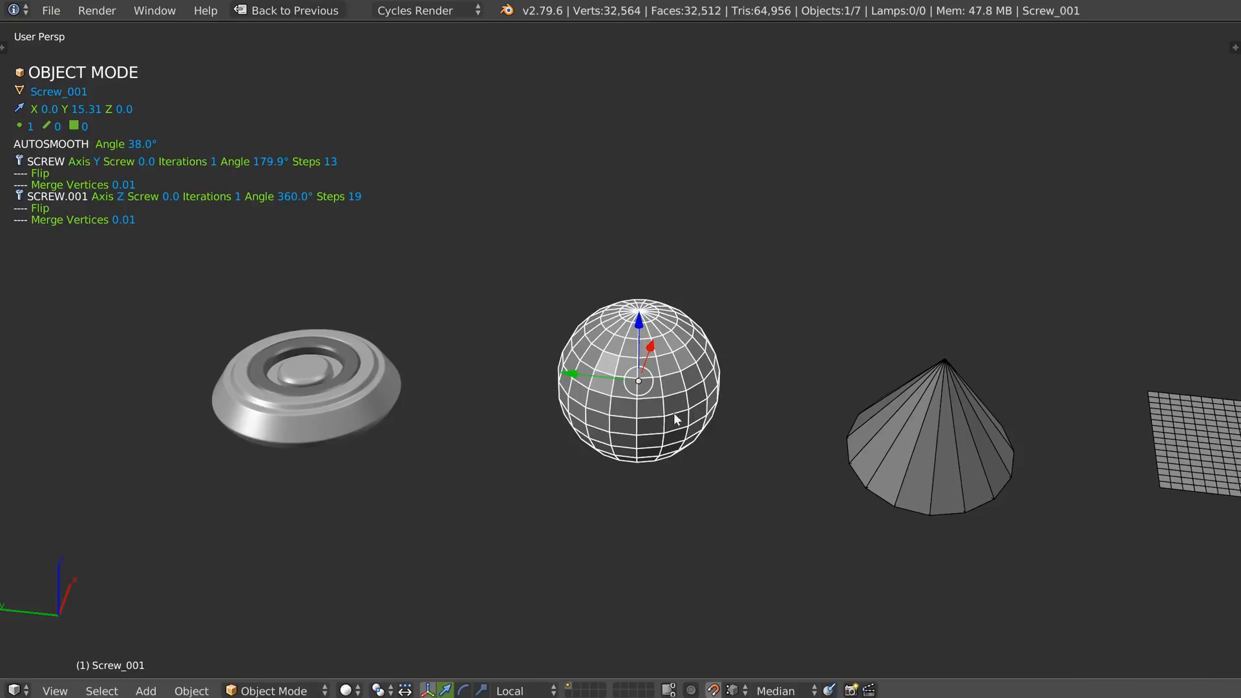
key("Tab")
middle_click_drag(673, 421, 640, 386)
key("Tab")
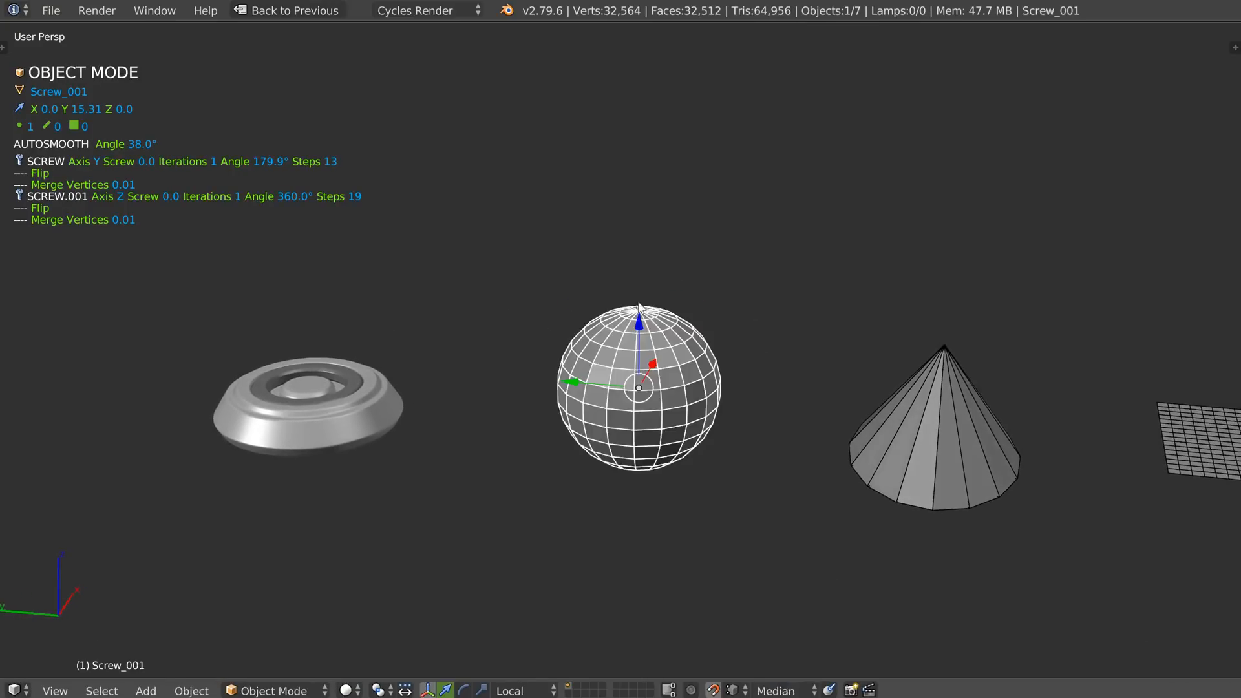
Subdivide the cone's slanted profile edge and move the new middle vertex outward
middle_click_drag(874, 401, 595, 305, "shift")
right_click(698, 379)
key("Tab")
scroll(692, 311, "up", 3)
right_click(778, 383, "shift")
middle_click_drag(704, 401, 690, 373)
key("w")
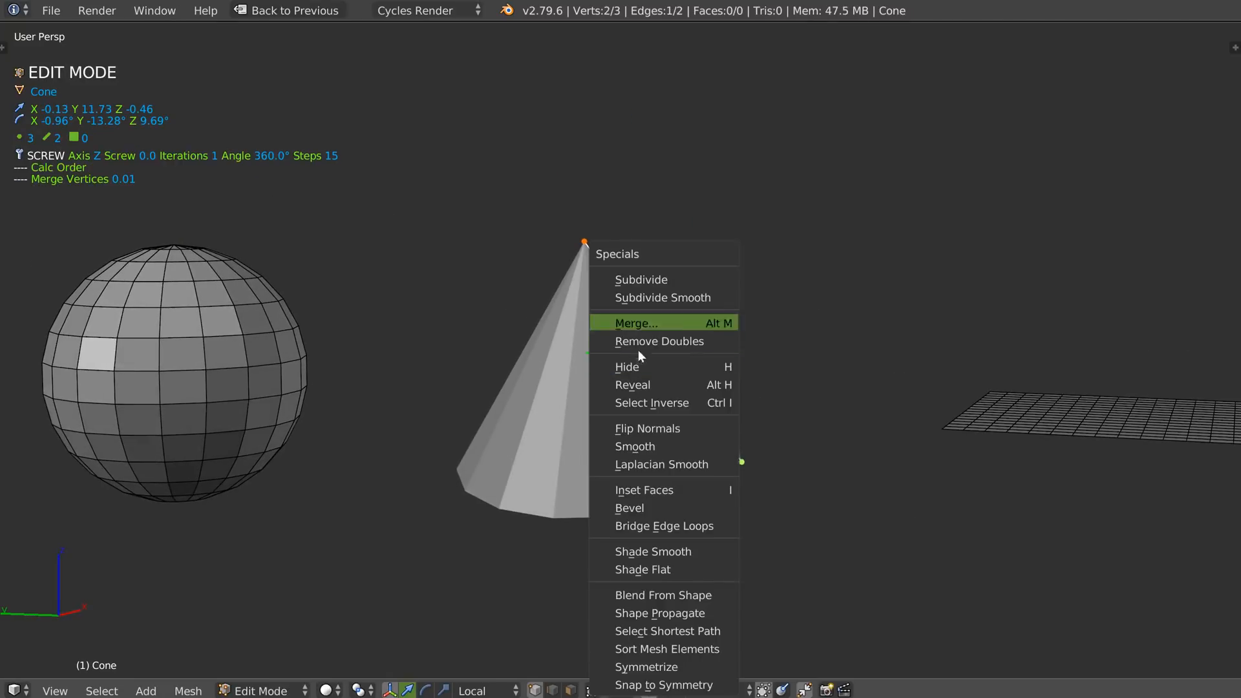
left_click(628, 280)
right_click(669, 383)
middle_click_drag(676, 381, 665, 364)
left_click_drag(607, 357, 630, 359)
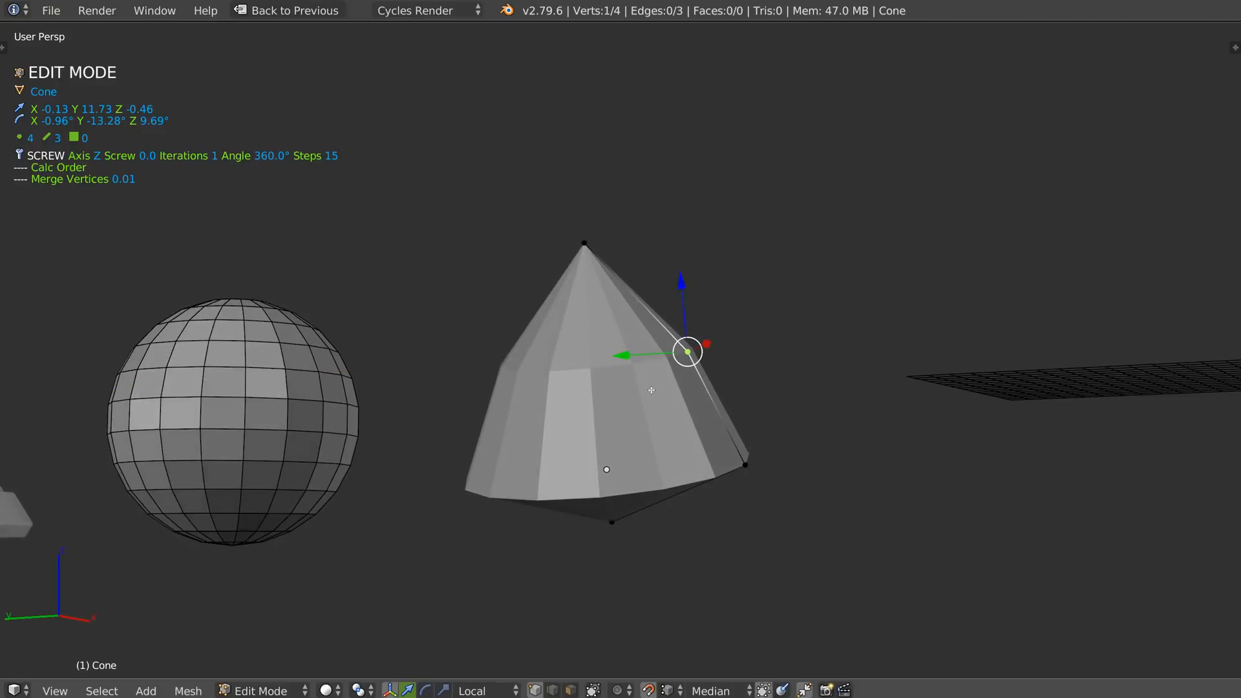
Bevel the cone's middle profile vertex with a vertex-group Bevel modifier of width 0.69 and 5 segments
key("alt+q")
left_click(784, 390)
key("s")
key("d")
key("d")
key("s")
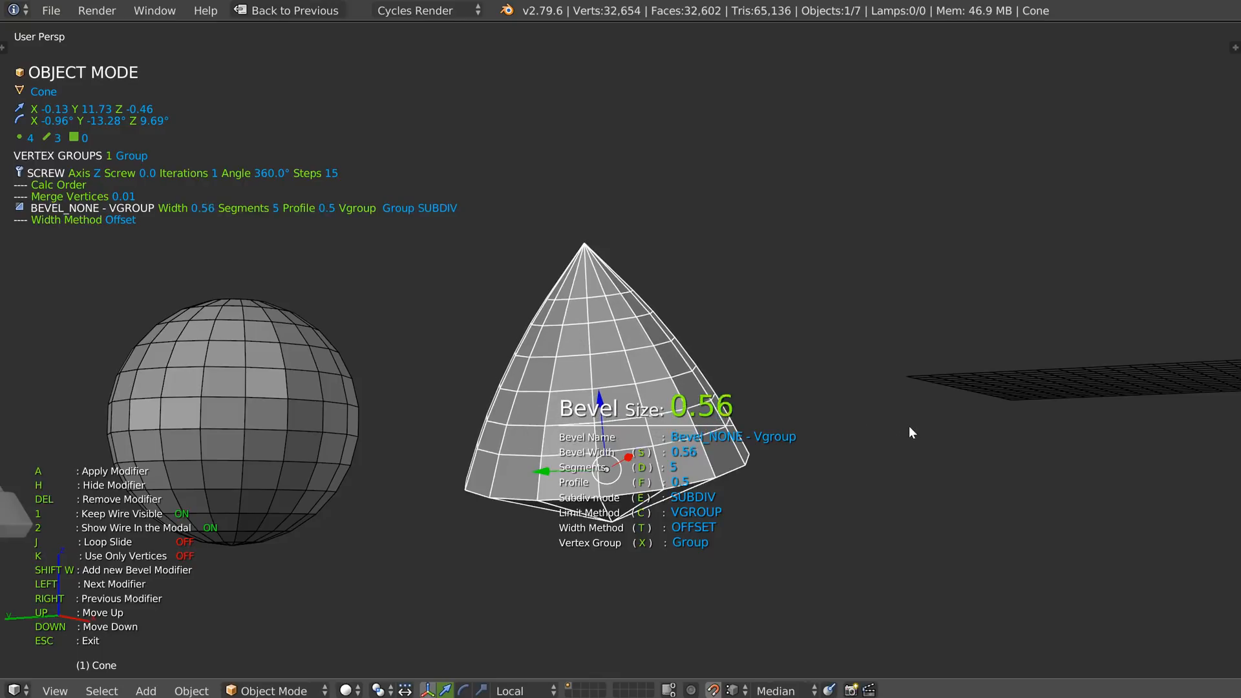
key("s")
middle_click_drag(895, 425, 644, 344)
Subdivide the cone's base profile edge and shift the new vertex along its local Z axis
key("Tab")
right_click(702, 265)
right_click(565, 331, "shift")
key("w")
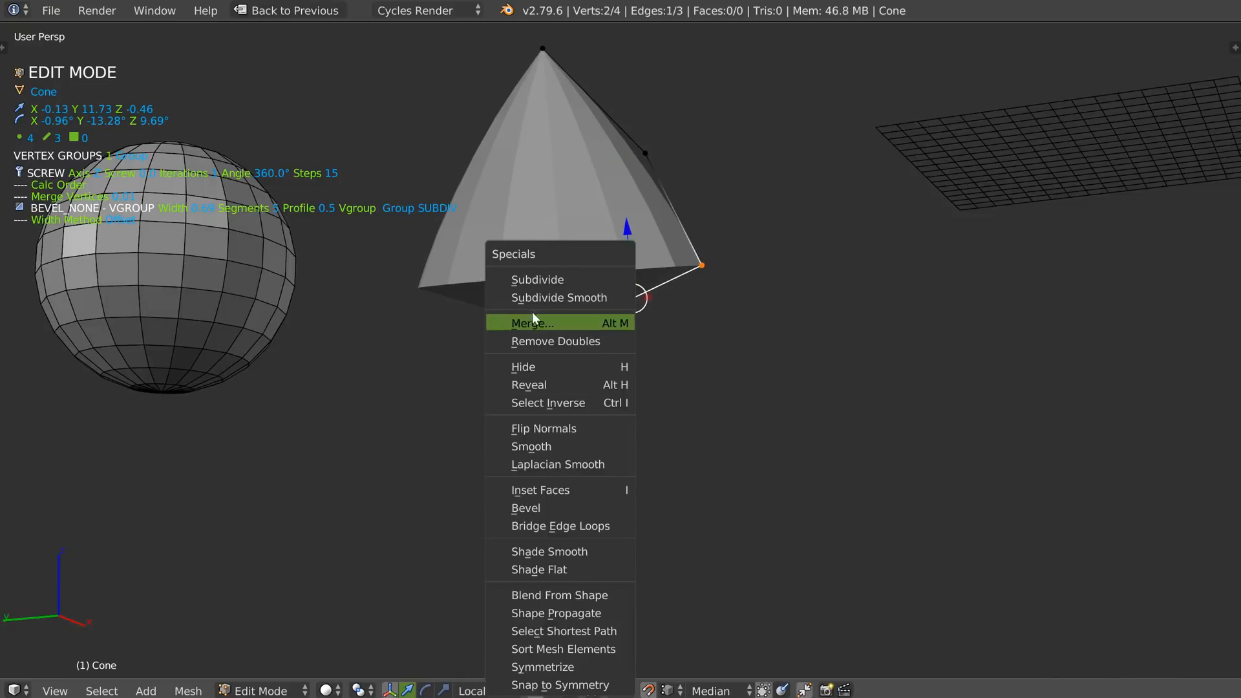
left_click(539, 279)
right_click(632, 297)
key("g")
key("z")
key("z")
left_click(630, 242)
Bevel the new base vertex with a second vertex-group Bevel modifier of width 0.39 and 5 segments
key("space")
left_click(770, 340)
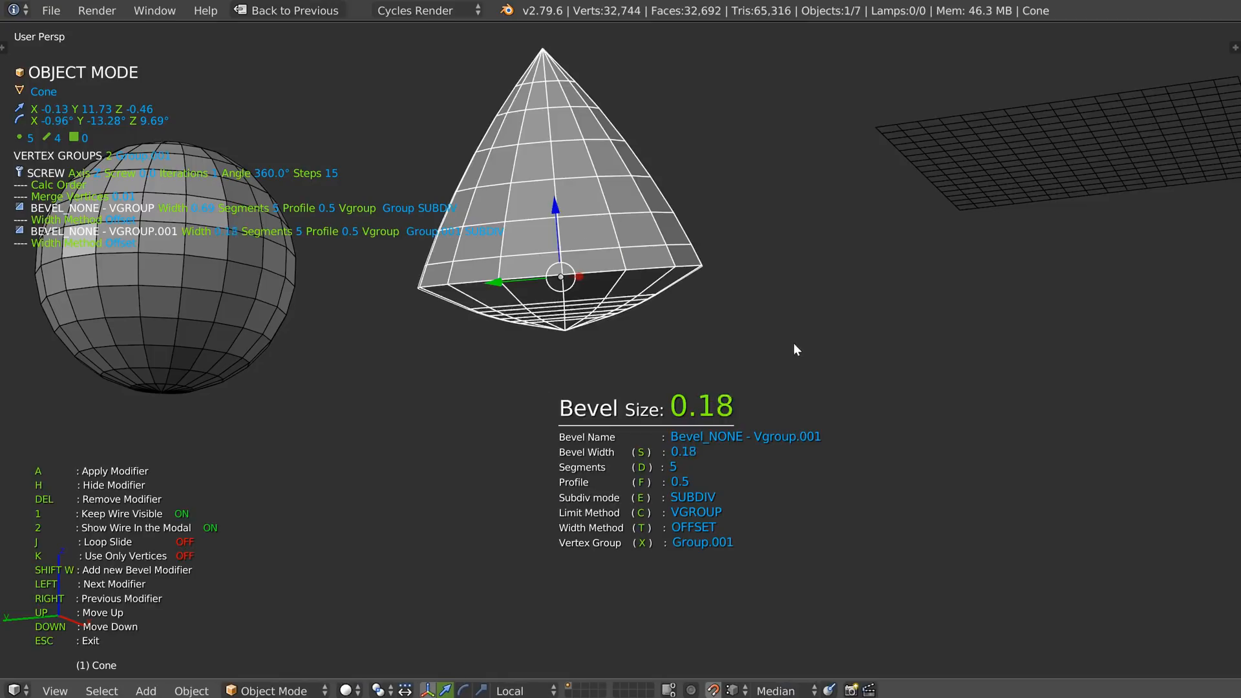
left_click(820, 352)
middle_click_drag(820, 352, 661, 351)
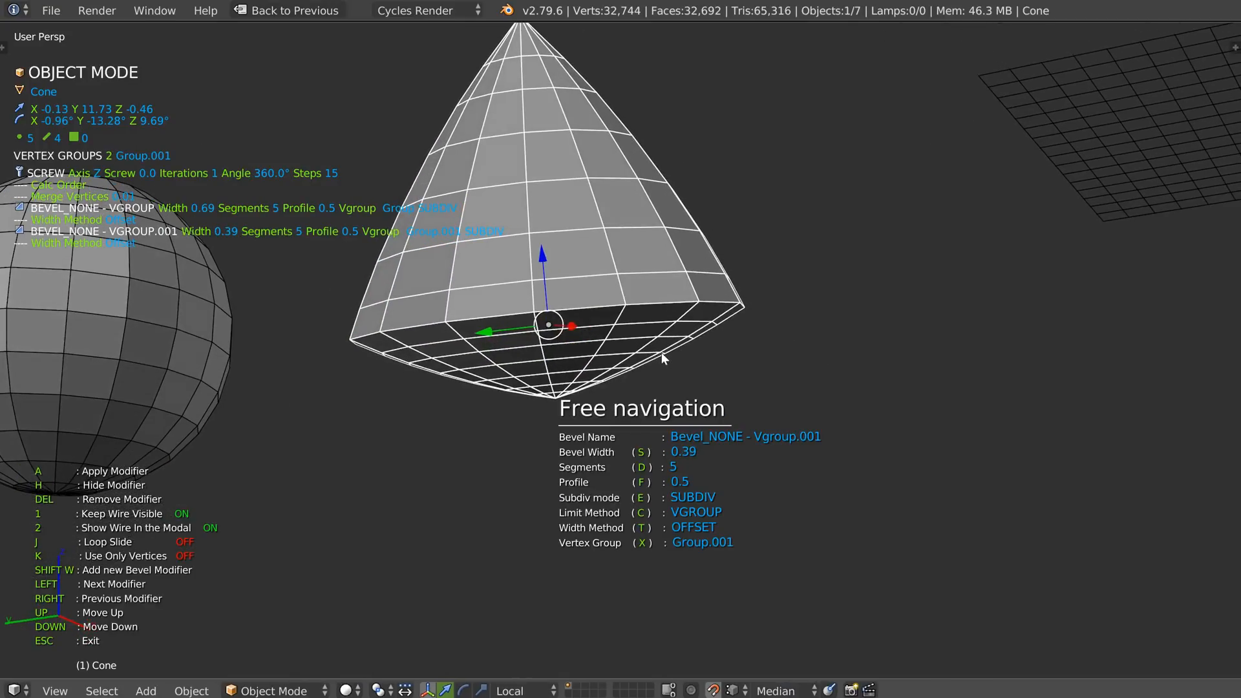
Add an angle-limited Bevel modifier to the cone with width 0.04, 5 segments and a 36° angle
key("shift+w")
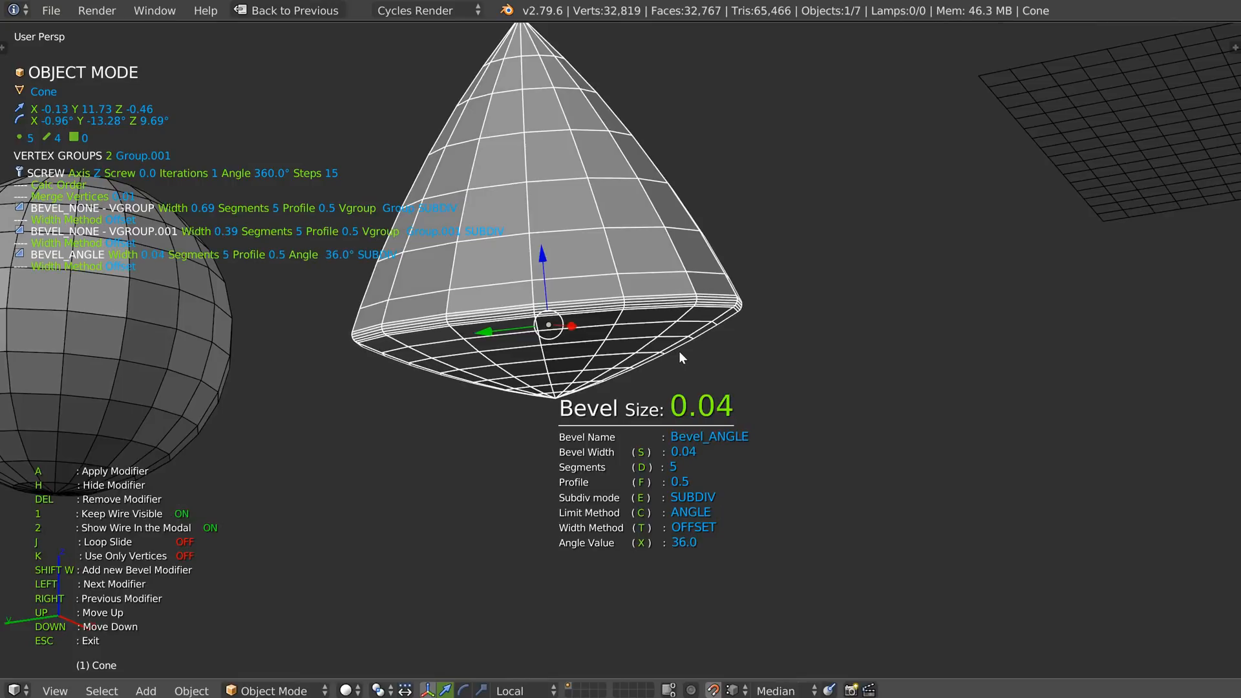
left_click(680, 351)
middle_click_drag(680, 351, 645, 356)
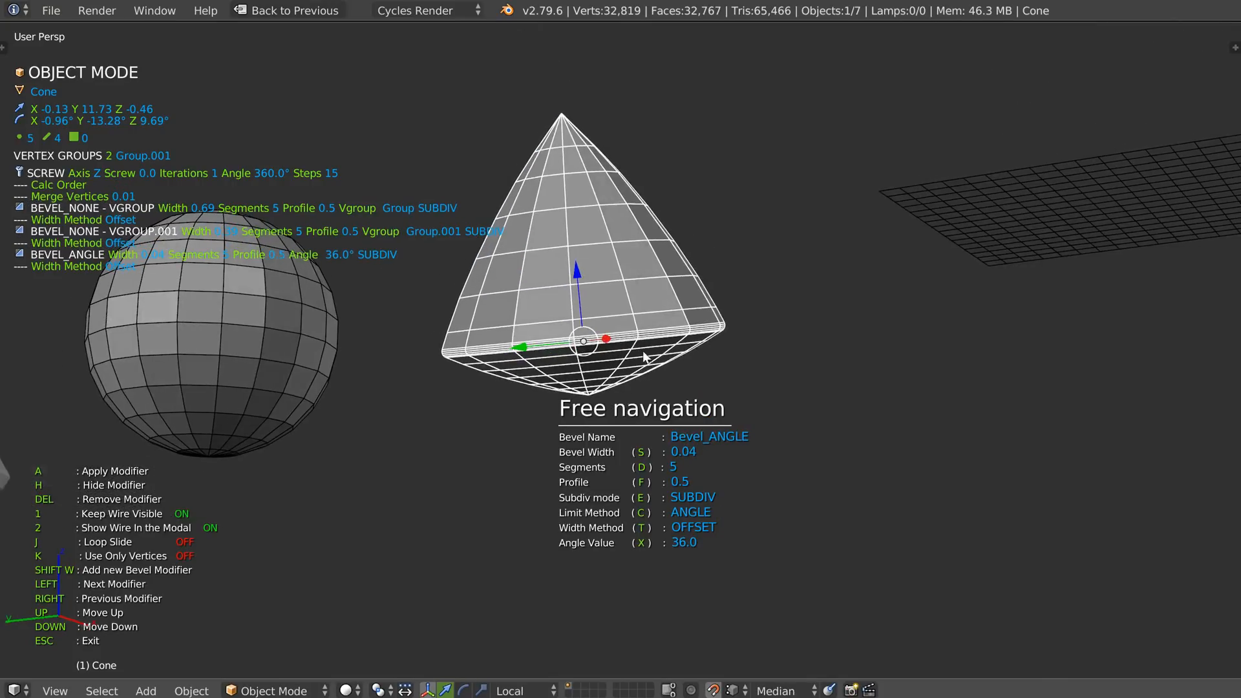
key("Tab")
key("Tab")
Set the cone's Screw modifier to 25 steps
middle_click_drag(614, 294, 616, 335)
key("space")
left_click(595, 503)
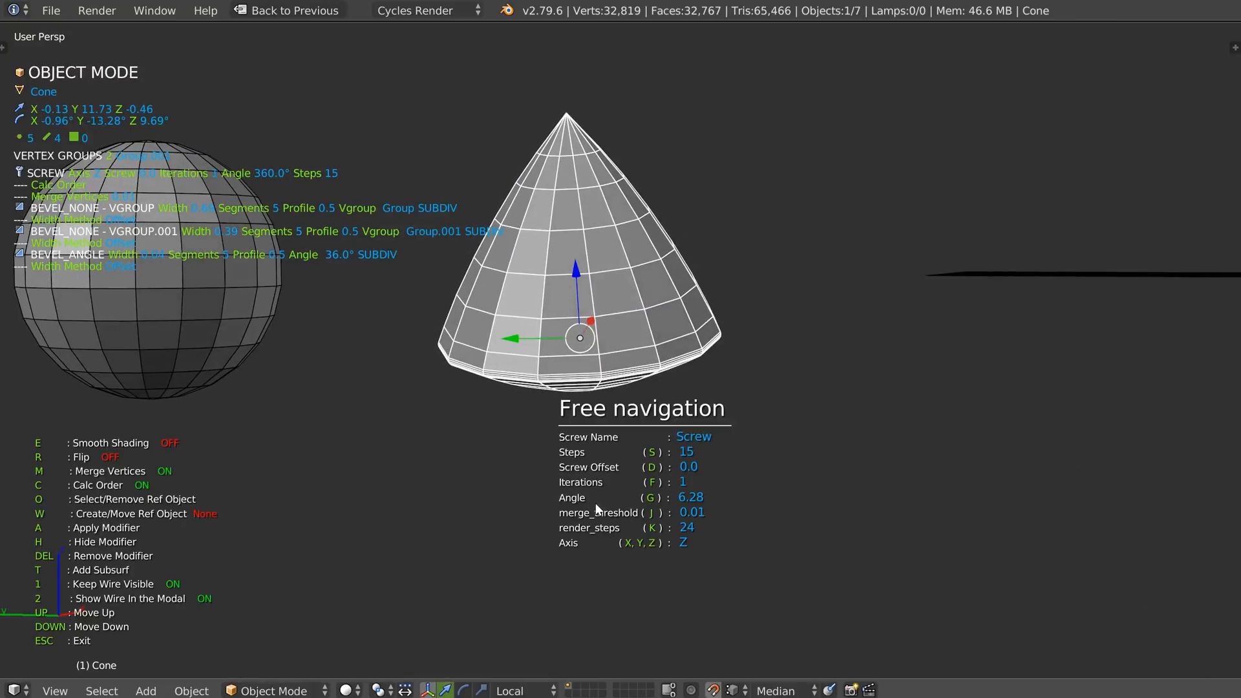
key("s")
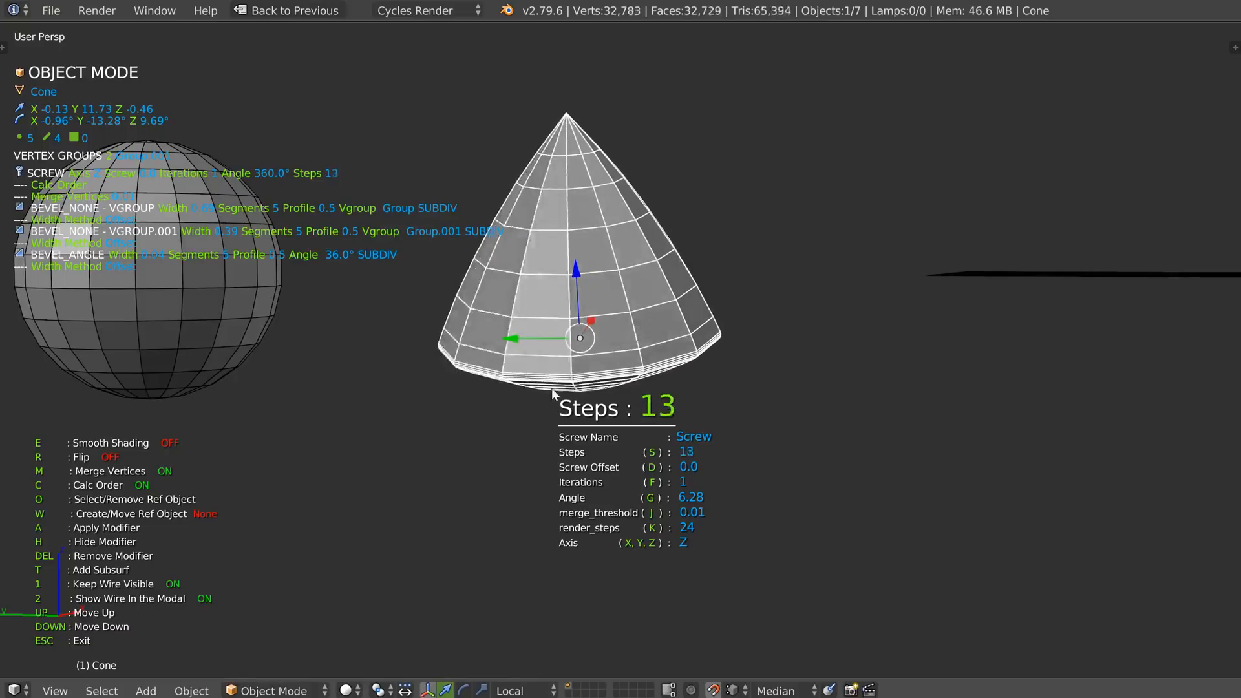
left_click(970, 425)
mouse_move(840, 433)
middle_mouse_down()
mouse_move(770, 362)
mouse_move(621, 343)
mouse_move(607, 367)
middle_mouse_up()
key("Escape")
key("shift+z")
left_click(727, 342)
Turn on Smooth Shading in the cone's Screw modifier
key("space")
left_click(596, 528)
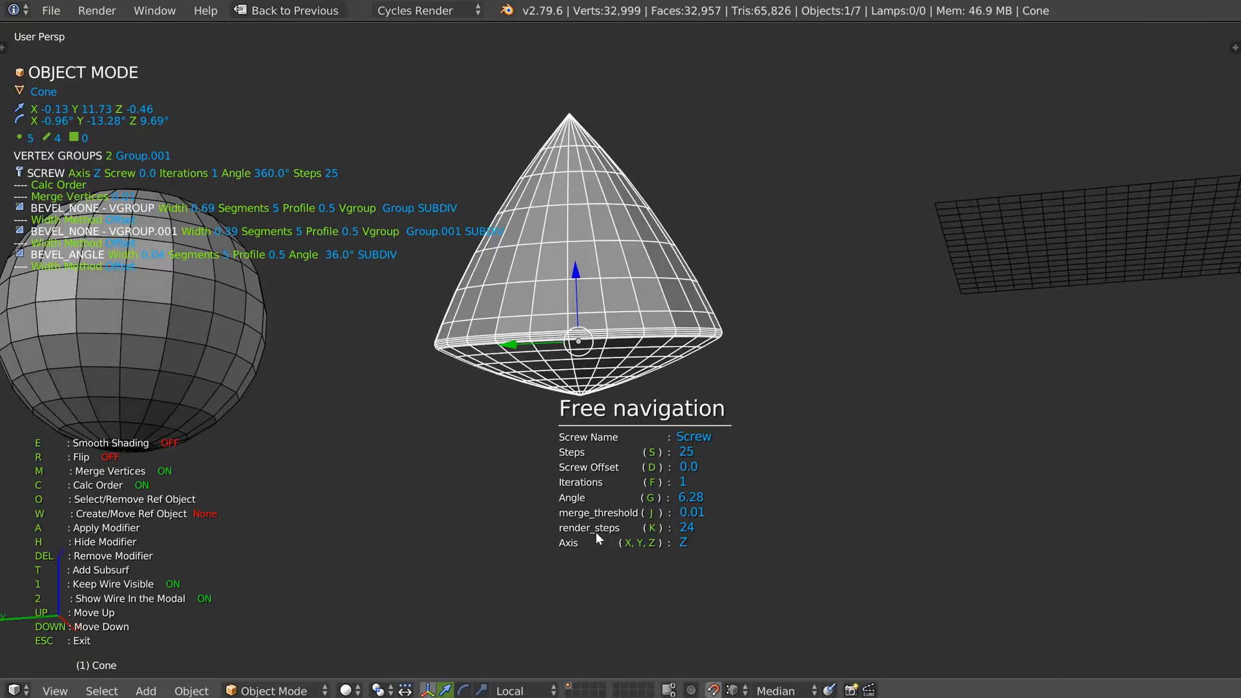
key("e")
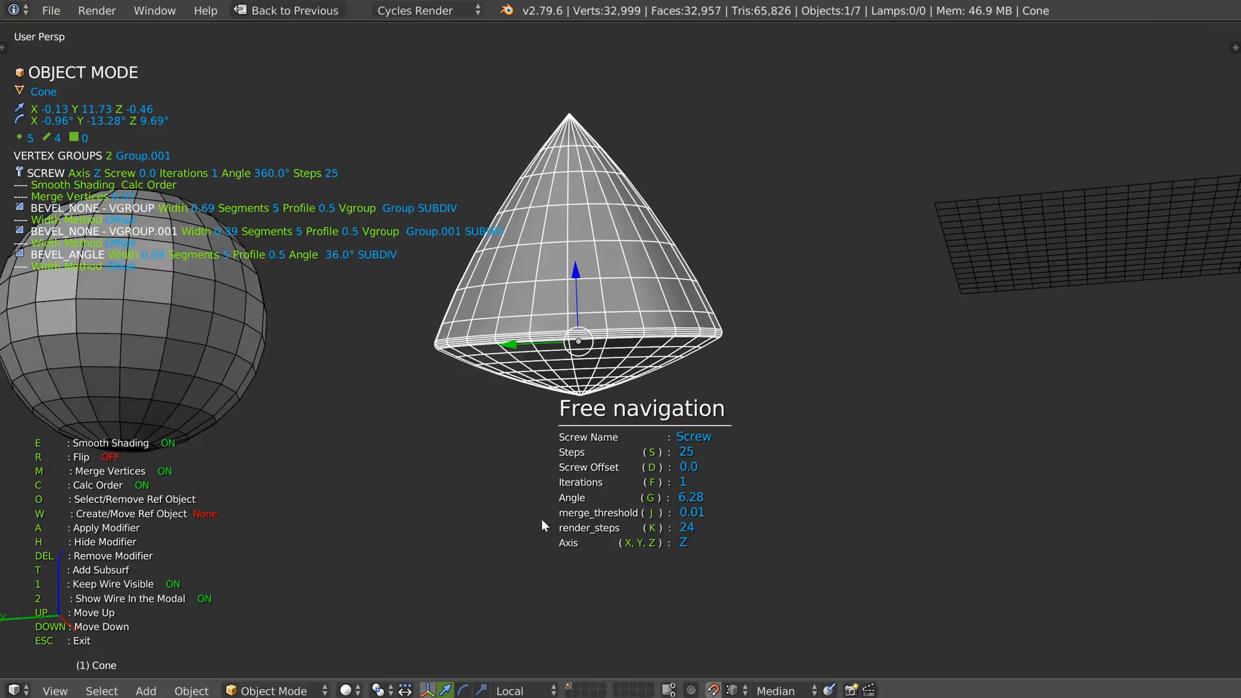
mouse_move(601, 410)
middle_mouse_down()
mouse_move(596, 333)
mouse_move(640, 319)
mouse_move(640, 401)
mouse_move(774, 406)
mouse_move(695, 415)
mouse_move(580, 335)
middle_mouse_up()
key("Escape")
Add a level 2 Subsurf modifier to the cone
key("ctrl+2")
middle_click_drag(673, 332, 571, 338)
key("Tab")
key("Tab")
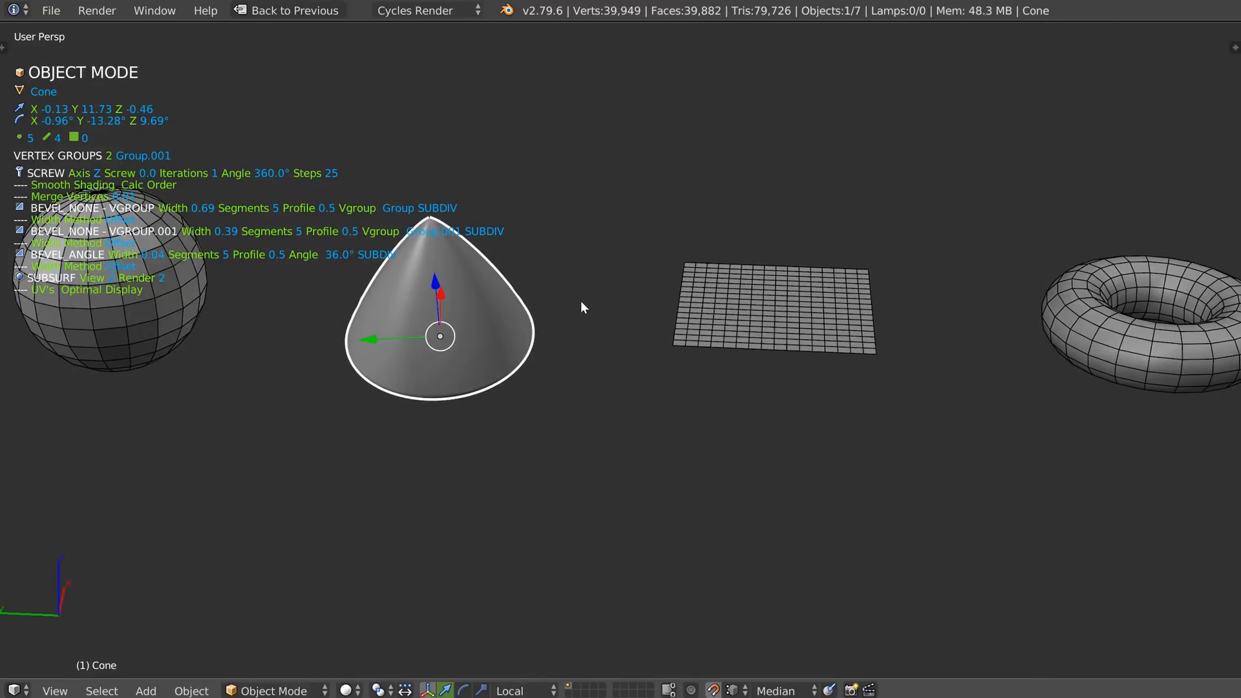
Add a second Screw modifier to the circle with 24 steps around the Z axis
scroll(676, 293, "down", 2)
middle_click_drag(811, 333, 462, 284, "shift")
middle_click_drag(778, 270, 496, 301, "shift")
scroll(549, 310, "up", 2)
right_click(645, 363)
scroll(646, 363, "up", 2)
middle_click_drag(645, 364, 601, 363, "shift")
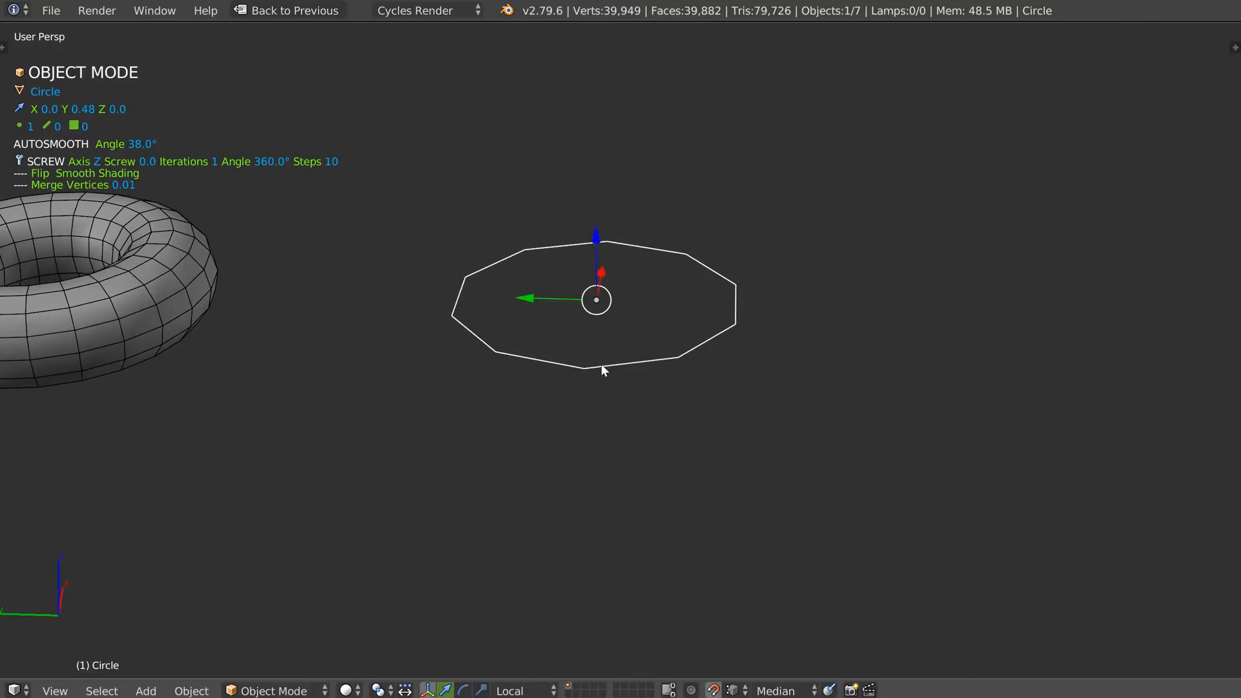
key("space")
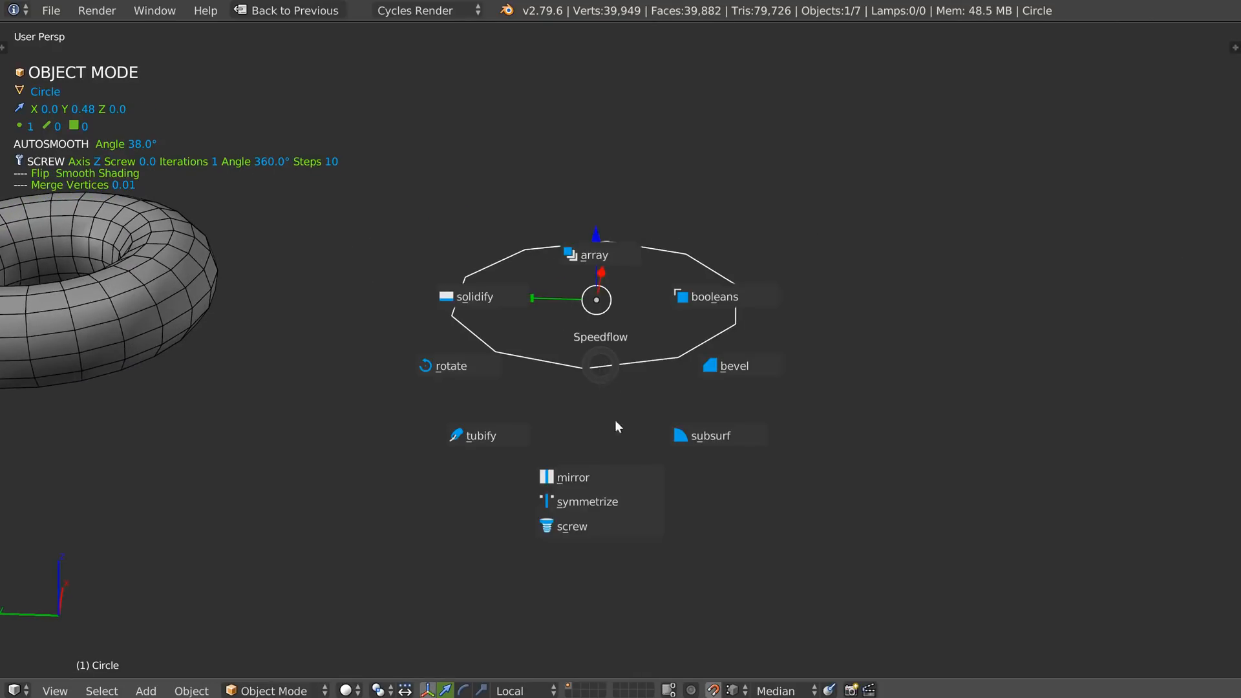
left_click(588, 526)
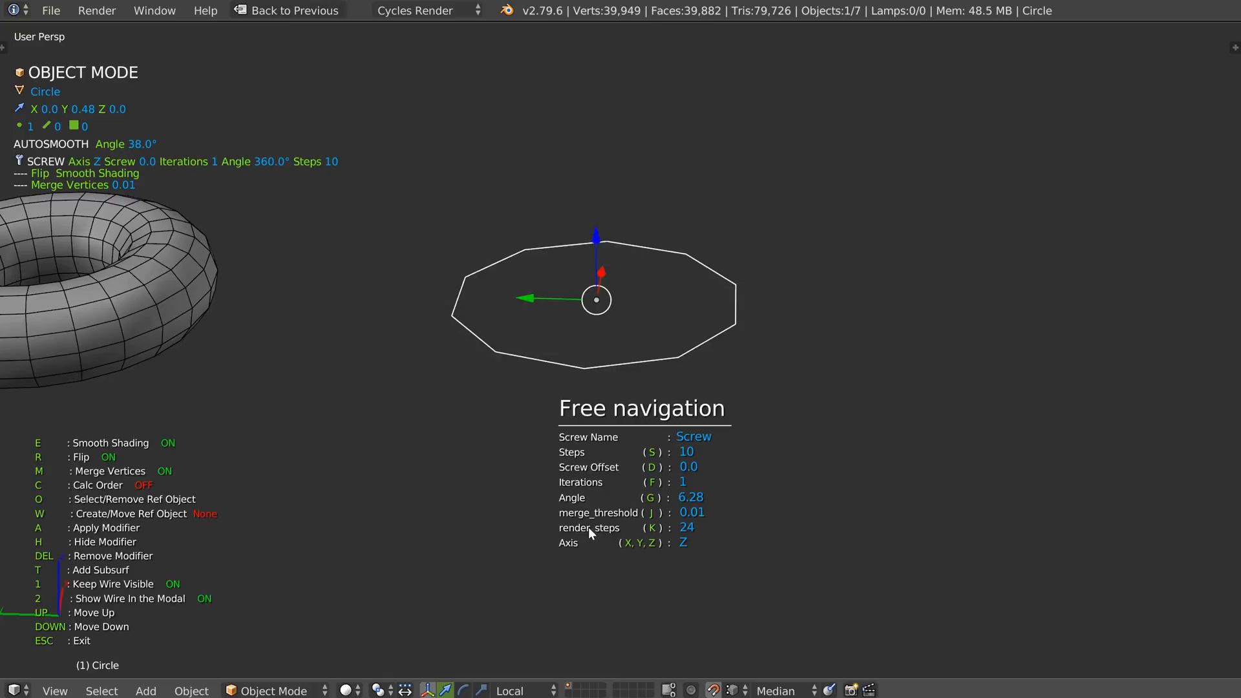
key("KP_Add")
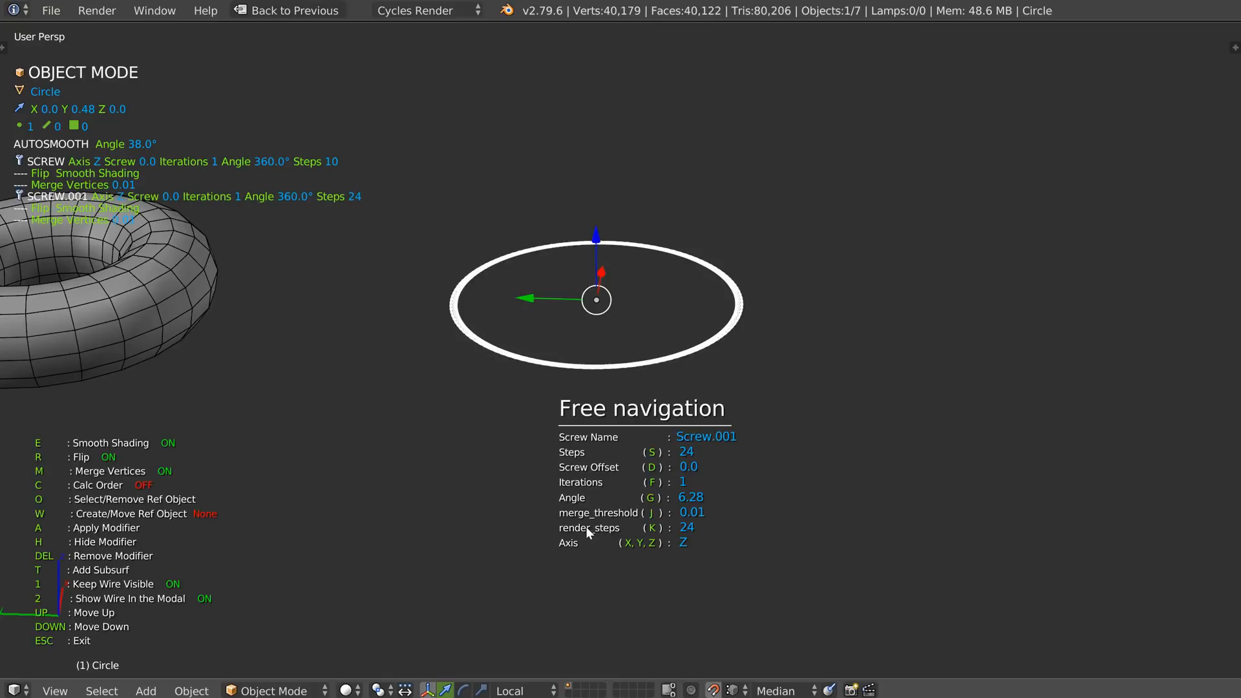
key("Escape")
Set the angle of the circle's first Screw modifier to 0
key("space")
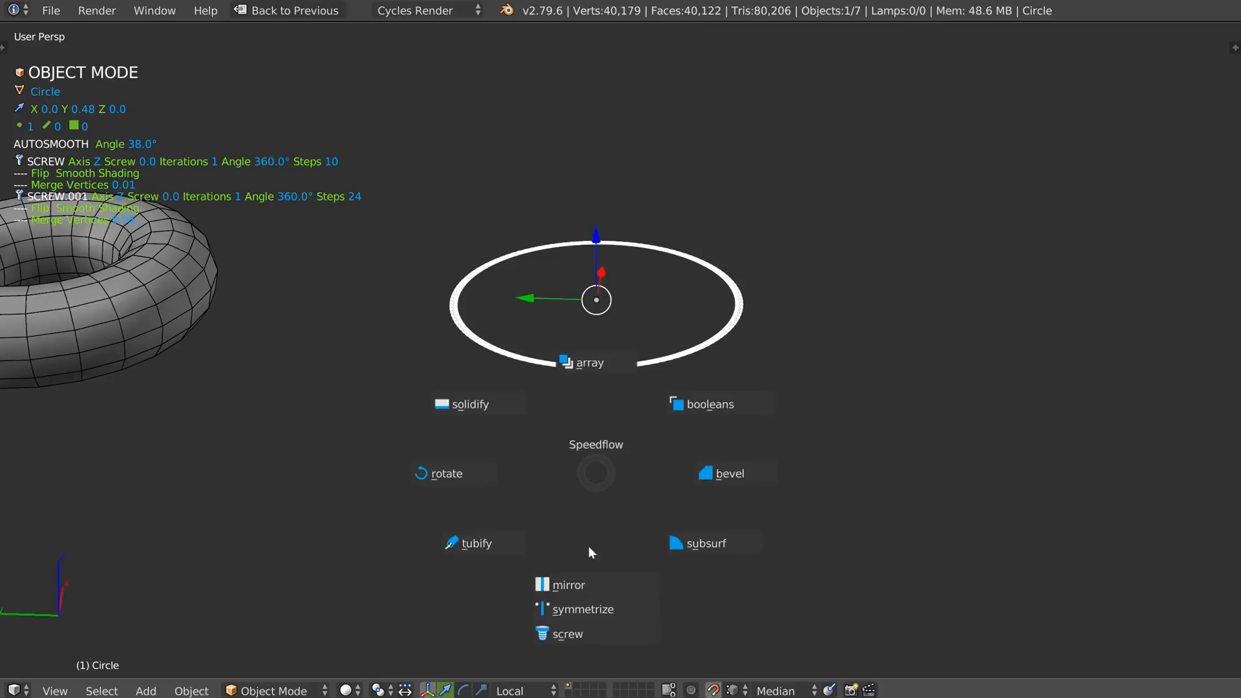
left_click(579, 634)
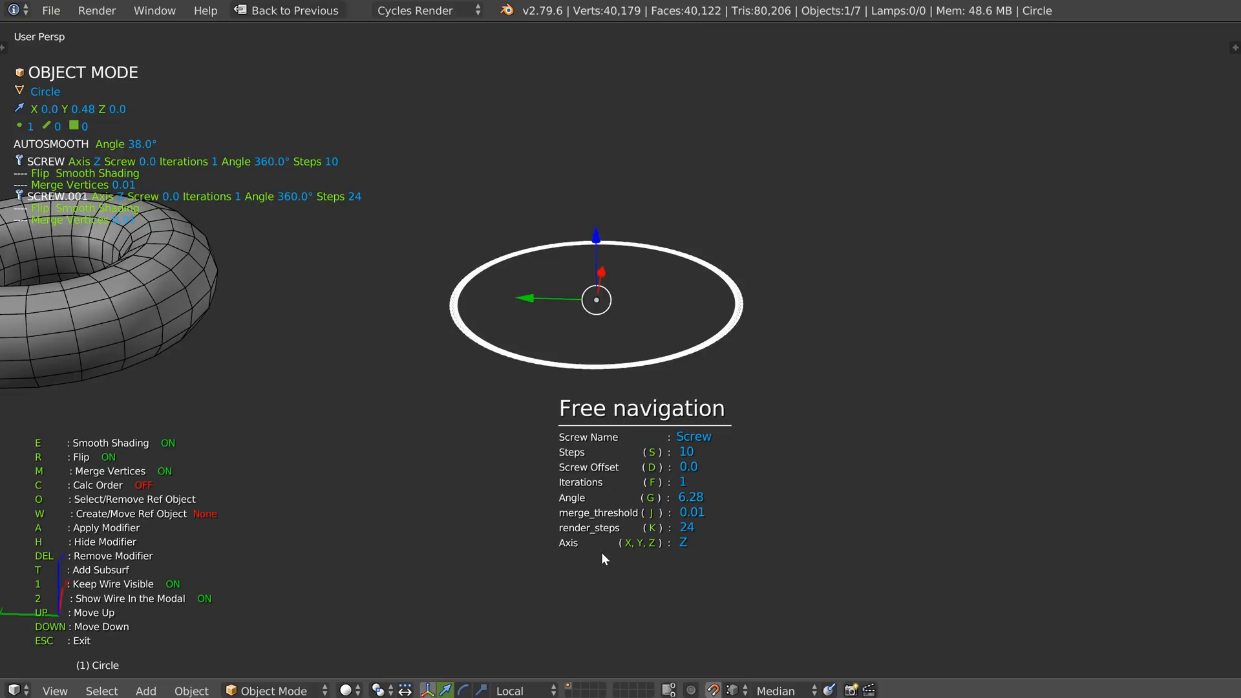
type("g")
type("0")
key("Return")
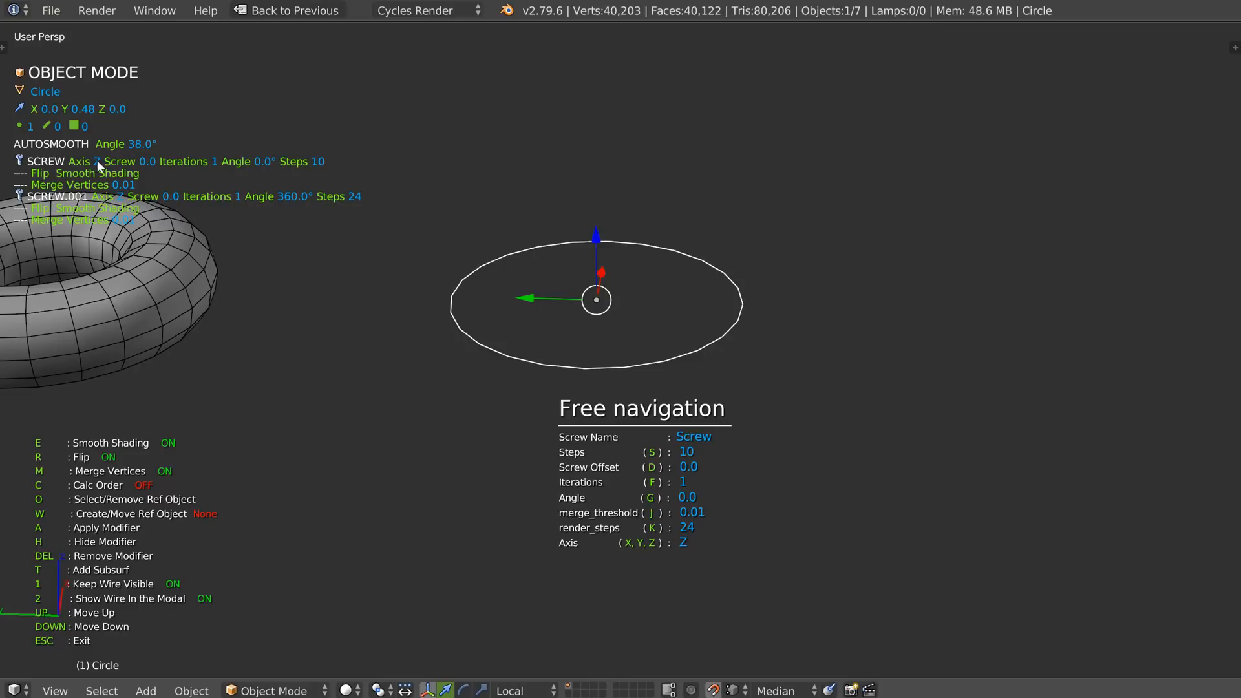
Set the first Screw modifier's offset to 1.26 and turn off Flip in the second Screw modifier
key("d")
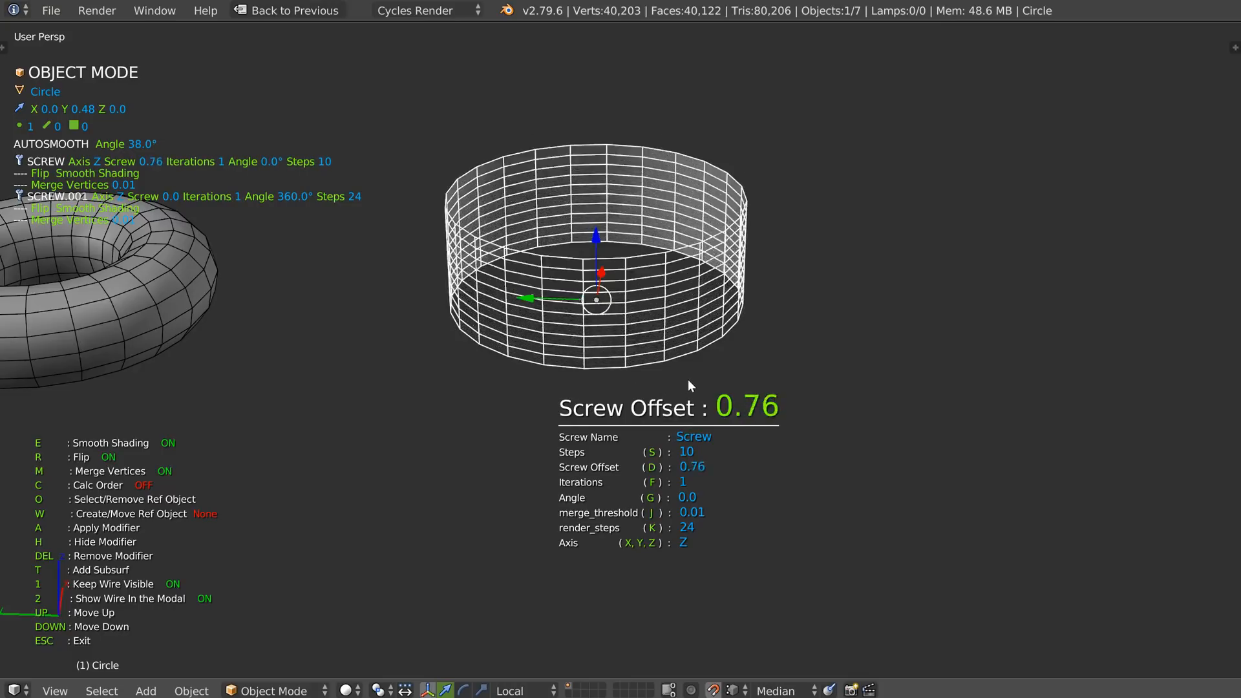
left_click(698, 378)
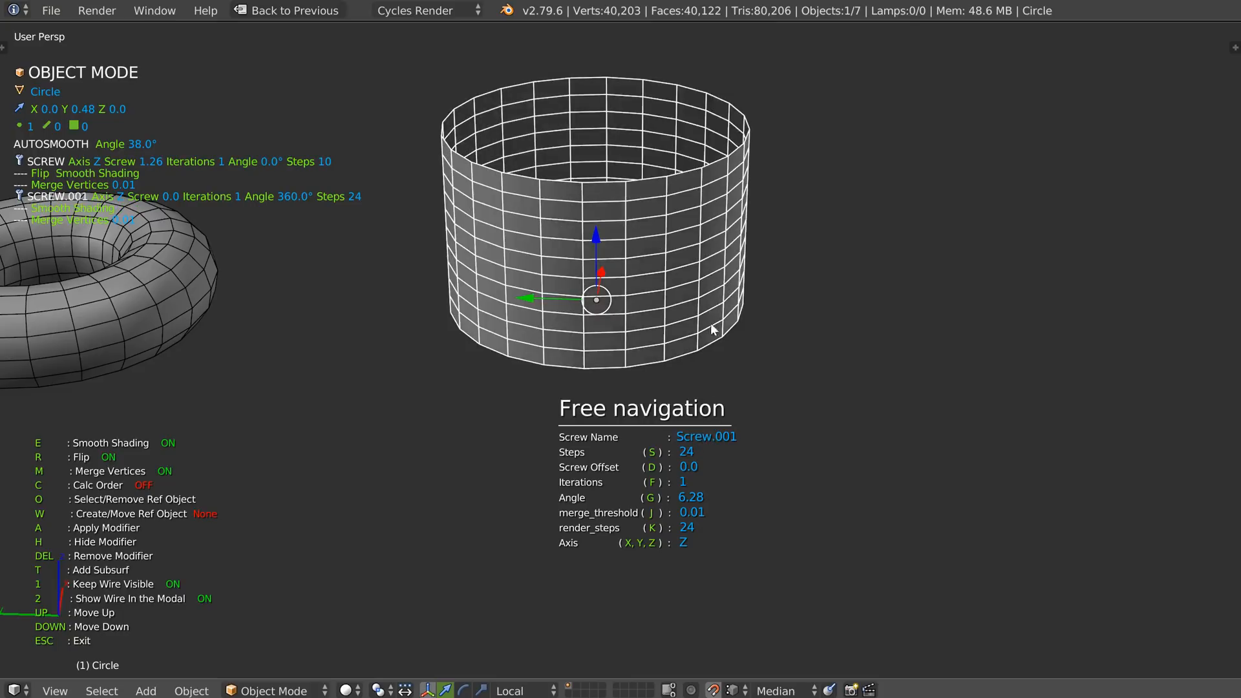
middle_click_drag(718, 270, 663, 366, "shift")
middle_click_drag(594, 393, 423, 265, "shift")
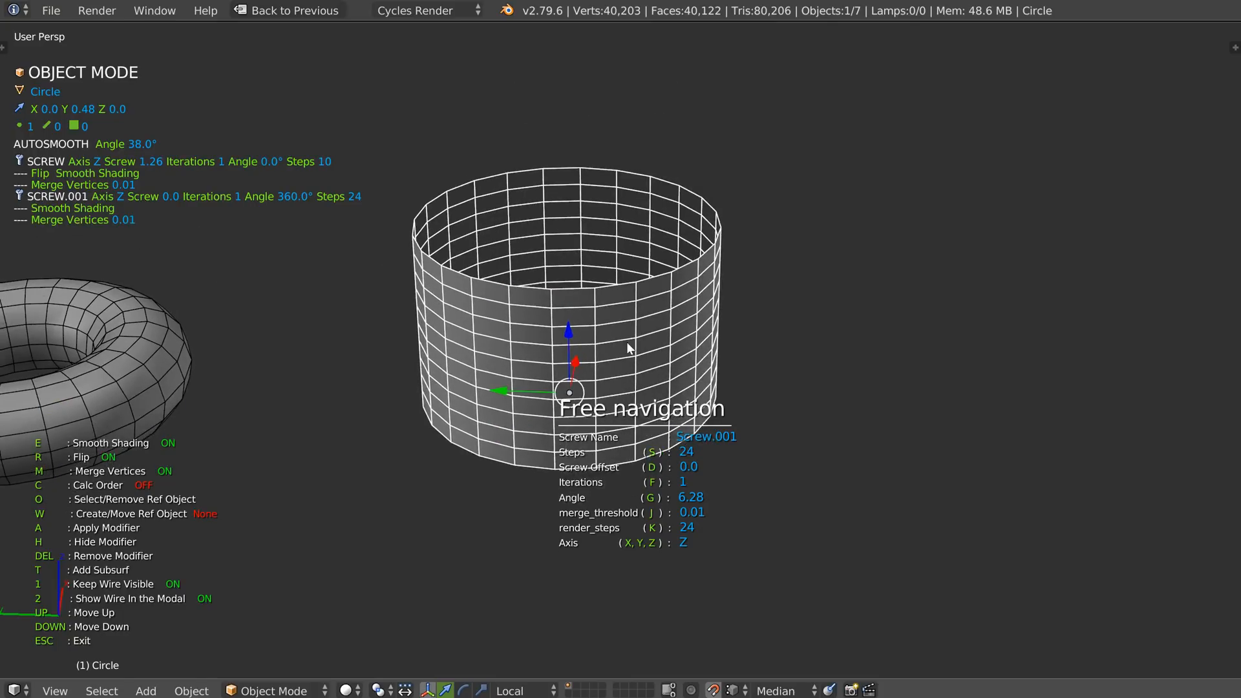
middle_click_drag(631, 348, 668, 307, "shift")
Set the circle's second Screw modifier to 23 steps and its first Screw modifier to 2 steps
key("s")
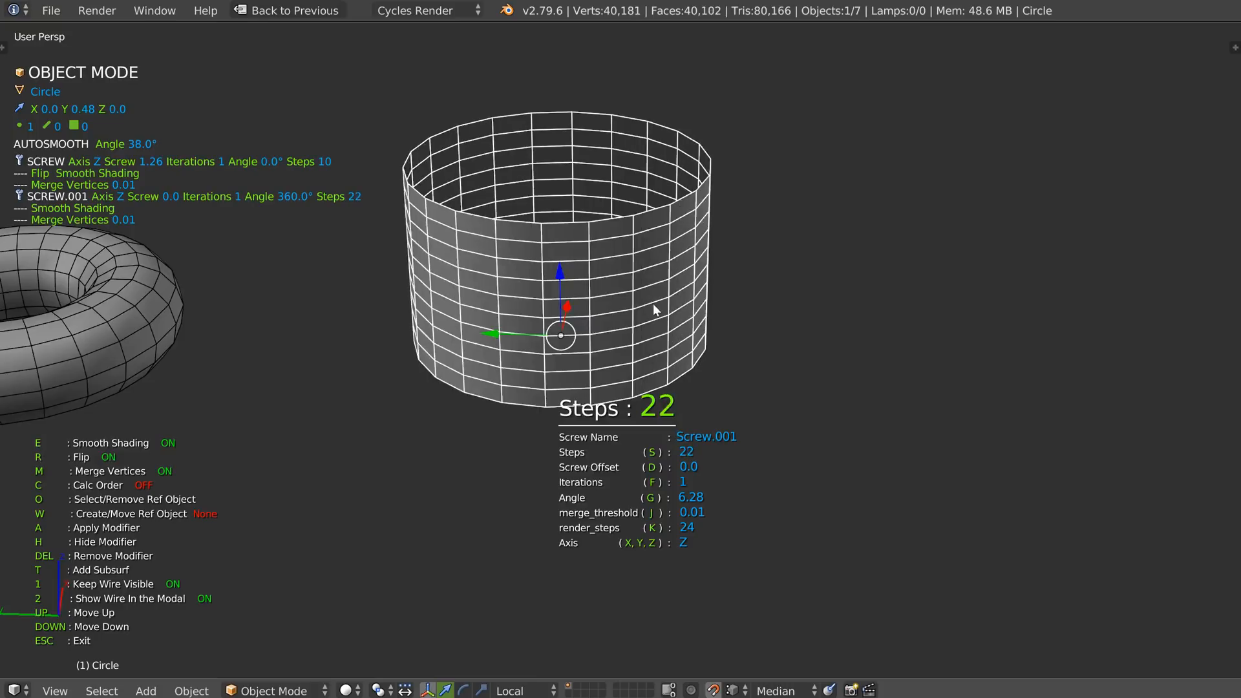
left_click(686, 315)
key("s")
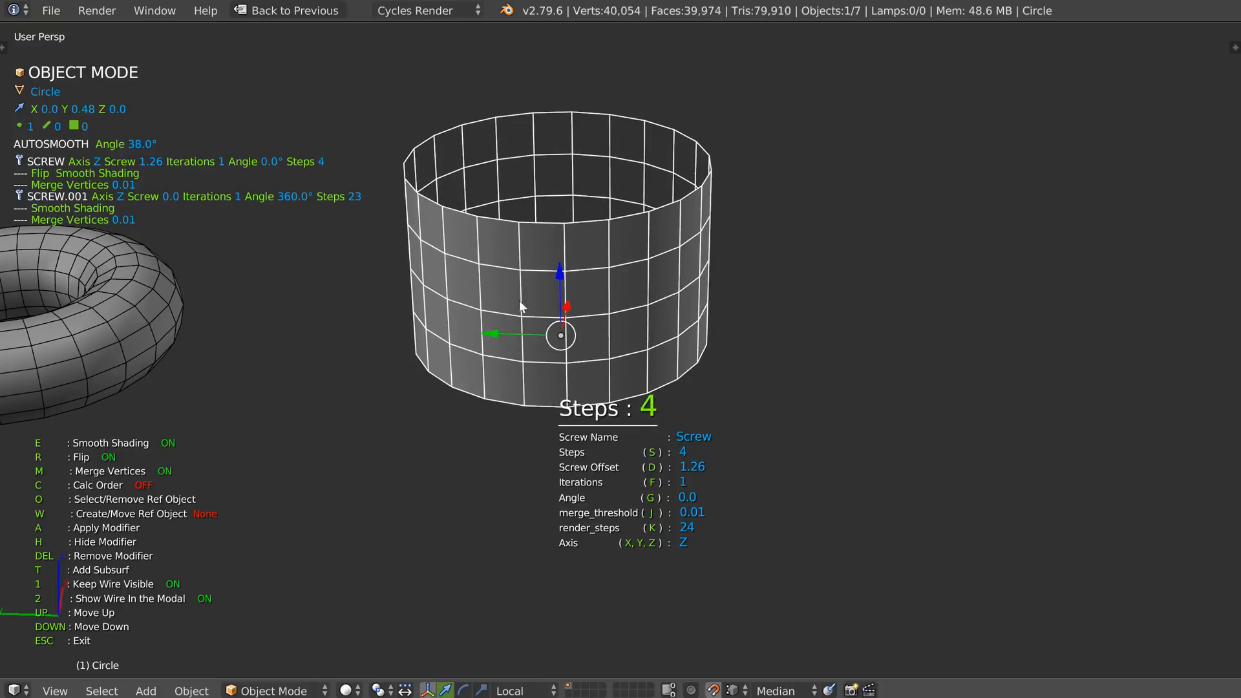
left_click(411, 312)
middle_click_drag(562, 284, 668, 274)
key("Escape")
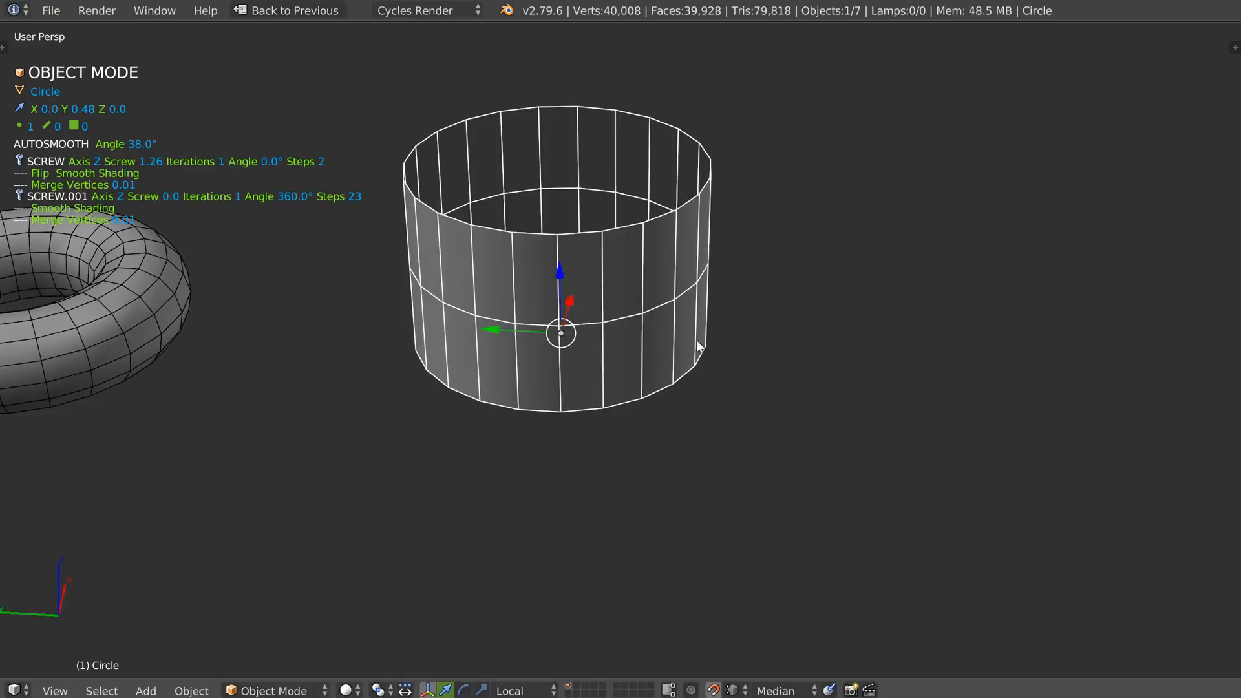
Add a Solidify modifier to the extended circle with a thickness of 0.87 and an offset of 1.0
key("alt+shift+q")
left_click(555, 274)
left_click(573, 279)
middle_click_drag(573, 280, 669, 306)
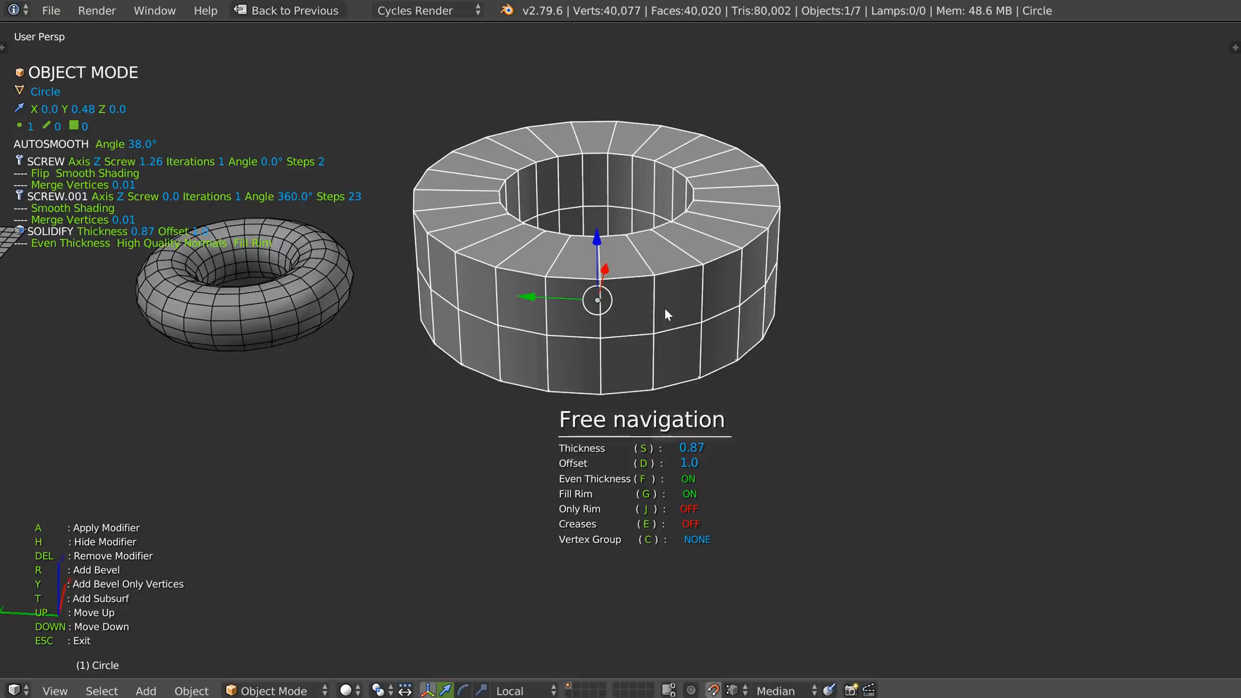
Add an angle-limited Bevel modifier to the ring with width 0.15, 1 segment and an 88° angle
key("r")
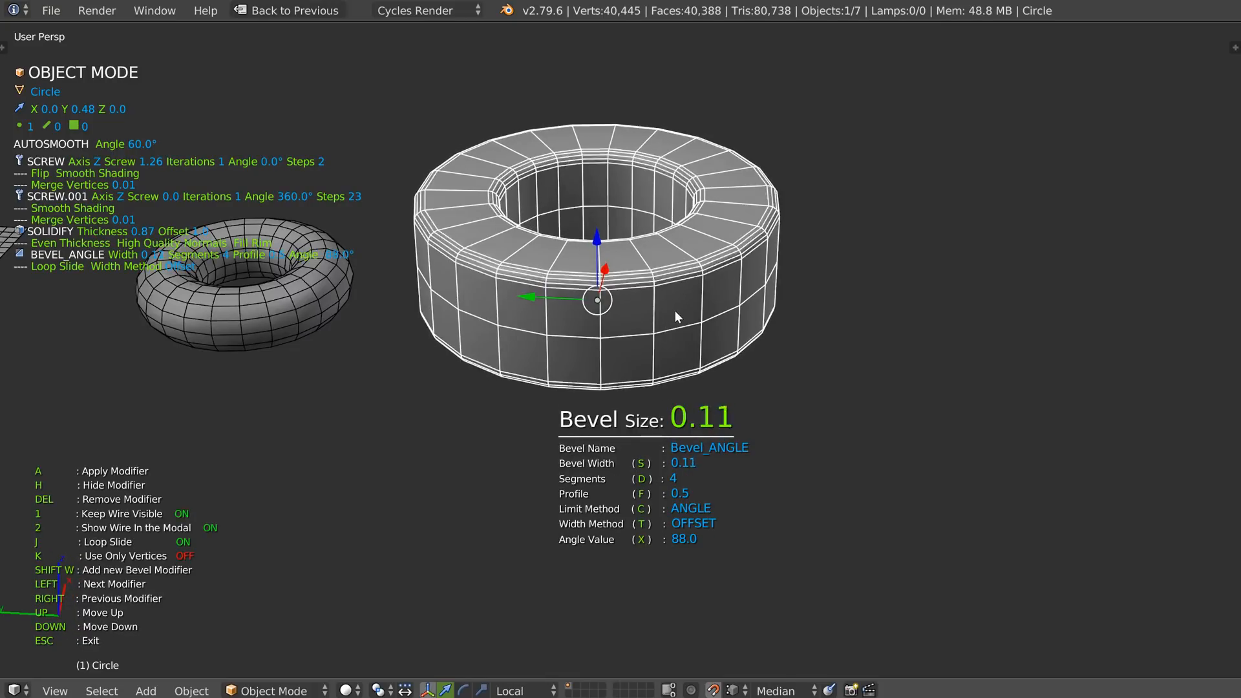
key("d")
left_click(617, 313)
middle_click_drag(617, 313, 624, 309)
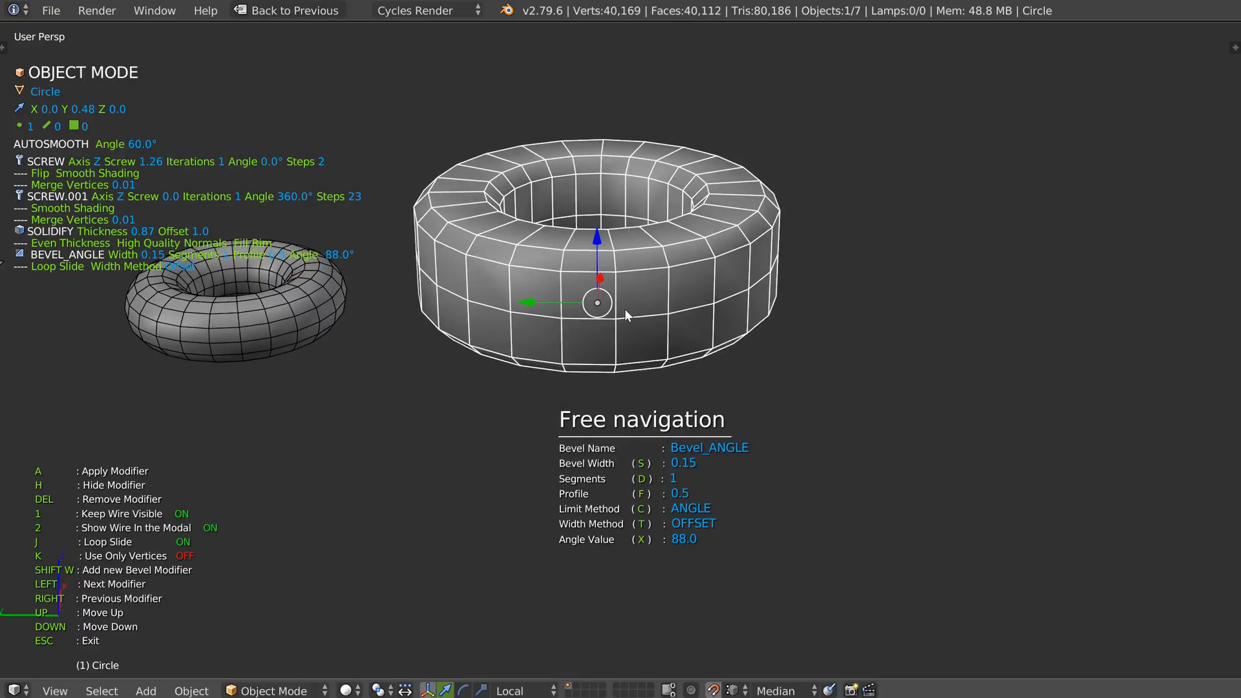
Add a second angle-limited Bevel modifier to the ring with width 0.04, 3 segments and a 36° angle
key("shift+w")
left_click(634, 308)
key("d")
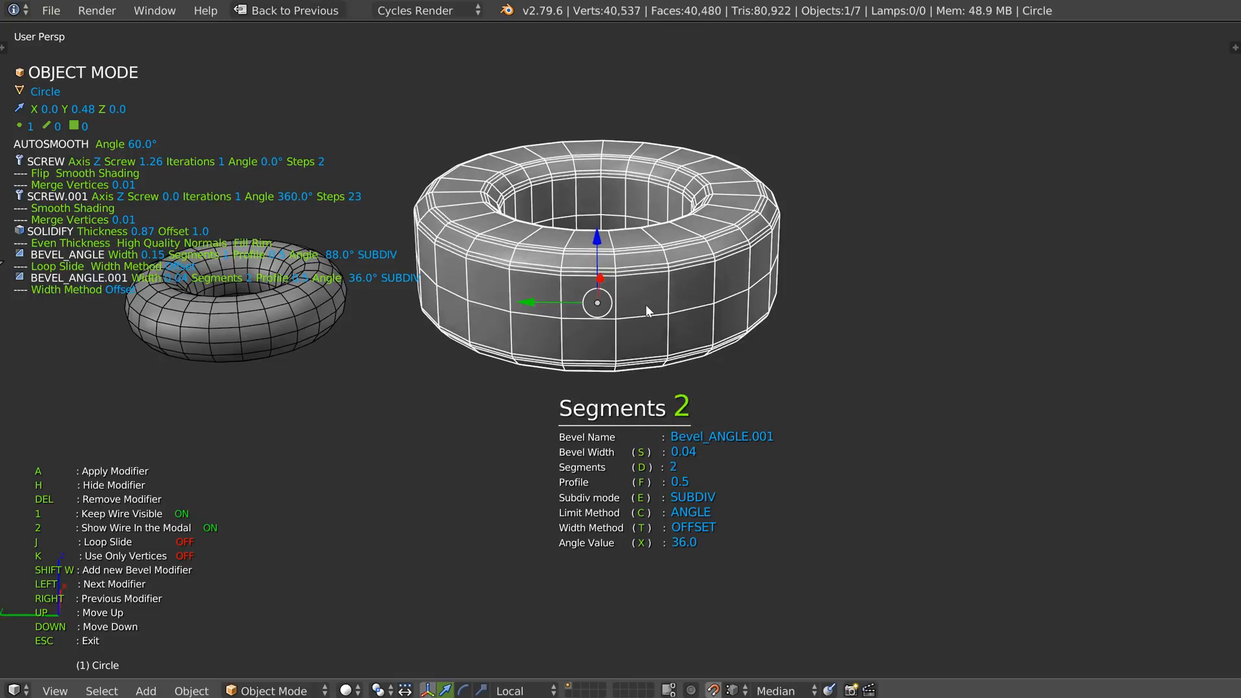
left_click(665, 314)
middle_click_drag(665, 314, 608, 270)
key("Escape")
key("Tab")
key("Tab")
left_click(604, 258)
Set the ring's second Screw modifier to 22 steps, keeping the first one at 2 steps
key("space")
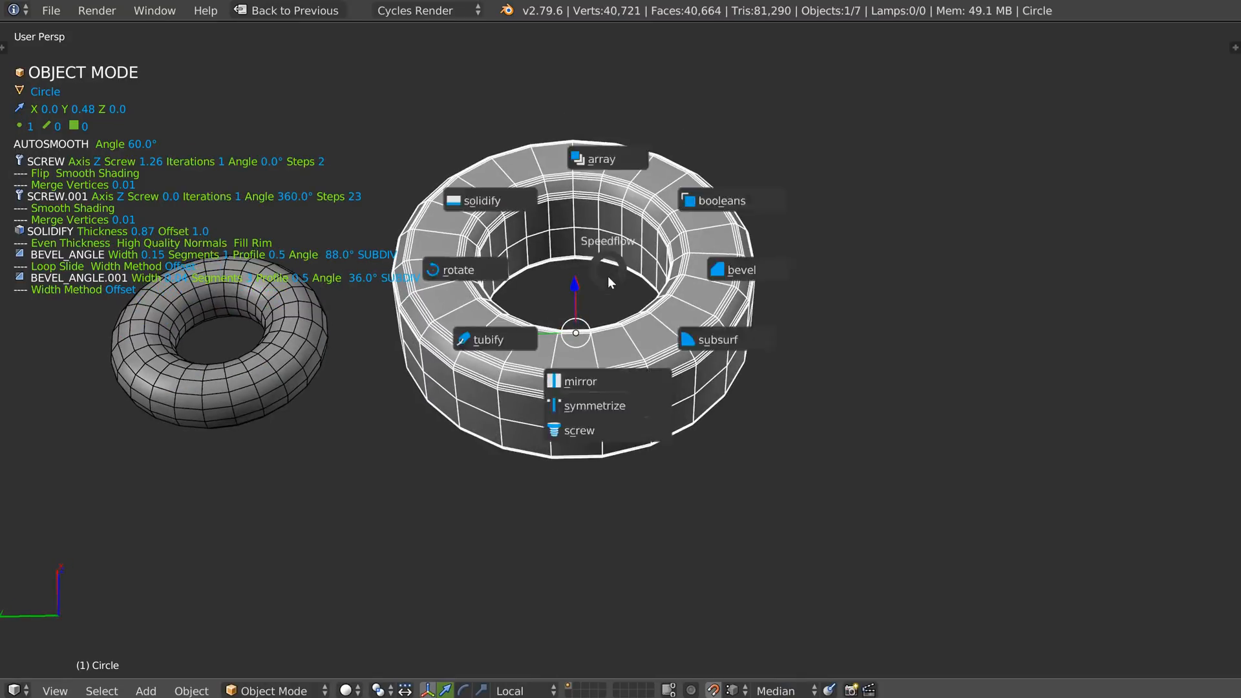
key("space")
left_click(568, 456)
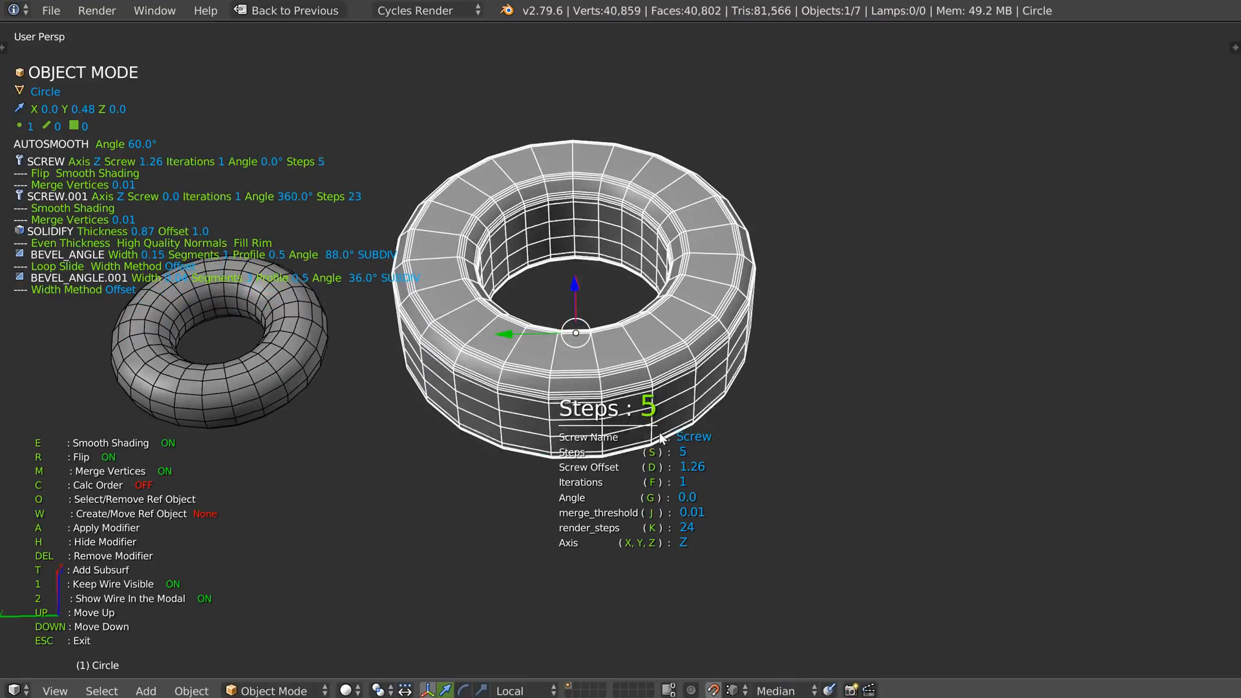
key("s")
key("Right")
key("s")
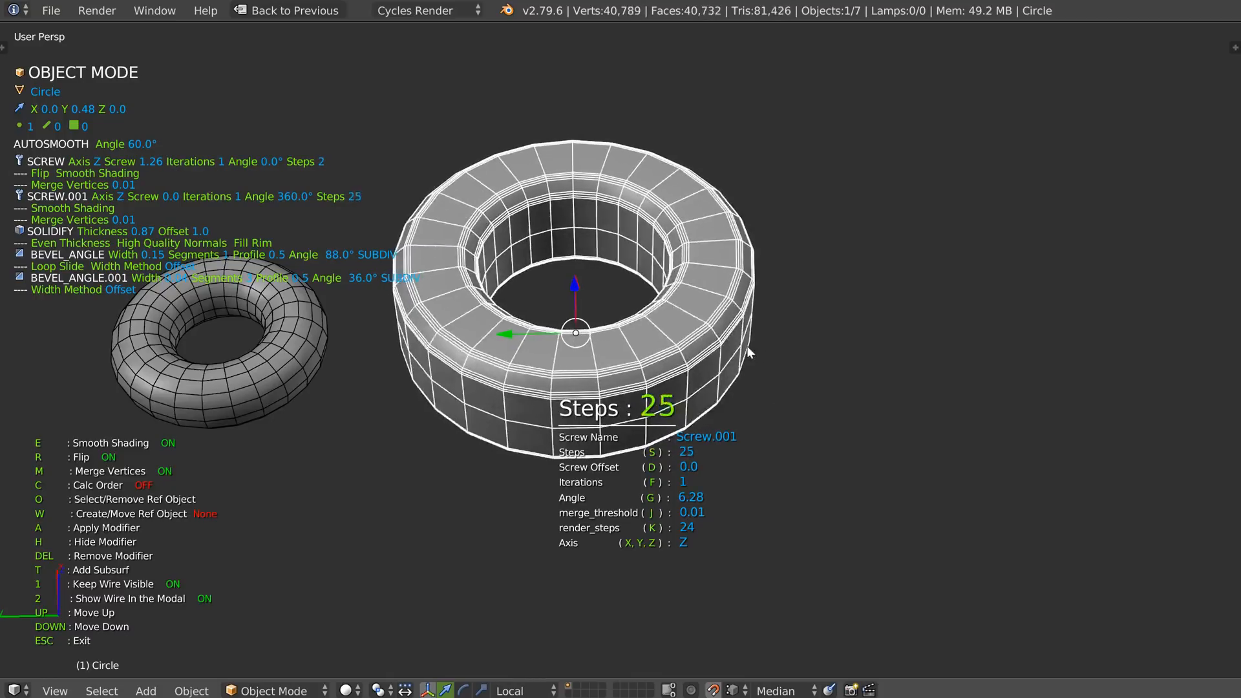
left_click(634, 363)
key("Escape")
Set the width of the ring's first Bevel modifier to 0.16 and of its second Bevel modifier to 0.02
key("space")
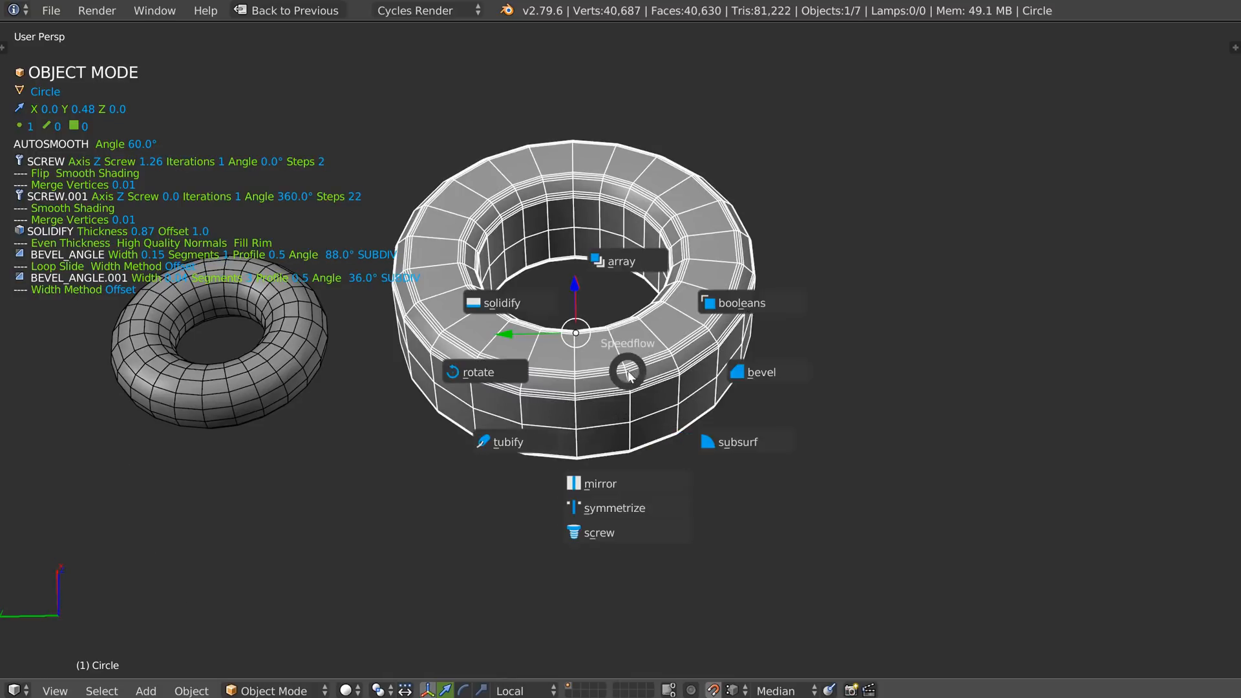
left_click(777, 374)
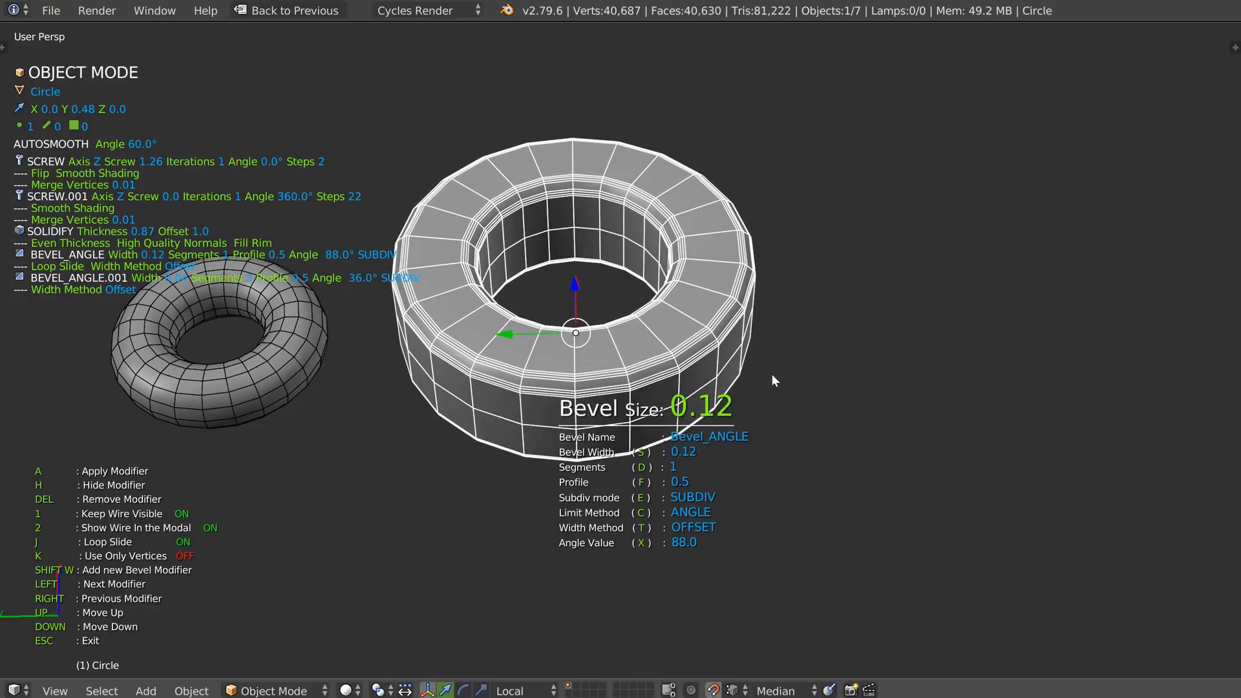
left_click(773, 375)
key("Left")
key("s")
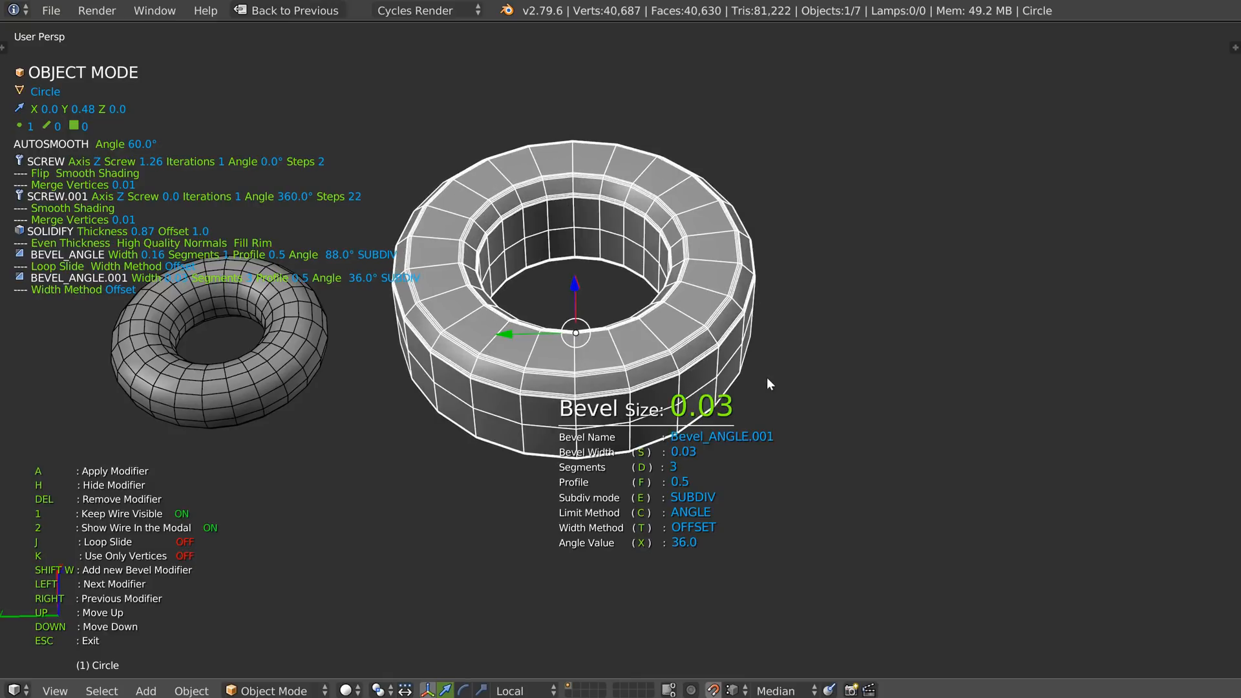
left_click(761, 377)
key("Escape")
Add a level 2 Subsurf modifier to the ring and hide its wireframe overlay
key("space")
left_click(744, 430)
left_click(830, 436)
key("Escape")
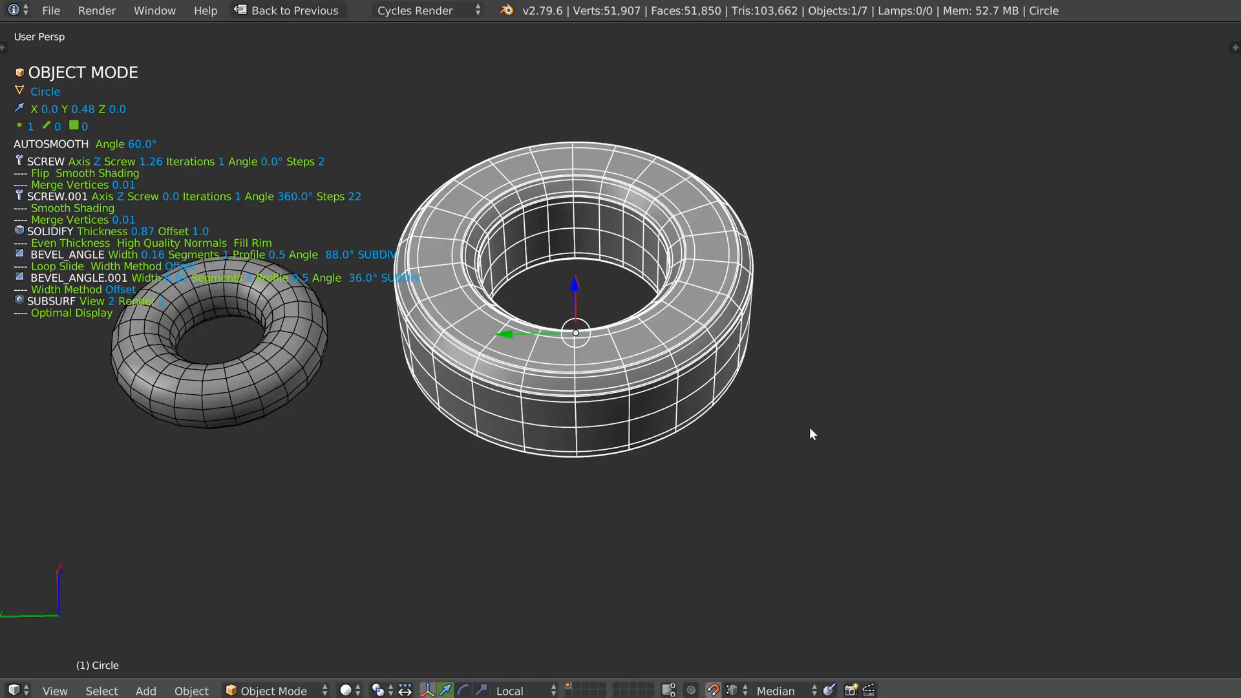
key("z")
left_click(792, 370)
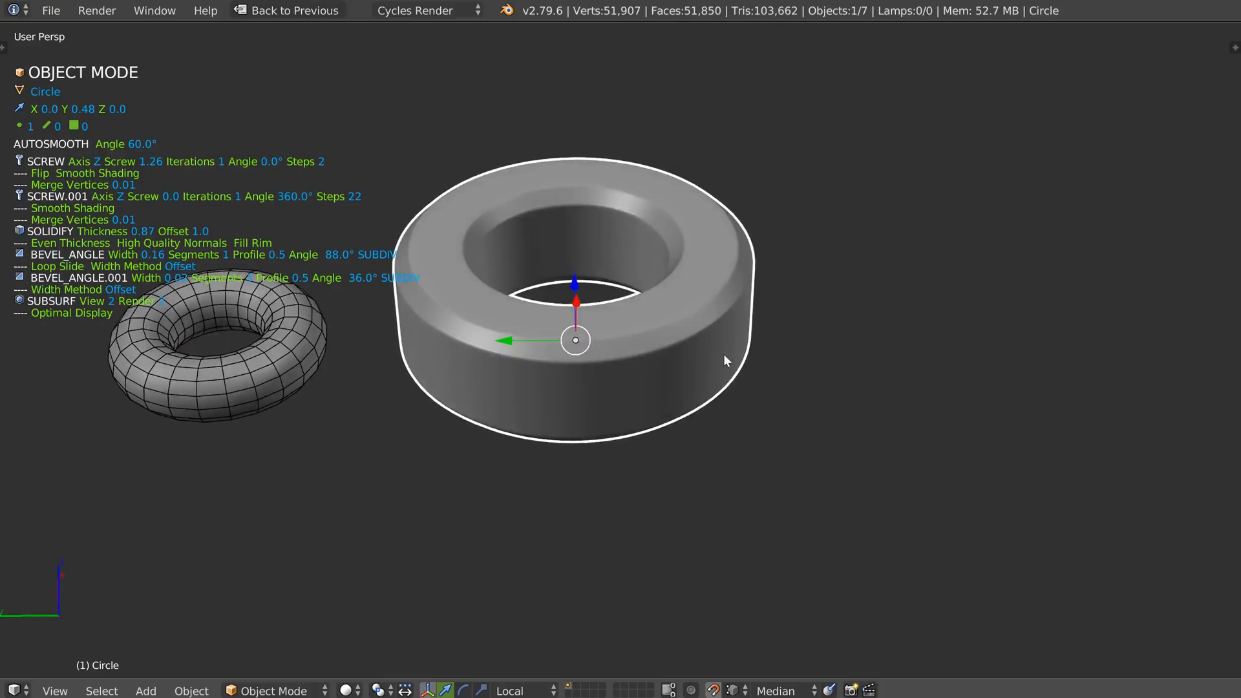
Inspect the ring's underlying geometry in Edit Mode, then return to Object Mode with all primitives in view
scroll(705, 349, "down", 3)
middle_click_drag(653, 342, 634, 332)
key("Tab")
left_click(627, 254)
middle_click_drag(731, 294, 651, 296)
key("Tab")
left_click(620, 227)
scroll(637, 296, "down", 3)
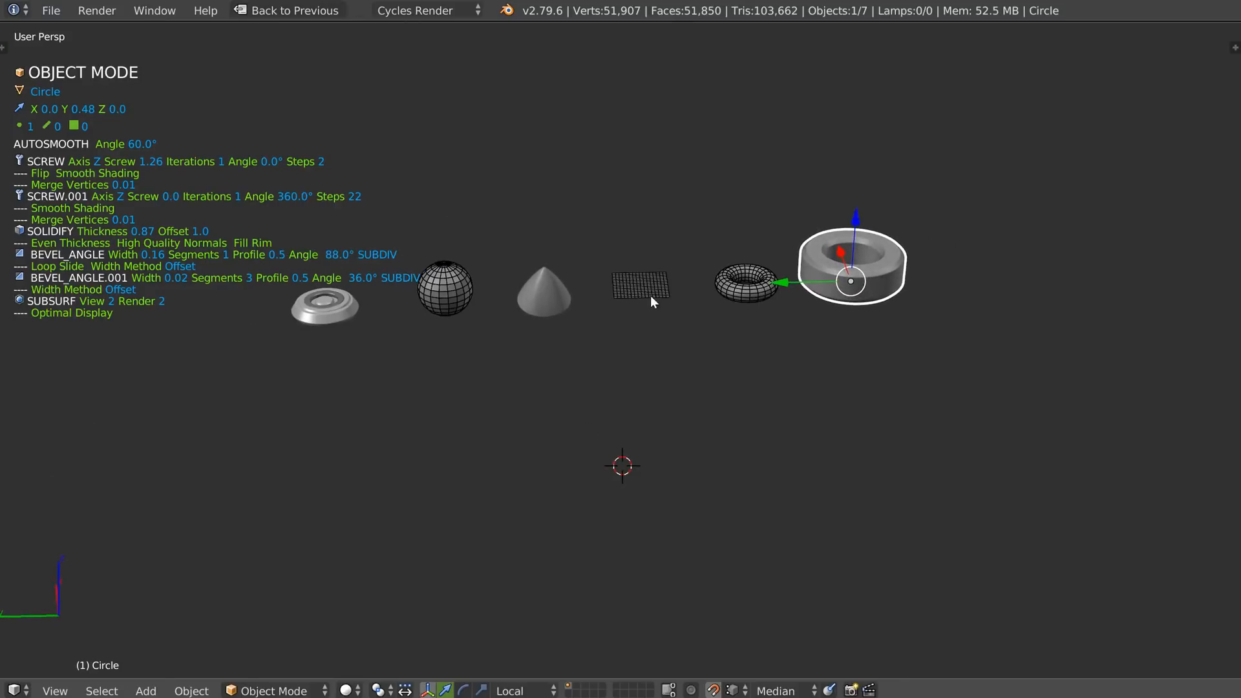
right_click(641, 291)
key("ctrl+shift+a")
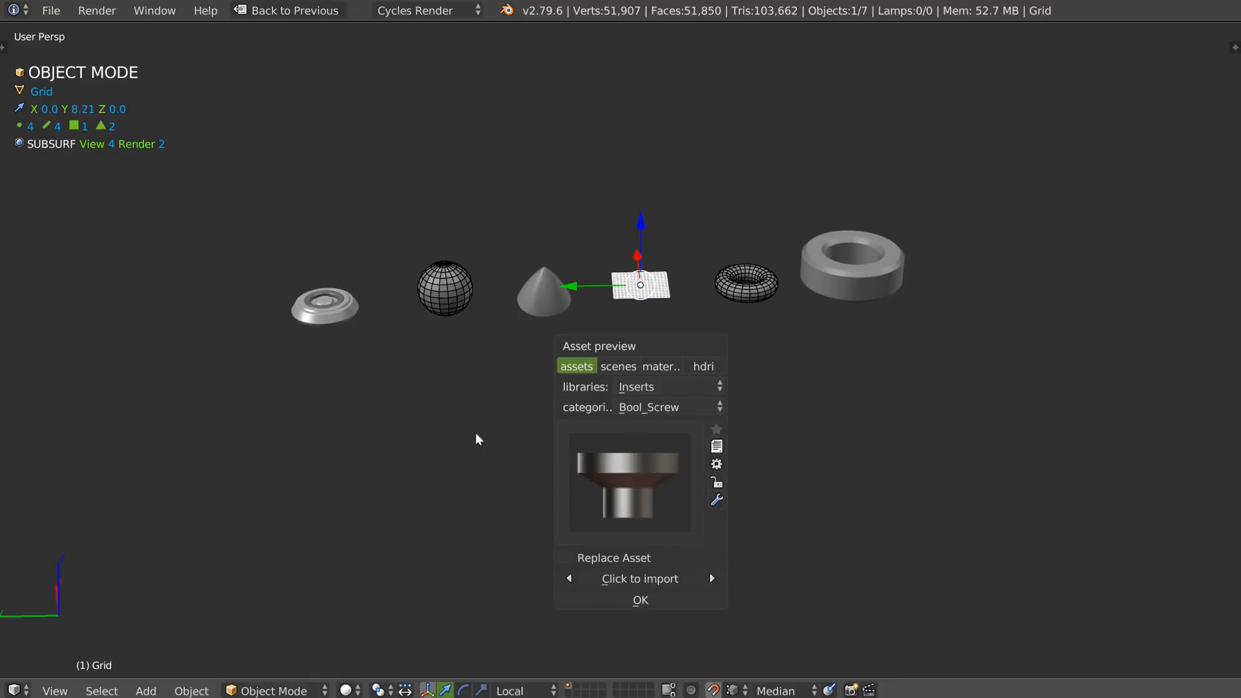
left_click(618, 471)
left_click(590, 577)
left_click(578, 464)
left_click(475, 258)
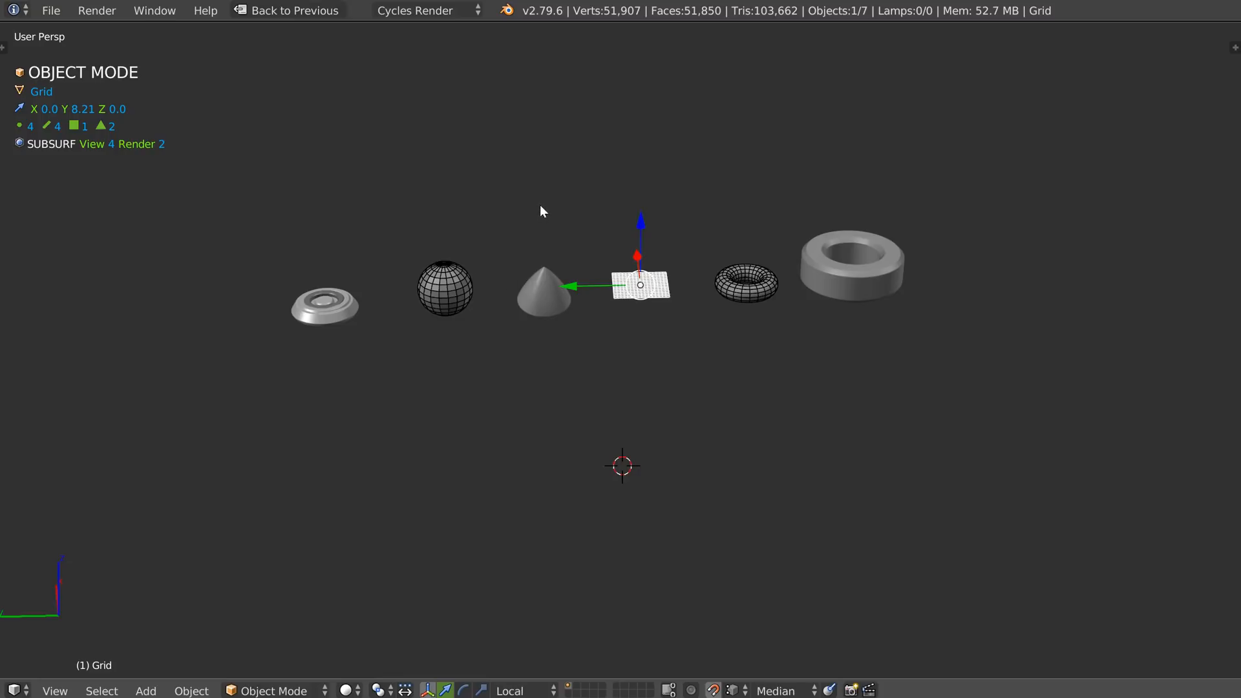
Import the Bool_Screw asset from the Inserts library at the cone's location
right_click(543, 282)
key("ctrl+shift+a")
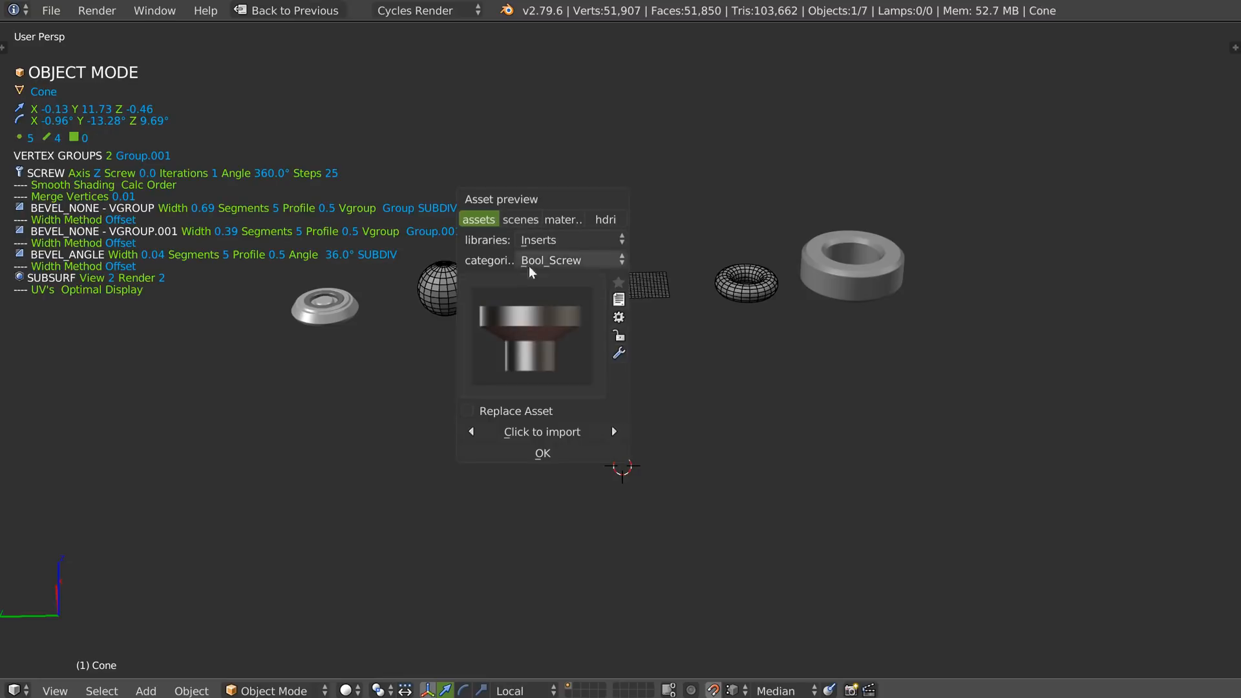
left_click(547, 260)
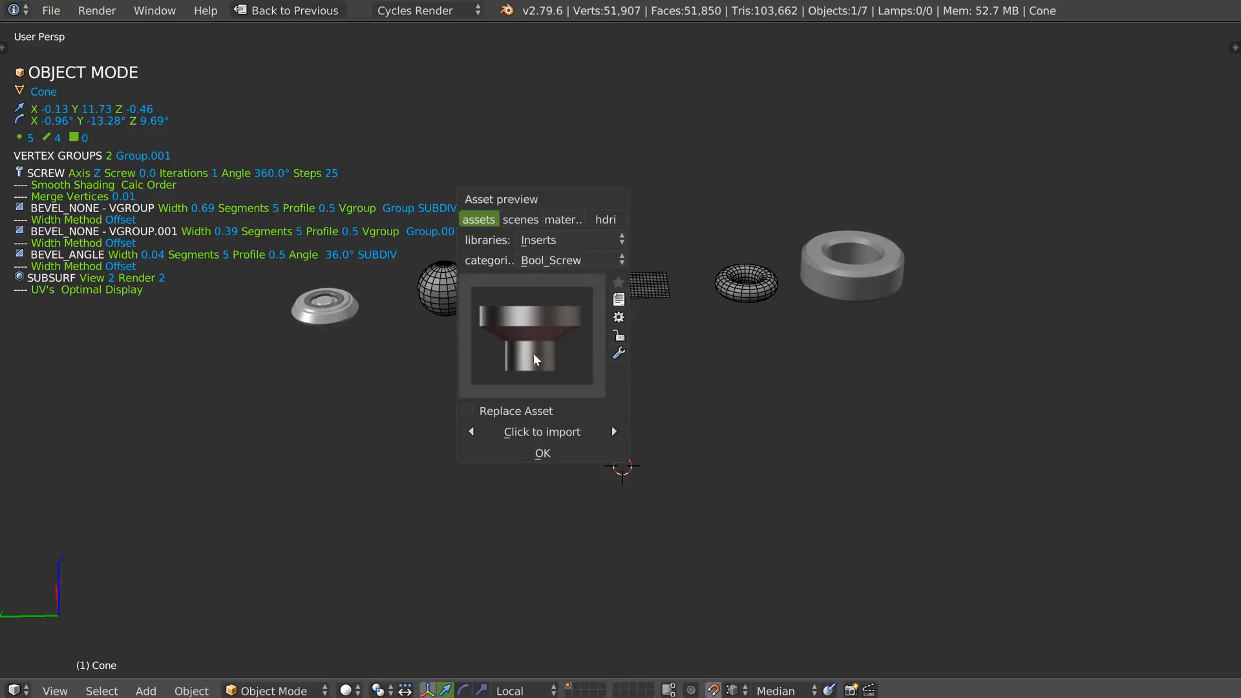
left_click(541, 431)
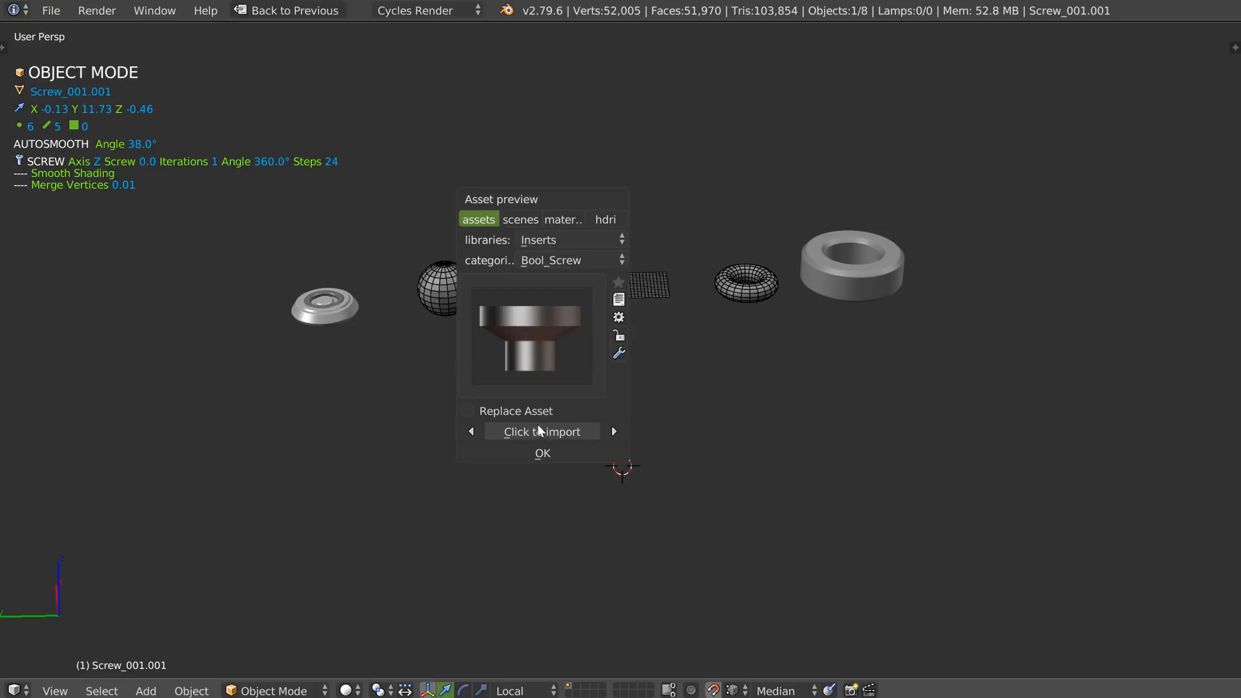
left_click(542, 453)
Isolate the imported screw in local view
scroll(531, 328, "up", 1)
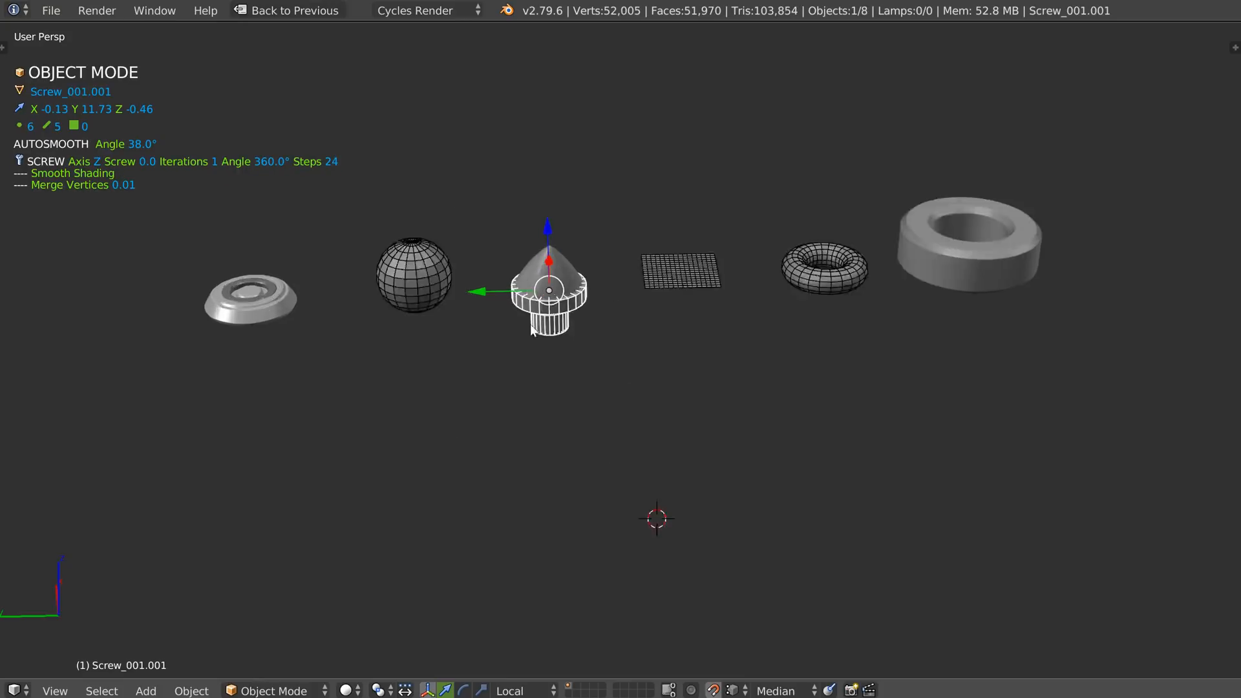
scroll(531, 328, "up", 2)
key("KP_Divide")
middle_click_drag(565, 293, 624, 239)
scroll(642, 285, "down", 3)
Add a vertex-group Bevel modifier with width 0.19 and 3 segments to the profile vertex where the screw's shaft meets the head
key("Tab")
middle_click_drag(596, 319, 550, 318)
right_click(636, 325)
middle_click_drag(637, 325, 629, 338)
key("space")
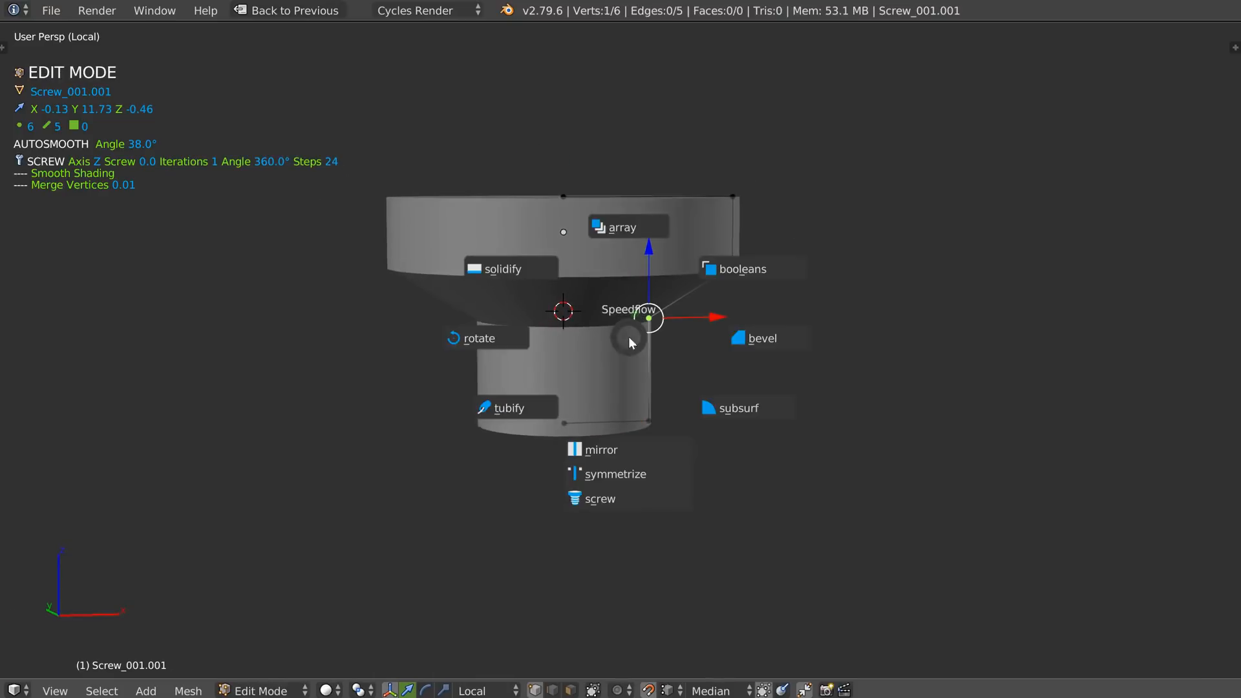
left_click(753, 342)
left_click(776, 351)
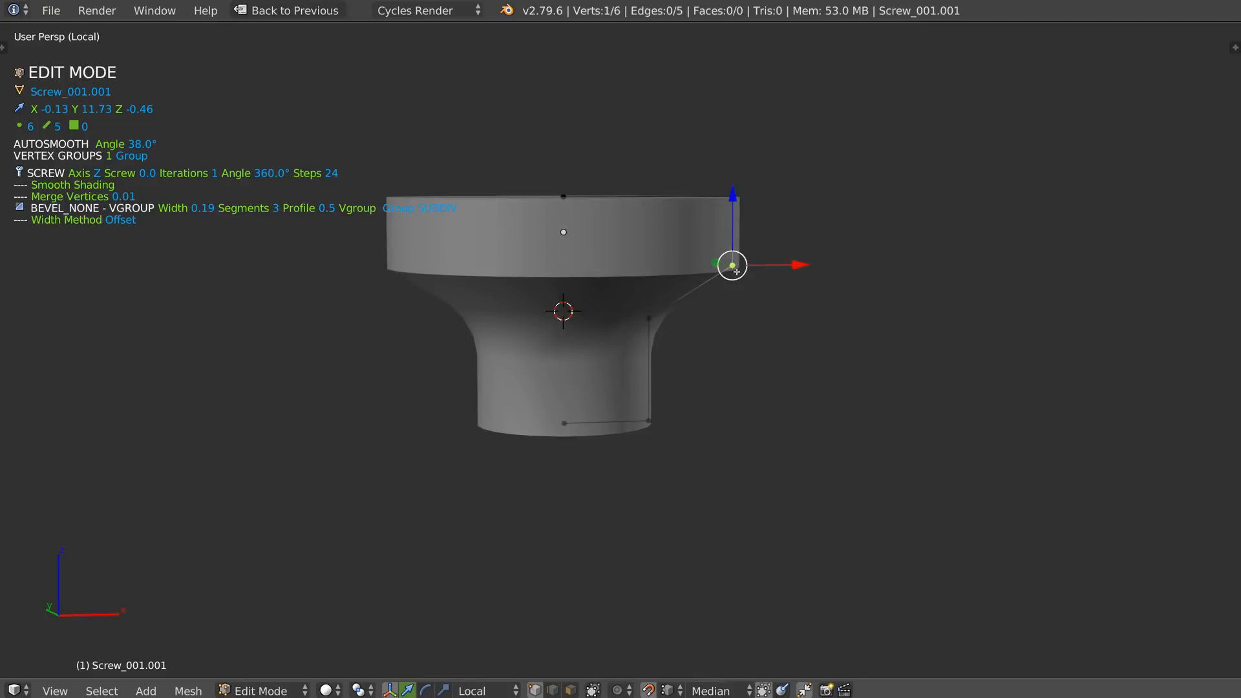
Add a vertex-group Bevel modifier with width 0.06 and 3 segments to the lower outer vertex of the screw's head
key("space")
left_click(864, 273)
middle_click_drag(867, 278, 718, 295)
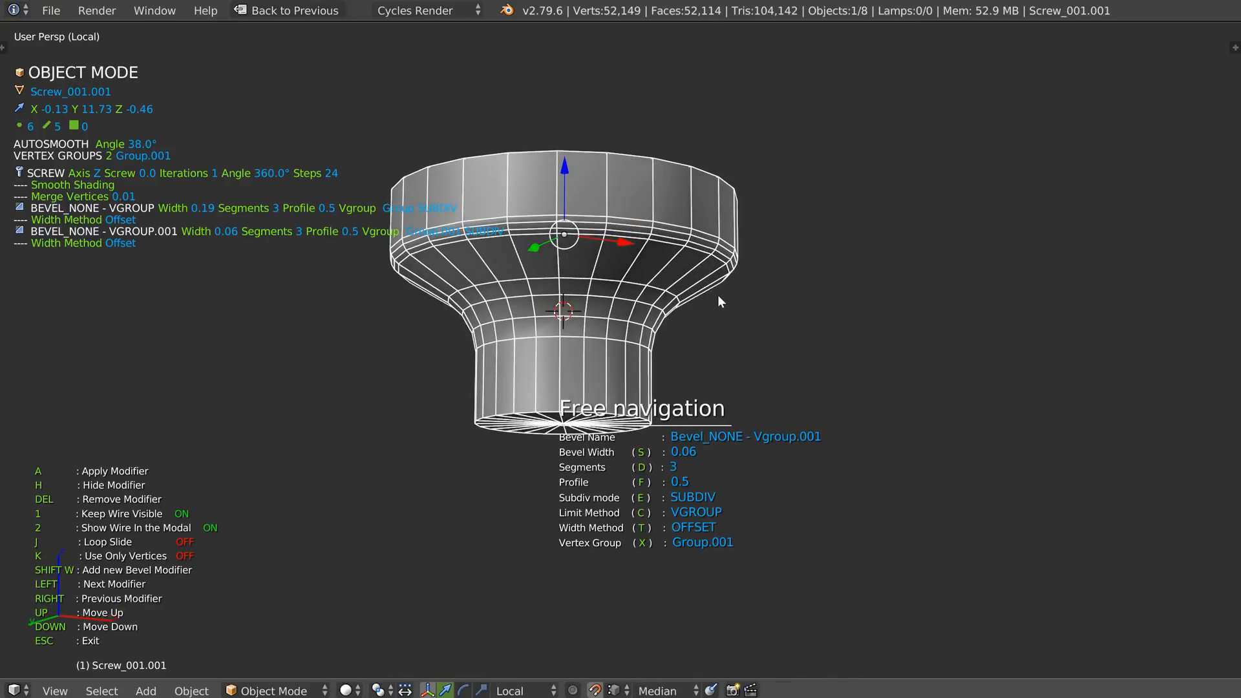
Add an angle-limited Bevel modifier to the screw with width 0.03, 3 segments and a 36° angle
key("shift+w")
key("n")
middle_click_drag(625, 260, 704, 284)
key("Escape")
key("Tab")
middle_click_drag(541, 314, 609, 267)
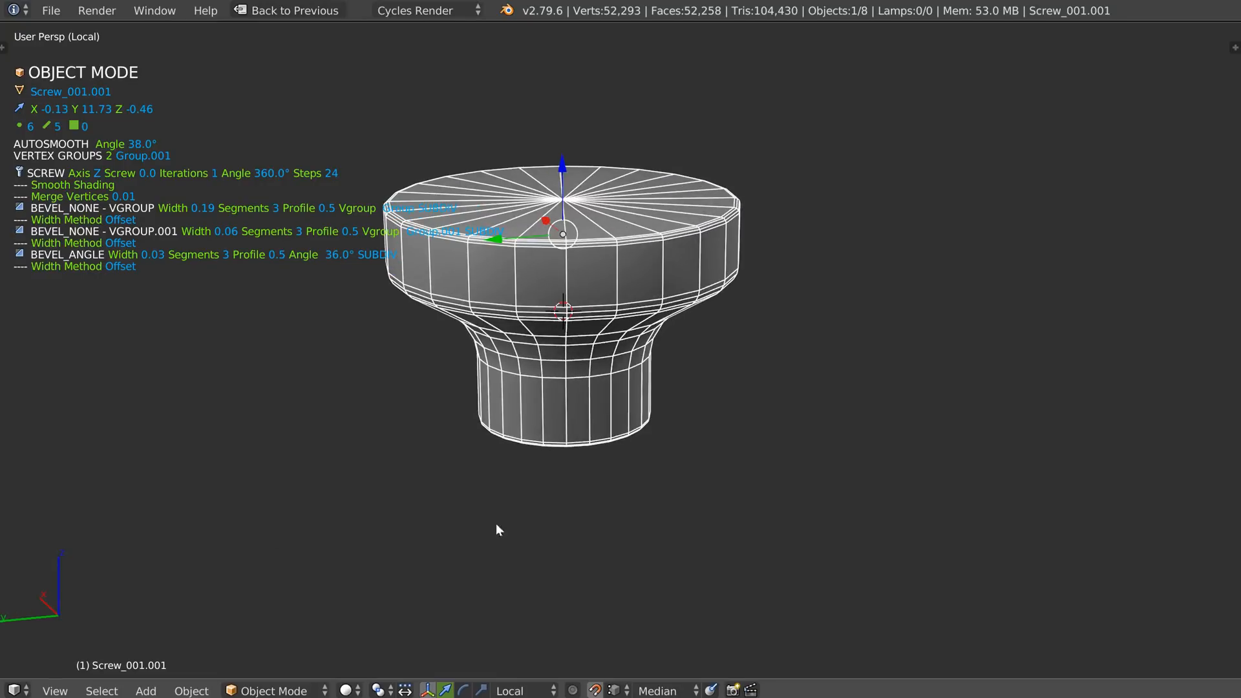
Move the profile's top centre vertex outward toward the rim to open the screw's head
middle_click_drag(601, 144, 597, 195)
middle_click_drag(532, 239, 503, 308, "shift")
scroll(546, 286, "up", 1)
key("Tab")
right_click(540, 266)
middle_click_drag(540, 266, 658, 262)
middle_click_drag(659, 263, 787, 262, "shift")
left_click_drag(586, 263, 426, 263)
Extrude the rim's inner vertex down along Z and shift it inward to form a sloped recess wall
middle_click_drag(481, 237, 481, 221)
key("e")
key("z")
left_click(477, 262)
left_click_drag(431, 295, 477, 302)
Extrude the recess vertex inward as a short ledge and down along Z as the hole's inner wall
key("e")
middle_click_drag(486, 306, 498, 313)
left_click(497, 314)
key("e")
key("z")
left_click(595, 272)
Extract the profile's innermost vertical edge as a separate object
middle_click_drag(596, 272, 557, 252)
right_click(587, 299)
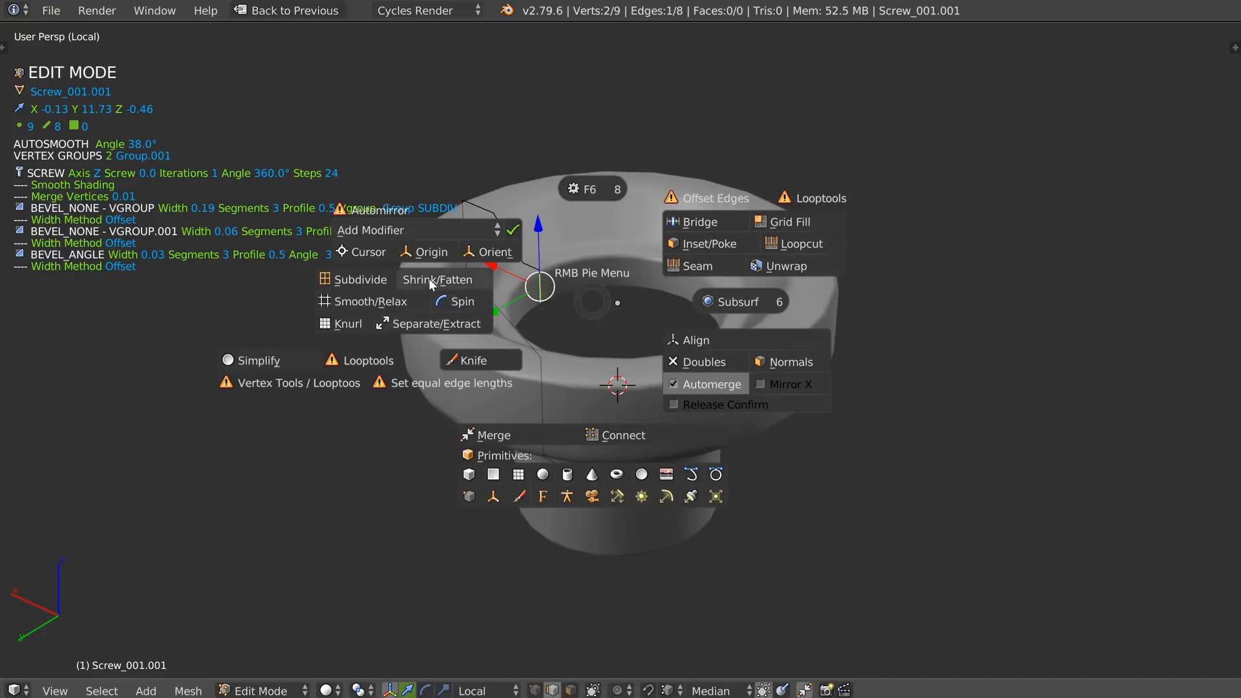
left_click(443, 324)
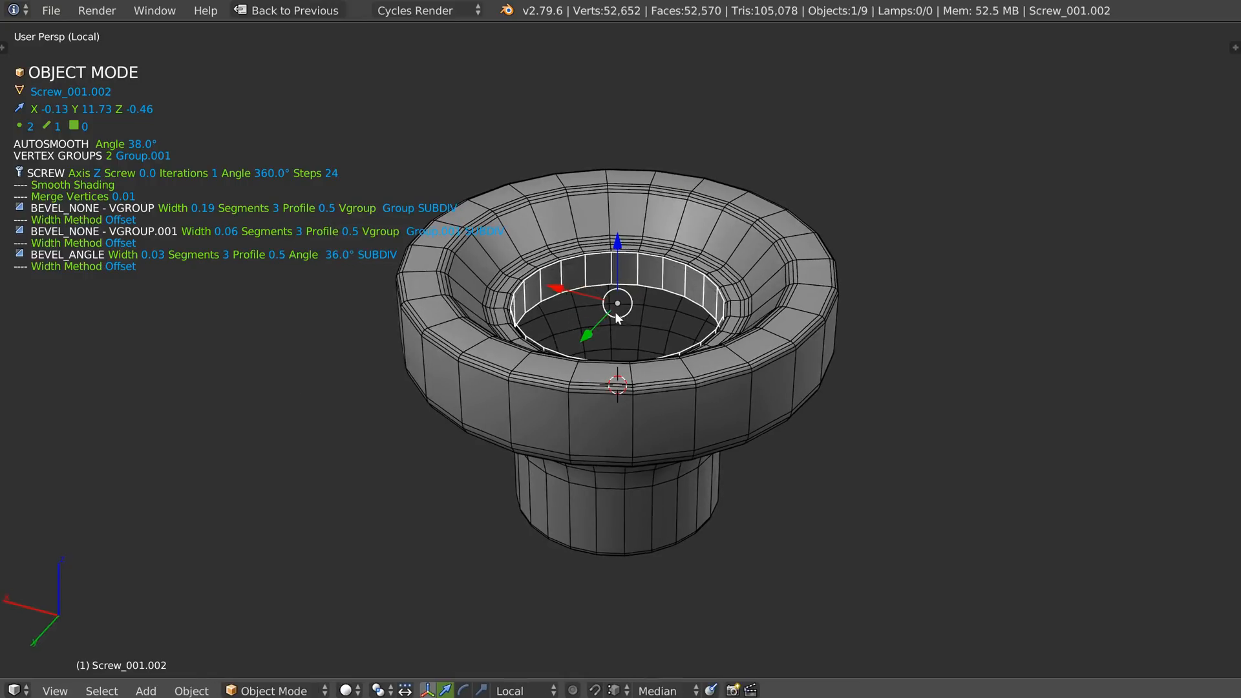
Extrude a vertex of the extracted edge about 0.42 inward along X to start the recess floor
middle_click_drag(621, 309, 672, 299)
key("Tab")
left_click(513, 291)
middle_click_drag(514, 292, 547, 306)
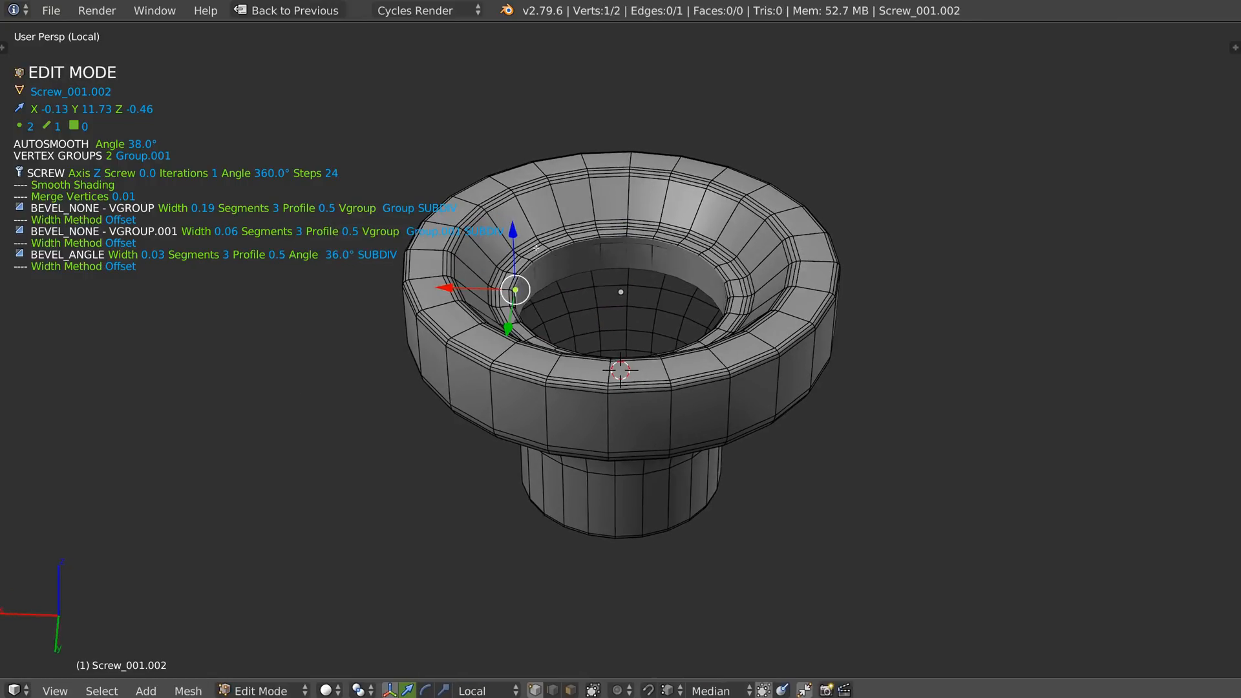
key("e")
key("x")
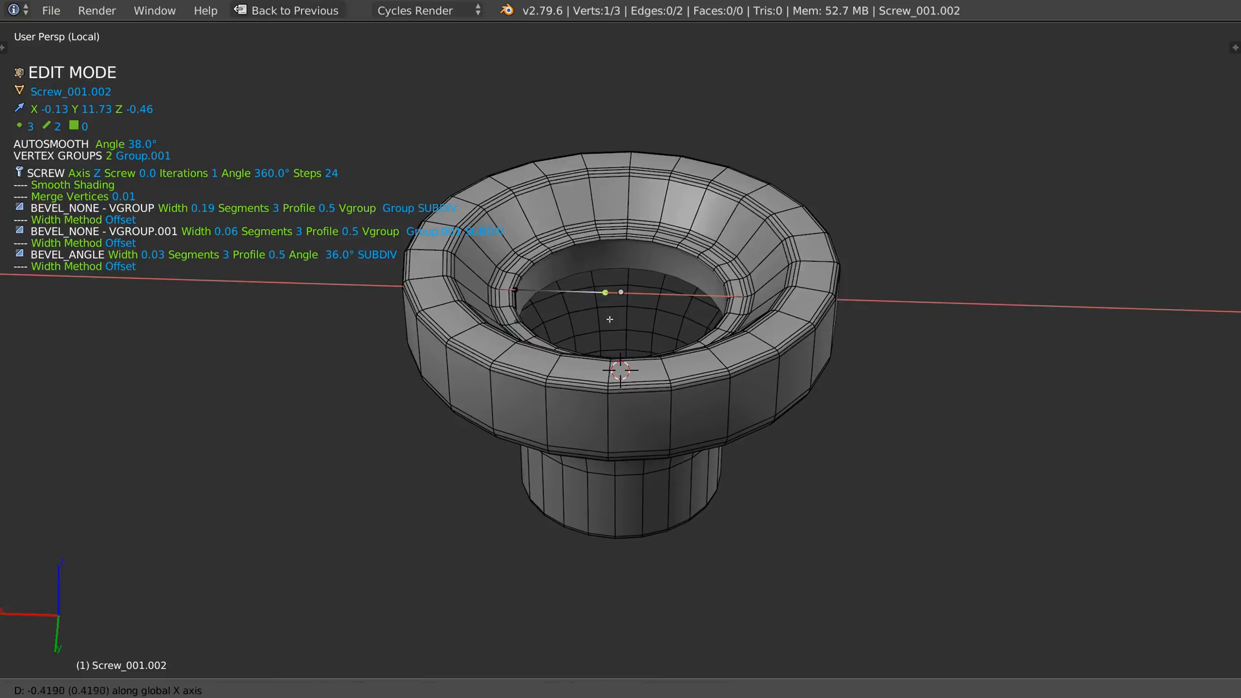
left_click(610, 319)
Enable vertex snapping and move the extruded vertex along X onto the centre axis to close the floor
key("ctrl+shift+Tab")
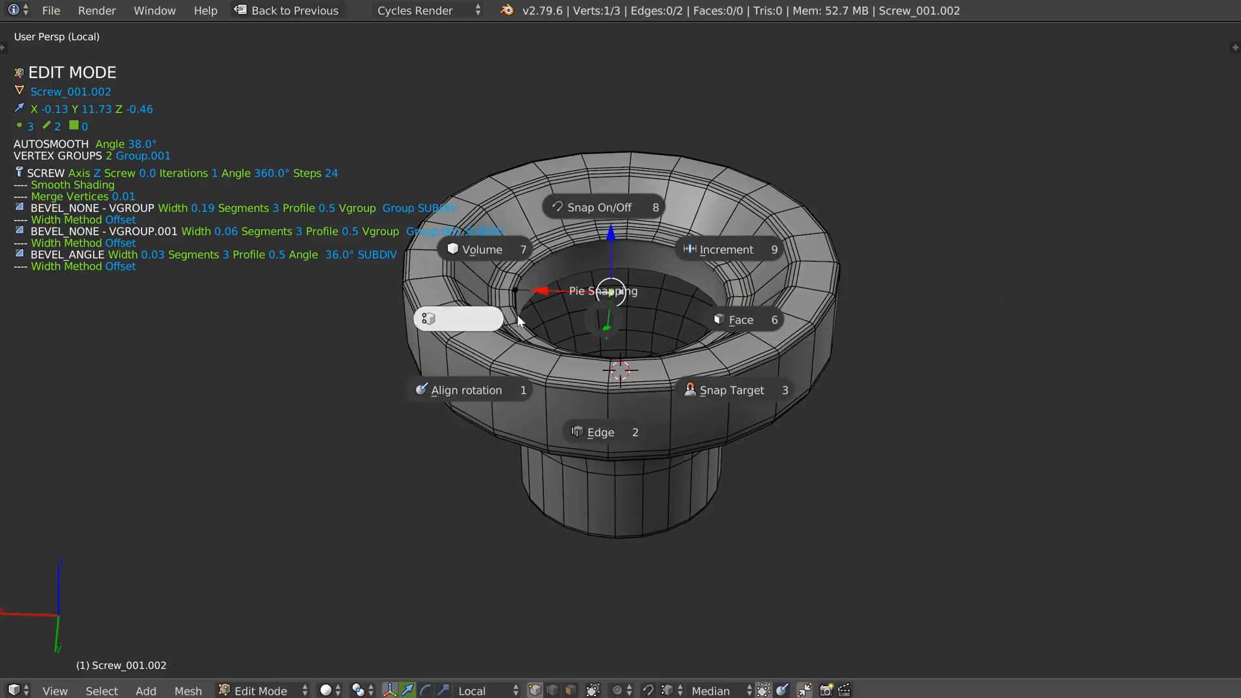
left_click(461, 323)
middle_click_drag(573, 342, 547, 312)
key("g")
key("x")
left_click(620, 348)
middle_click_drag(618, 347, 585, 282)
Turn on Flip in the recess floor's Screw modifier
key("Tab")
key("space")
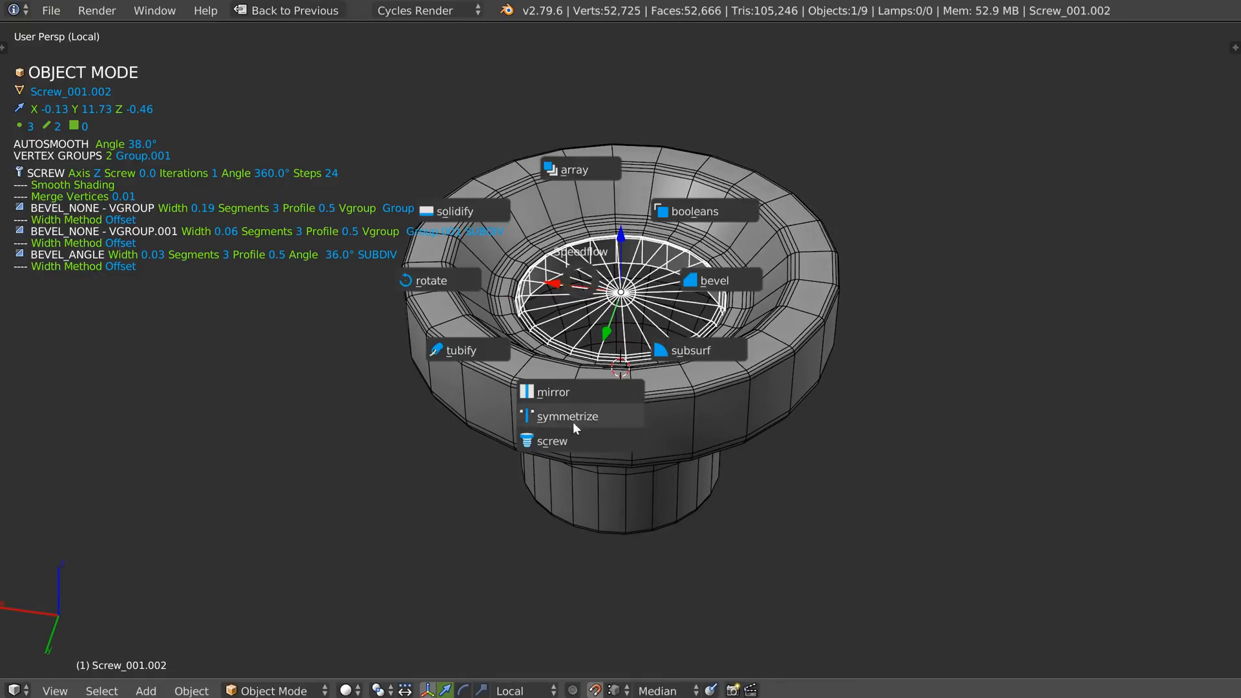
left_click(564, 442)
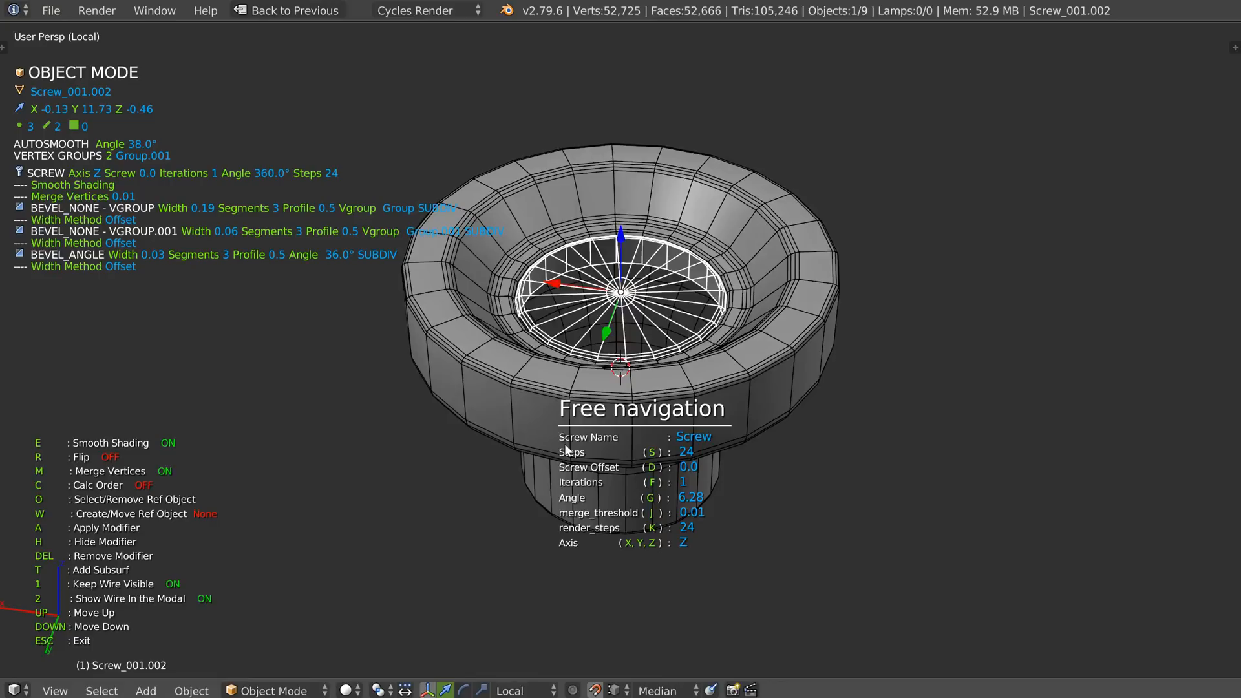
key("r")
key("Escape")
middle_click_drag(565, 443, 569, 390)
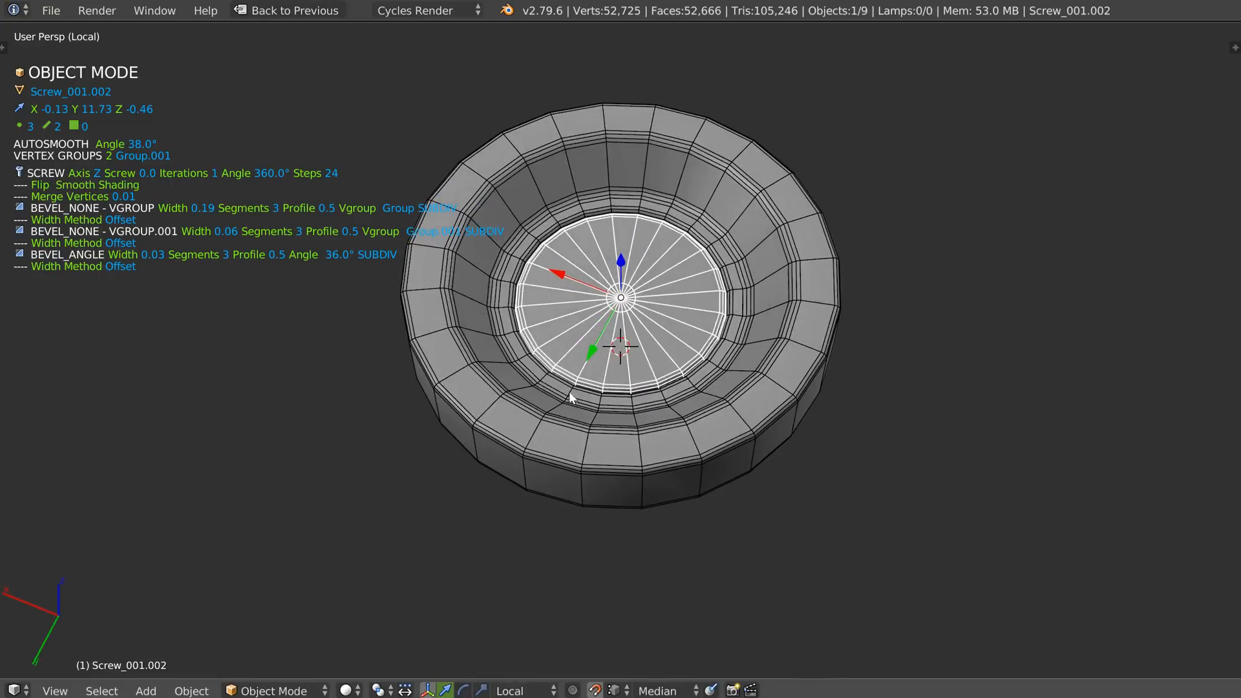
Add the screw body to the selection and give both objects a Subsurf modifier with view level 3
right_click(569, 390, "shift")
key("space")
left_click(611, 461)
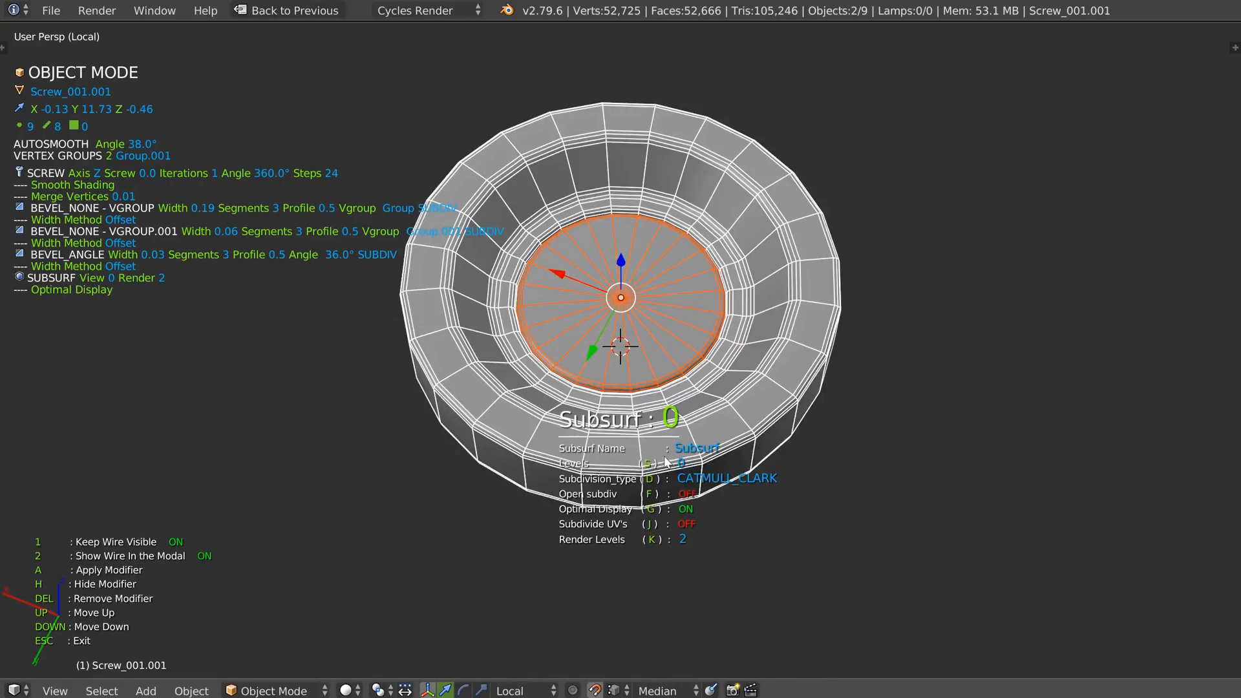
left_click(731, 460)
key("Escape")
Turn off the wireframe overlay on the screw body and its recess floor
key("shift+z")
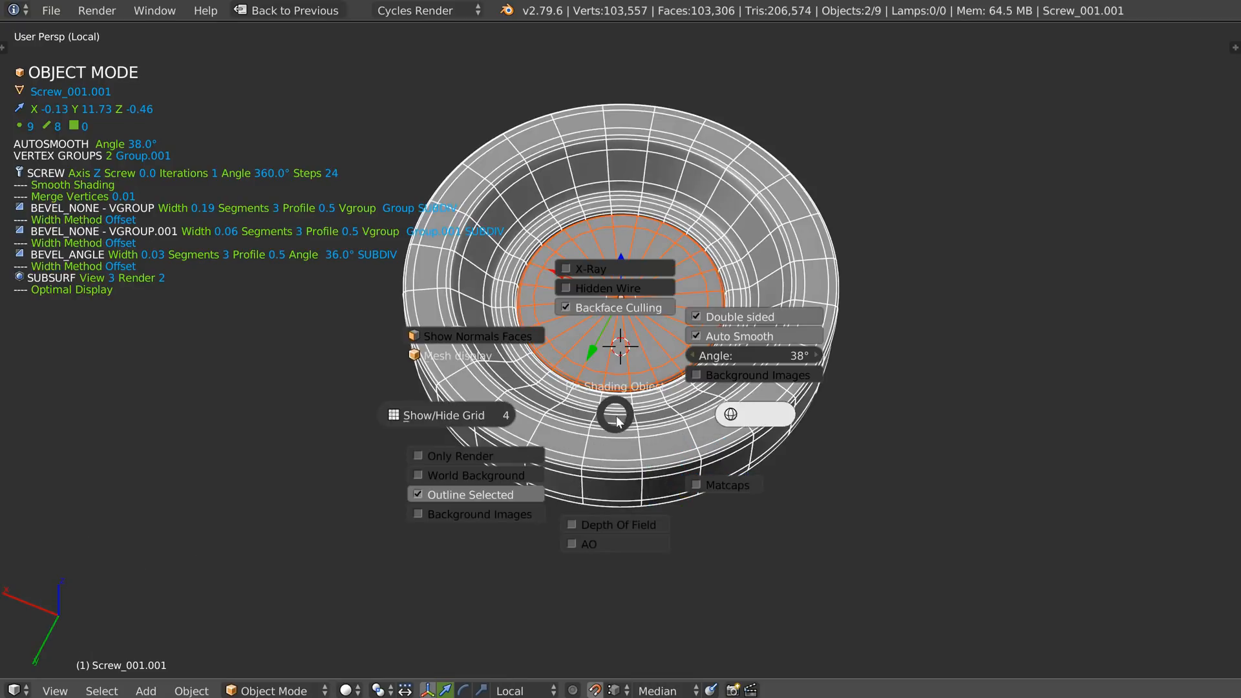
left_click(750, 419)
mouse_move(750, 419)
middle_mouse_down()
mouse_move(673, 368)
mouse_move(677, 320)
mouse_move(650, 388)
mouse_move(648, 354)
mouse_move(599, 321)
mouse_move(446, 285)
mouse_move(612, 327)
mouse_move(595, 301)
mouse_move(671, 330)
middle_mouse_up()
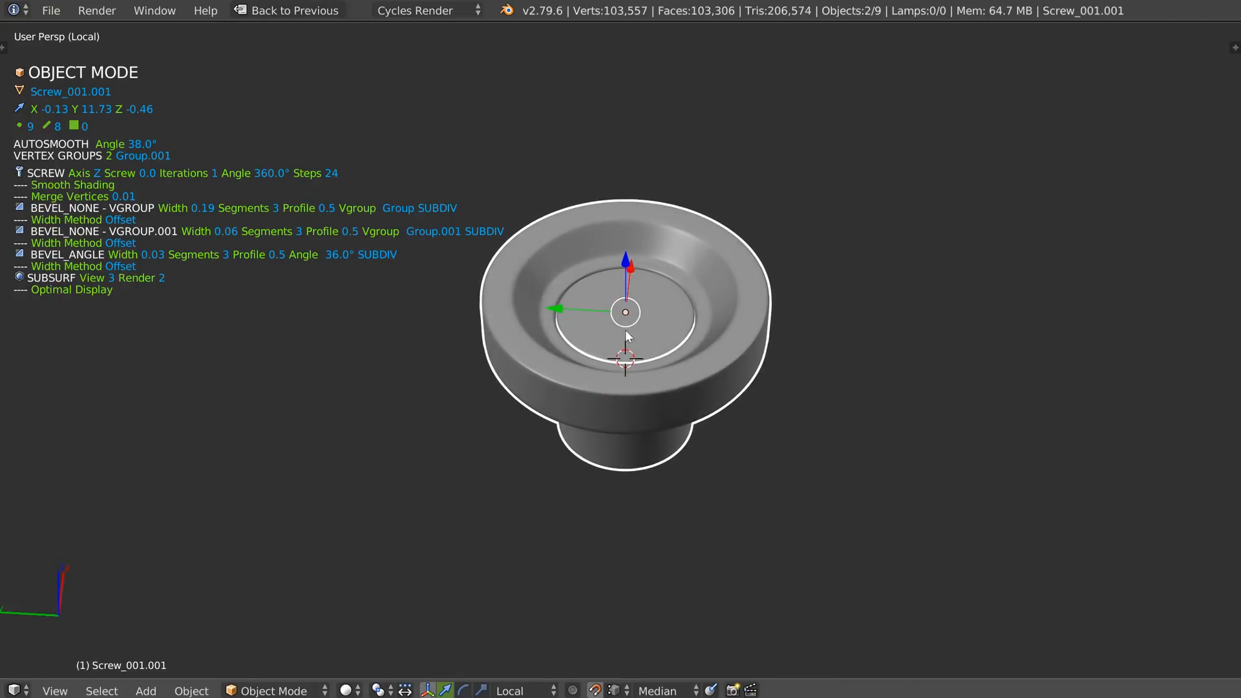
Open the Modifiers popup to examine the screw's modifier stack
key("space")
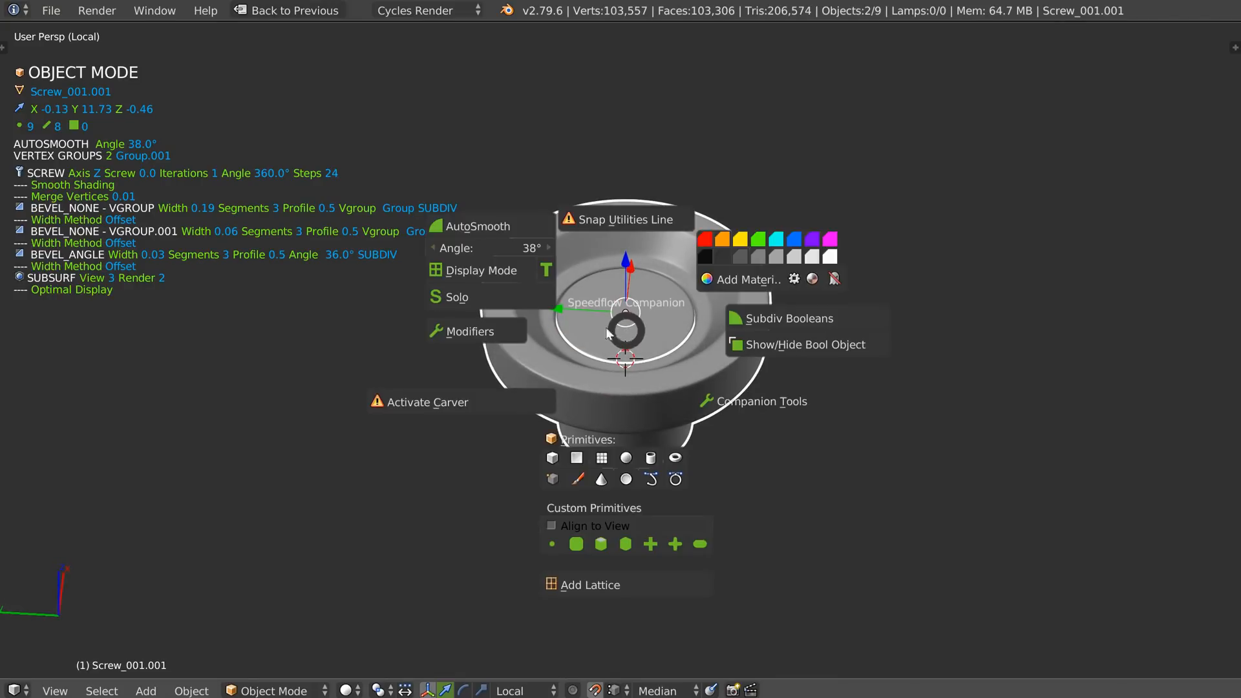
left_click(479, 333)
middle_click_drag(608, 337, 510, 322)
key("space")
left_click(442, 309)
Add a vertex-group Bevel modifier to the shaft's bottom outer profile vertex and move it above the angle Bevel and Subsurf
key("Tab")
right_click(587, 354)
right_click(629, 396, "shift")
left_click_drag(605, 300, 588, 330)
middle_click_drag(588, 330, 659, 382)
middle_click_drag(659, 381, 612, 346, "shift")
scroll(596, 351, "up", 1)
right_click(597, 348)
key("alt+s")
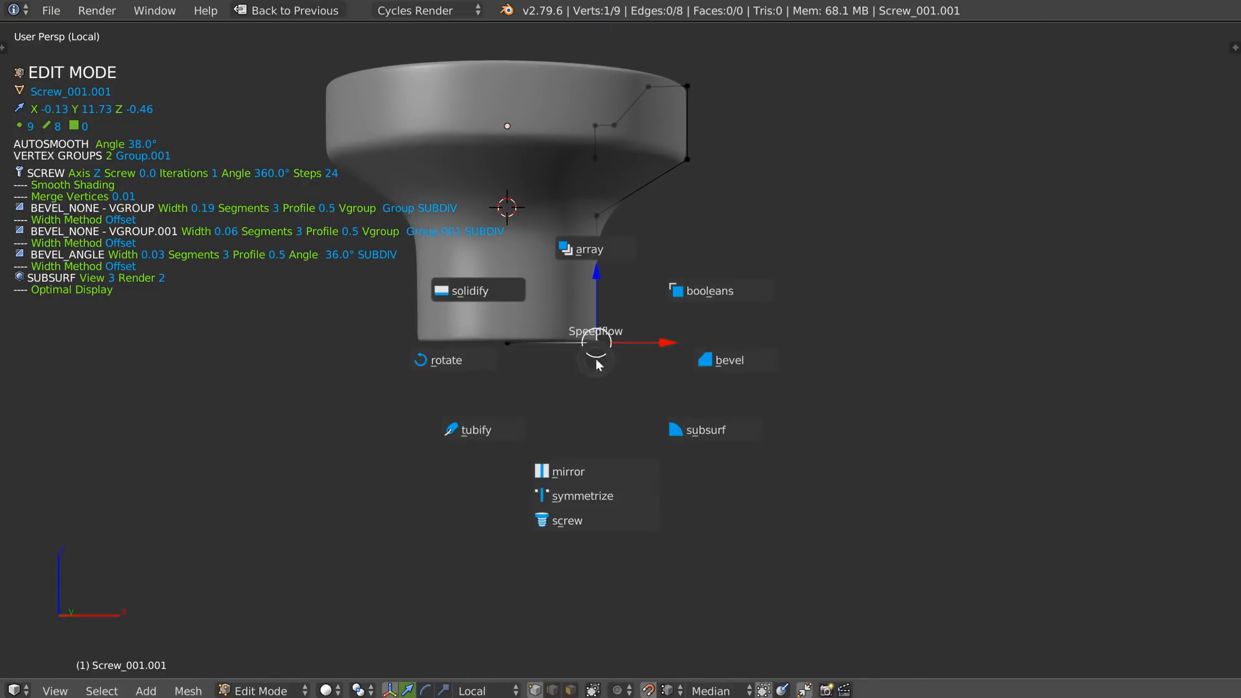
left_click(731, 362)
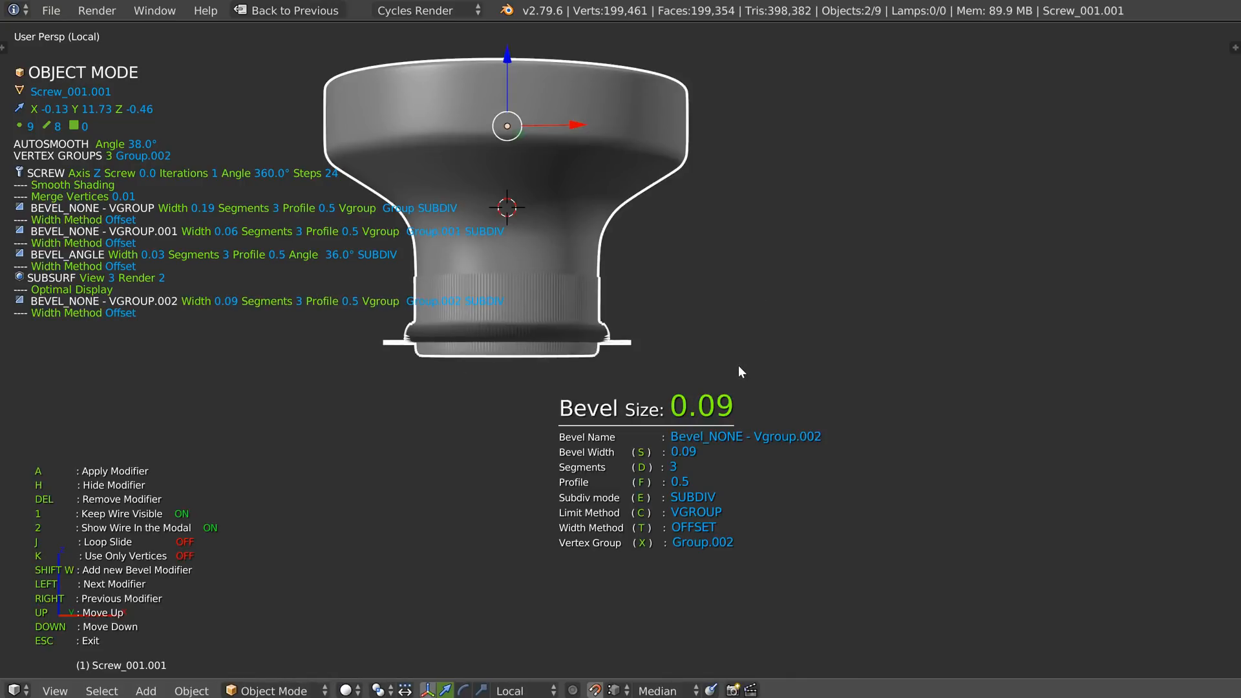
key("Up")
key("Up")
left_click(752, 368)
Set the shaft-end Bevel to 1 segment with a width of 0.13
key("d")
left_click(635, 347)
middle_click_drag(634, 346, 567, 272)
key("s")
left_click(521, 282)
key("Escape")
key("Tab")
key("Tab")
scroll(567, 316, "up", 1)
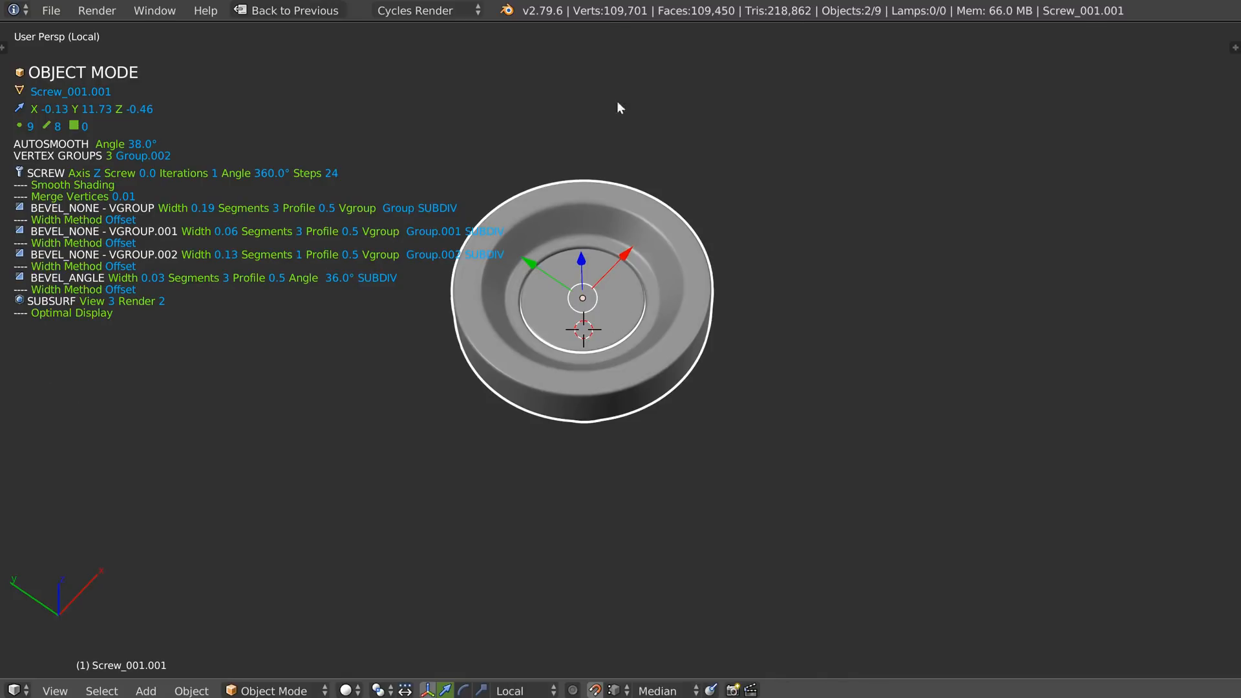
Enable Simple Mode for Modifiers in the Speedflow Companion viewport text options
key("shift+space")
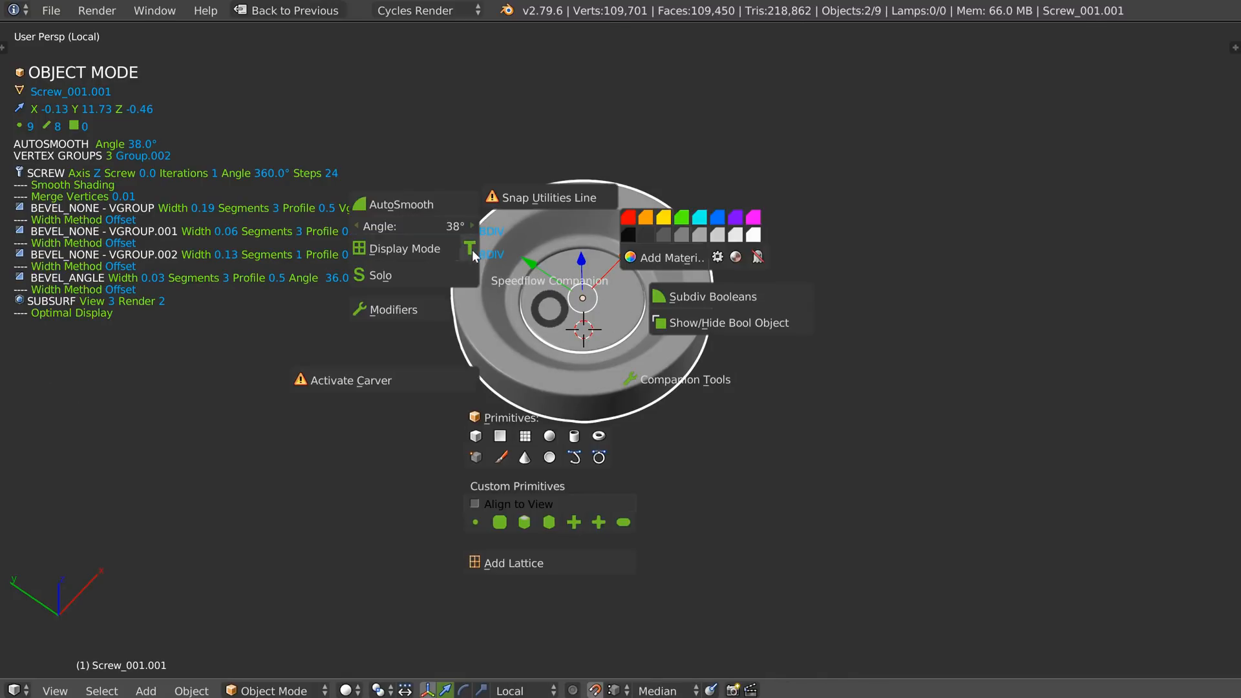
key("Escape")
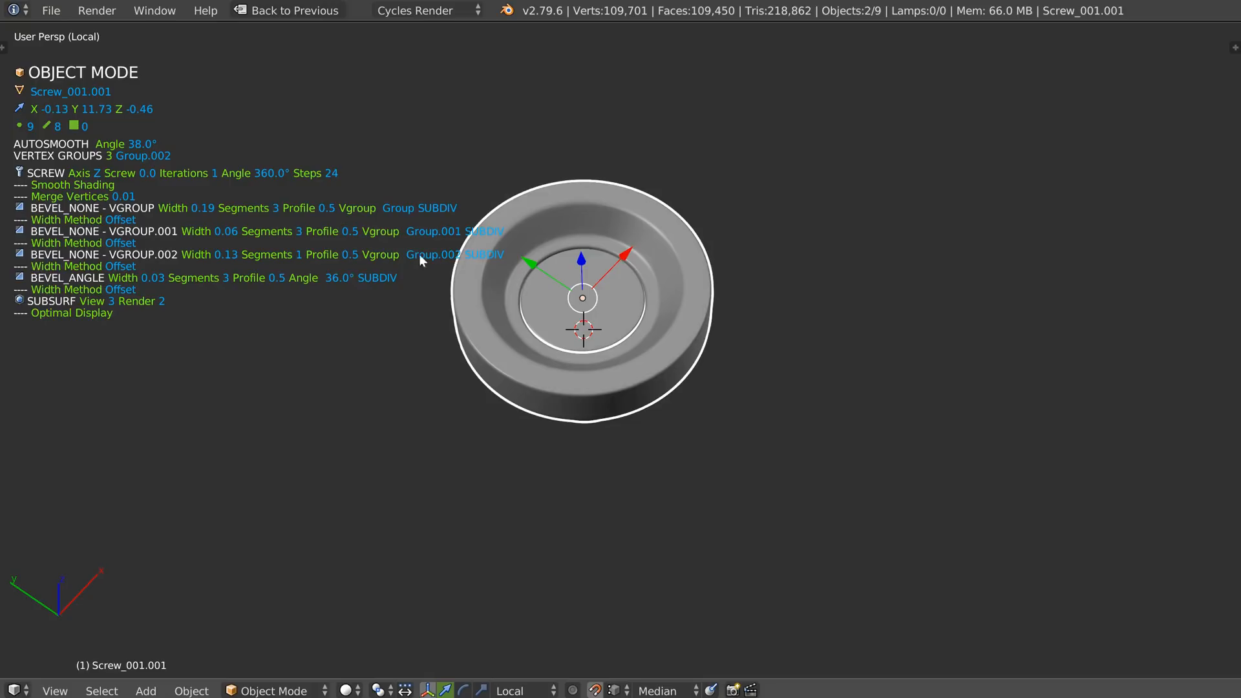
key("shift+space")
left_click(386, 207)
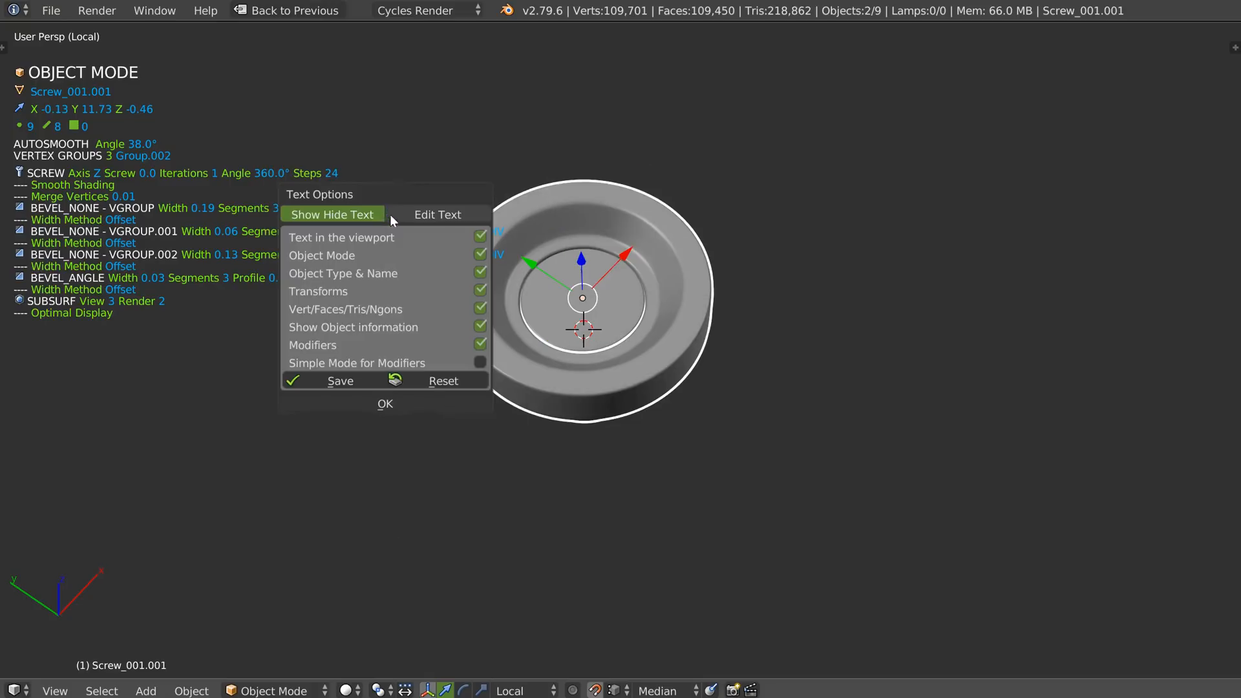
left_click(480, 363)
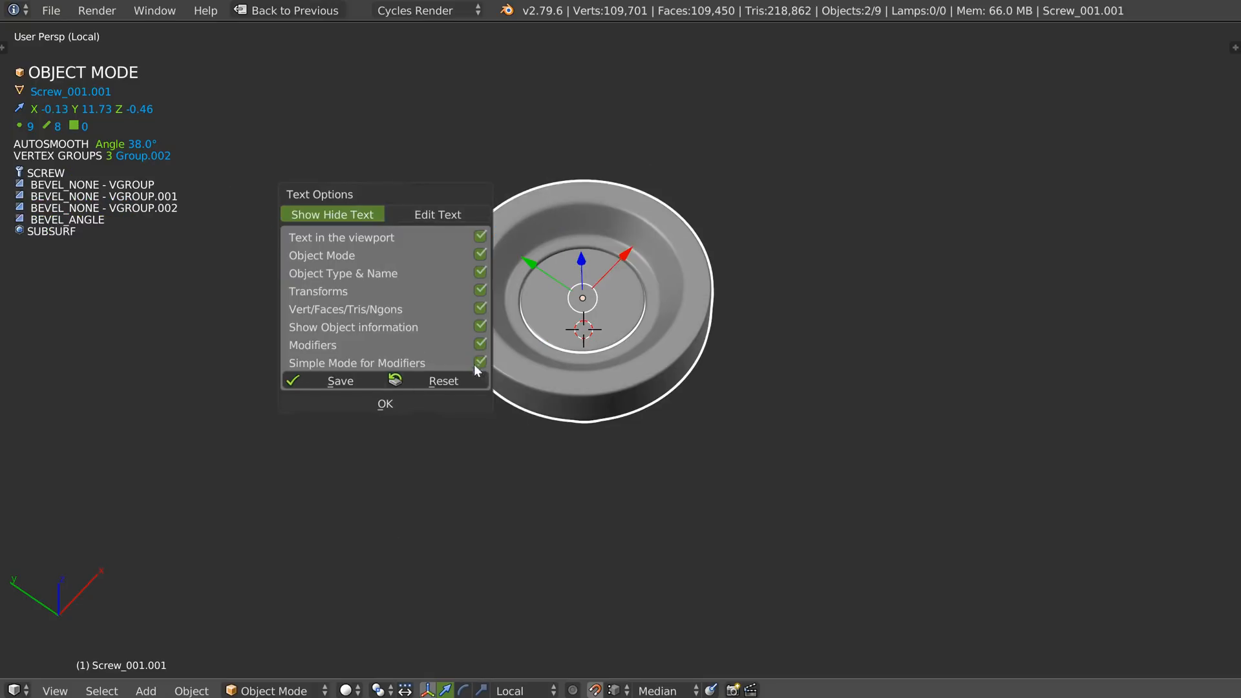
left_click(365, 402)
View the screw's modifier list in the Modifiers popup, reposition the popup and close it
middle_click_drag(464, 331, 518, 322, "shift")
key("shift+space")
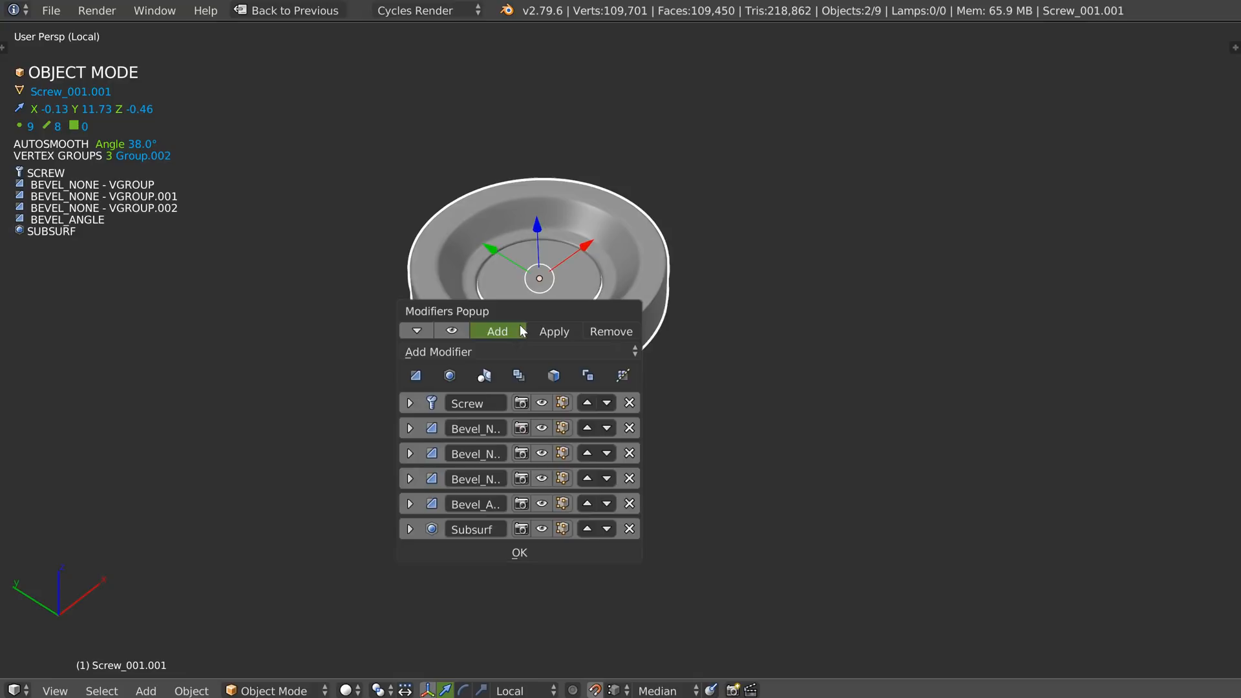
left_click_drag(489, 310, 495, 234)
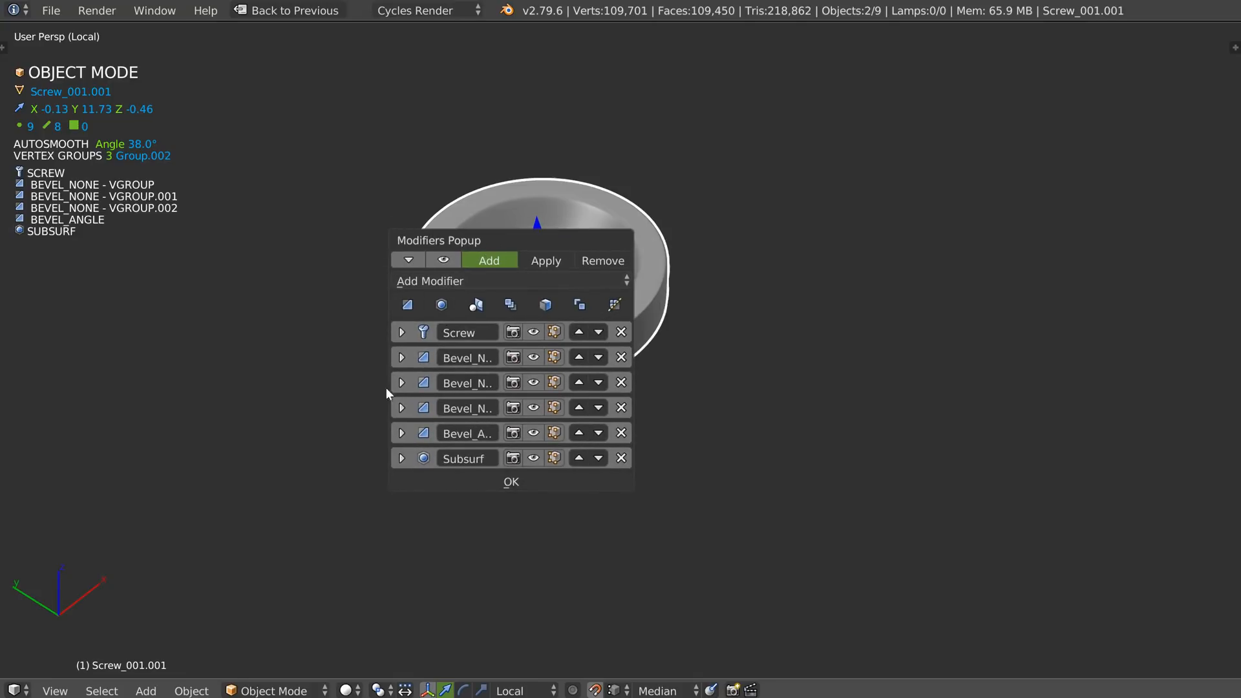
key("Escape")
Exit local view and raise the cone above the screw to about Z 2.58
scroll(499, 327, "down", 4)
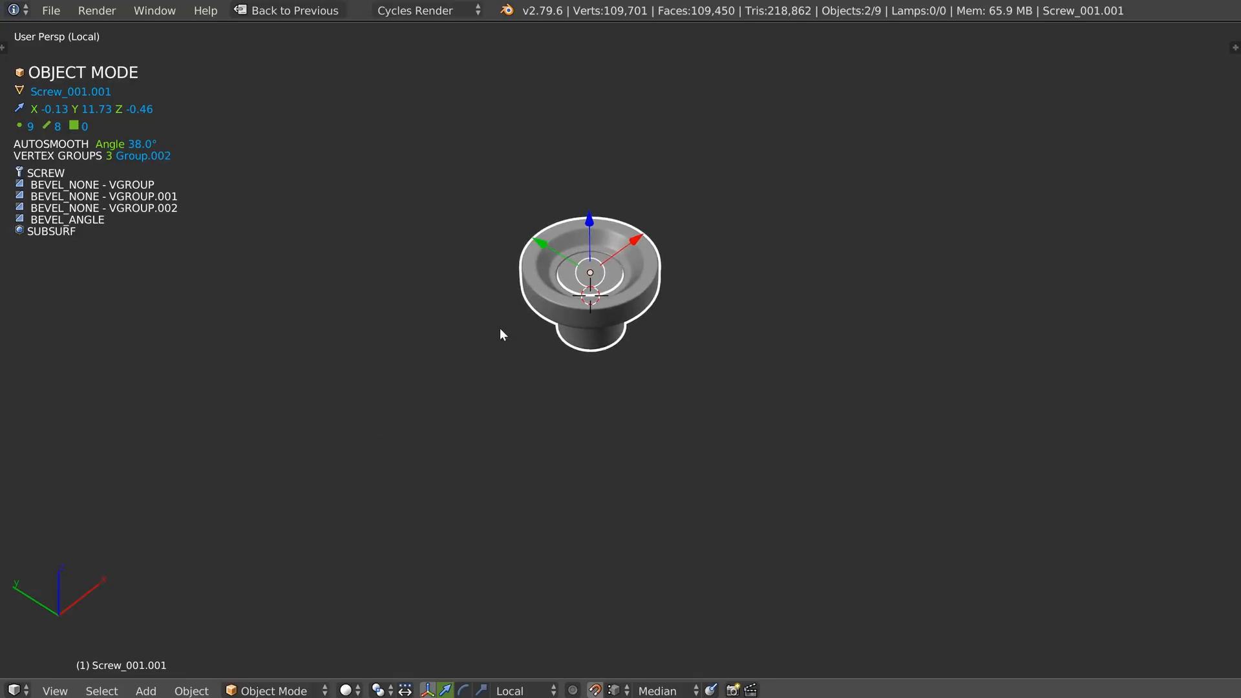
key("KP_Divide")
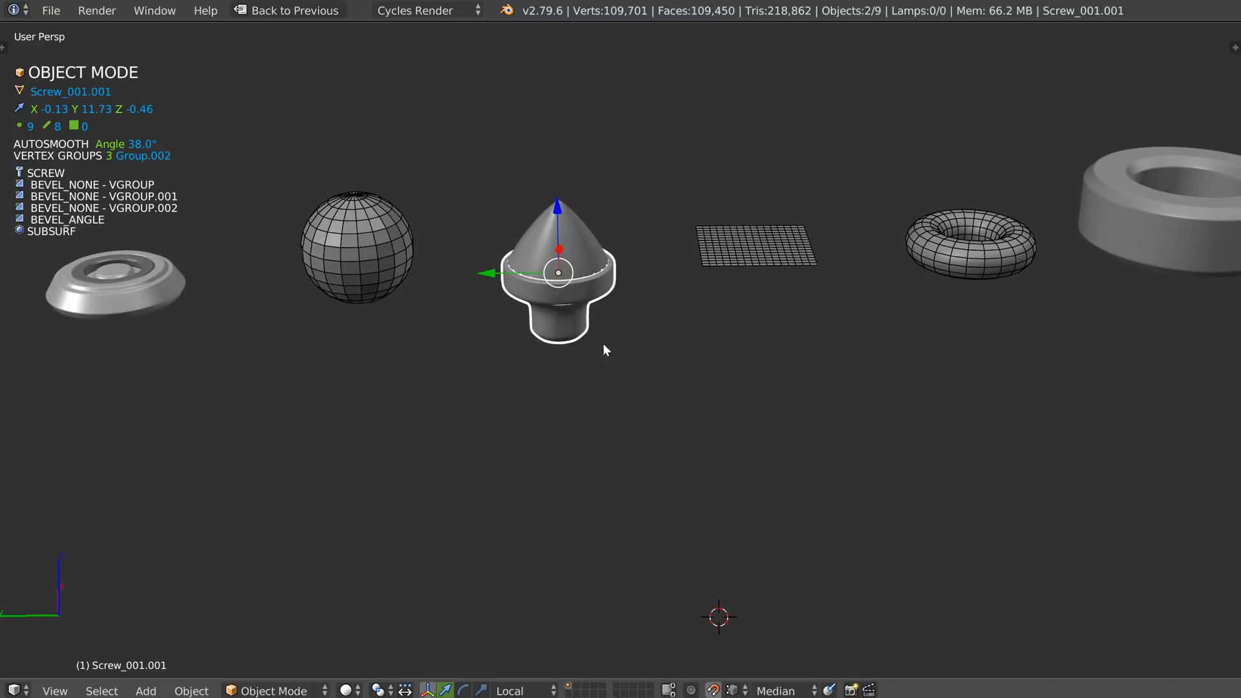
right_click(587, 230)
left_click_drag(553, 233, 561, 103)
scroll(569, 281, "down", 3)
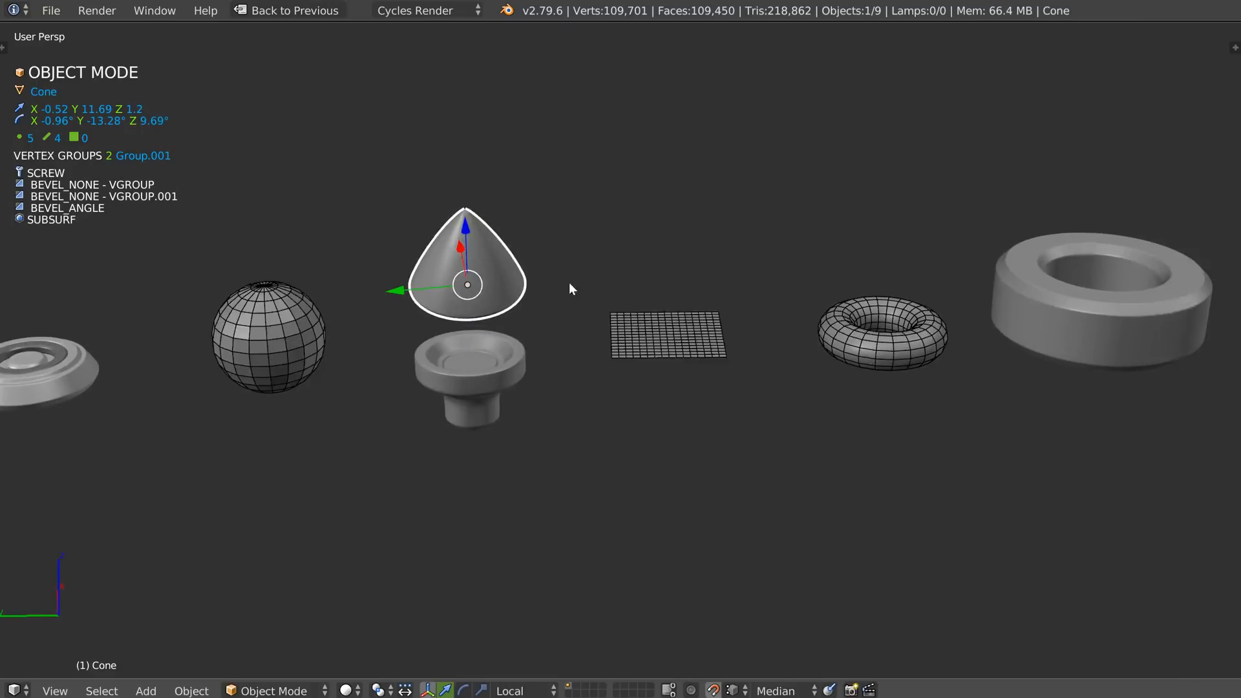
left_click_drag(553, 215, 552, 152)
scroll(592, 258, "up", 3)
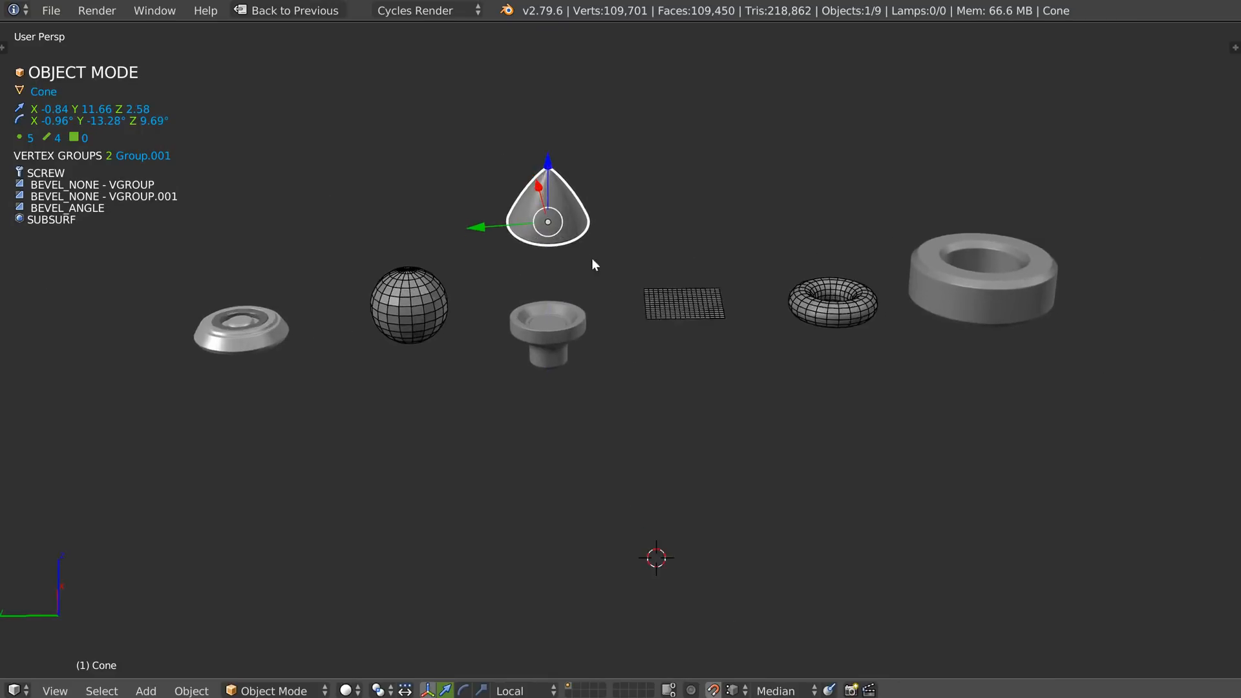
middle_click_drag(611, 305, 417, 173)
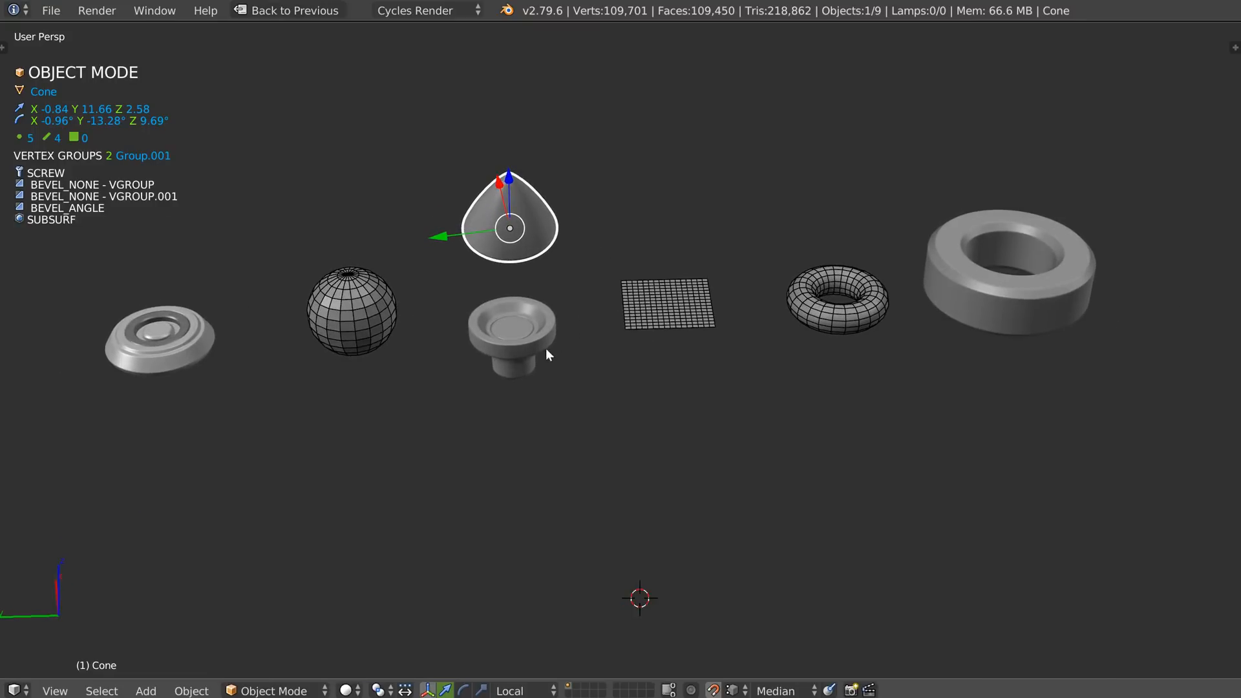
middle_click_drag(494, 339, 488, 329)
middle_click_drag(573, 321, 540, 318, "shift")
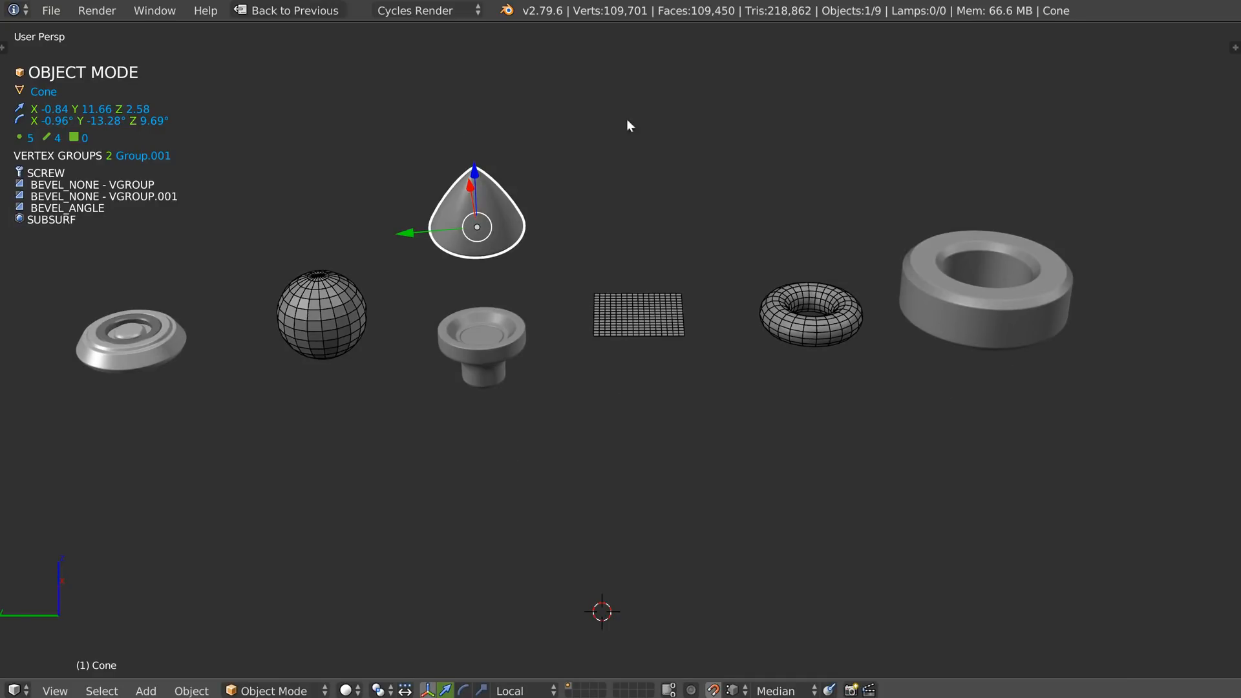
middle_click_drag(421, 375, 478, 351)
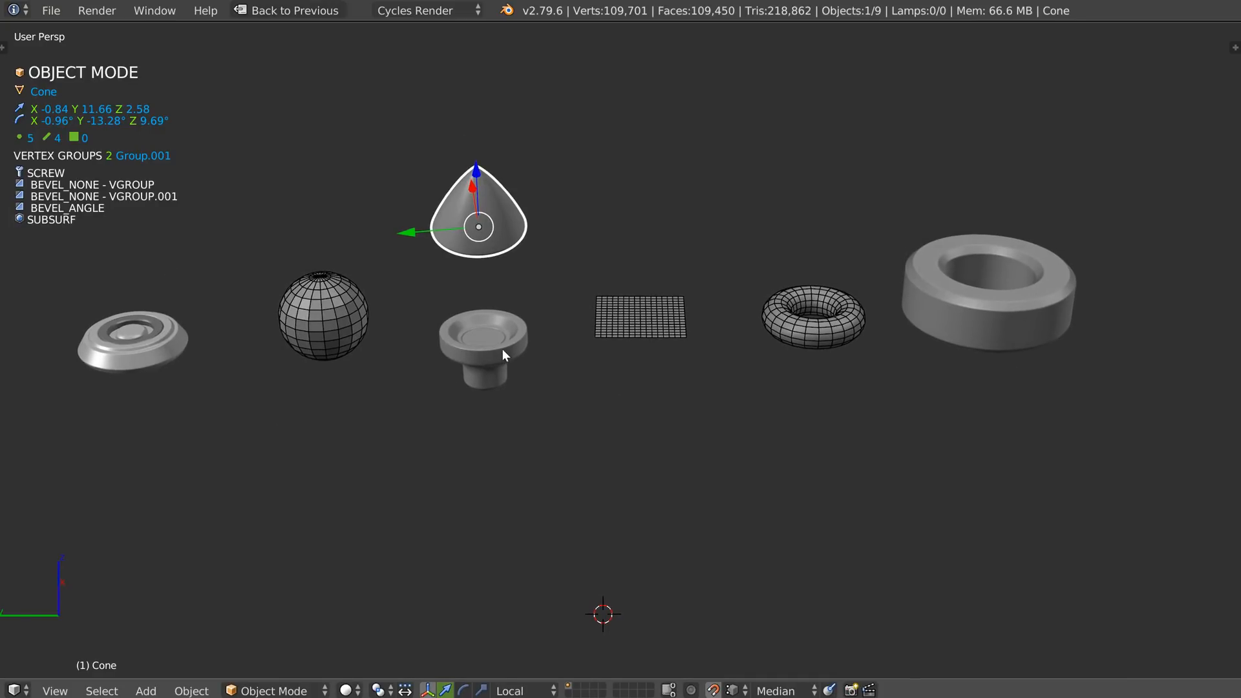
Select the screw's recess floor and view the Bool_Screw category of the Inserts library without importing an asset
right_click(501, 373)
key("alt+shift+a")
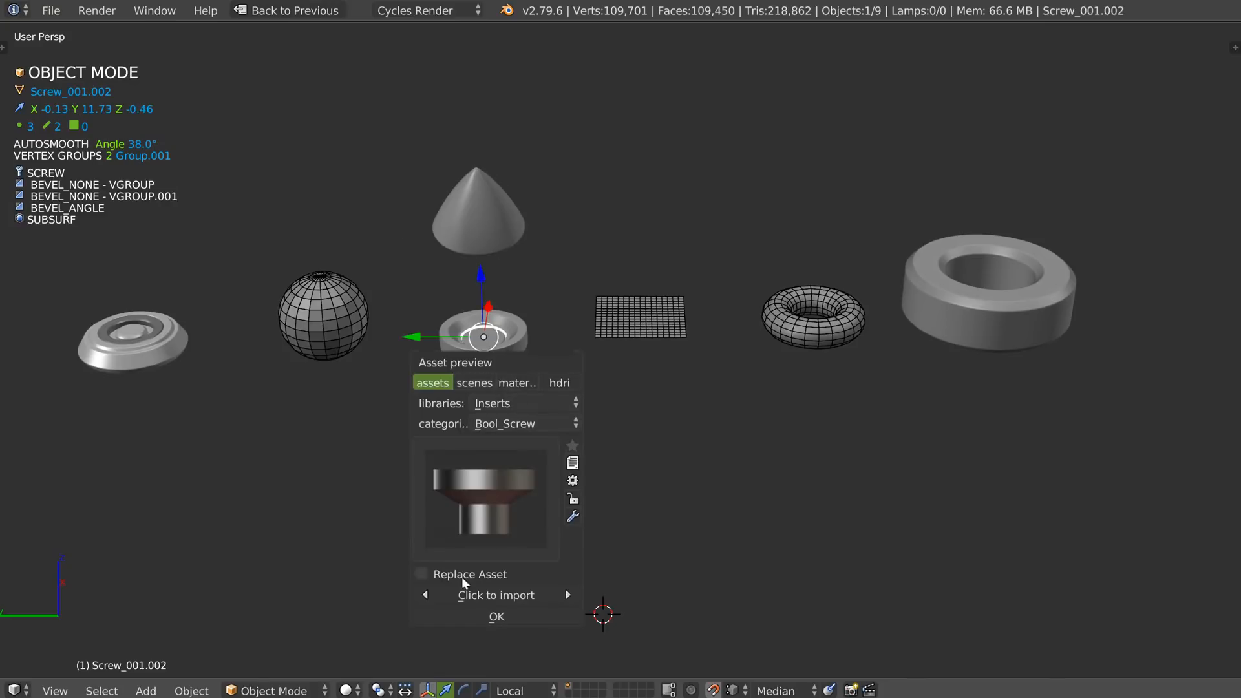
left_click(456, 525)
left_click(845, 626)
Locate the Save Startup File command for storing the current setup
left_click(51, 10)
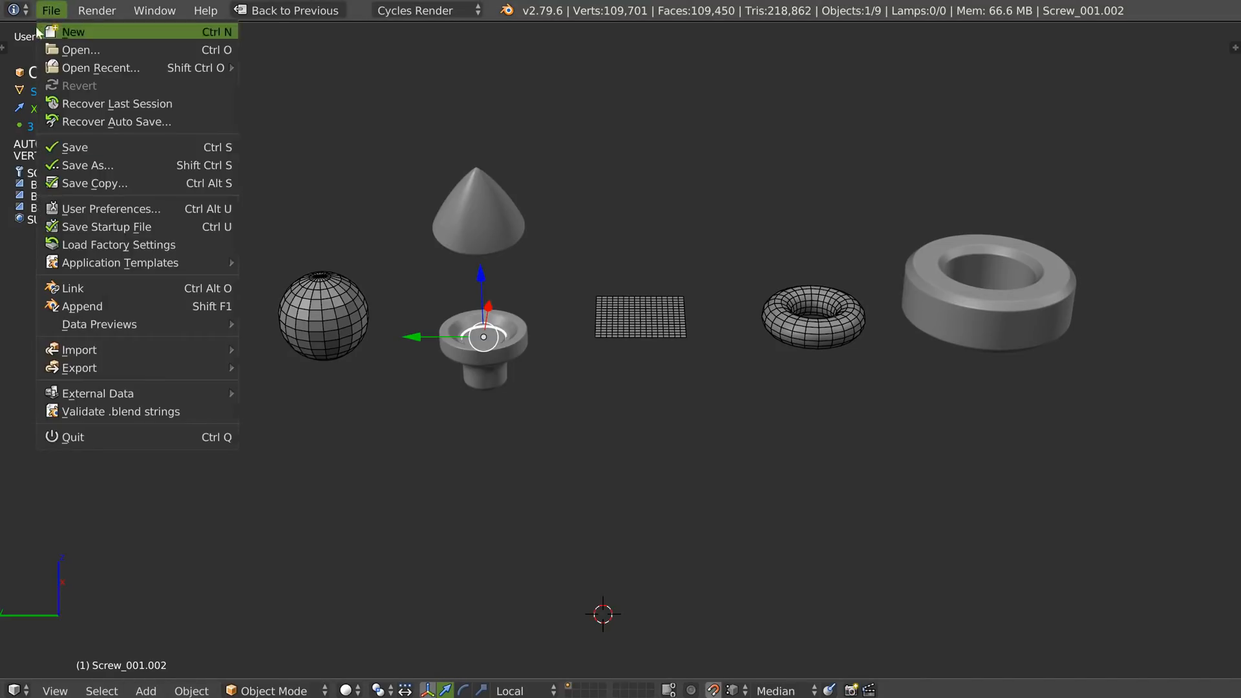
left_click(108, 228)
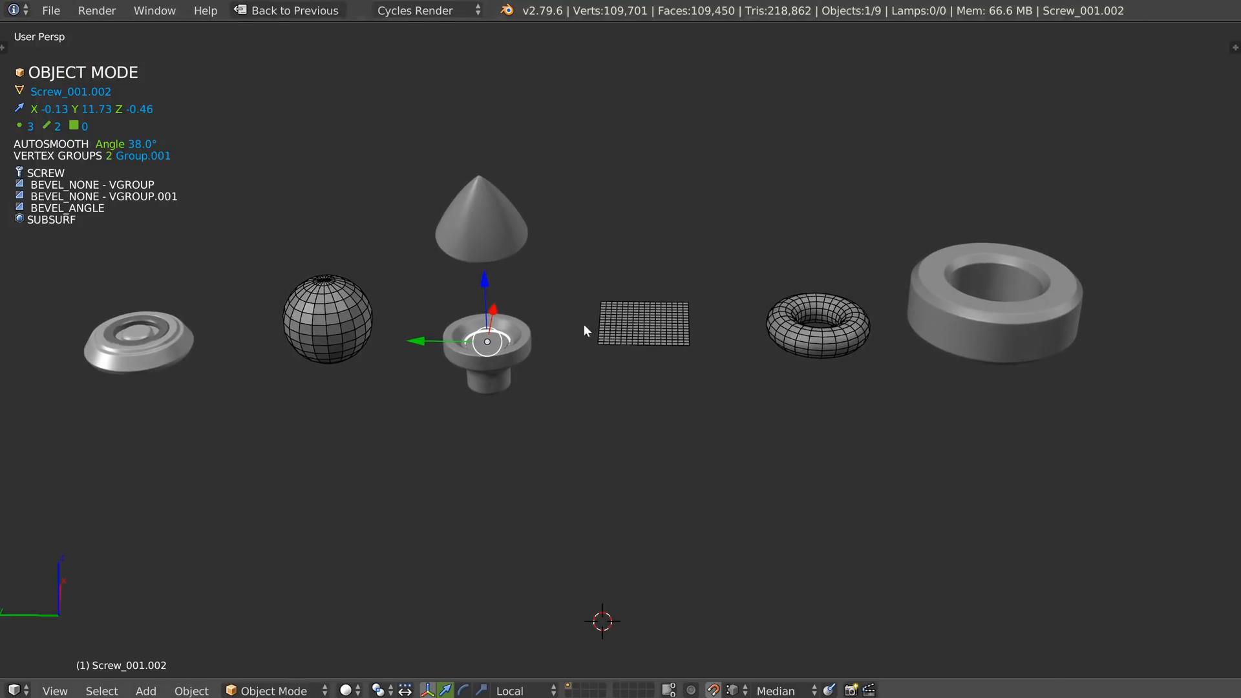
middle_click_drag(397, 334, 472, 320, "shift")
scroll(398, 362, "up", 1)
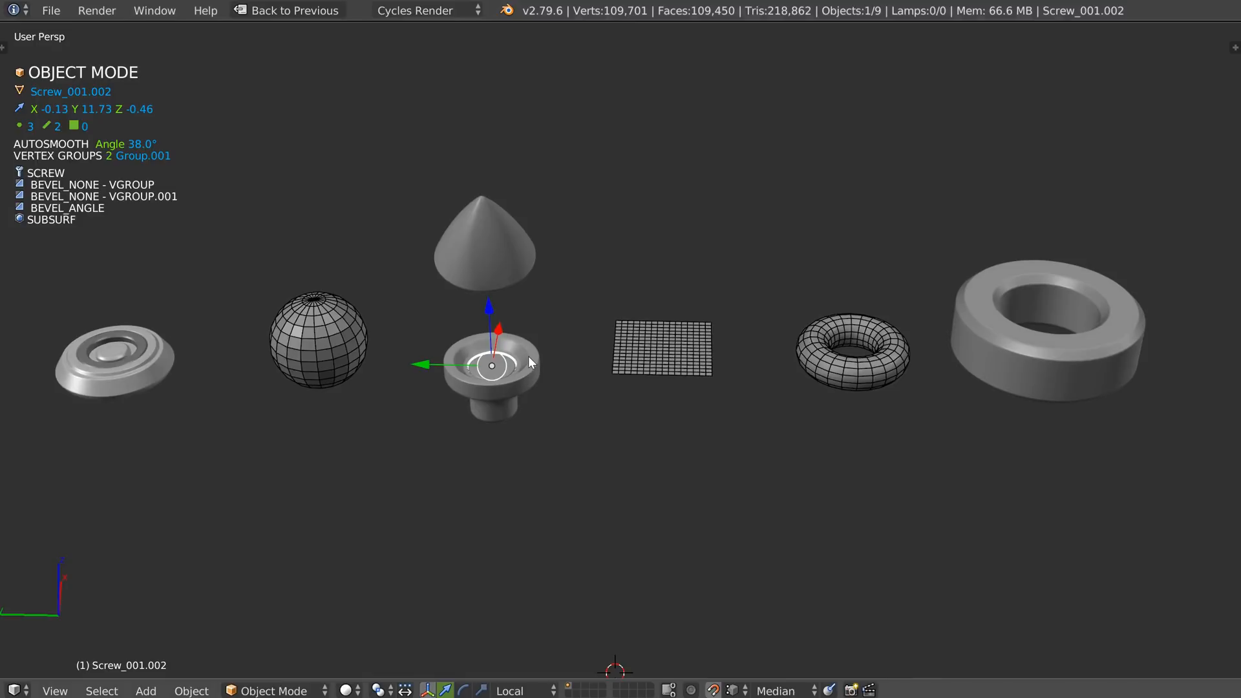